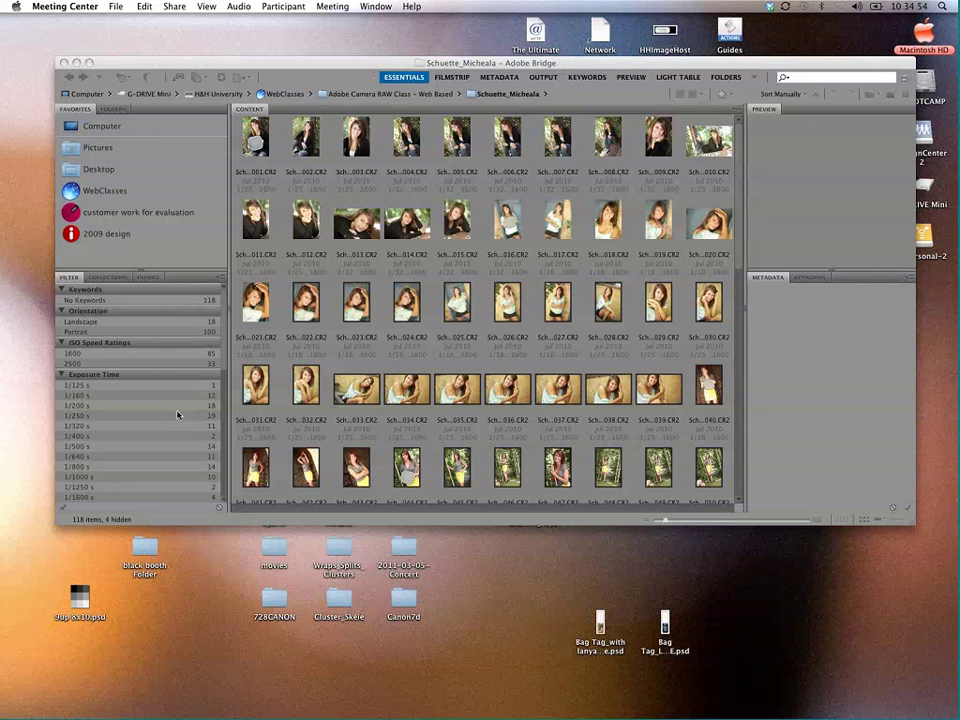
Step: Maximise the Bridge window to fill the screen and make it the active window
left_click(91, 62)
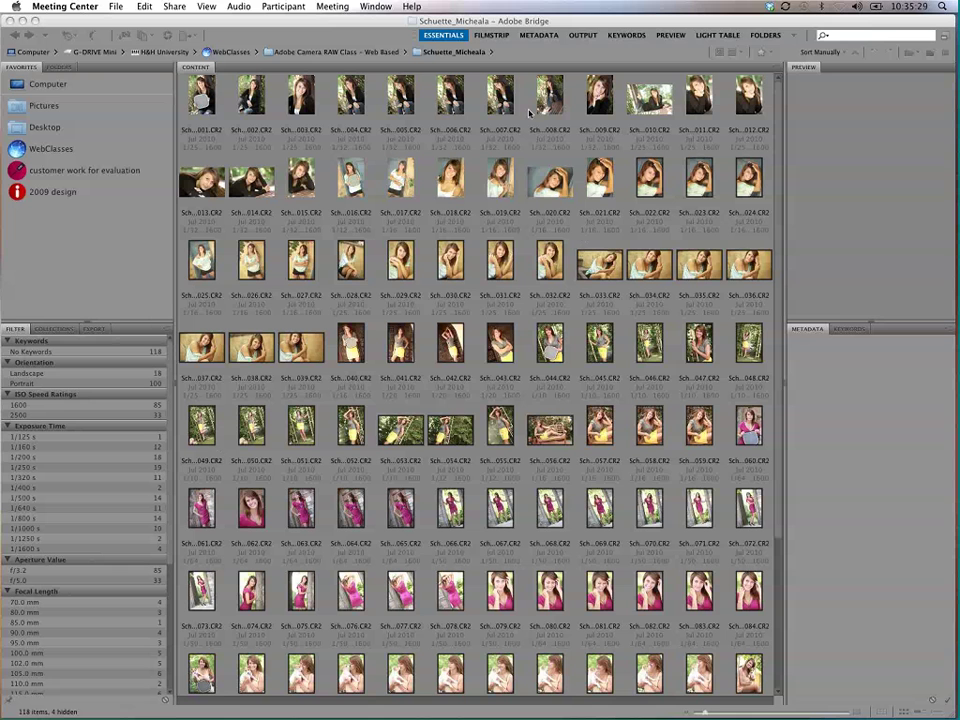
left_click(264, 118)
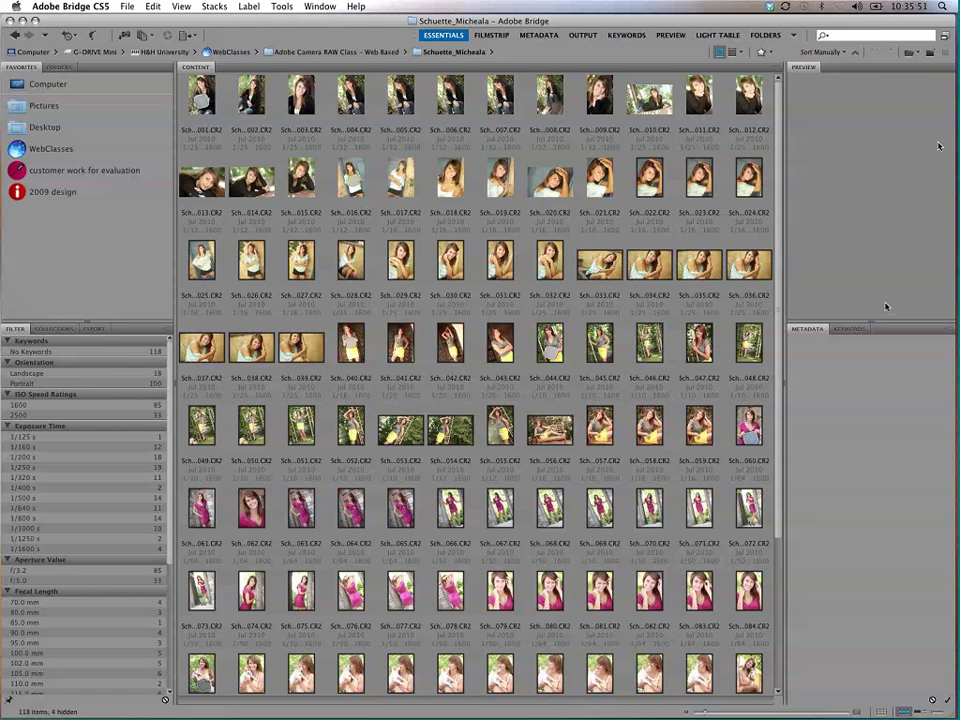
Step: Browse the panel tabs, then show the Folders tree and preview photo BCHS-002 (f/3.2, ISO 1600)
left_click(847, 329)
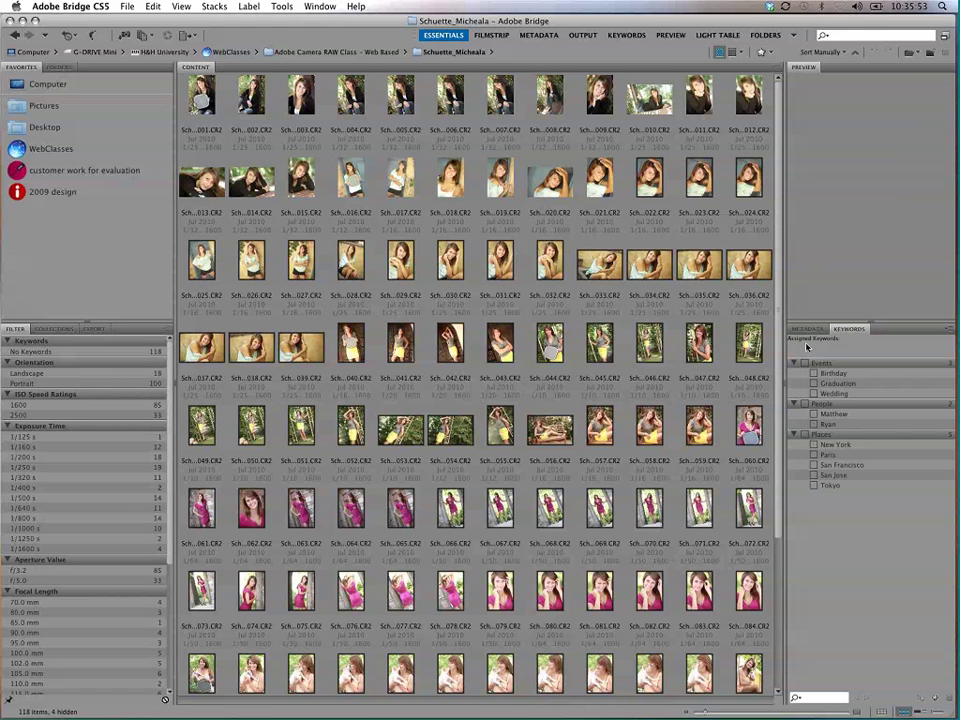
left_click(808, 329)
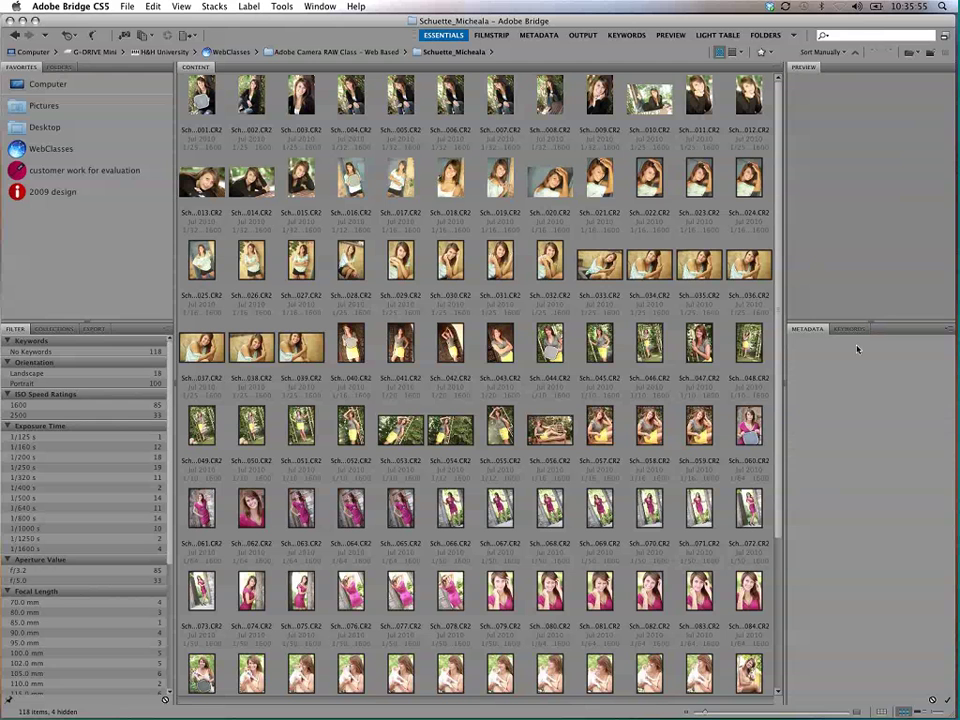
left_click(56, 330)
left_click(93, 329)
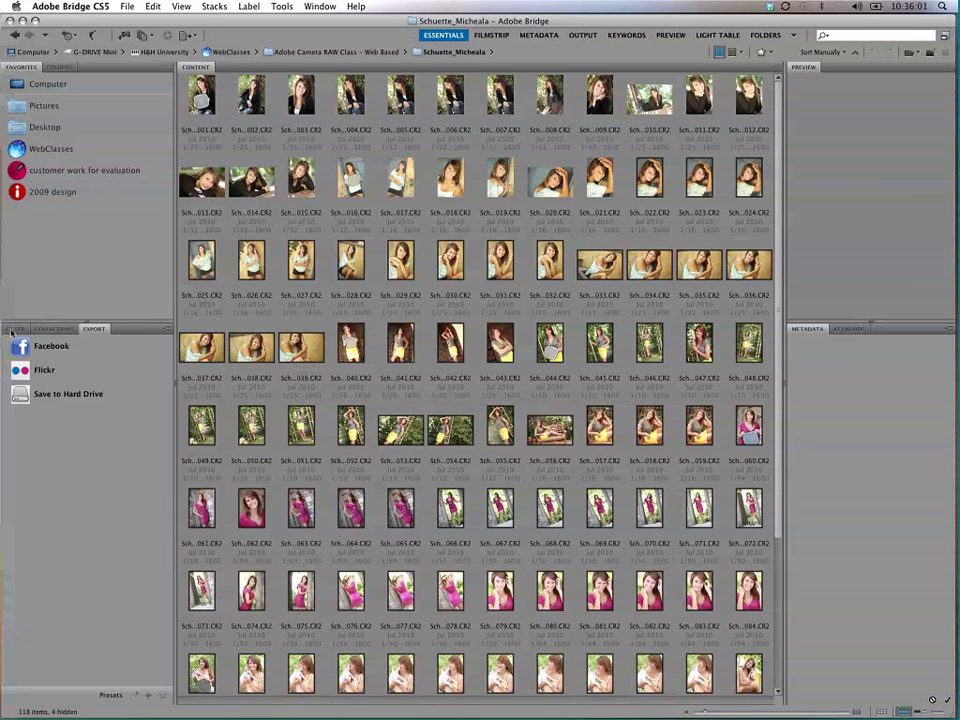
left_click(15, 329)
left_click(56, 67)
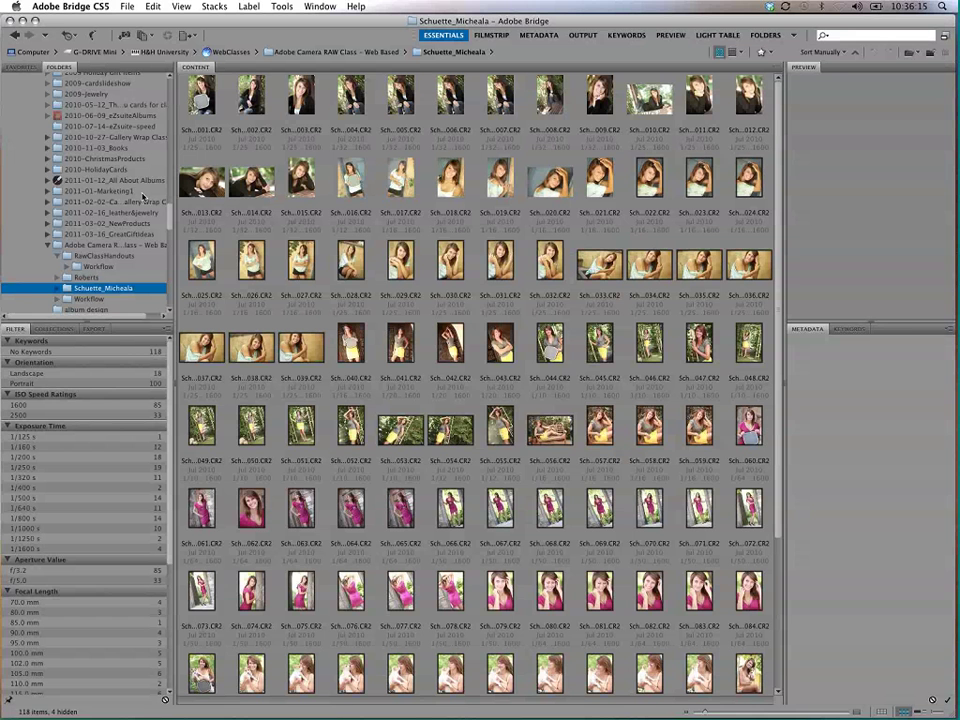
left_click(251, 96)
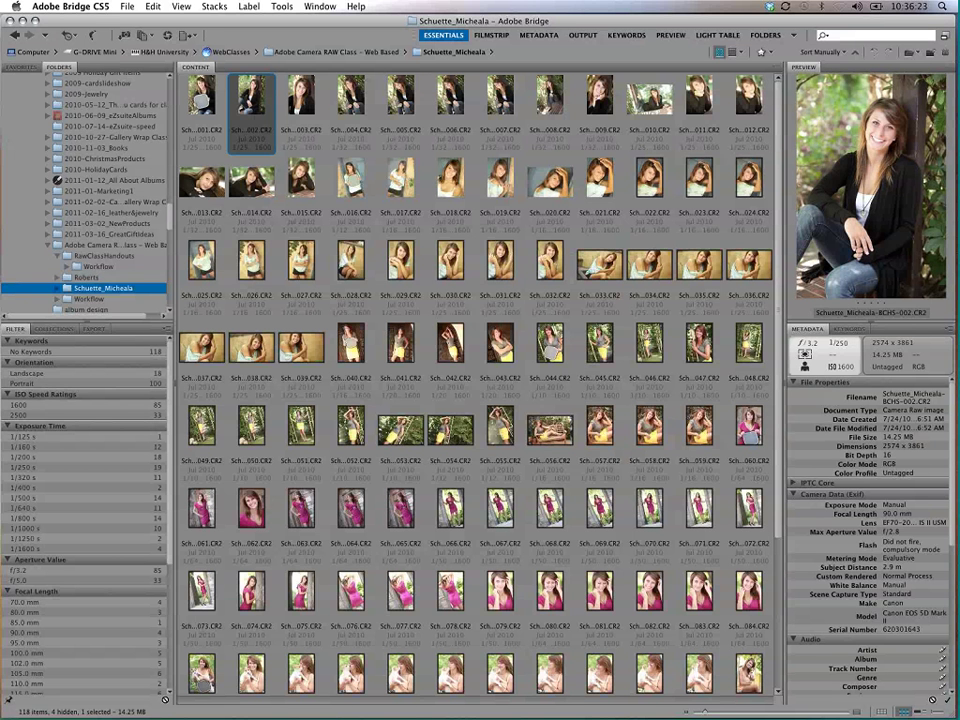
Step: Narrow the preview column and close the Preview and Metadata panels, leaving Keywords on the right
left_click_drag(781, 314, 766, 311)
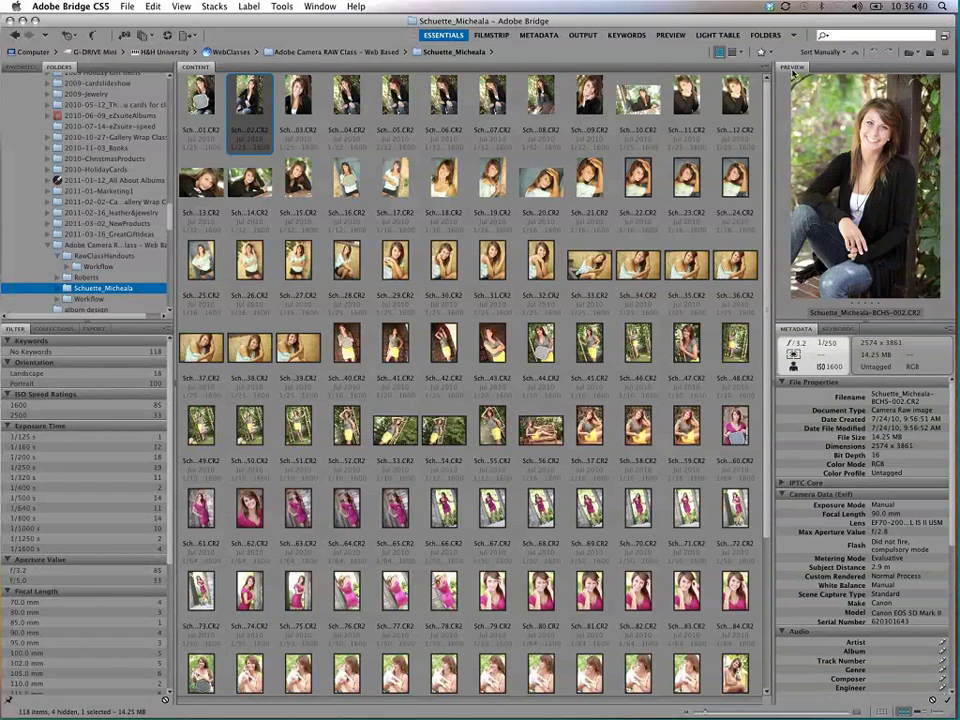
right_click(792, 68)
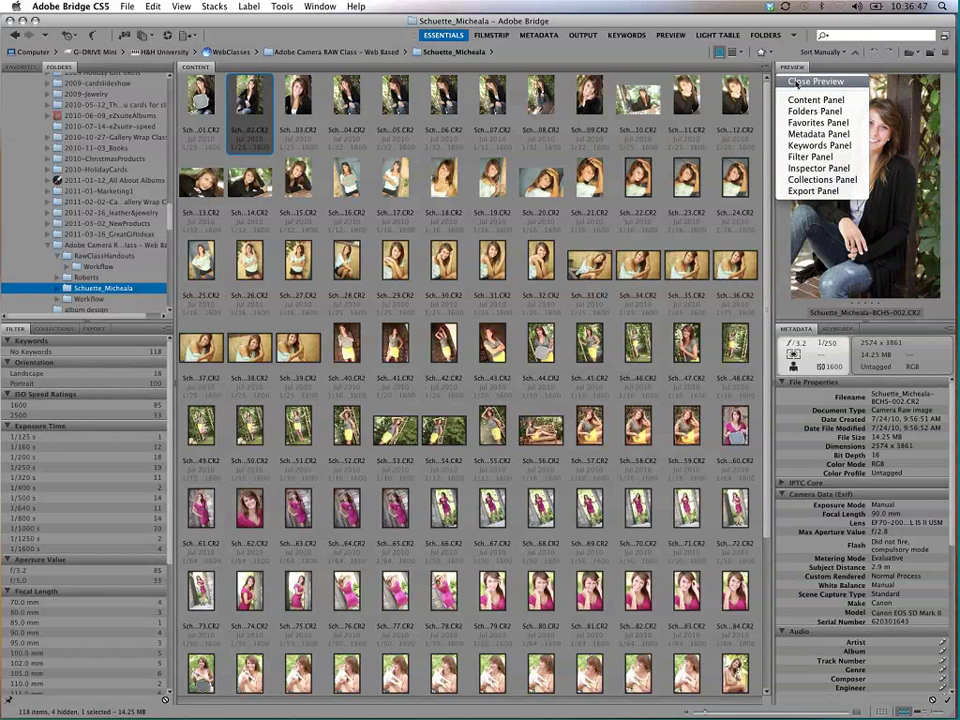
left_click(810, 81)
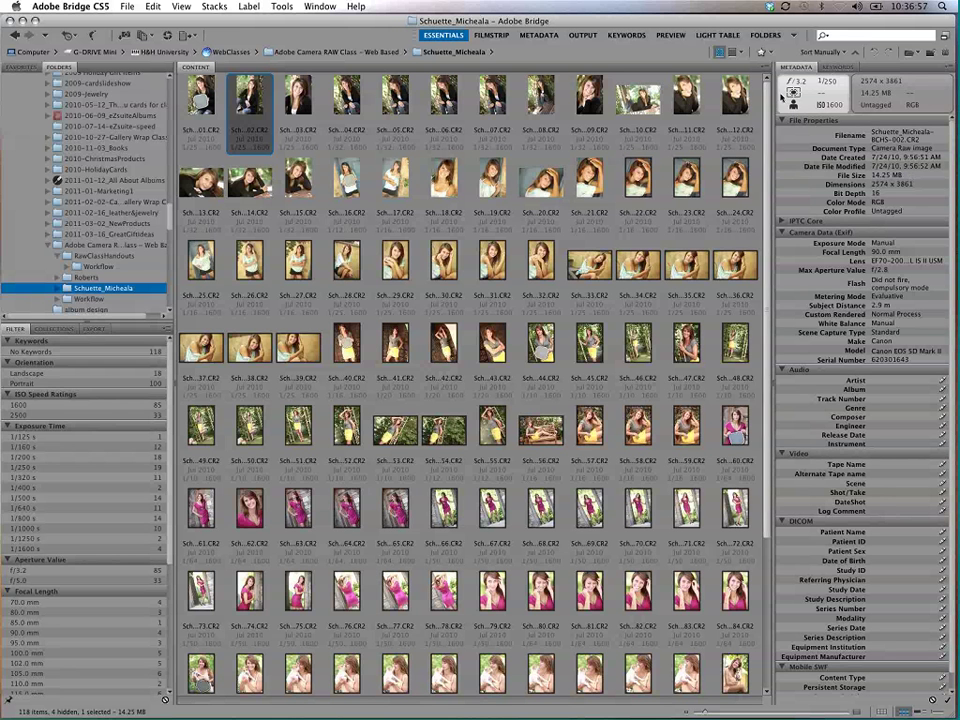
right_click(803, 68)
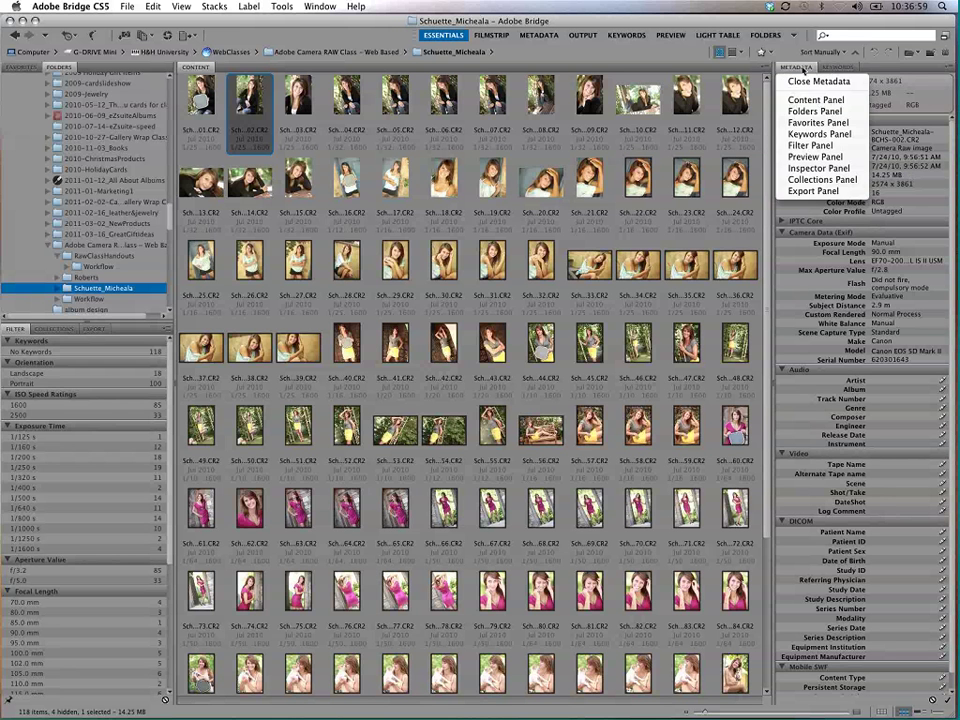
left_click(806, 82)
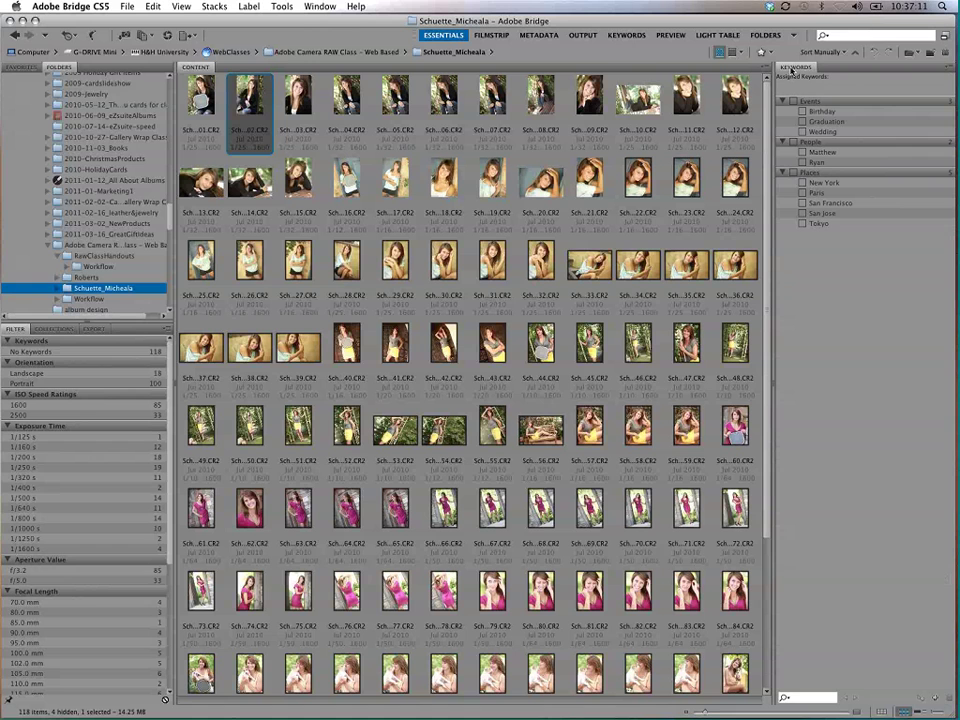
Step: Drag the Keywords panel to the top of the left column alongside Folders and Filter
left_click_drag(792, 70, 670, 66)
left_click_drag(600, 55, 97, 65)
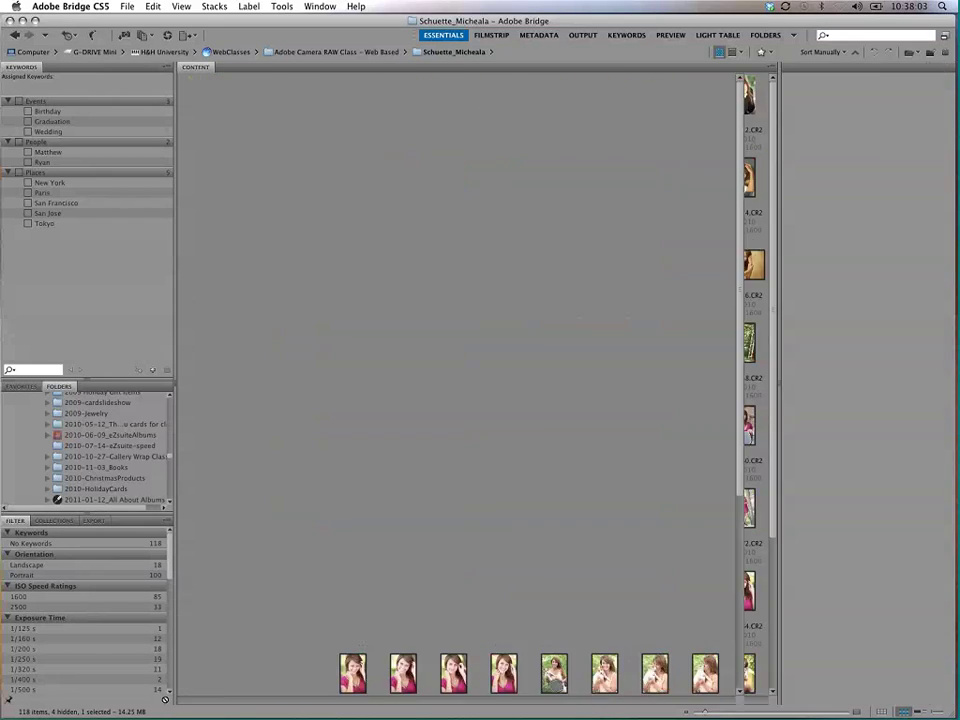
Step: Widen the thumbnail area to full width and give the Folders tree more height
left_click_drag(404, 357, 955, 403)
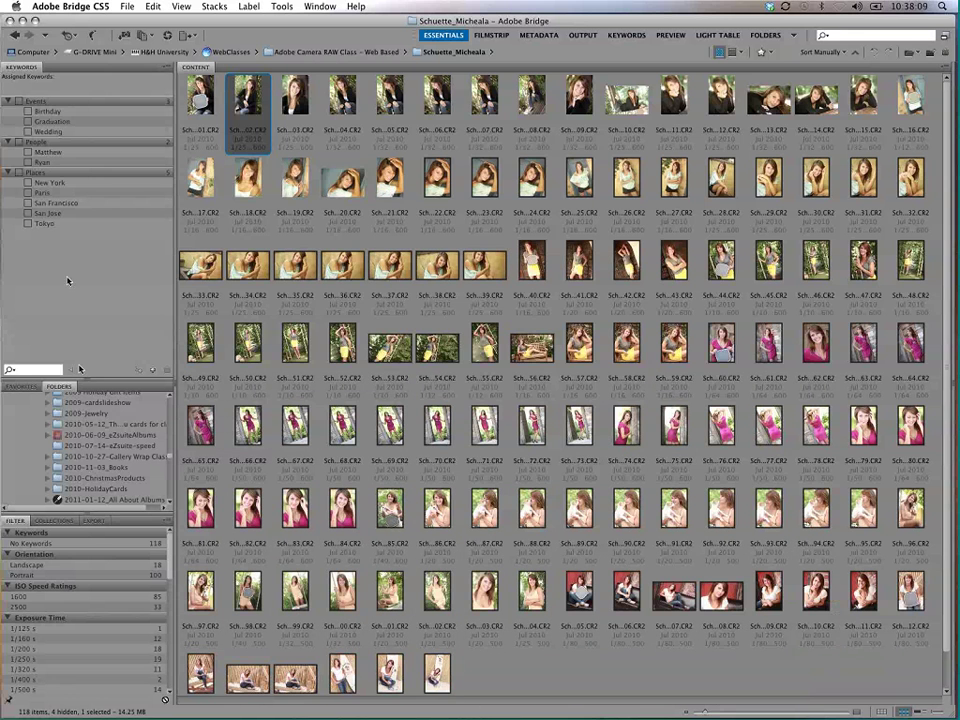
left_click(20, 386)
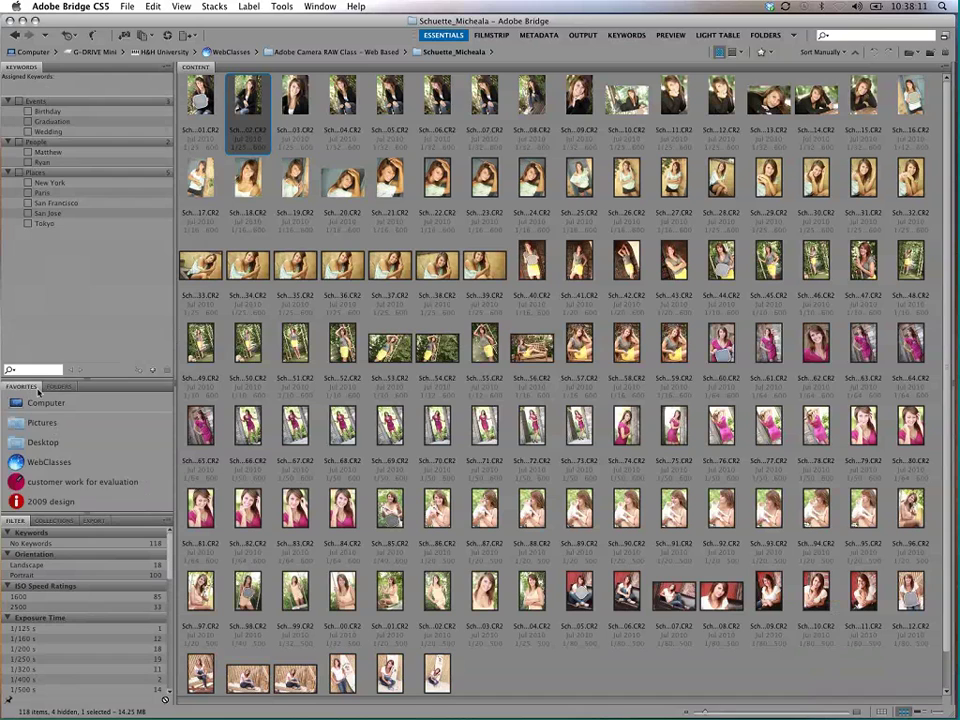
left_click(59, 386)
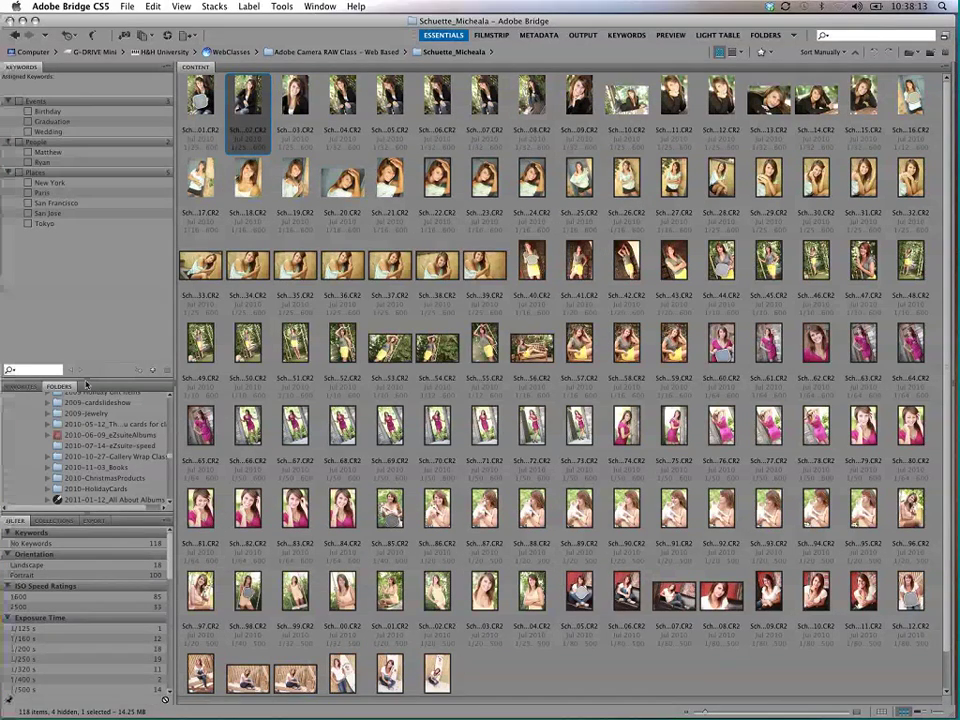
left_click_drag(86, 384, 66, 252)
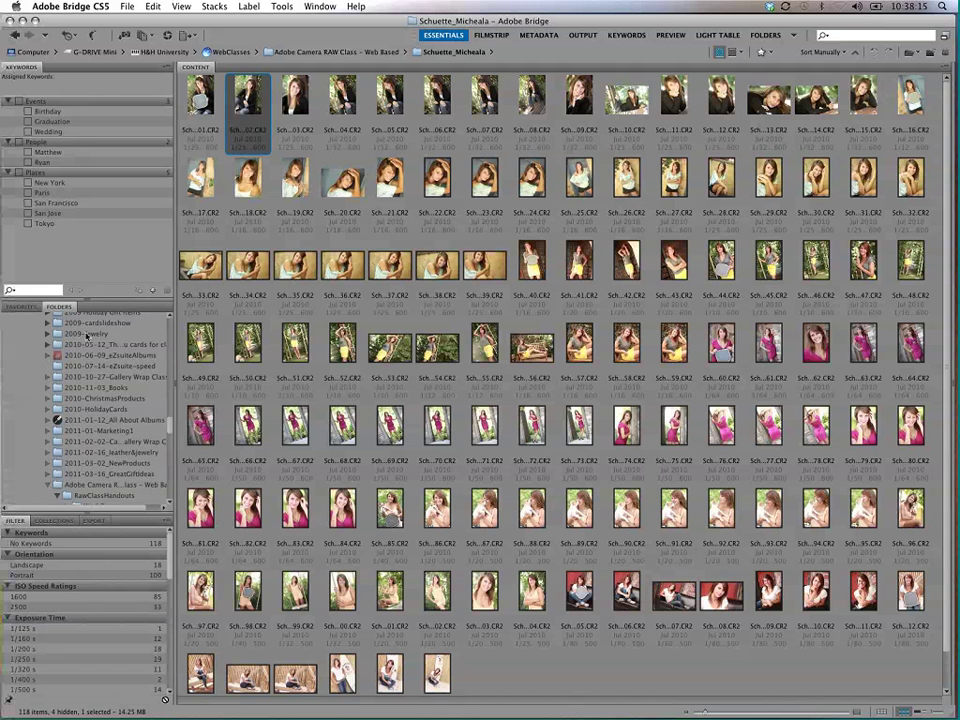
Step: Close the Collections and Export panels
left_click(68, 521)
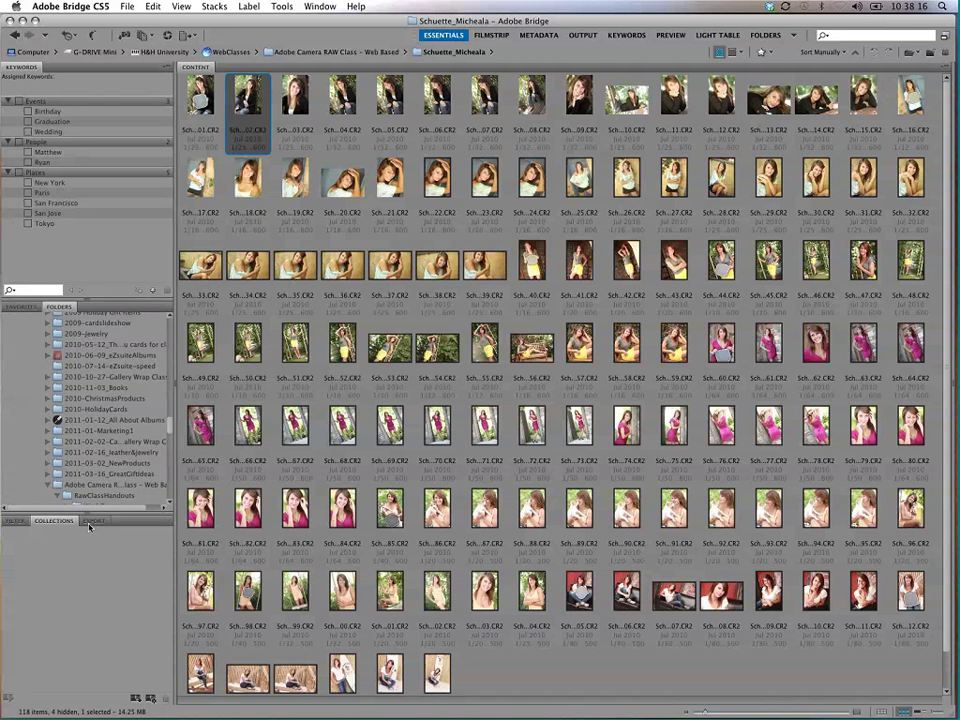
left_click(91, 521)
right_click(68, 523)
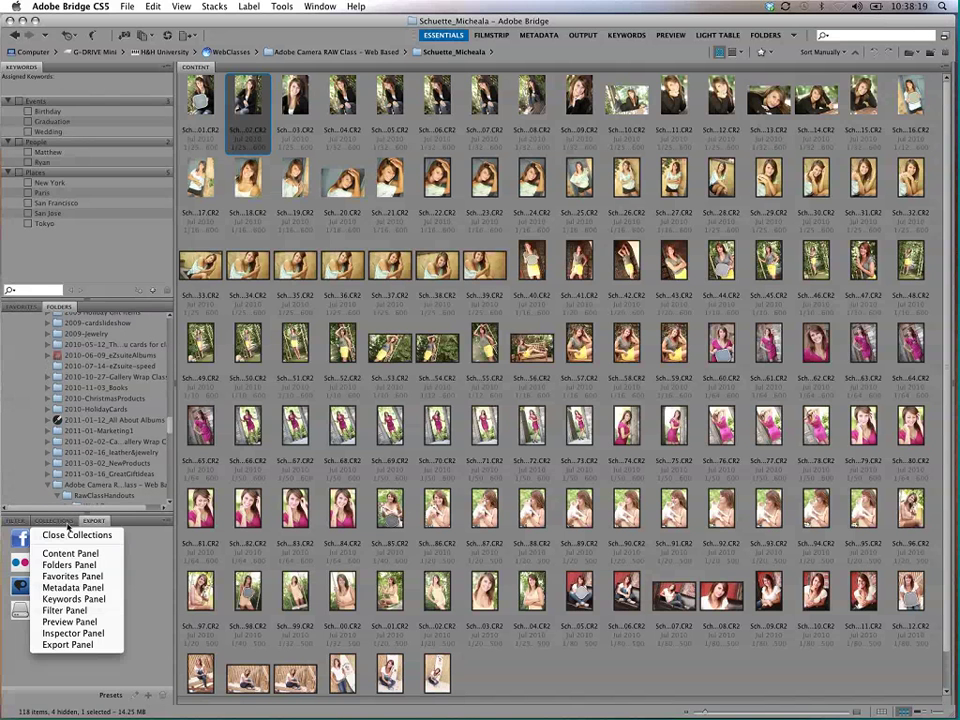
left_click(72, 535)
right_click(46, 523)
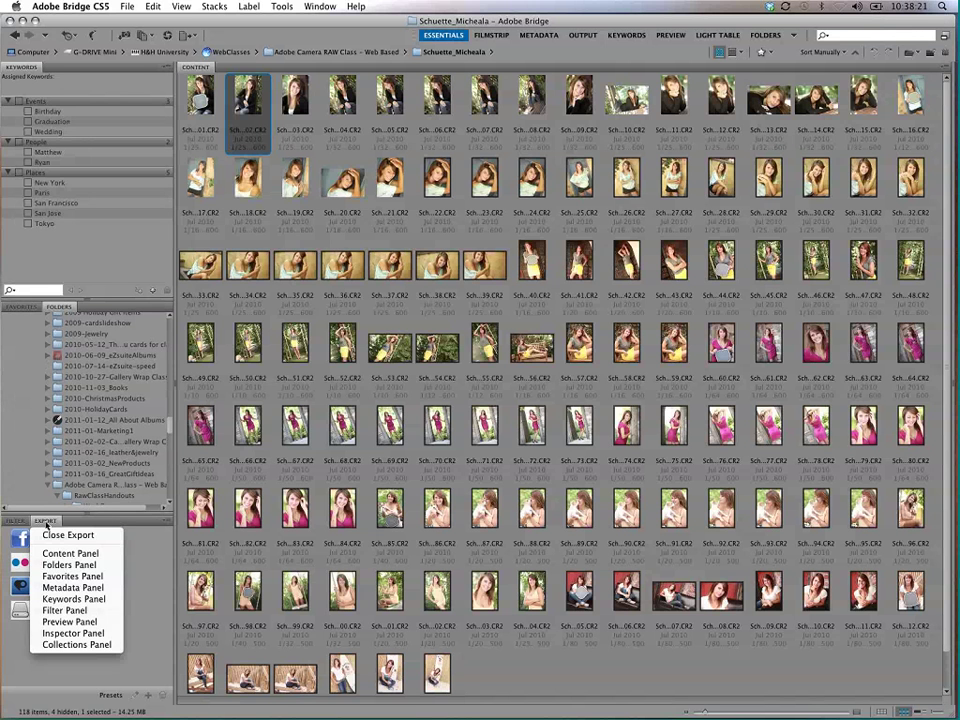
left_click(62, 535)
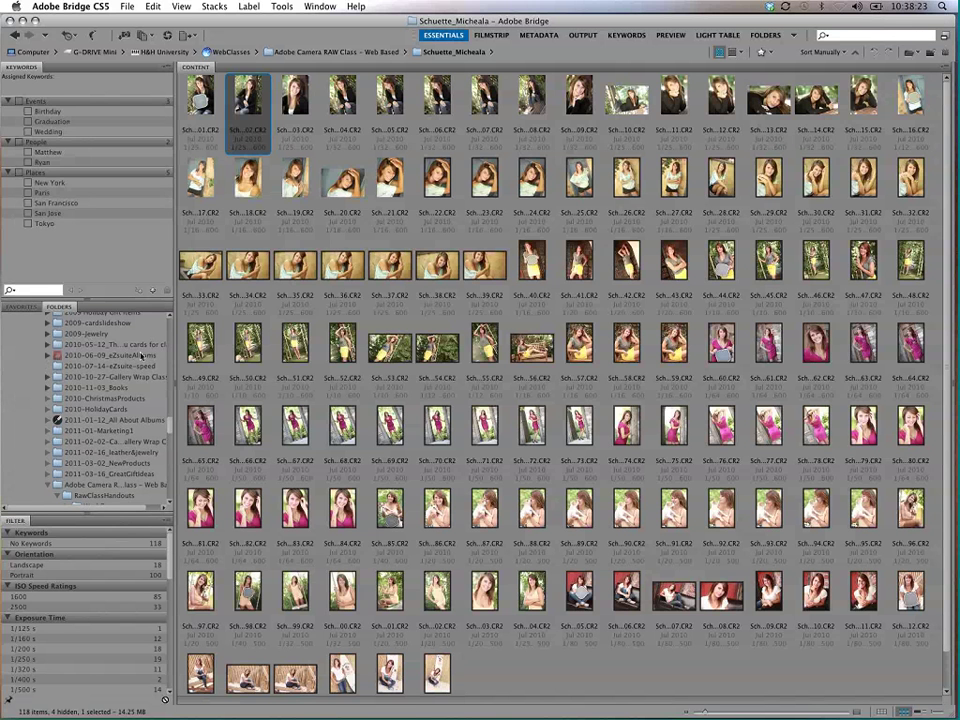
Step: Group Keywords and a newly added Metadata panel with the Filter panel
left_click_drag(22, 72, 28, 527)
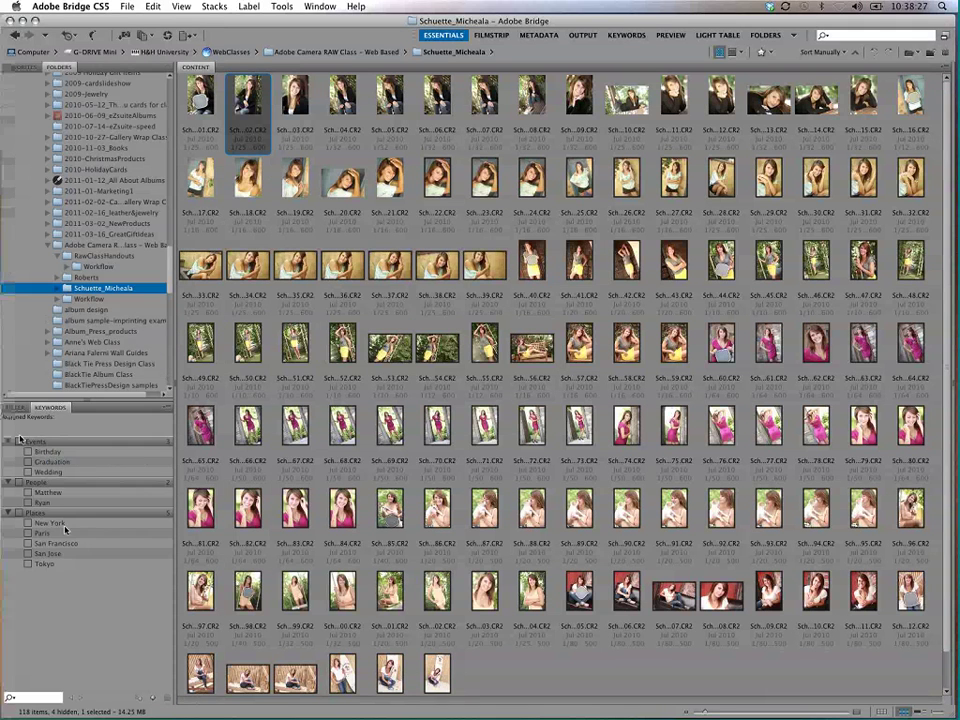
left_click(15, 408)
left_click(50, 408)
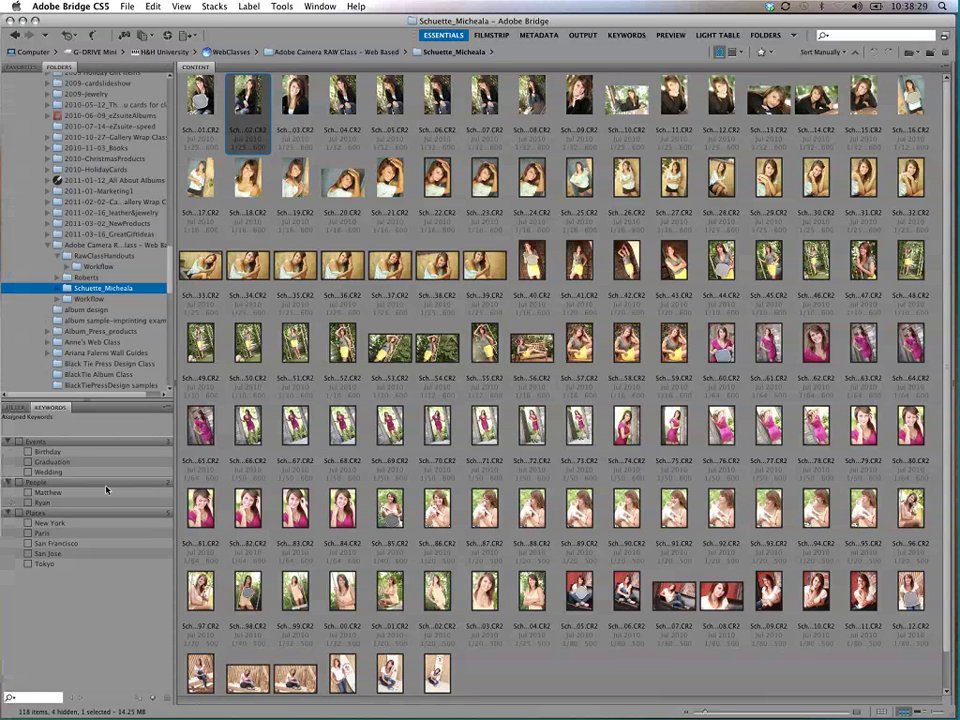
right_click(69, 413)
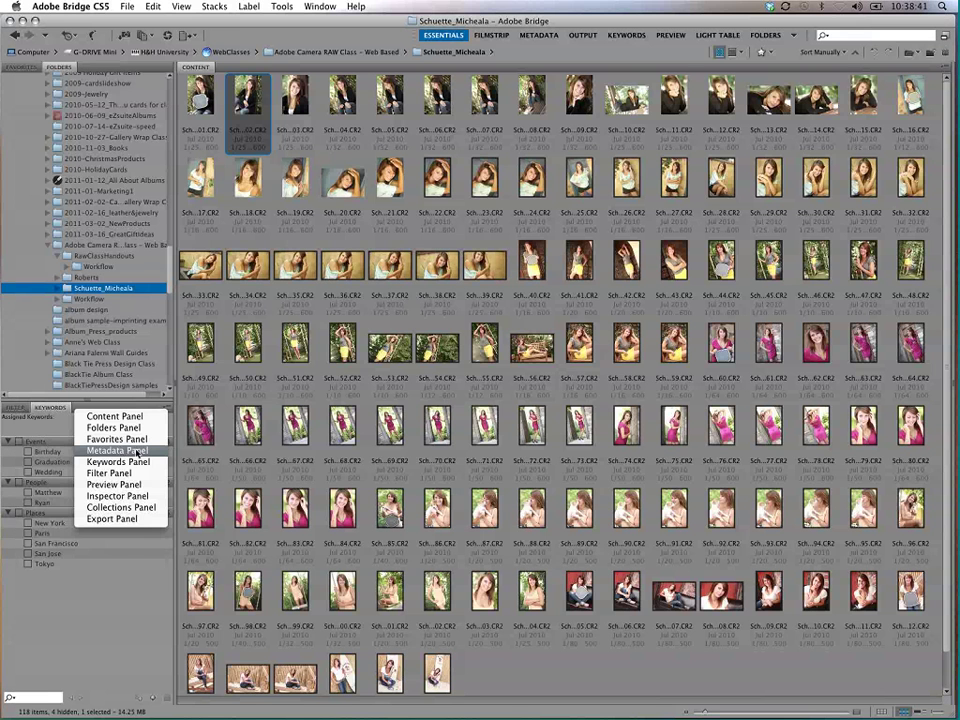
left_click(138, 451)
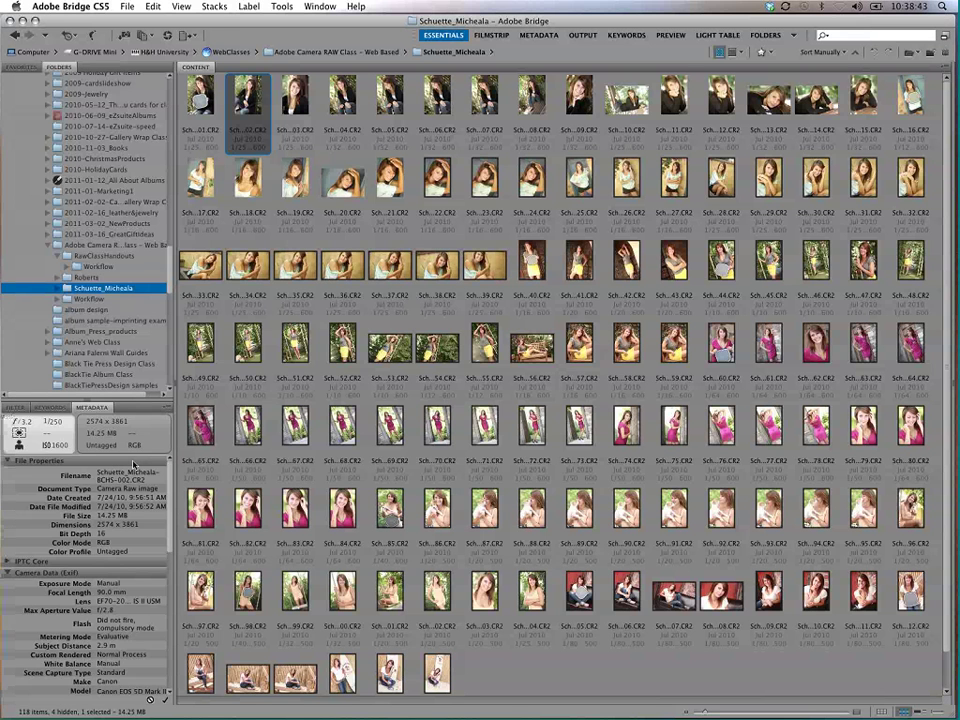
left_click(92, 407)
left_click(16, 407)
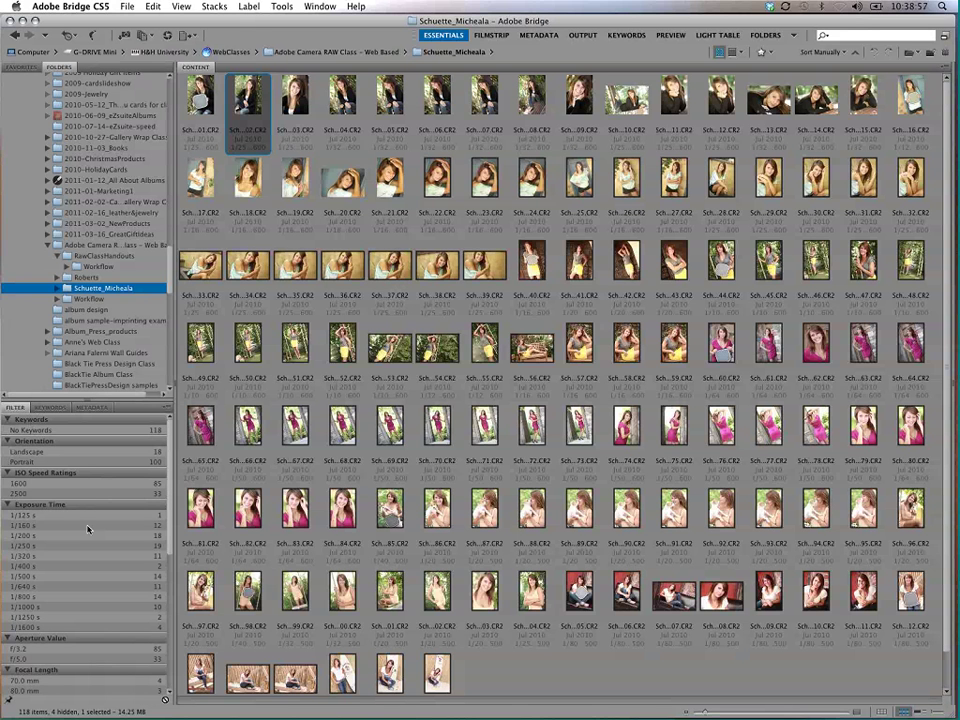
left_click(21, 67)
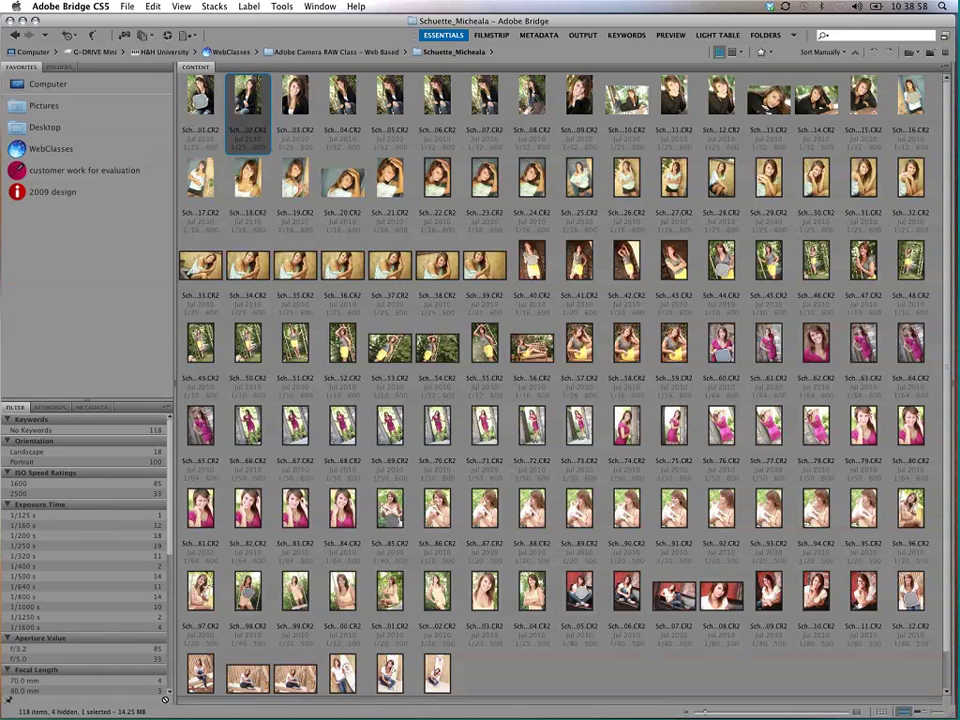
left_click(58, 67)
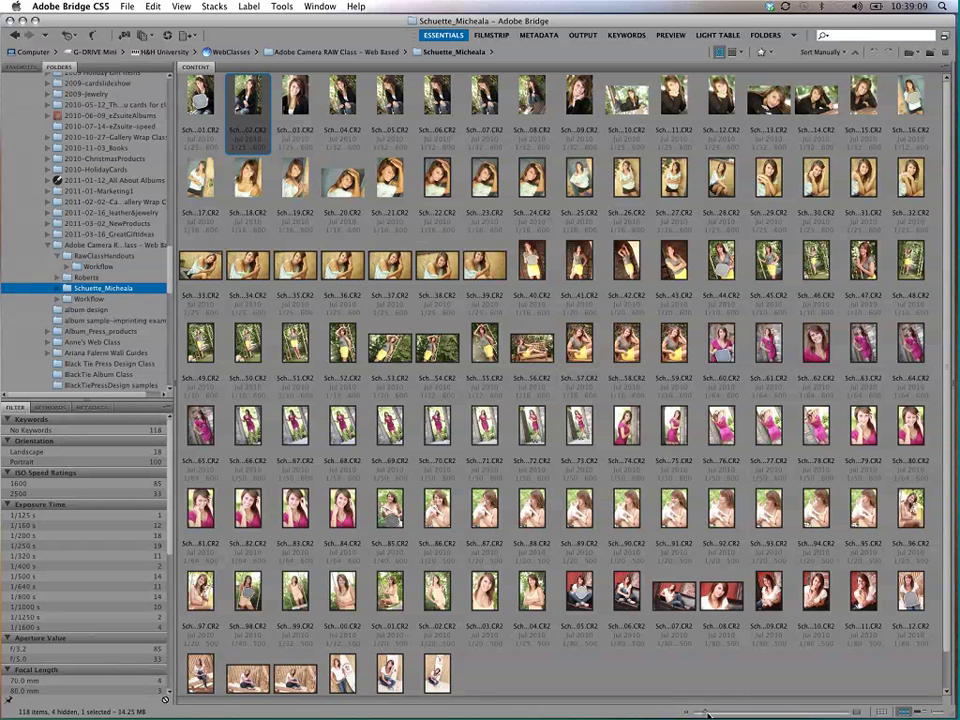
Step: Enlarge the thumbnails with the size slider to about five per row and scroll to review
left_click_drag(707, 713, 755, 713)
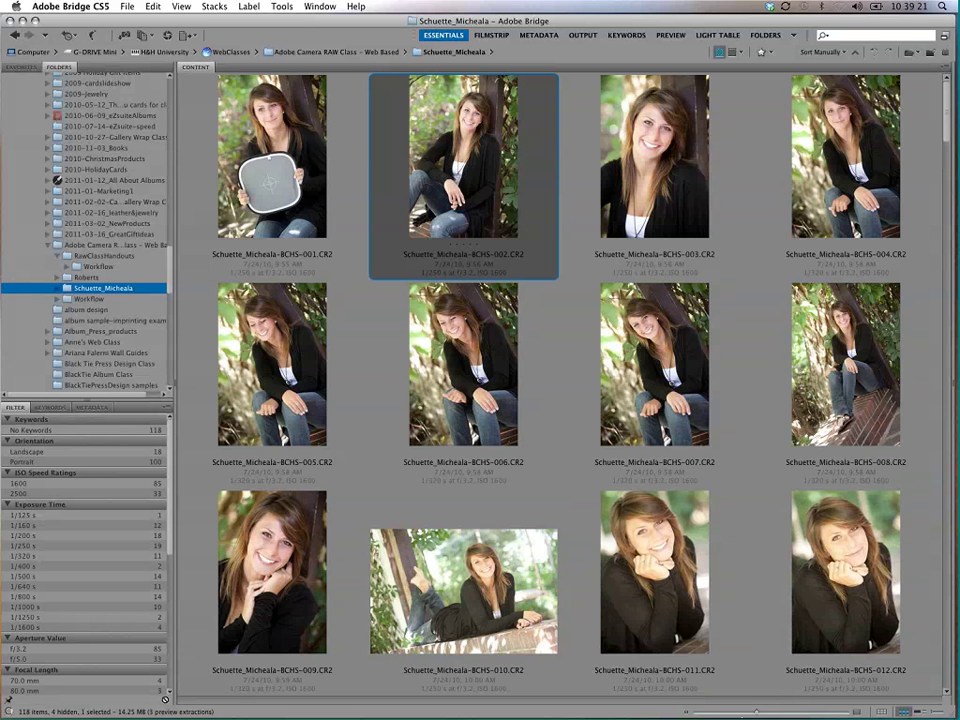
left_click_drag(735, 713, 755, 712)
left_click_drag(743, 711, 720, 711)
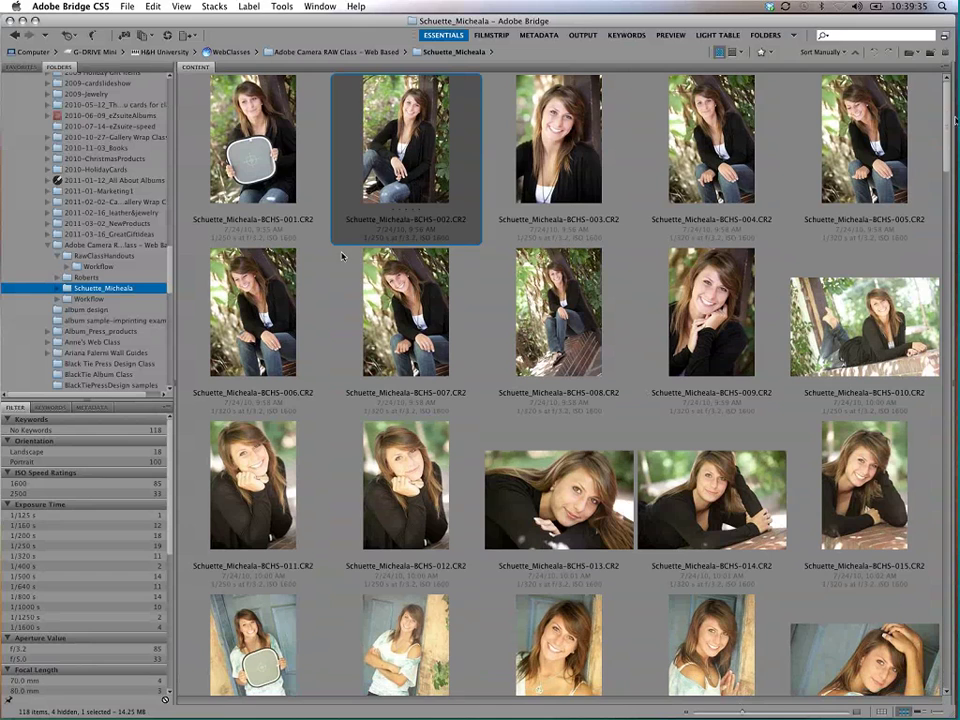
scroll(940, 165, "down", 2)
scroll(938, 170, "down", 4)
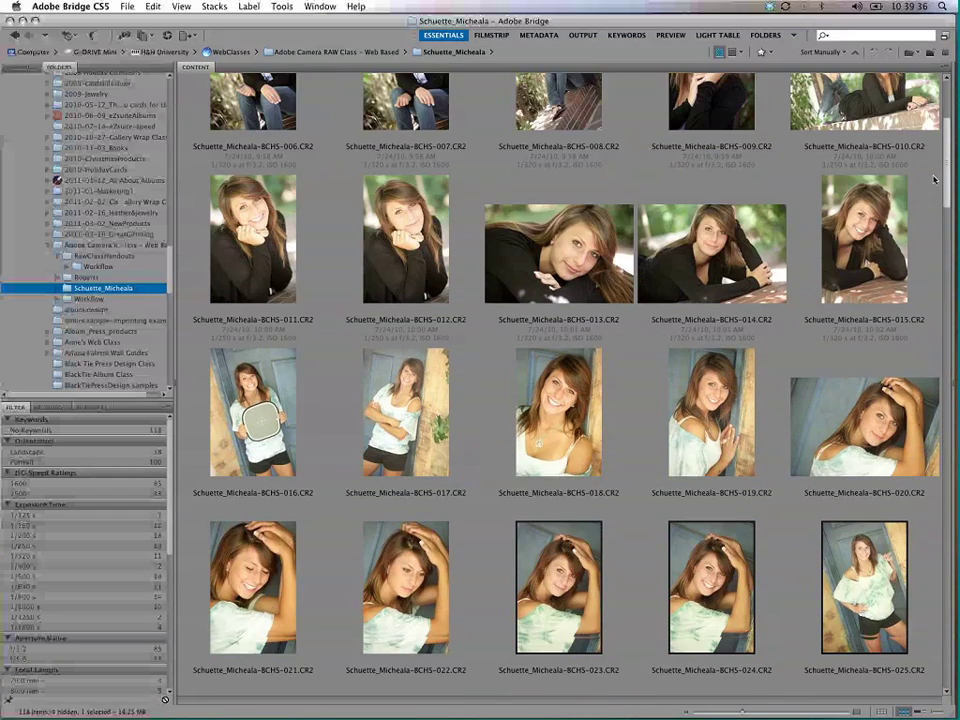
scroll(934, 179, "down", 7)
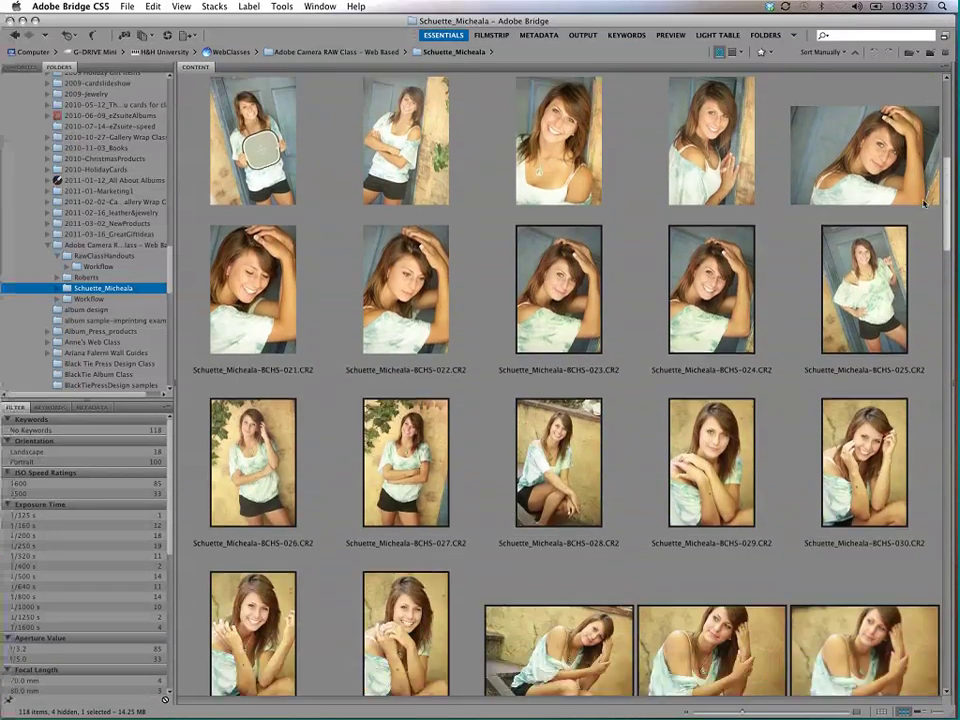
scroll(924, 170, "up", 8)
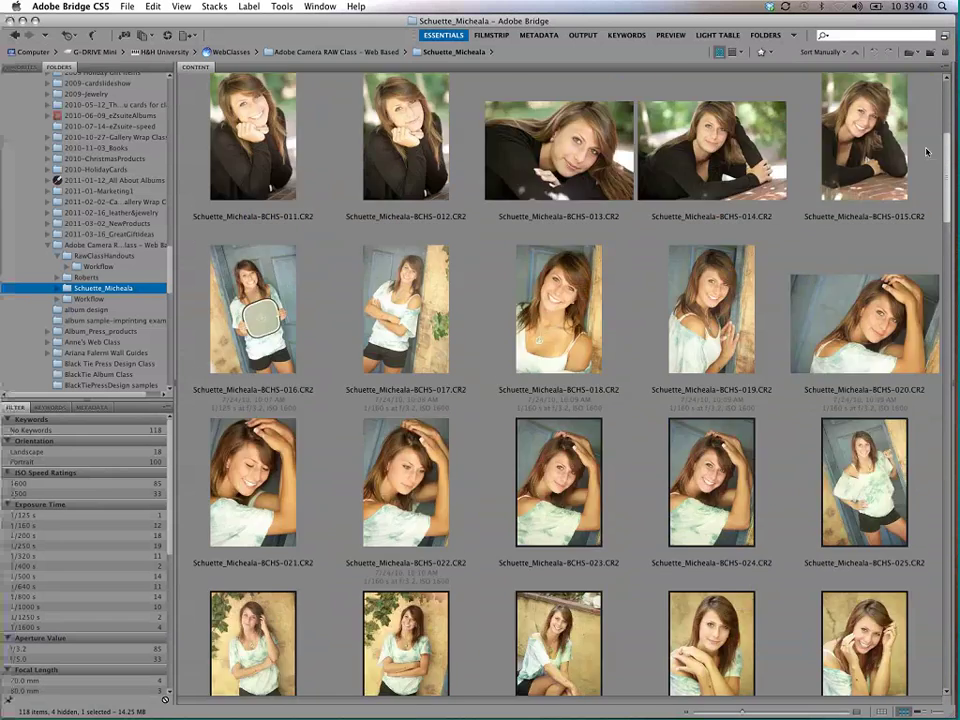
scroll(927, 132, "up", 1)
scroll(927, 125, "up", 2)
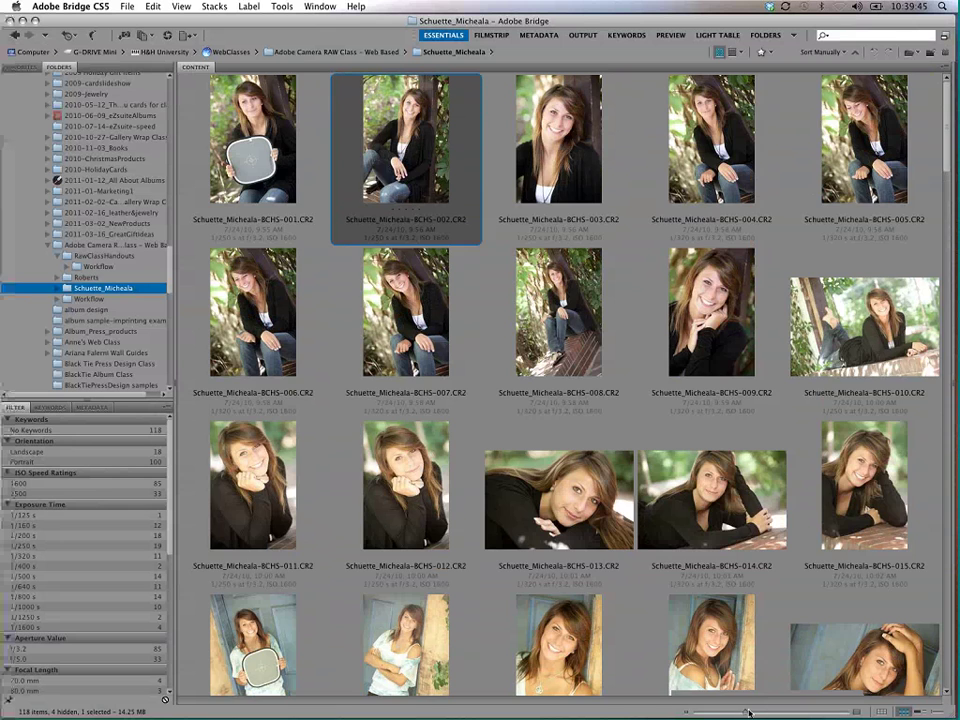
Step: Enlarge the thumbnails further with the slider and Cmd+=, scrolling through the larger previews
left_click_drag(748, 712, 712, 709)
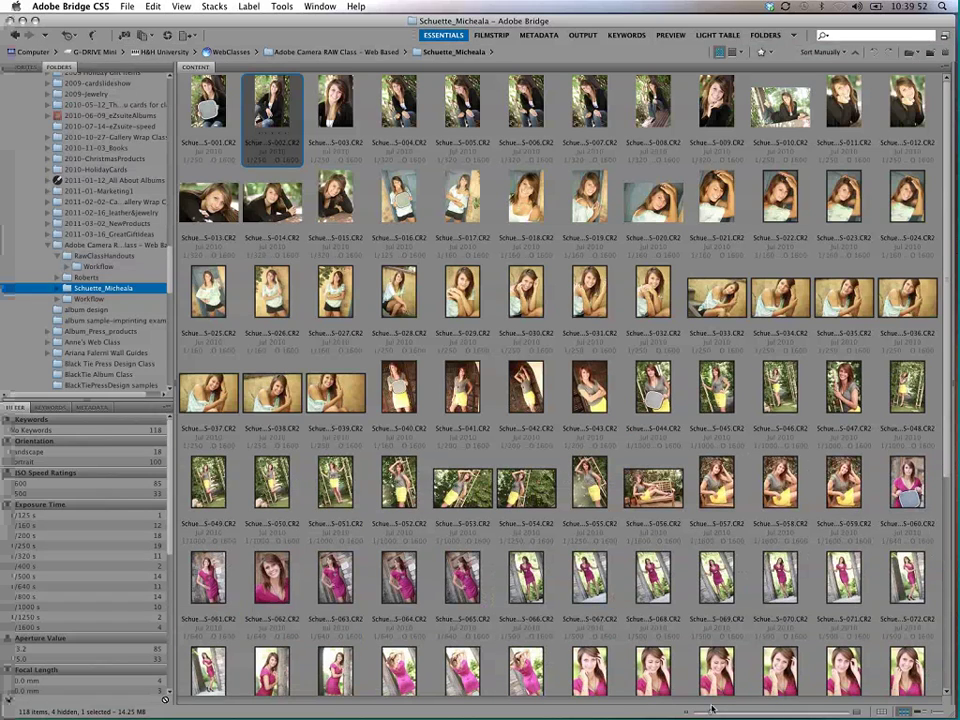
left_click_drag(712, 709, 746, 713)
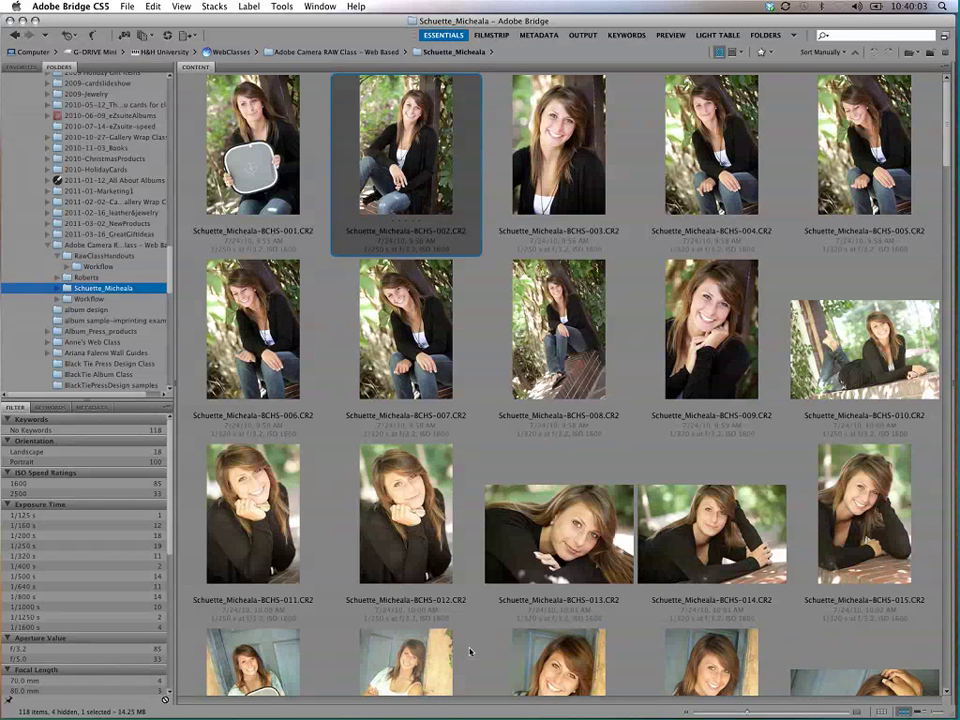
scroll(948, 118, "down", 5)
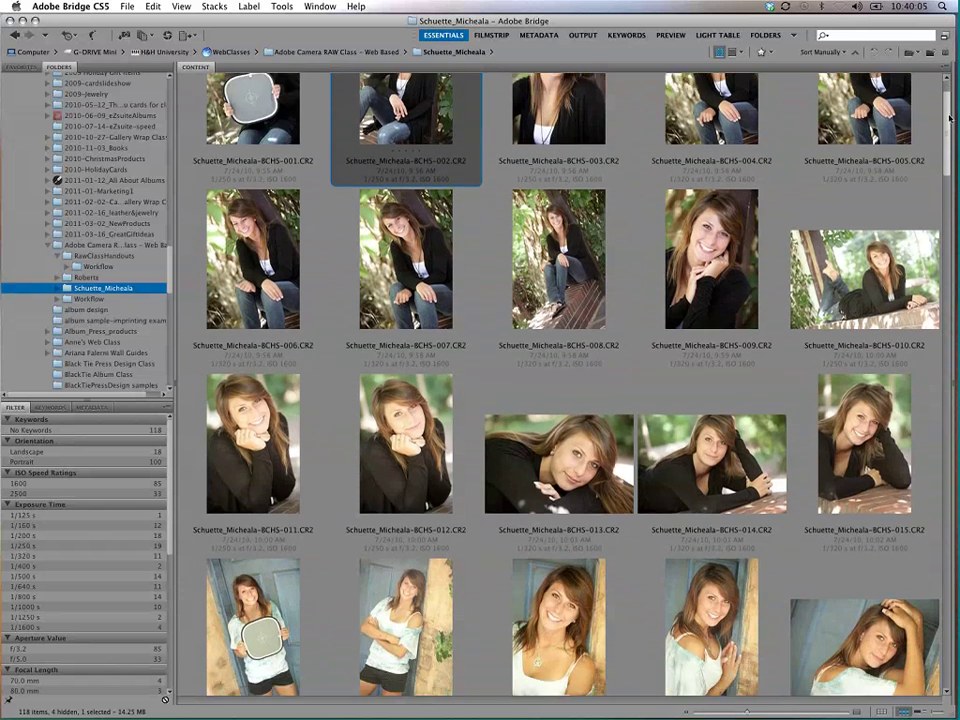
left_click_drag(948, 118, 948, 148)
scroll(872, 382, "down", 1)
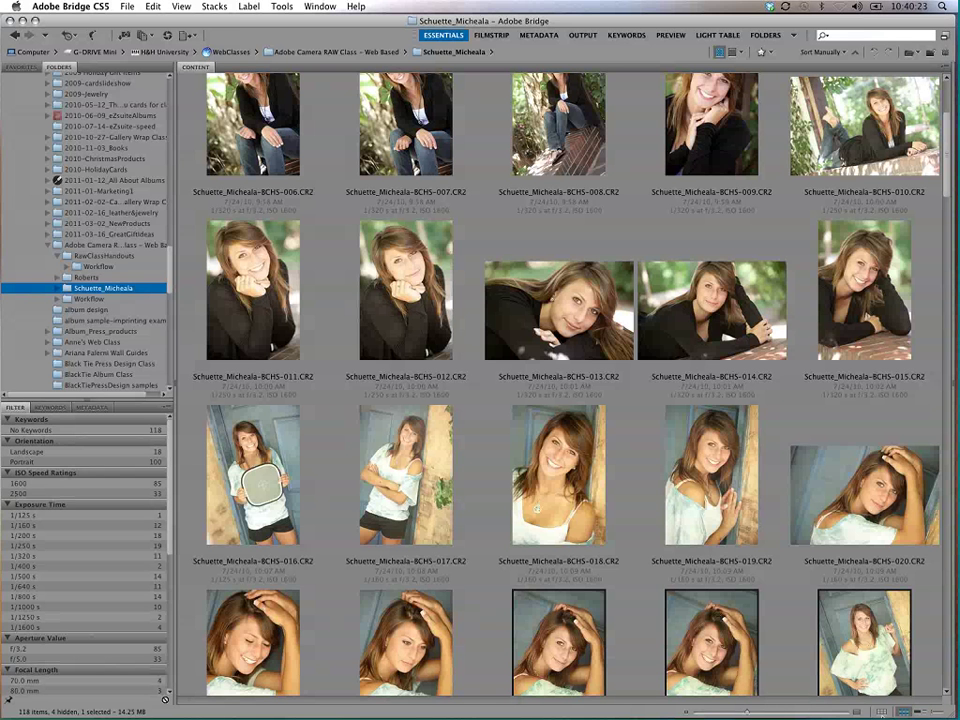
key("super+equal")
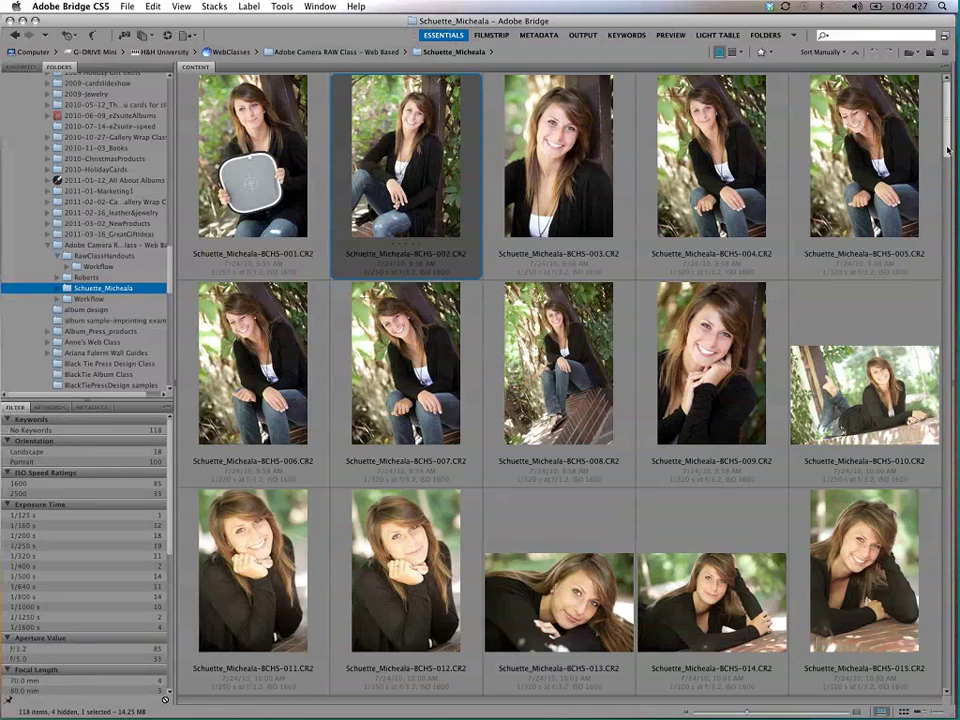
scroll(946, 163, "down", 1)
scroll(946, 163, "down", 4)
scroll(947, 160, "down", 3)
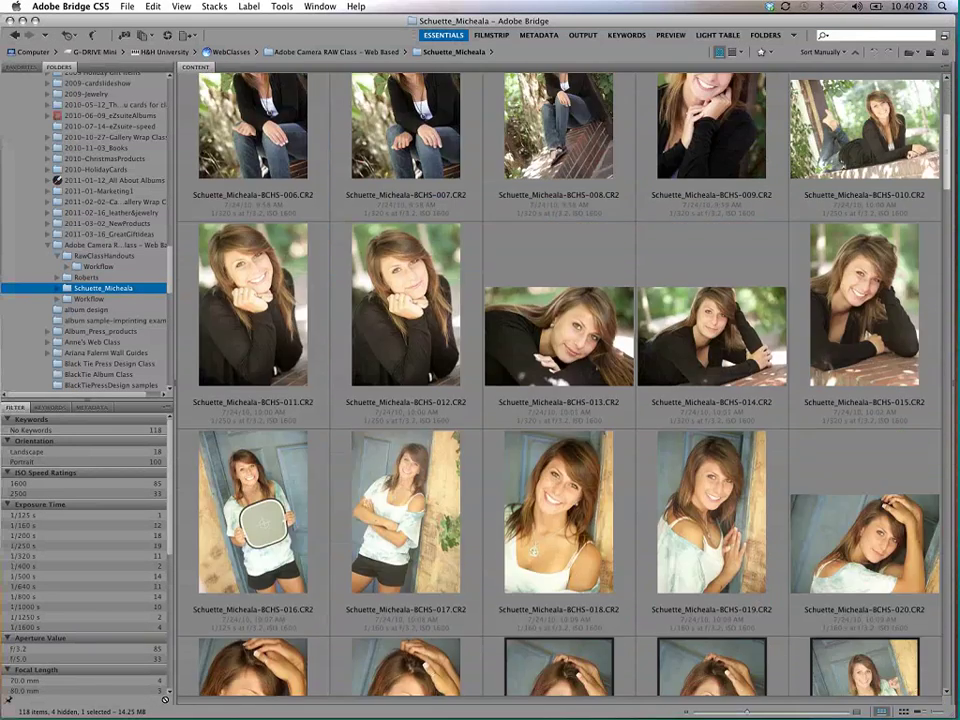
scroll(947, 160, "up", 1)
scroll(947, 160, "up", 1)
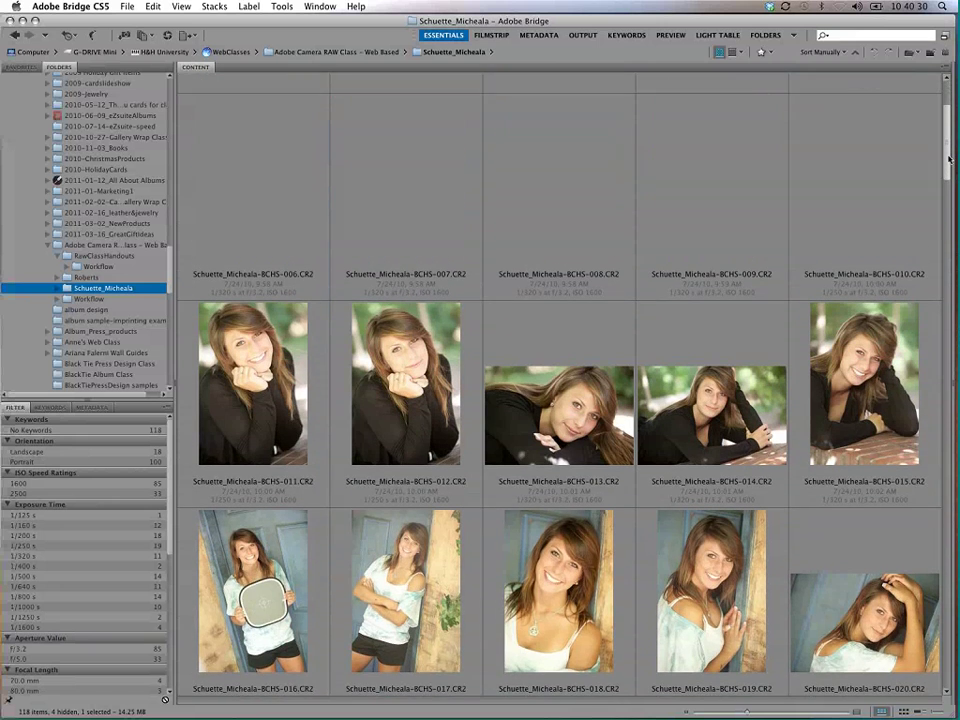
scroll(947, 160, "down", 1)
scroll(926, 143, "down", 5)
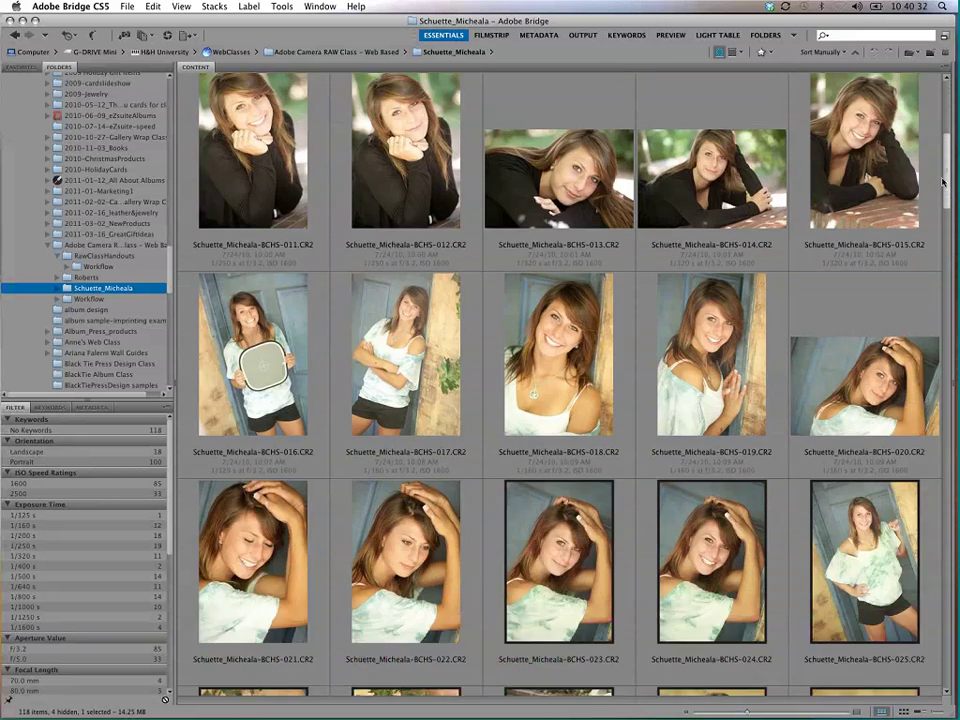
scroll(926, 143, "up", 10)
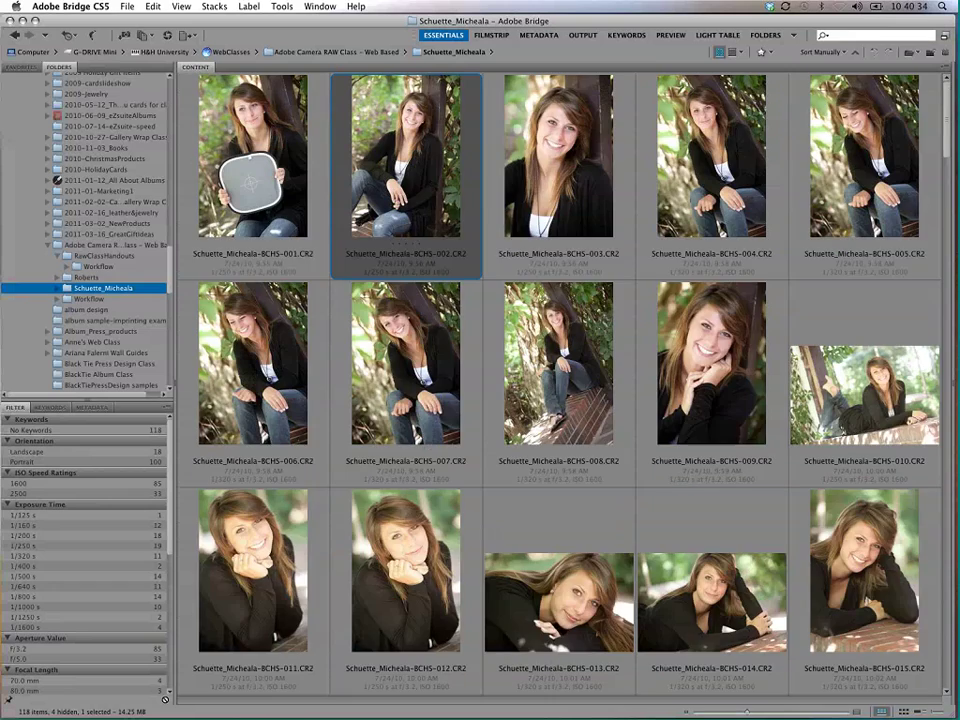
mouse_move(755, 714)
left_mouse_down()
mouse_move(729, 712)
mouse_move(745, 713)
left_mouse_up()
left_click(918, 712)
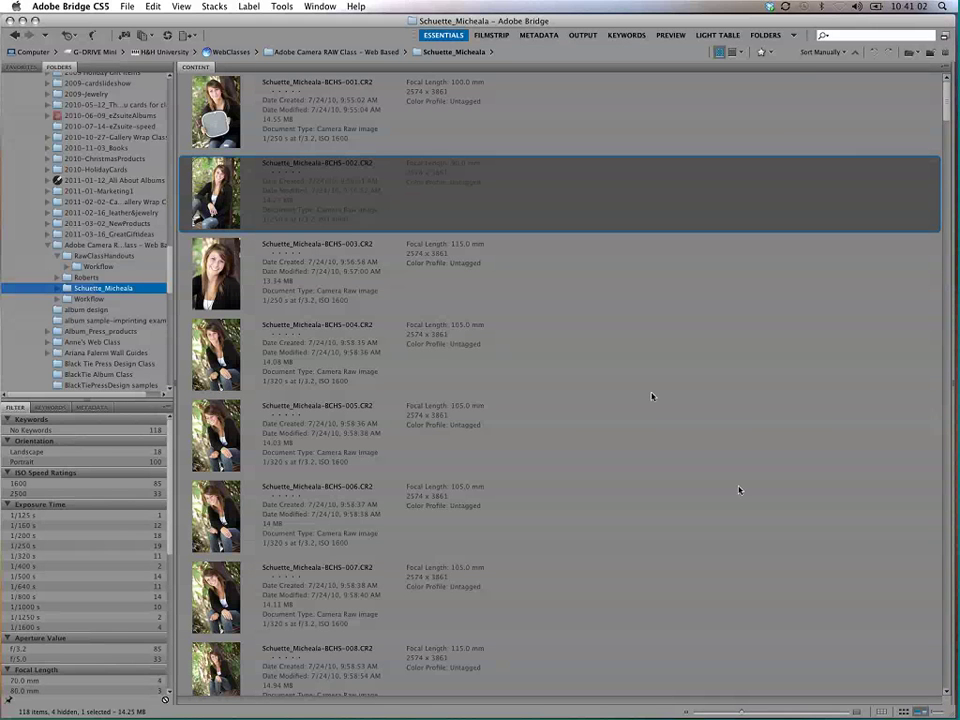
left_click(932, 712)
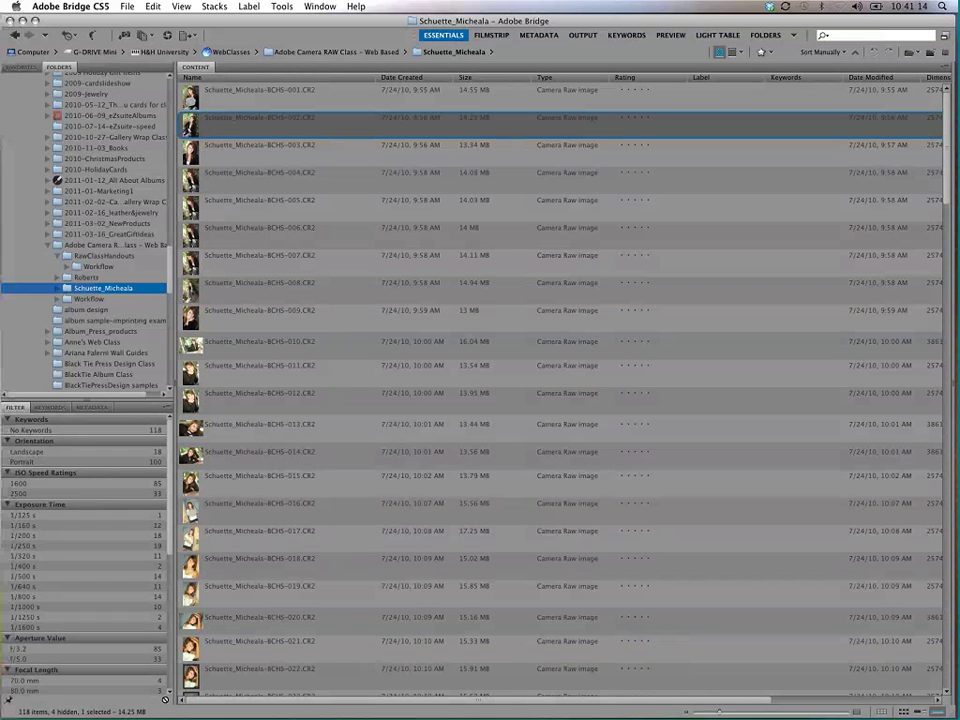
key("super+alt+1")
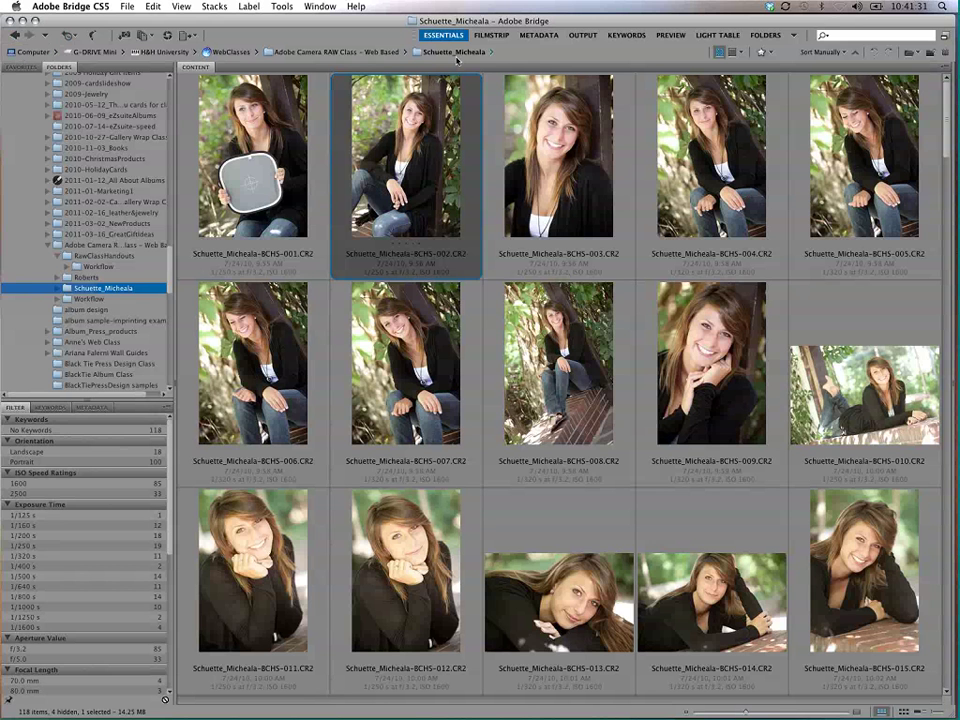
left_click(230, 52)
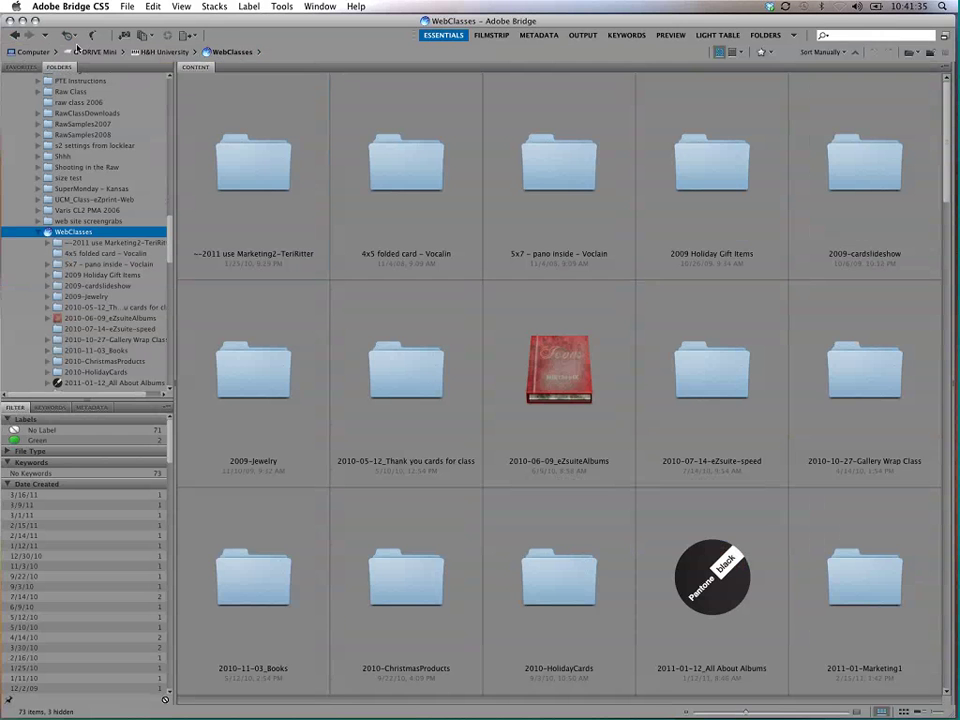
left_click(198, 53)
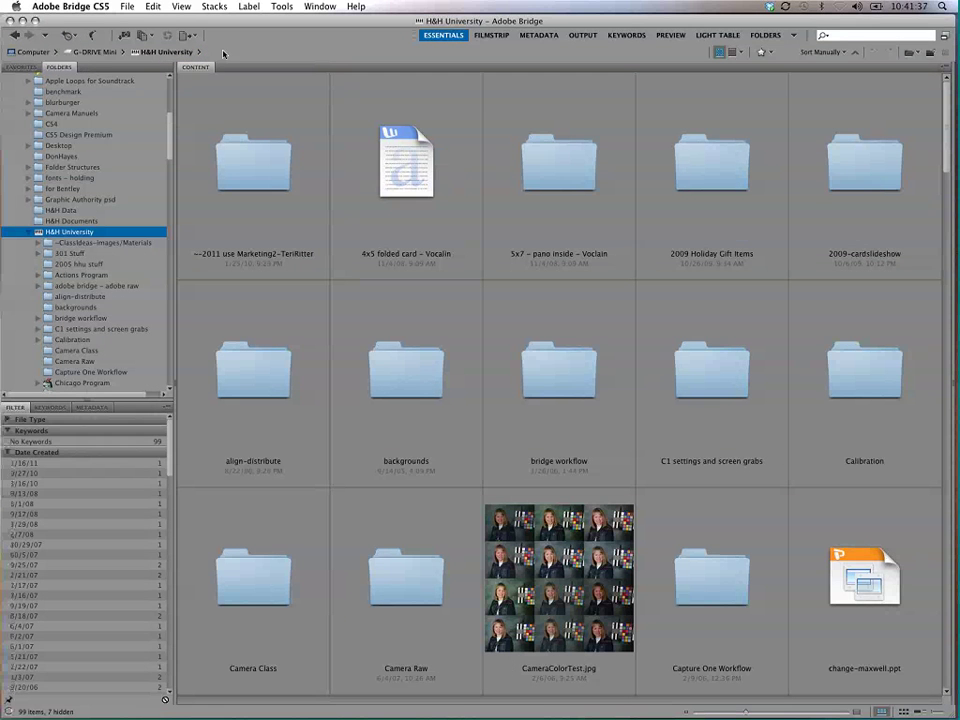
left_click(92, 52)
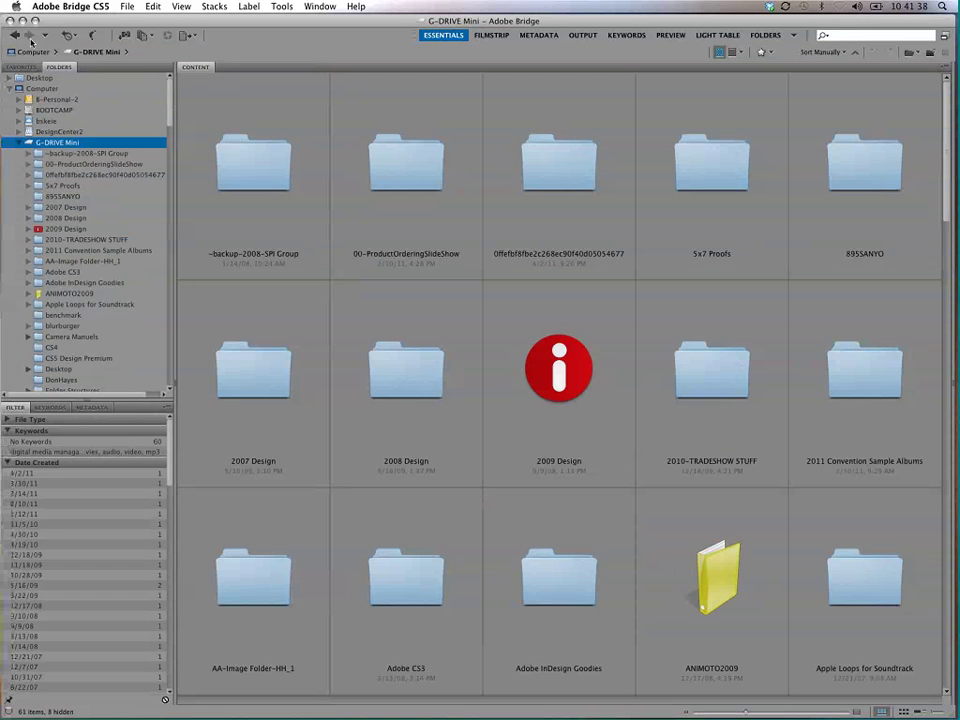
left_click(14, 35)
left_click(14, 35)
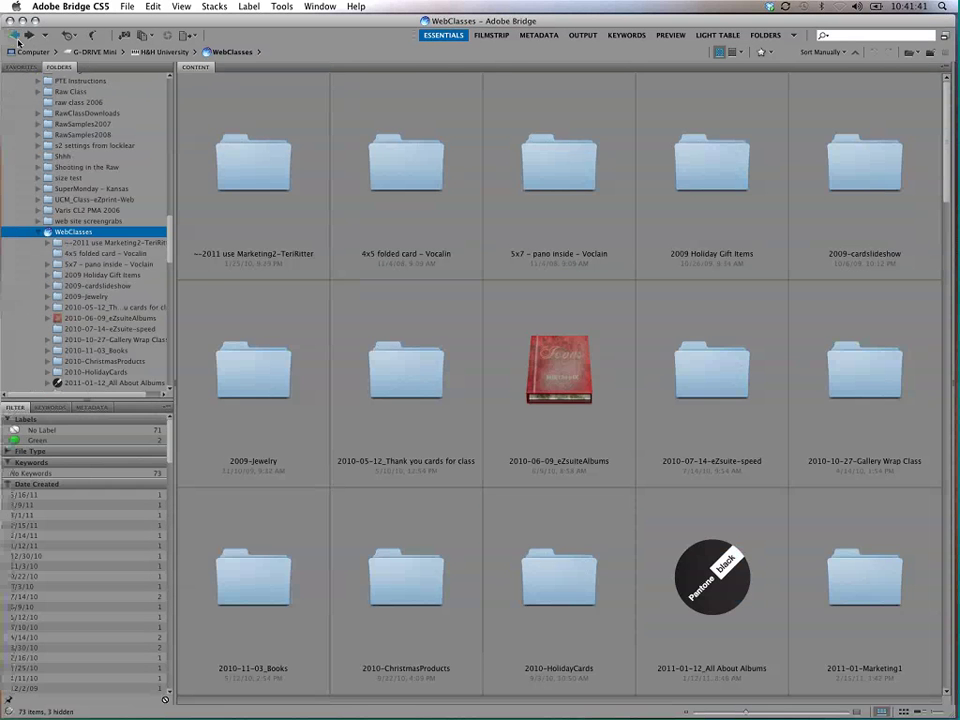
left_click(14, 35)
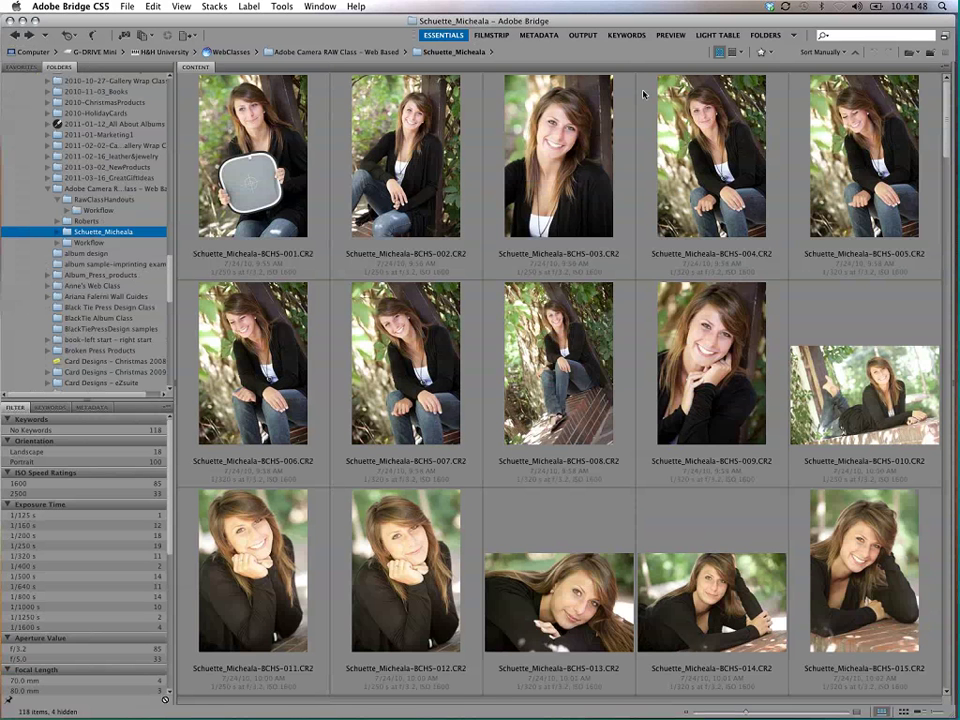
left_click(45, 36)
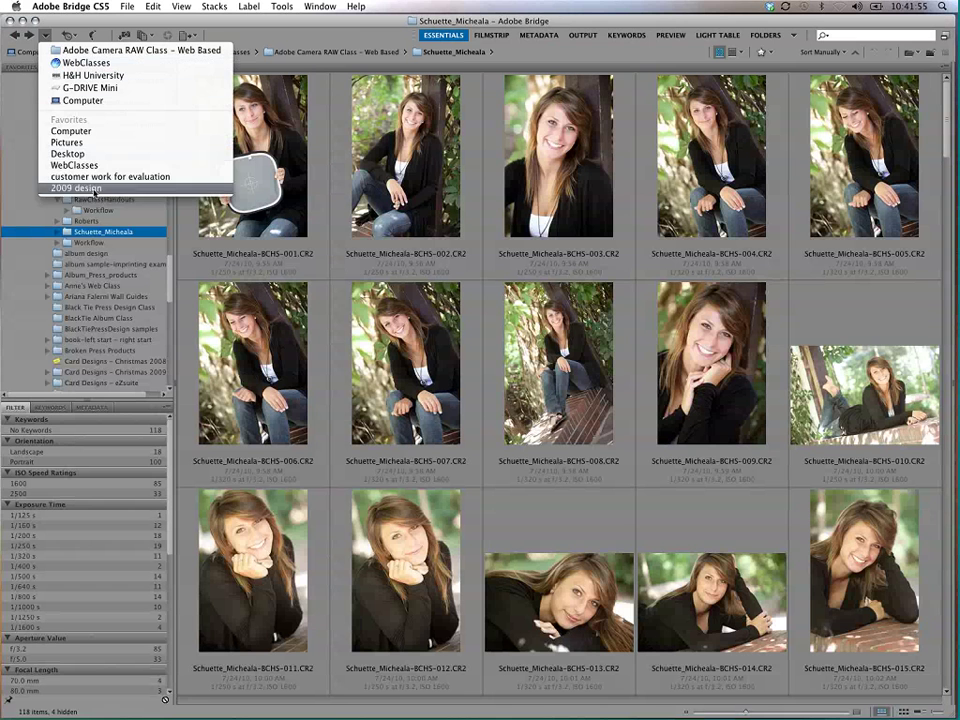
left_click(44, 36)
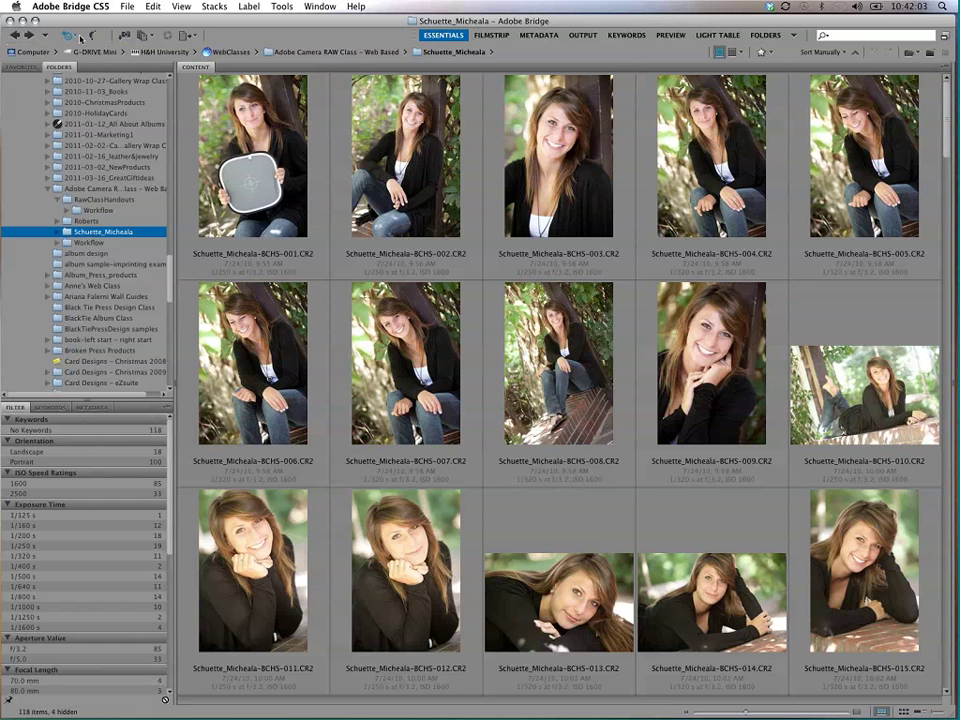
left_click(70, 37)
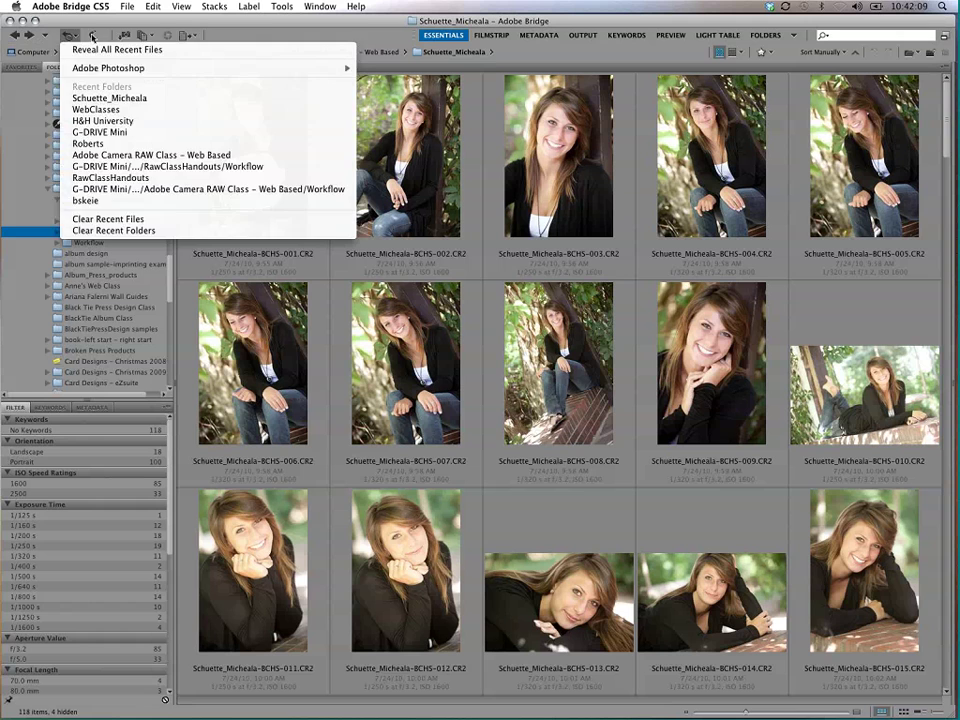
left_click(69, 31)
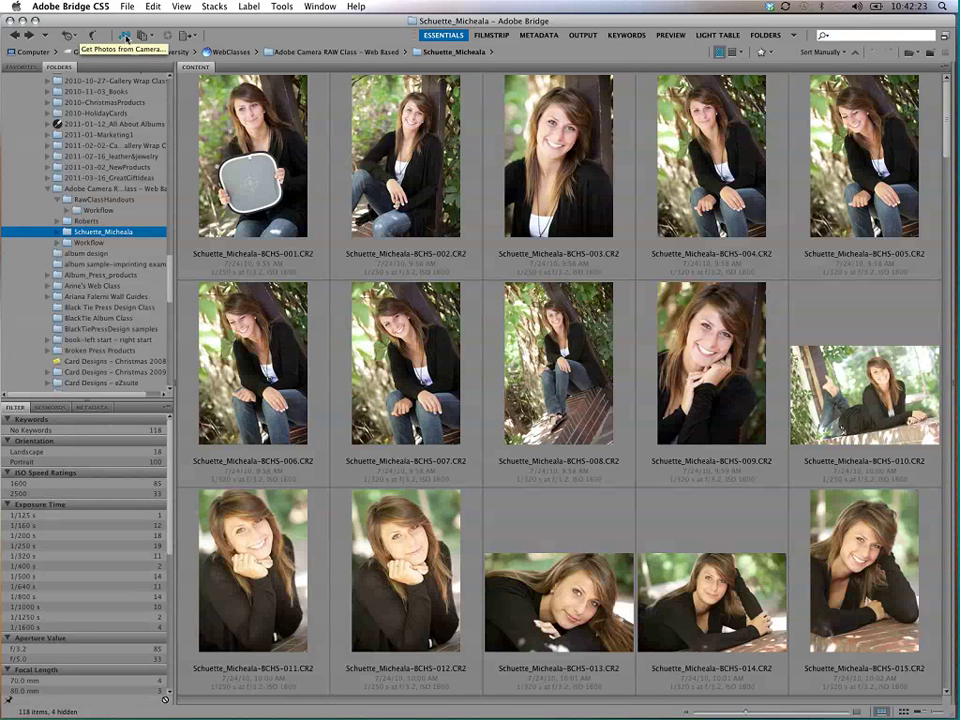
left_click(126, 38)
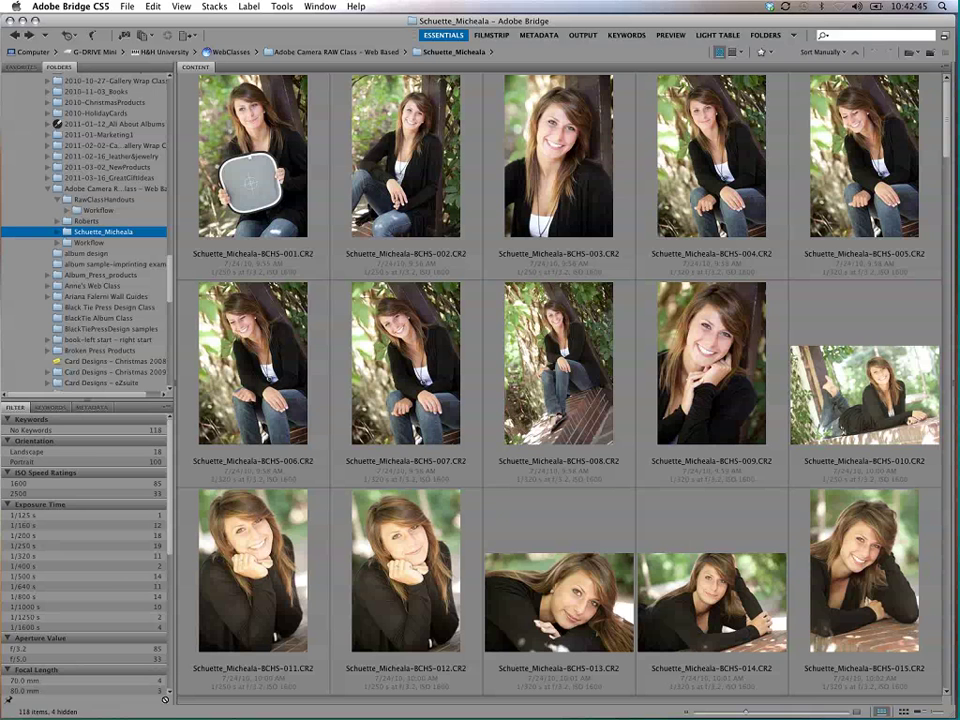
left_click(125, 36)
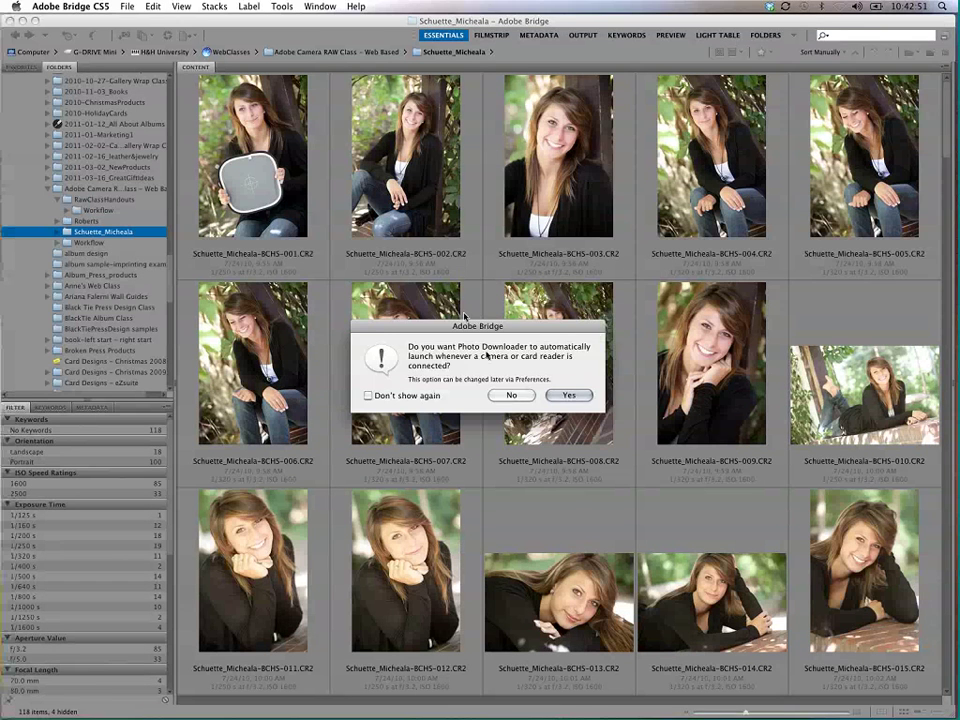
left_click(567, 395)
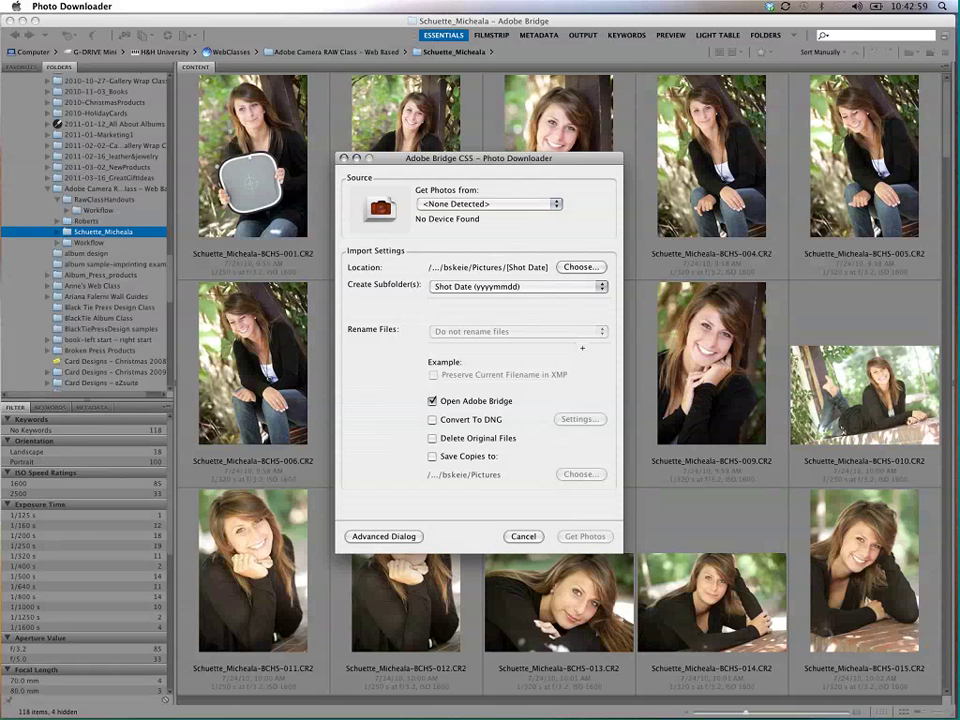
left_click(405, 538)
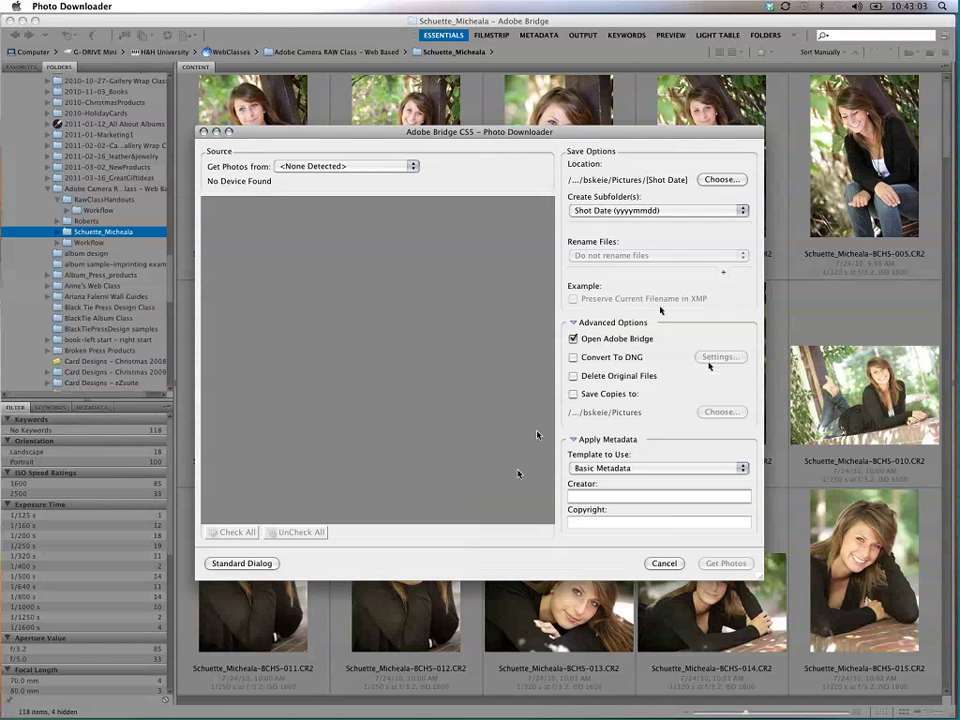
left_click(620, 394)
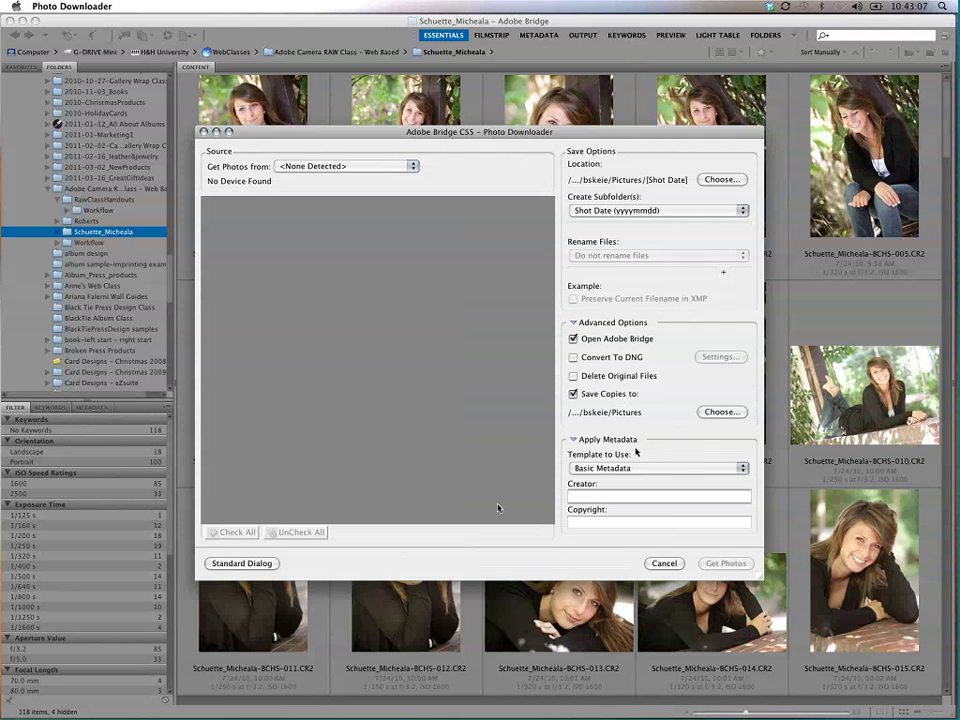
left_click(645, 490)
left_click(664, 563)
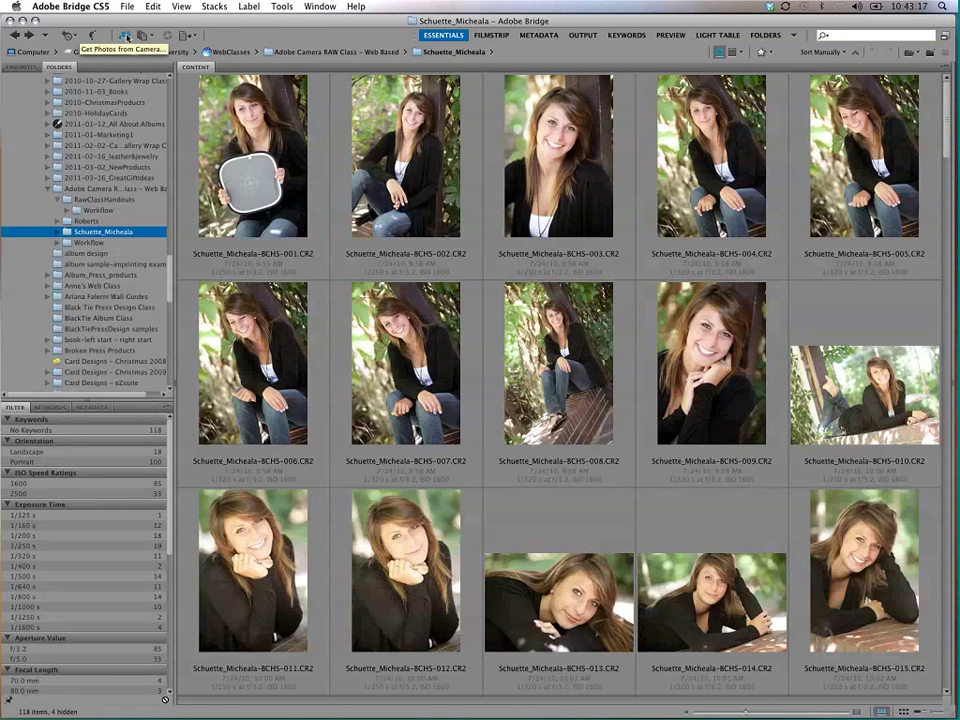
left_click(125, 38)
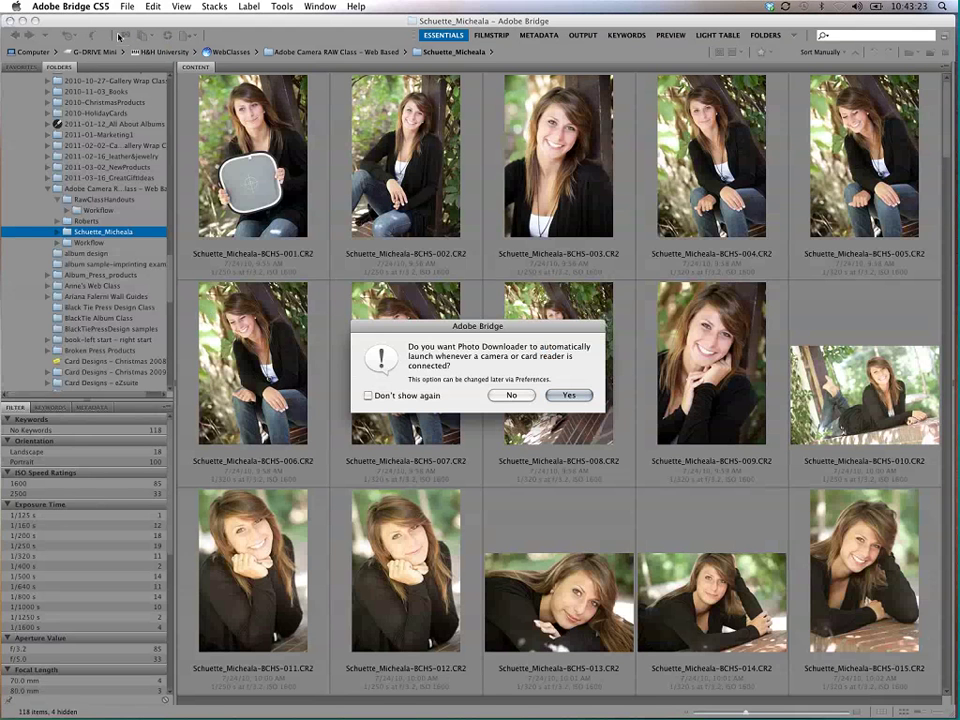
left_click(499, 396)
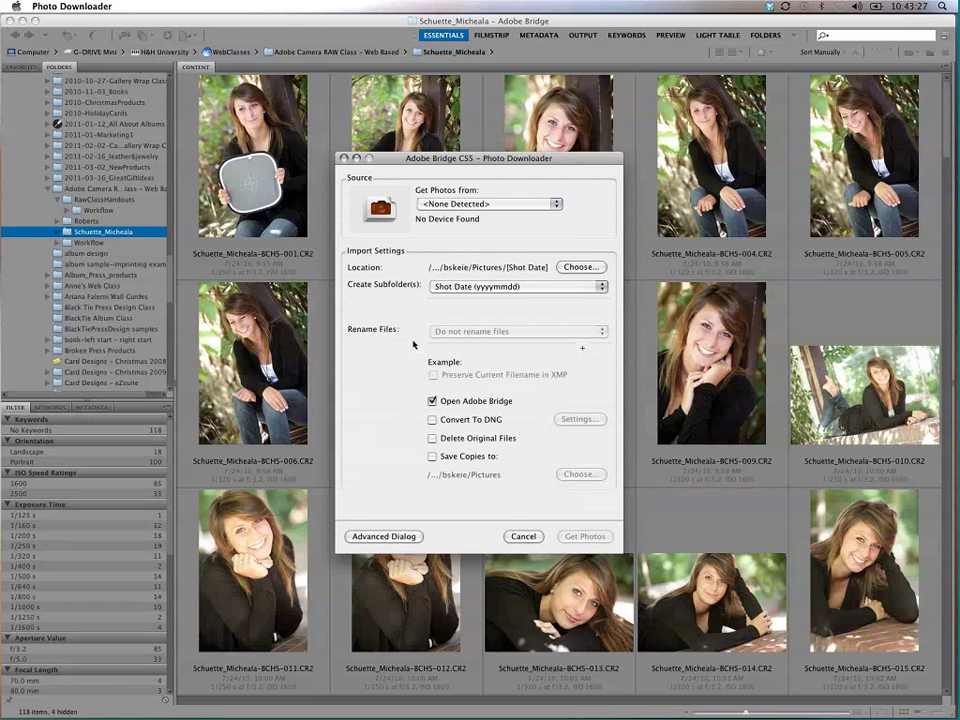
left_click(524, 536)
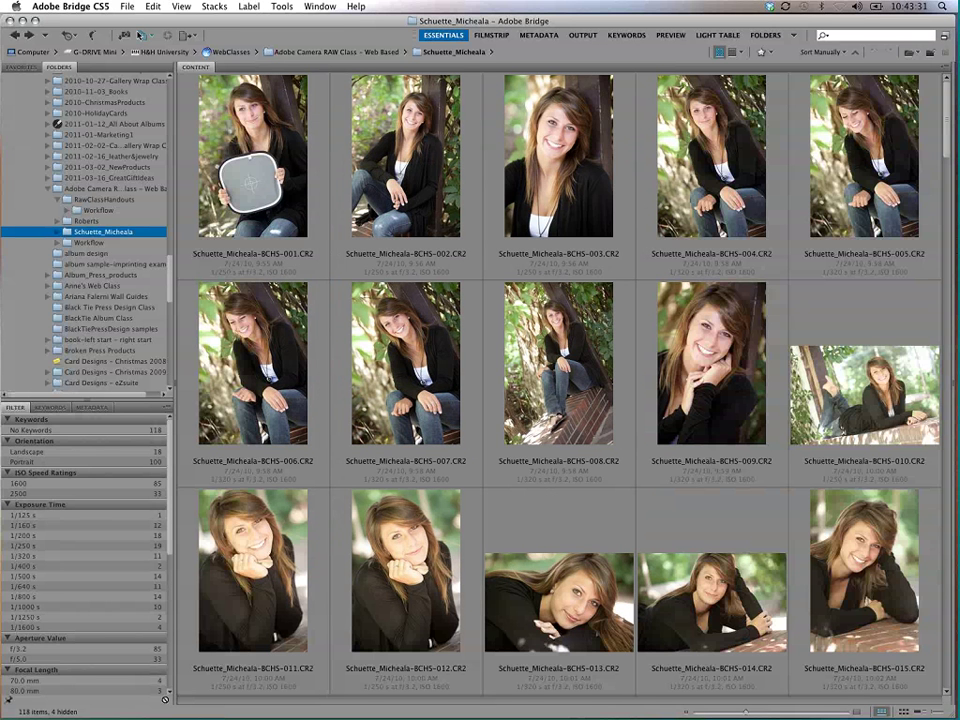
left_click(149, 36)
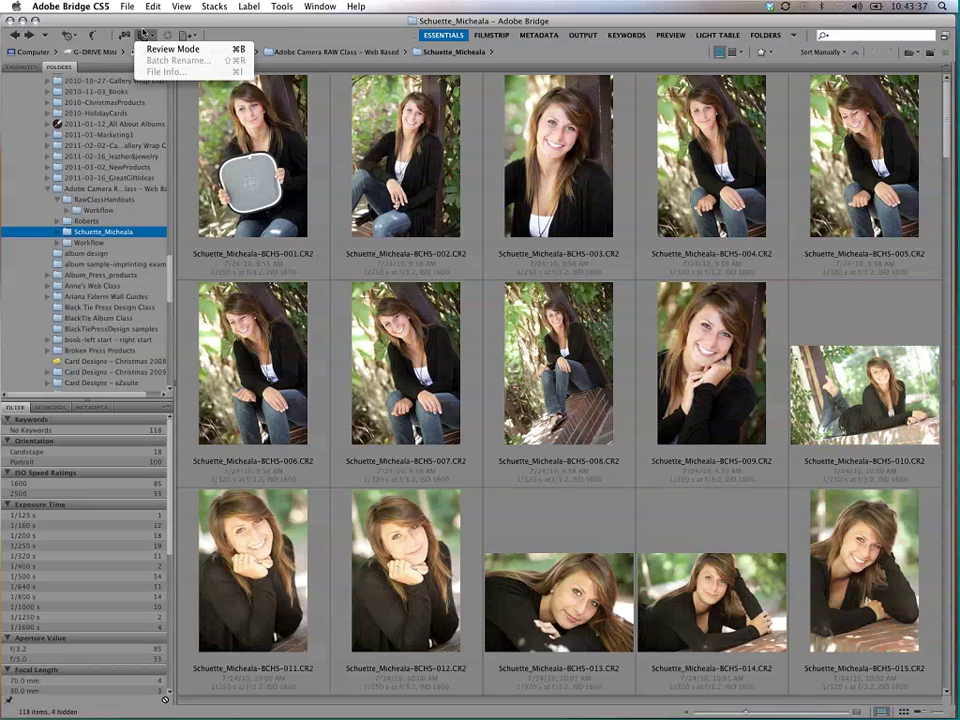
left_click(110, 28)
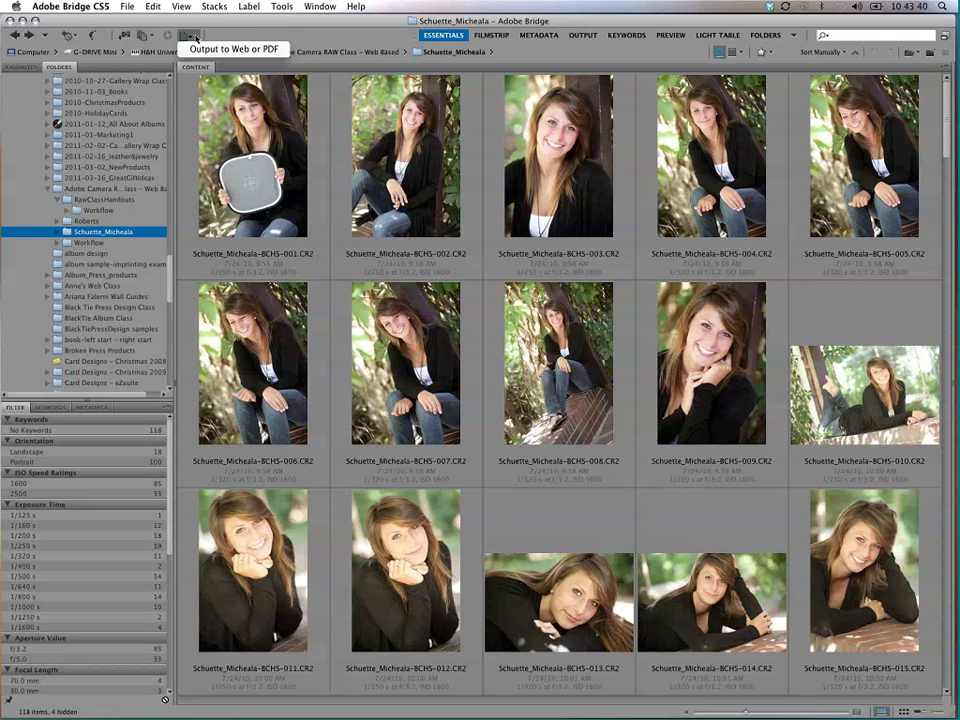
left_click(182, 37)
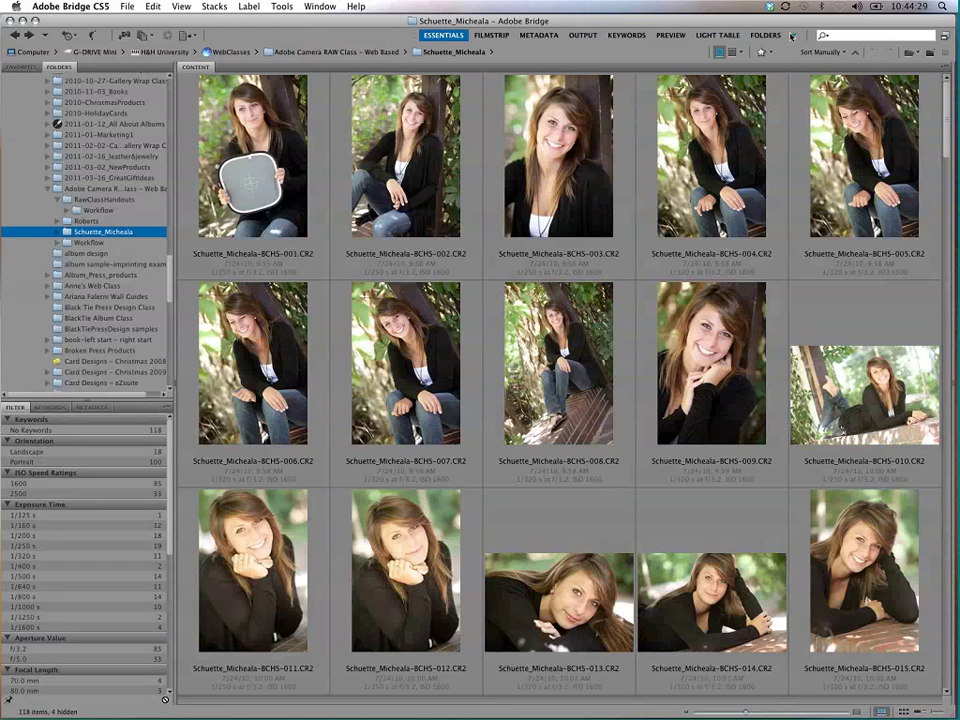
mouse_move(413, 36)
left_mouse_down()
mouse_move(729, 28)
mouse_move(328, 14)
mouse_move(409, 20)
left_mouse_up()
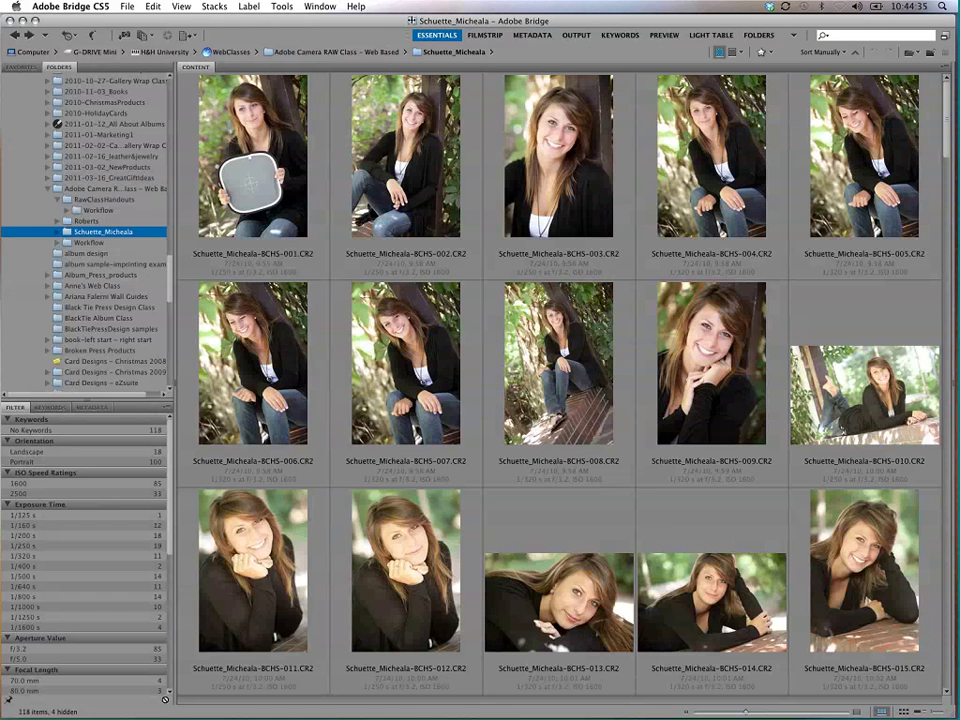
left_click(486, 35)
left_click(536, 35)
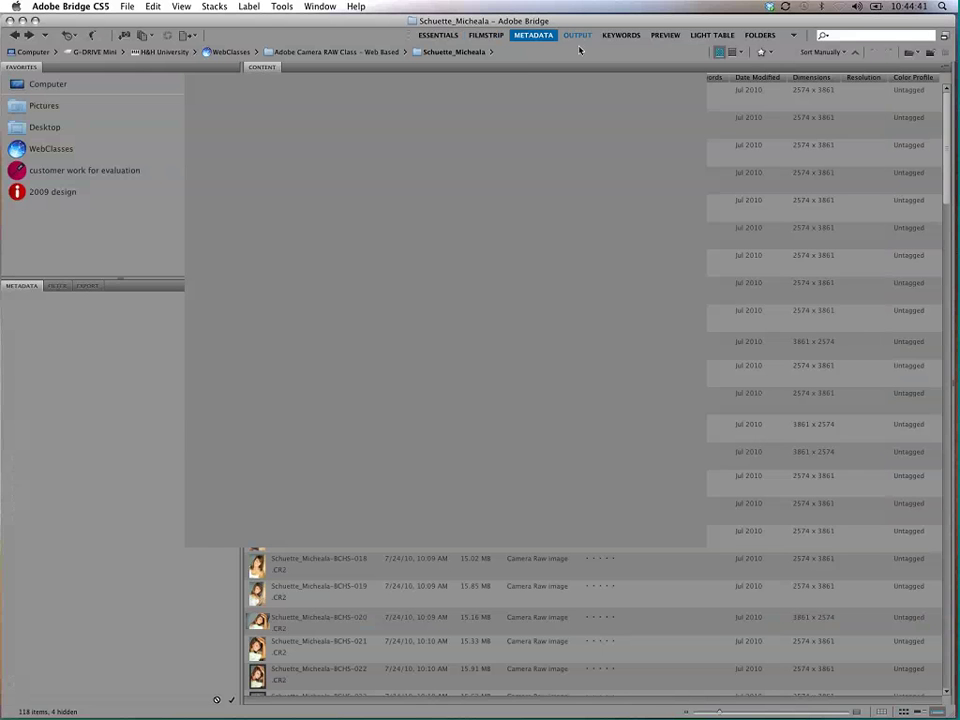
left_click(577, 36)
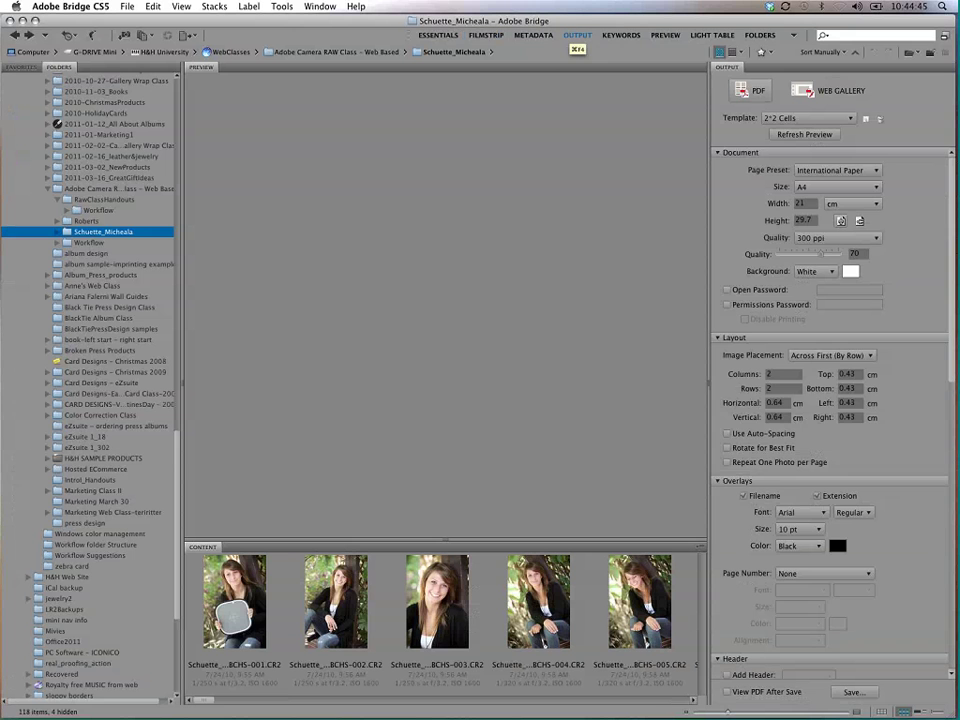
left_click(621, 36)
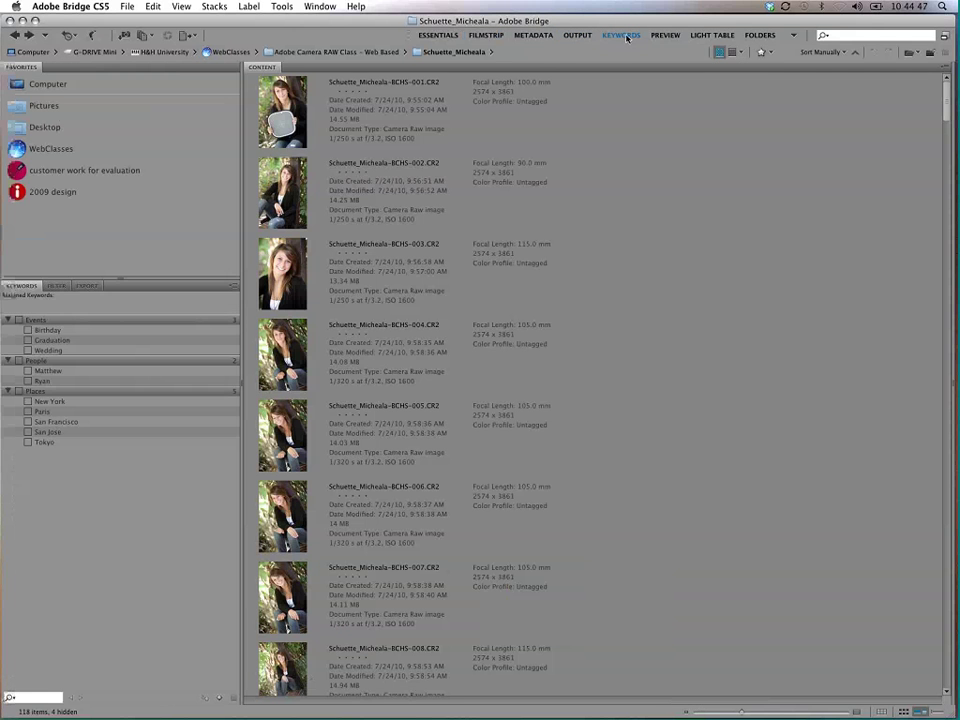
left_click(665, 36)
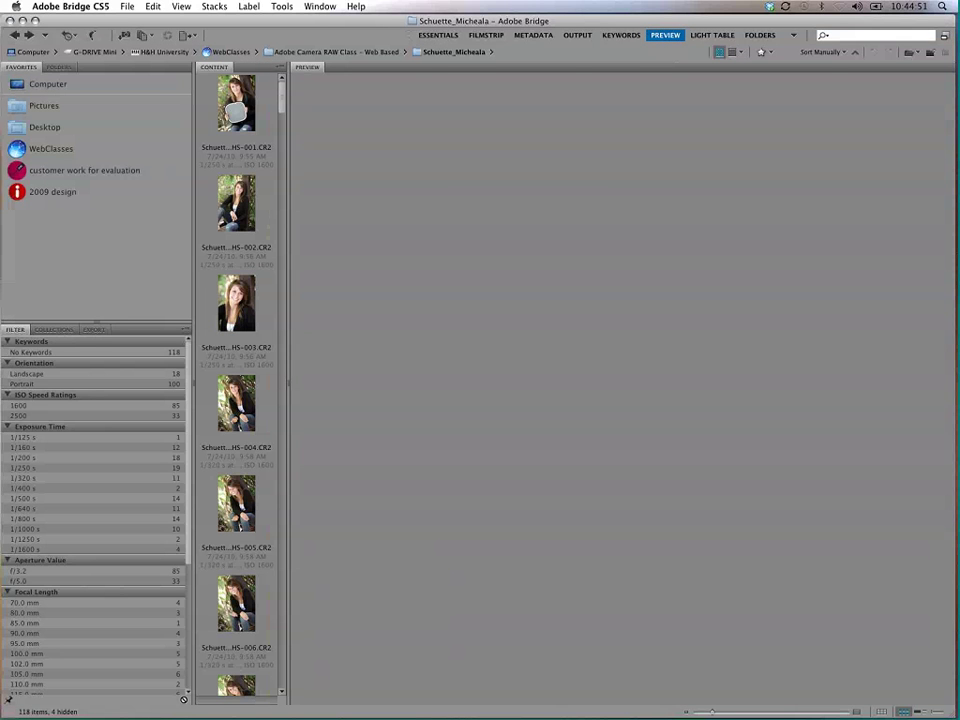
left_click(249, 103)
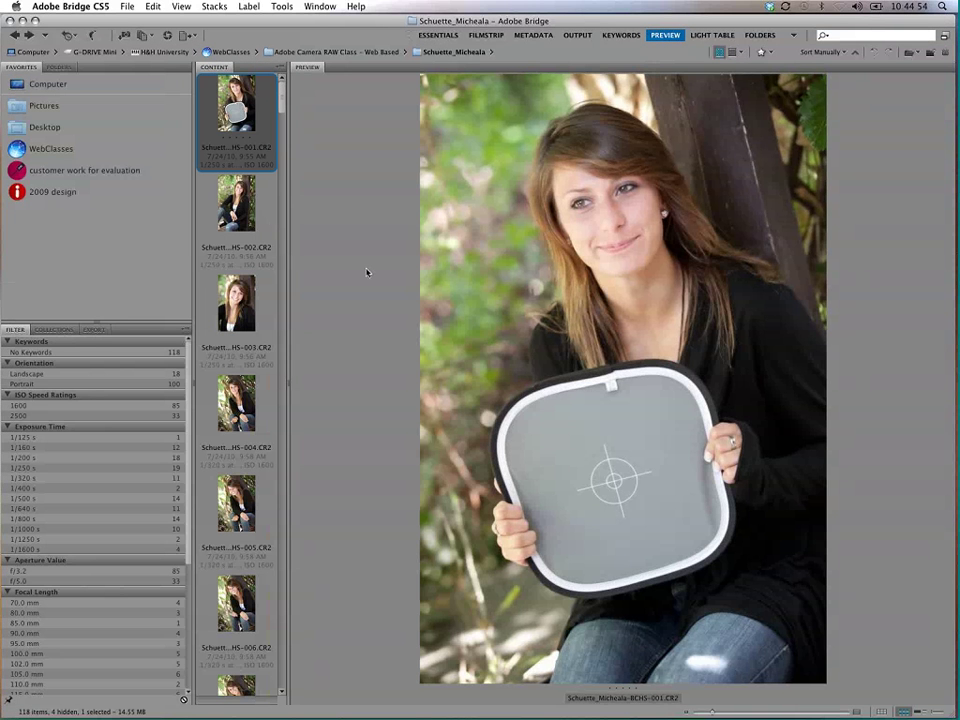
left_click(712, 35)
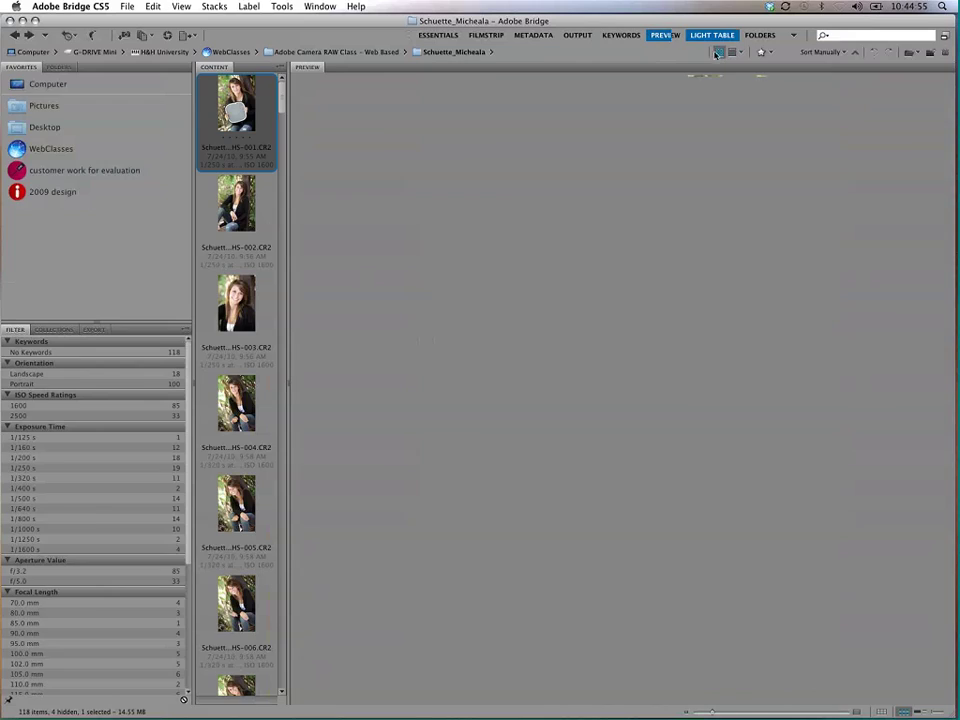
scroll(951, 95, "down", 10)
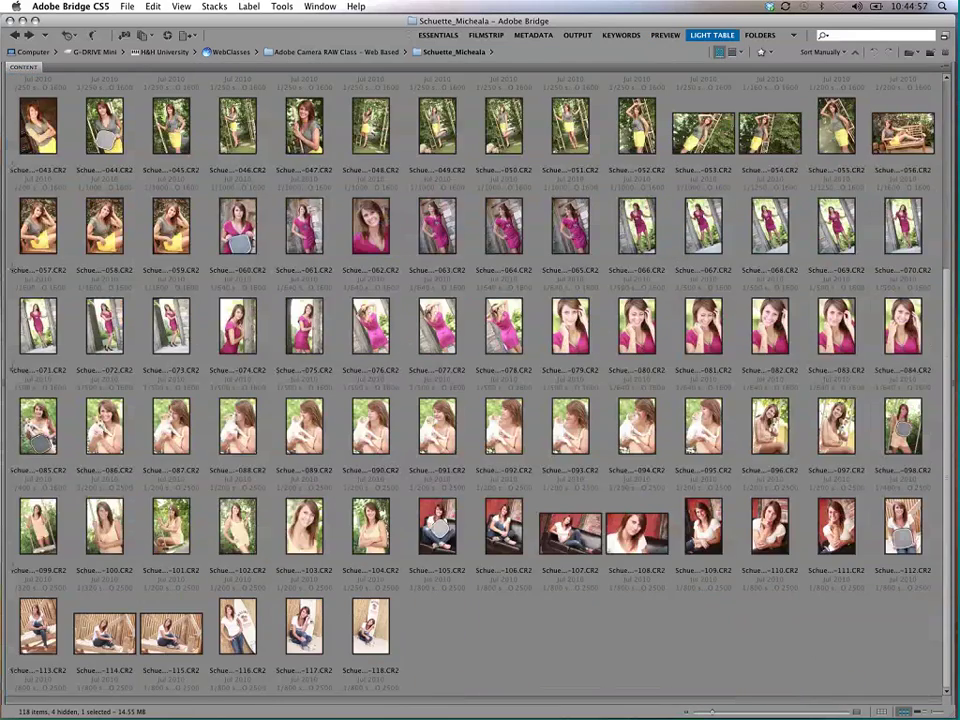
scroll(951, 95, "up", 10)
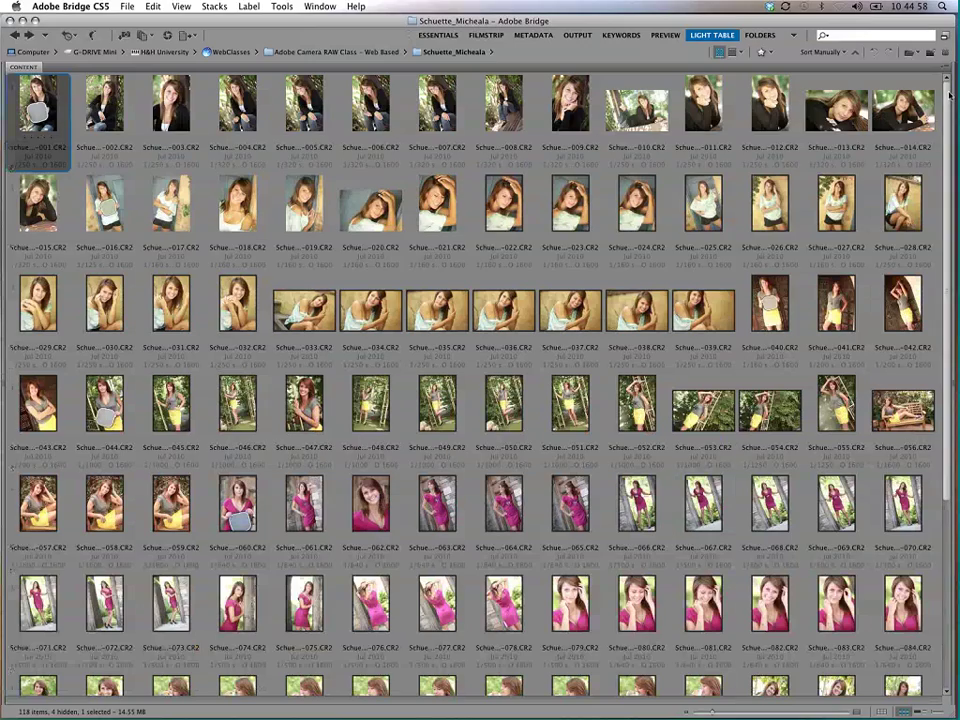
left_click(759, 34)
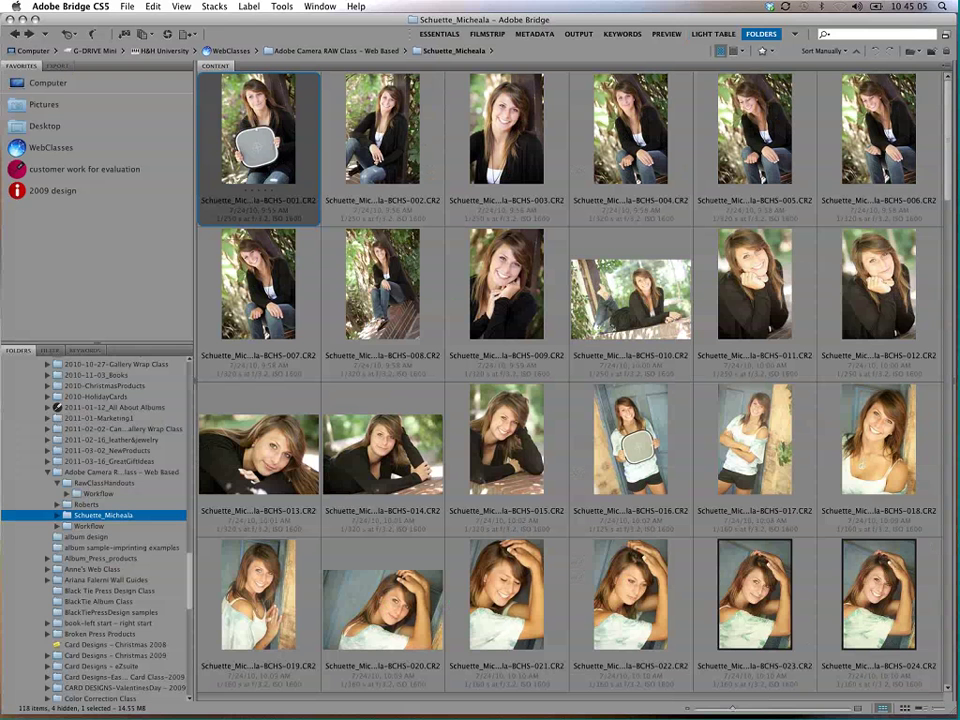
left_click(457, 37)
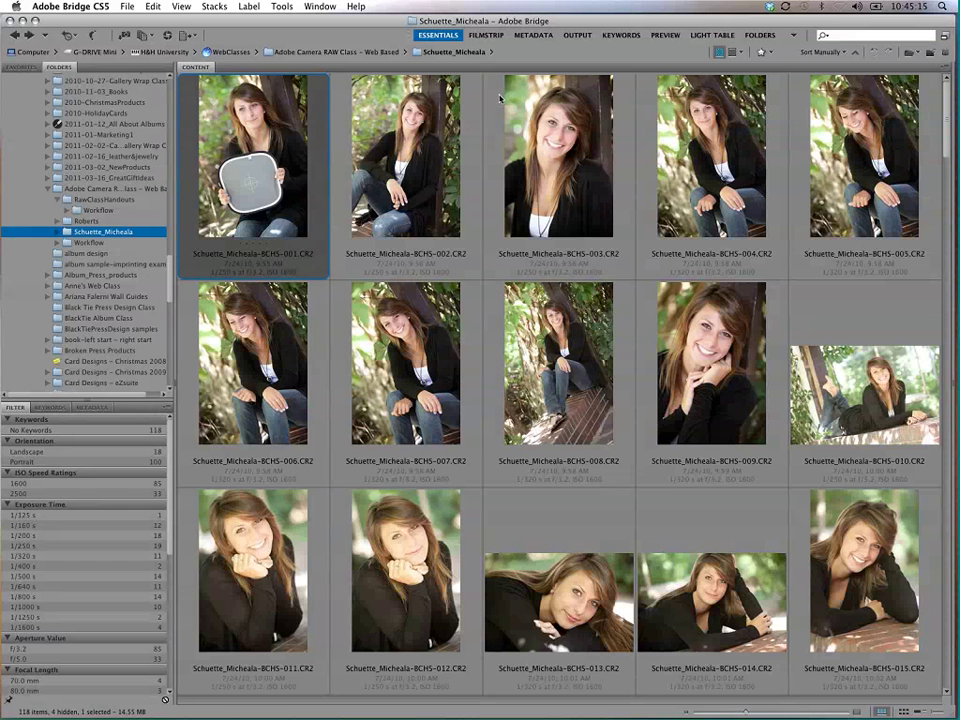
Step: Create and save a new workspace named 'Bentley-raw workflow' from the workspace menu
left_click(794, 36)
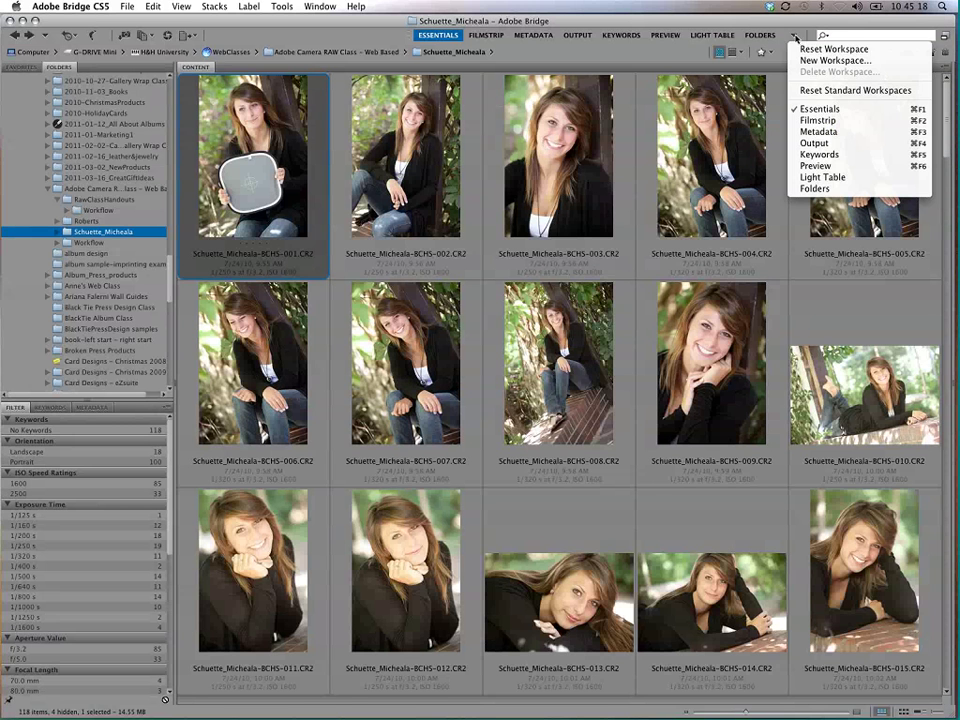
left_click(843, 61)
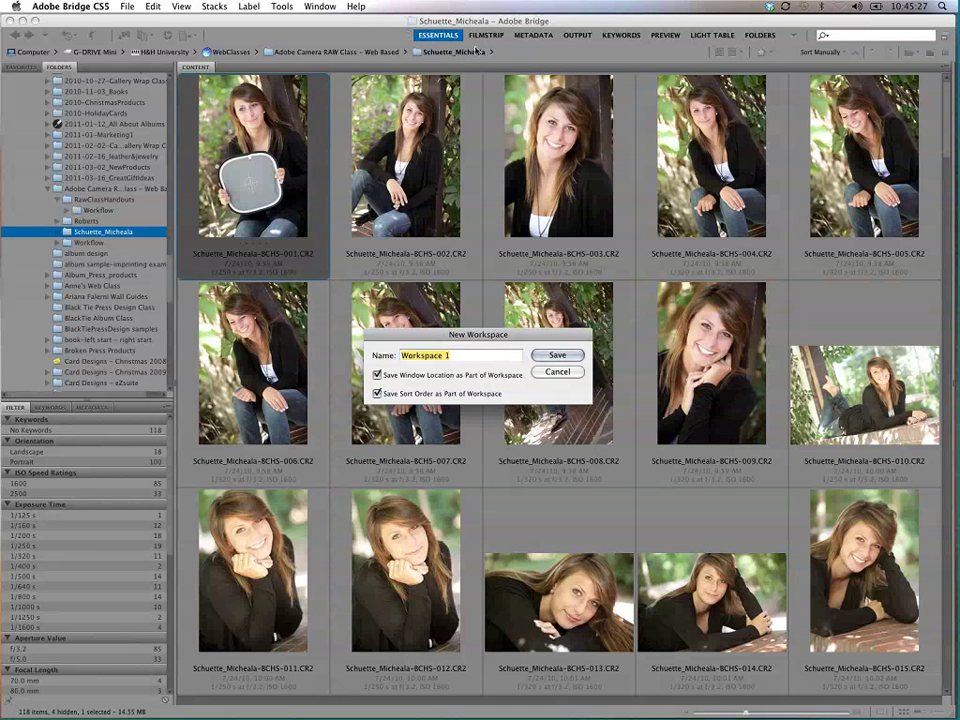
type("f")
key("BackSpace")
type("Bentley")
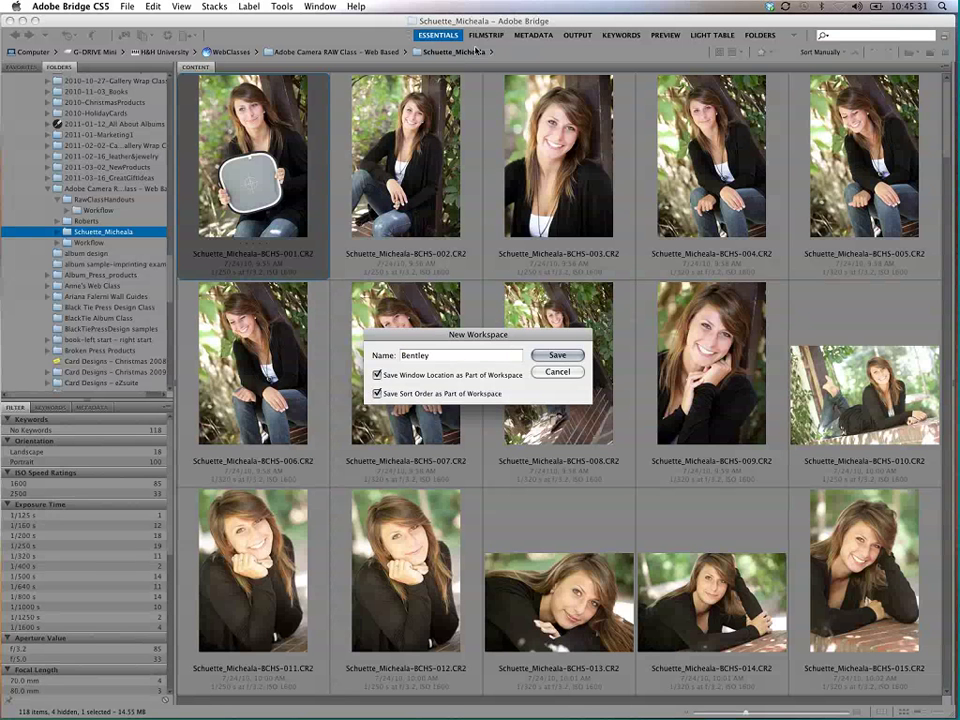
type("-raw workflow")
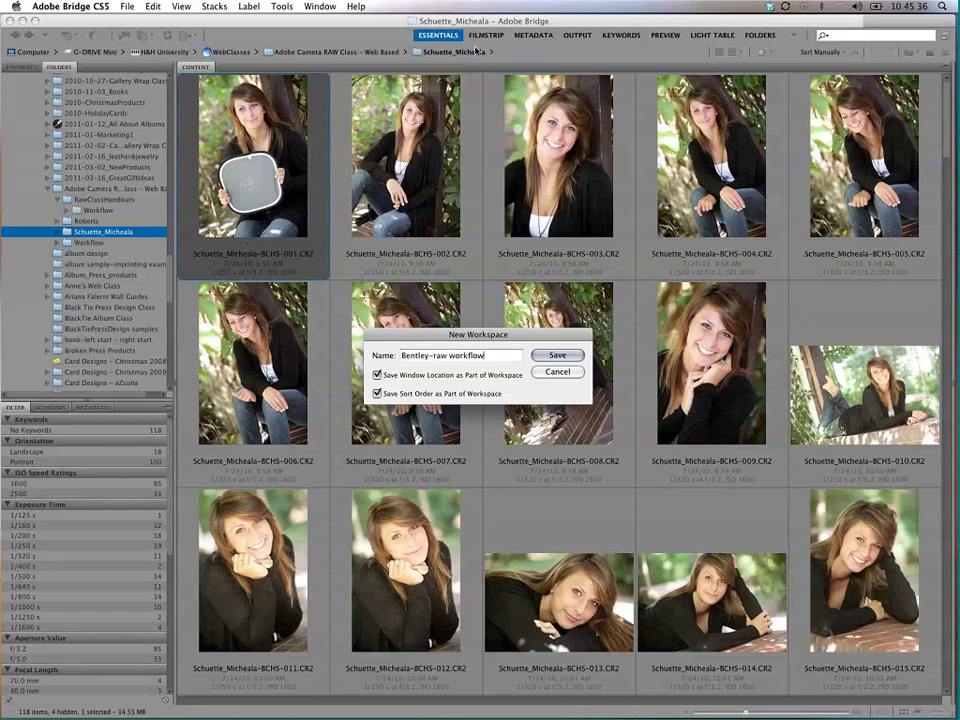
key("Return")
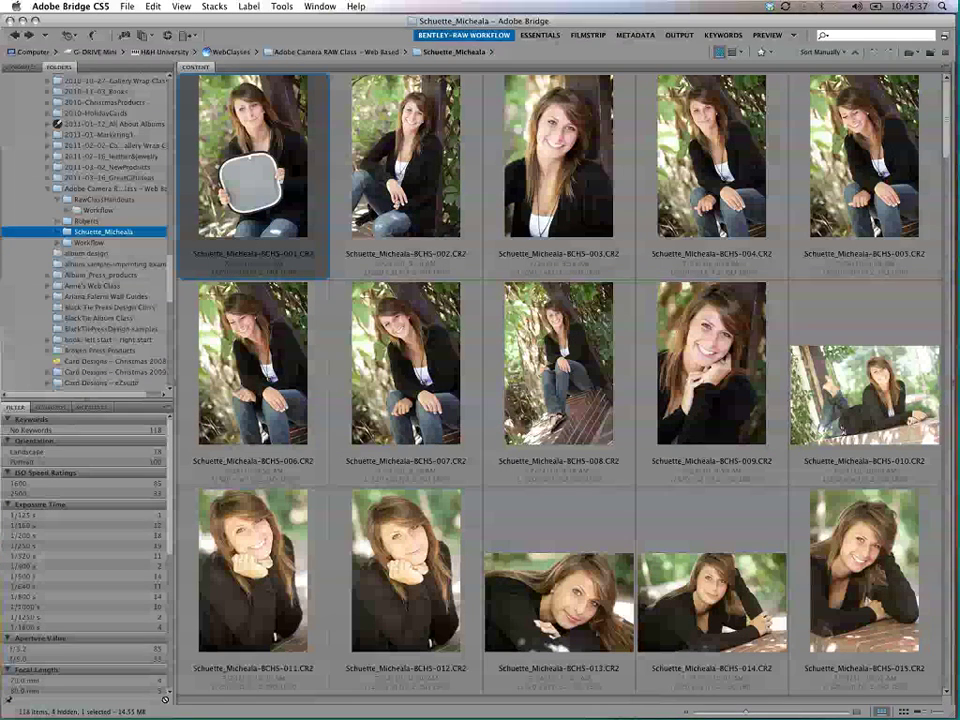
left_click(488, 37)
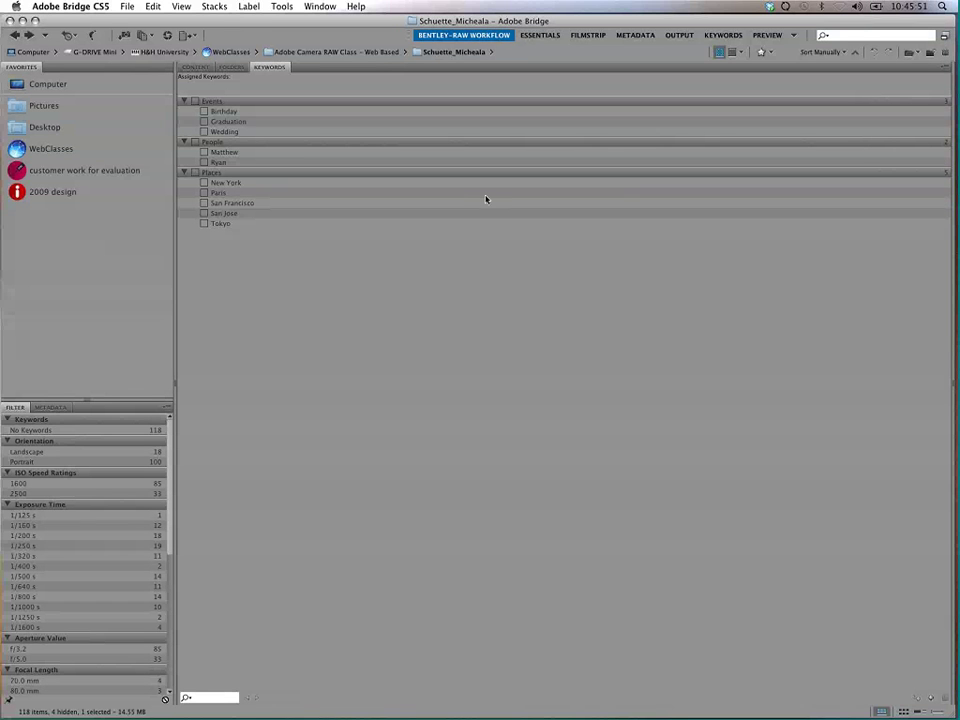
right_click(486, 36)
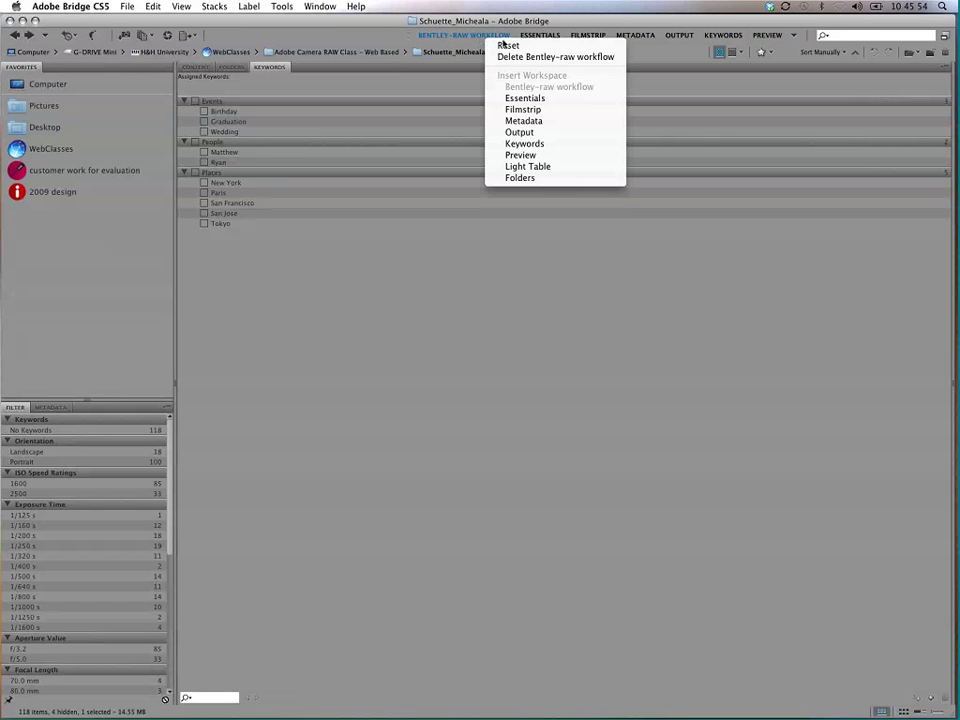
left_click(511, 46)
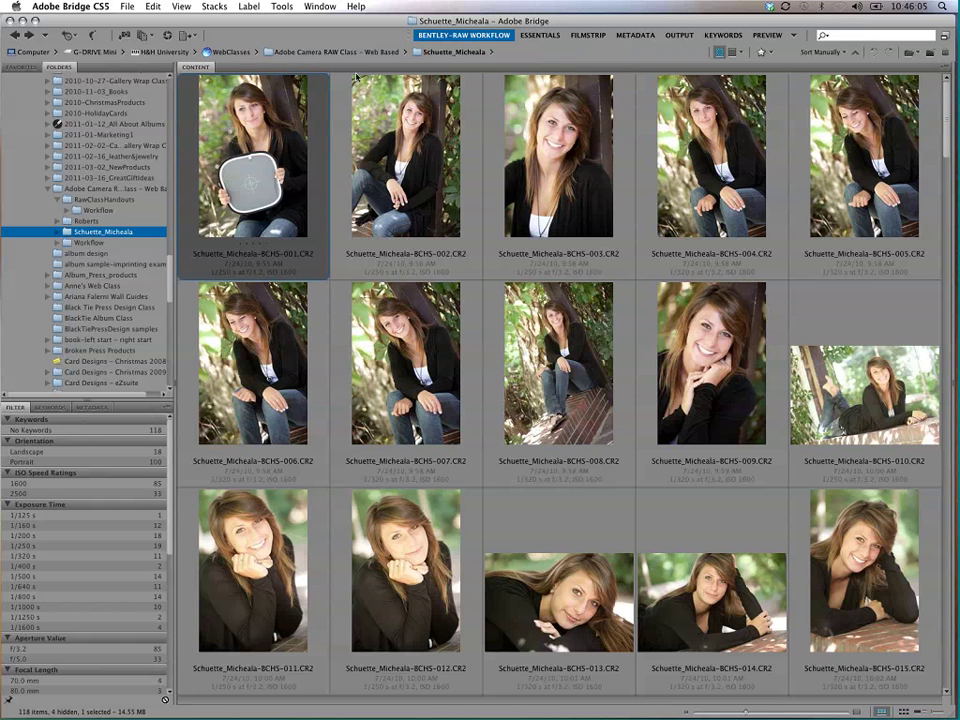
right_click(480, 37)
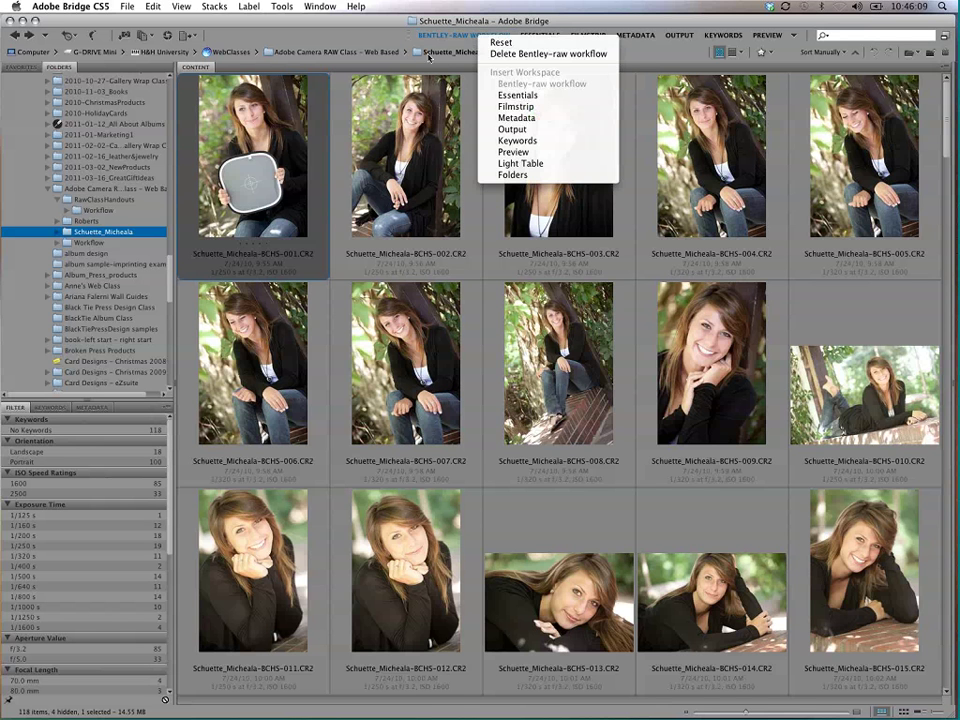
left_click(498, 43)
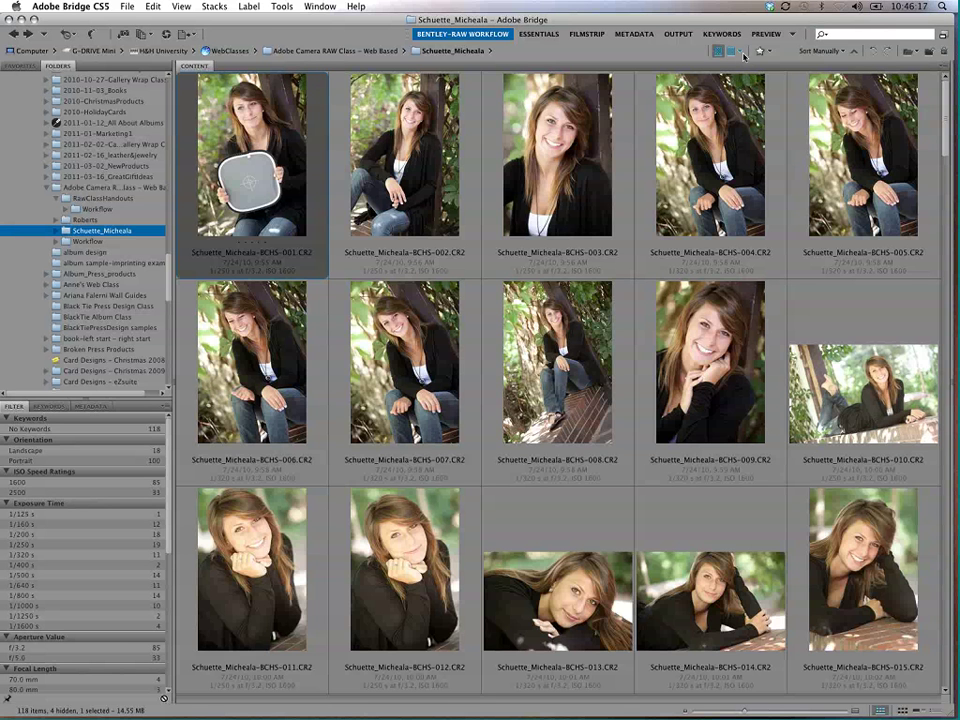
left_click(743, 55)
left_click(718, 53)
left_click(578, 175)
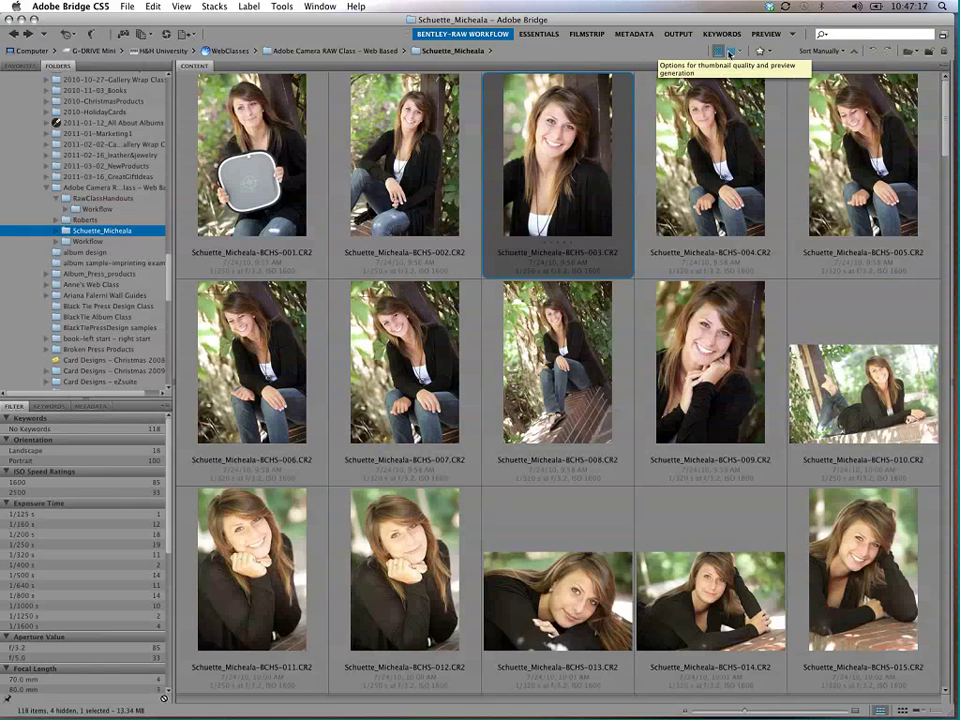
Step: Try the different thumbnail preview quality options from the toolbar menu
left_click(732, 52)
left_click(733, 53)
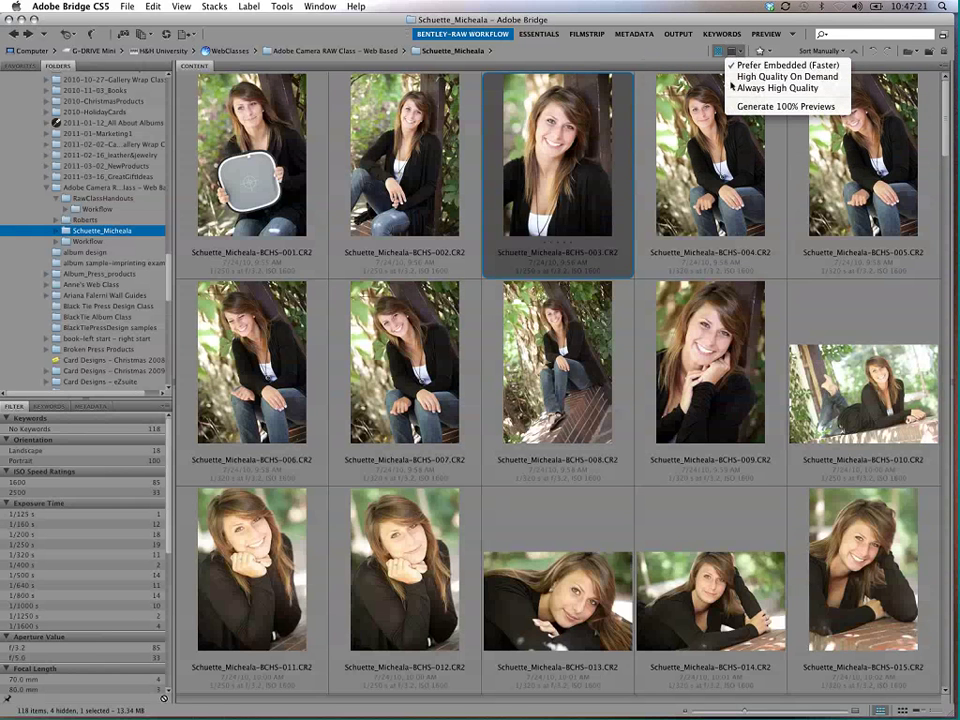
left_click(790, 88)
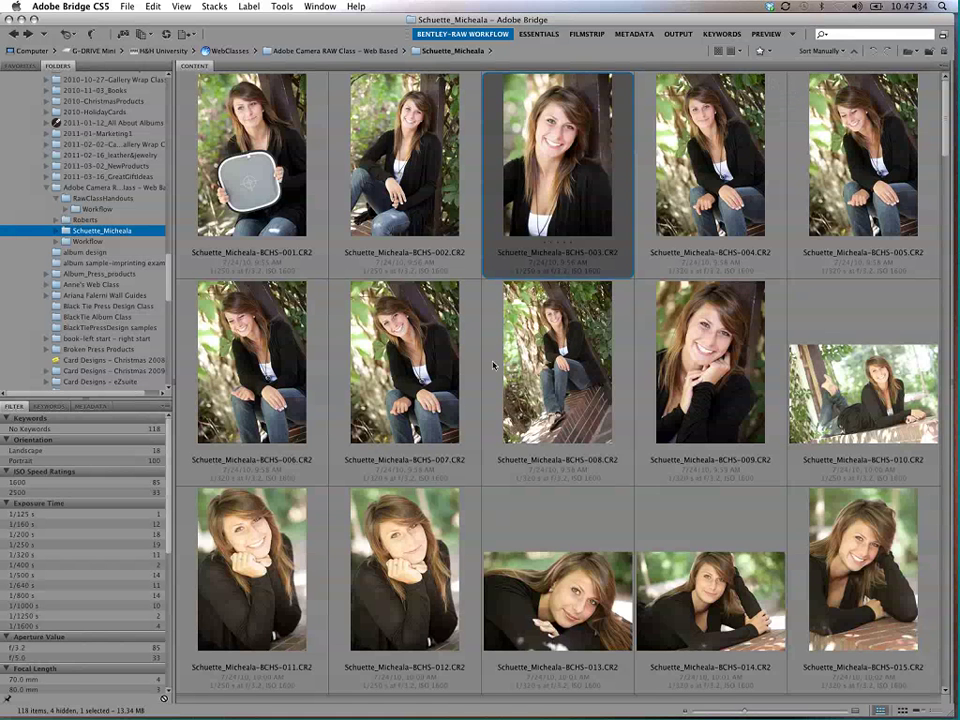
left_click(736, 52)
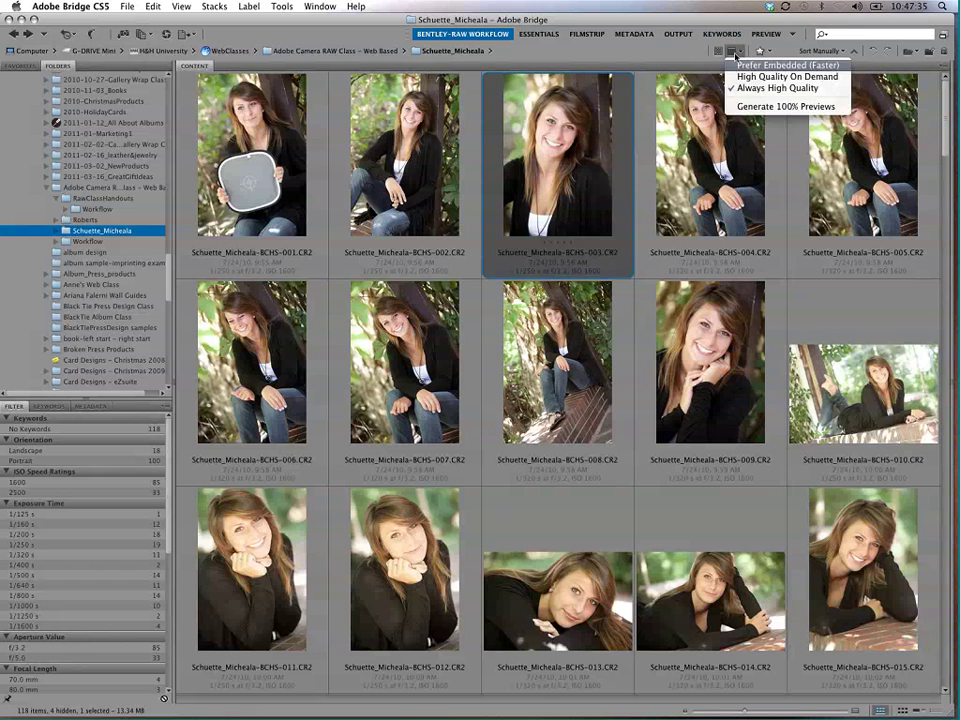
left_click(737, 62)
left_click(720, 52)
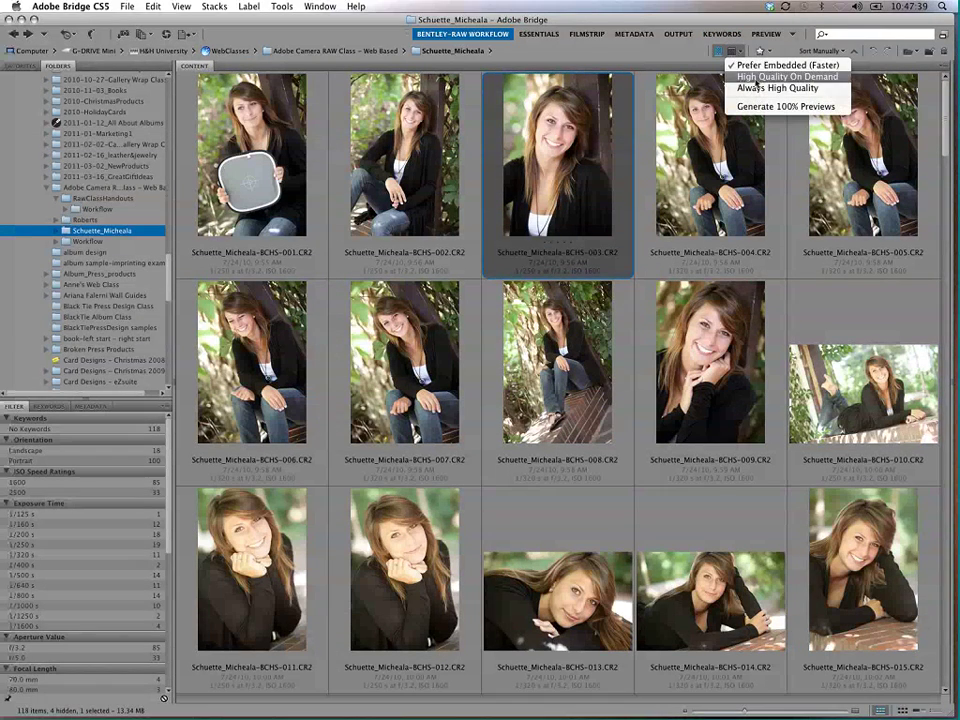
left_click(760, 76)
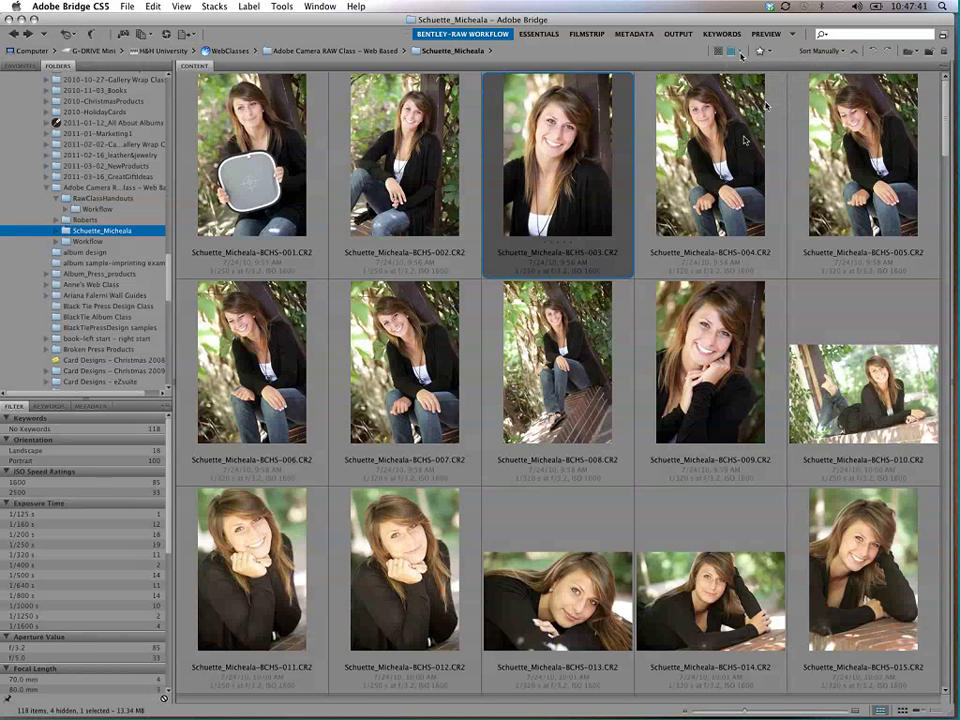
Step: Settle thumbnail quality on Always High Quality and confirm it is checked
left_click(741, 52)
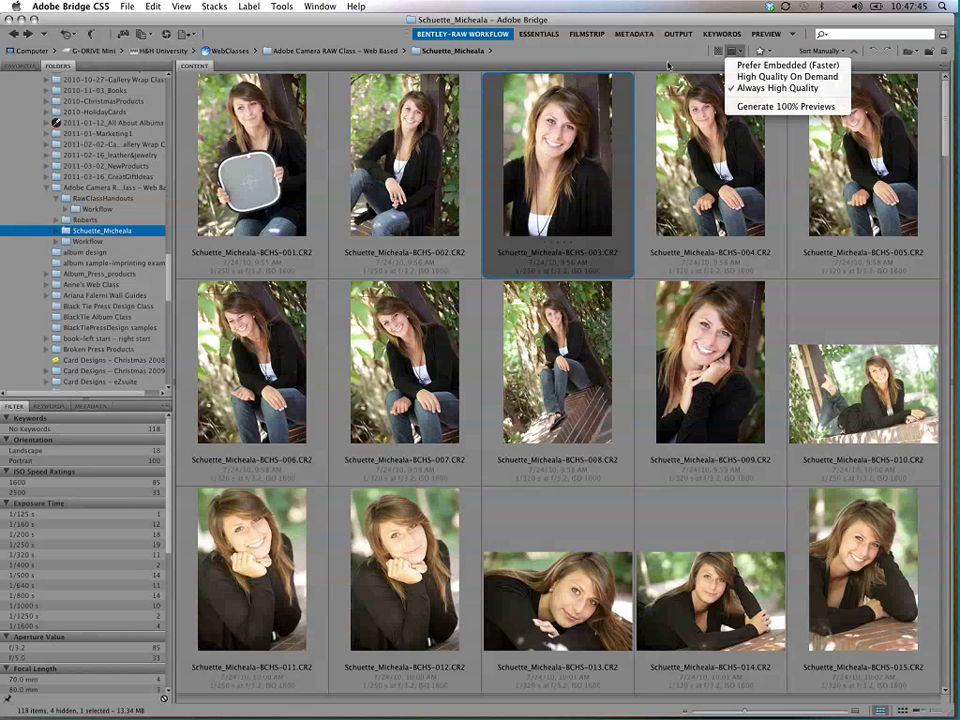
left_click(717, 52)
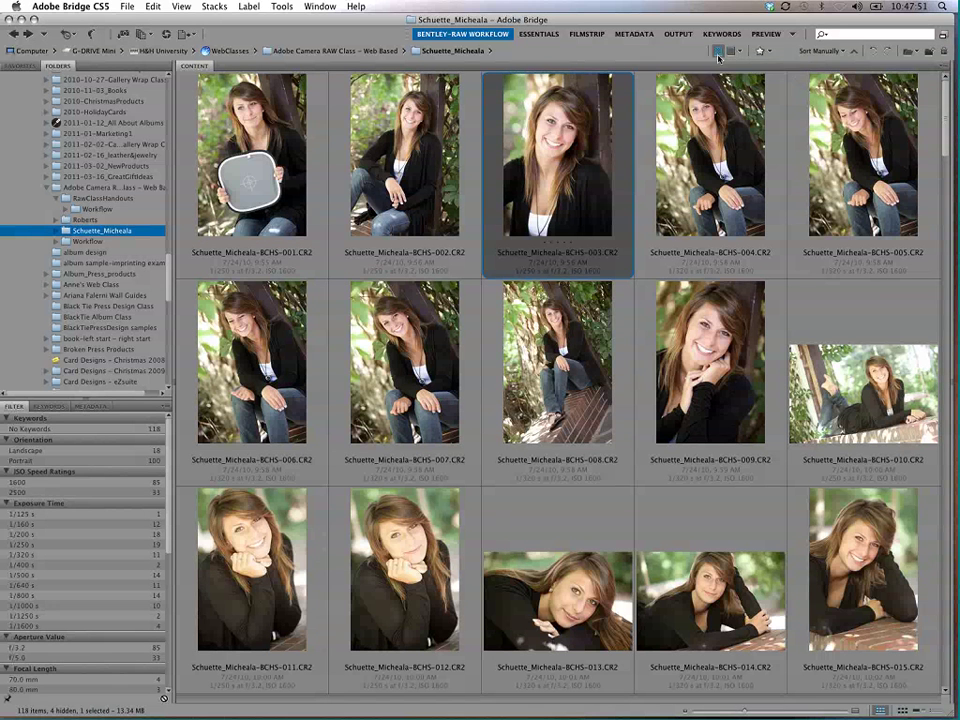
left_click(739, 55)
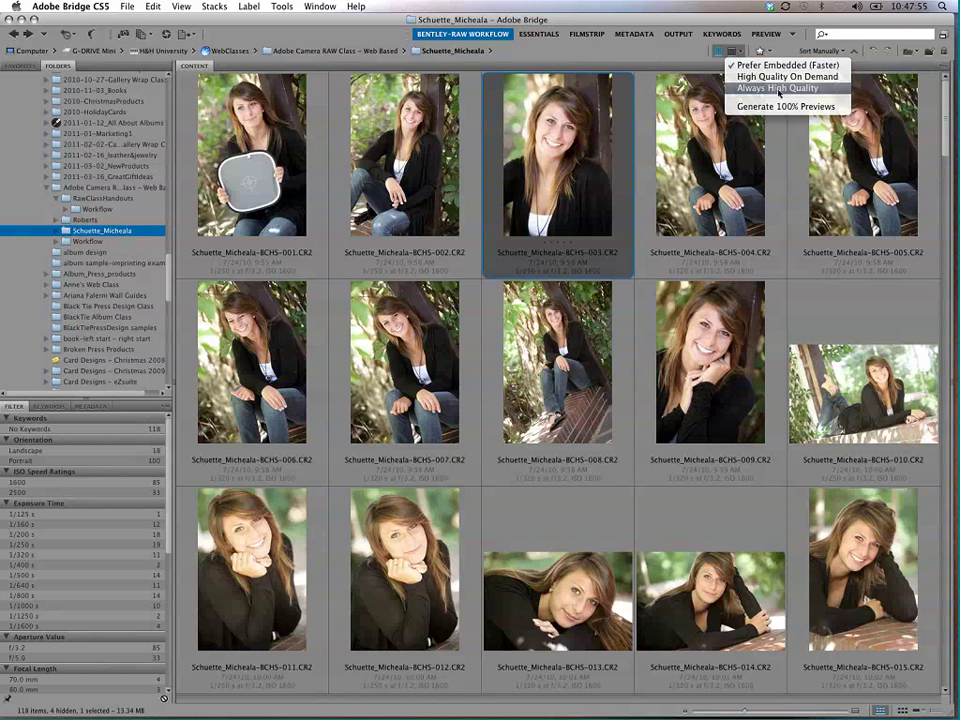
left_click(768, 66)
left_click(739, 51)
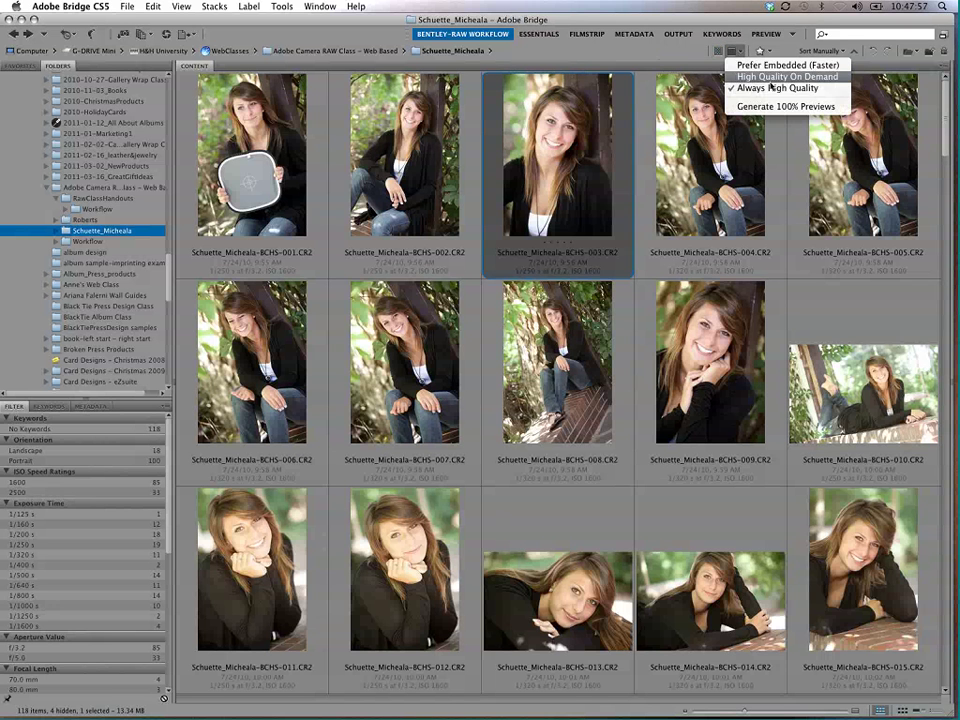
left_click(786, 89)
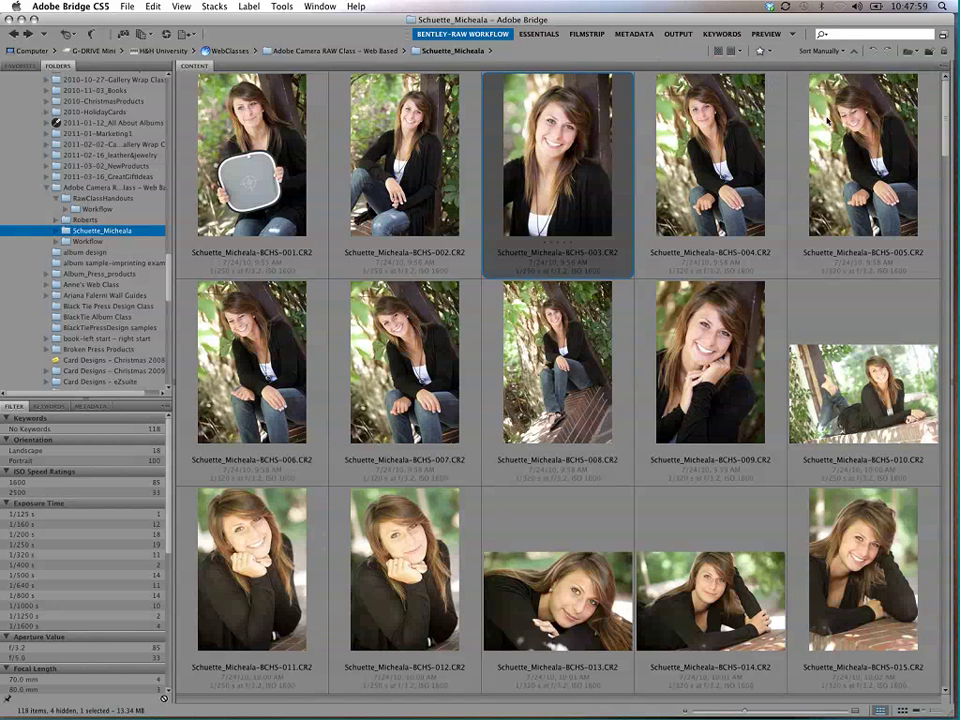
left_click(765, 51)
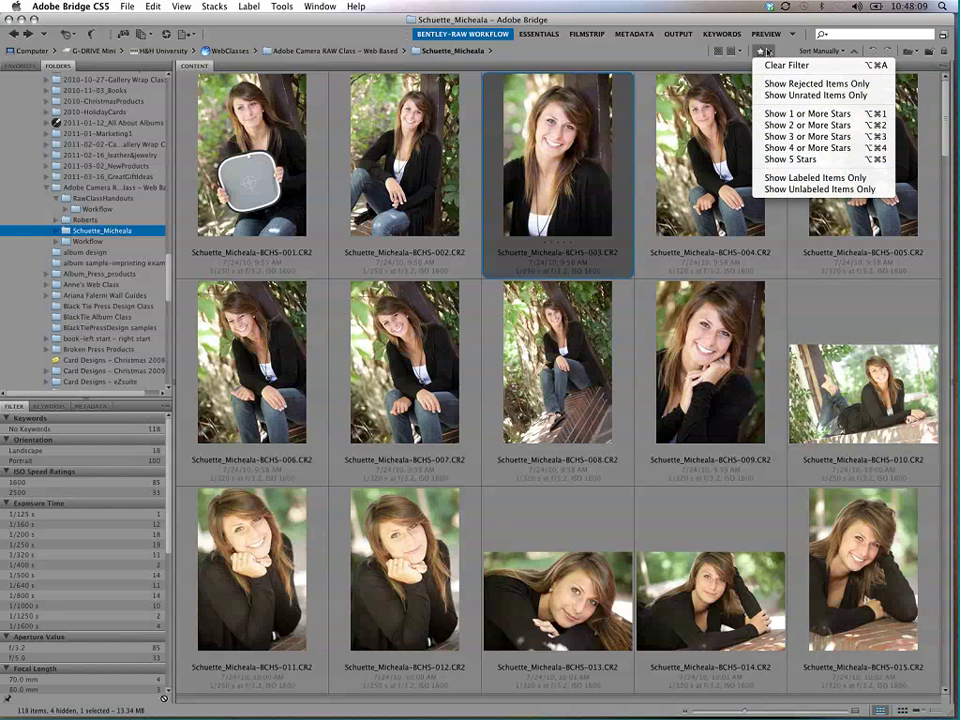
Step: Sort by filename, then drag photo 007 ahead of 003, switching the sort to Manually
left_click(776, 50)
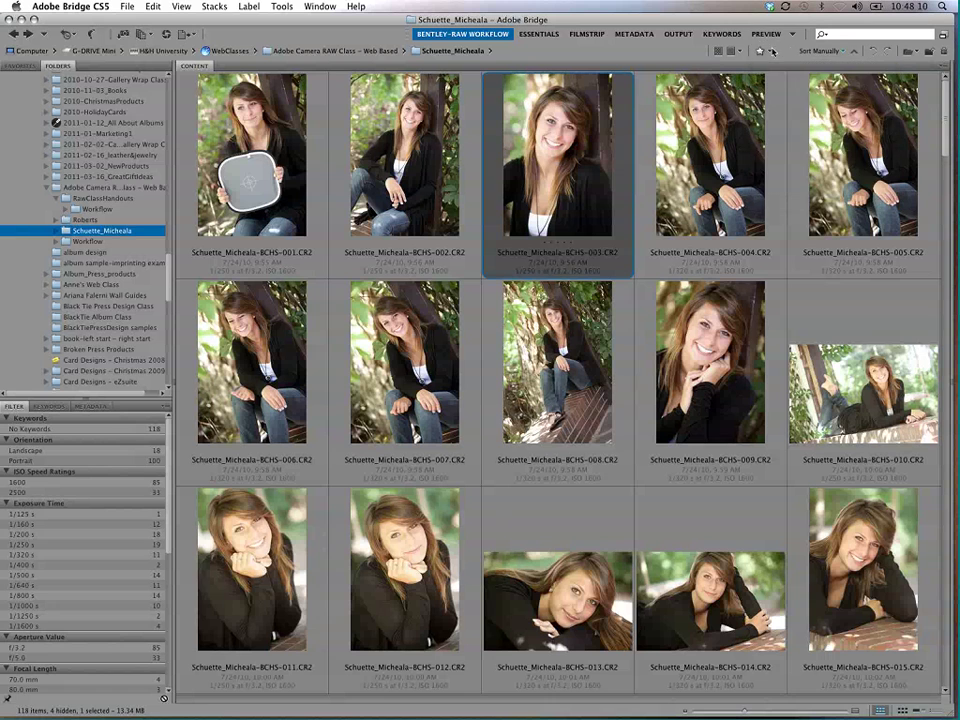
left_click(845, 51)
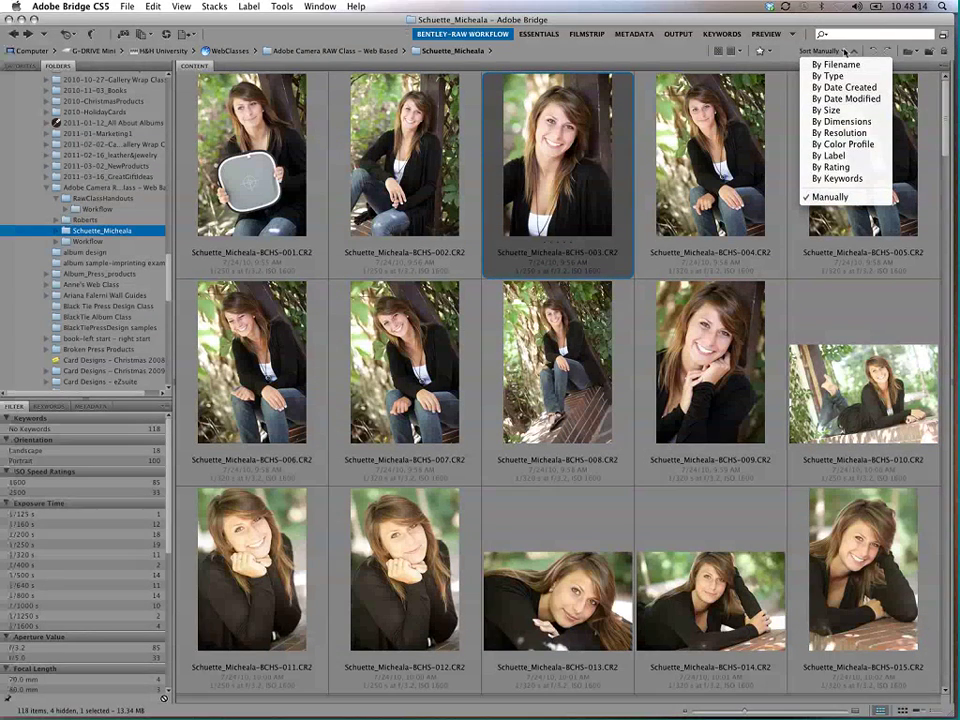
left_click(836, 64)
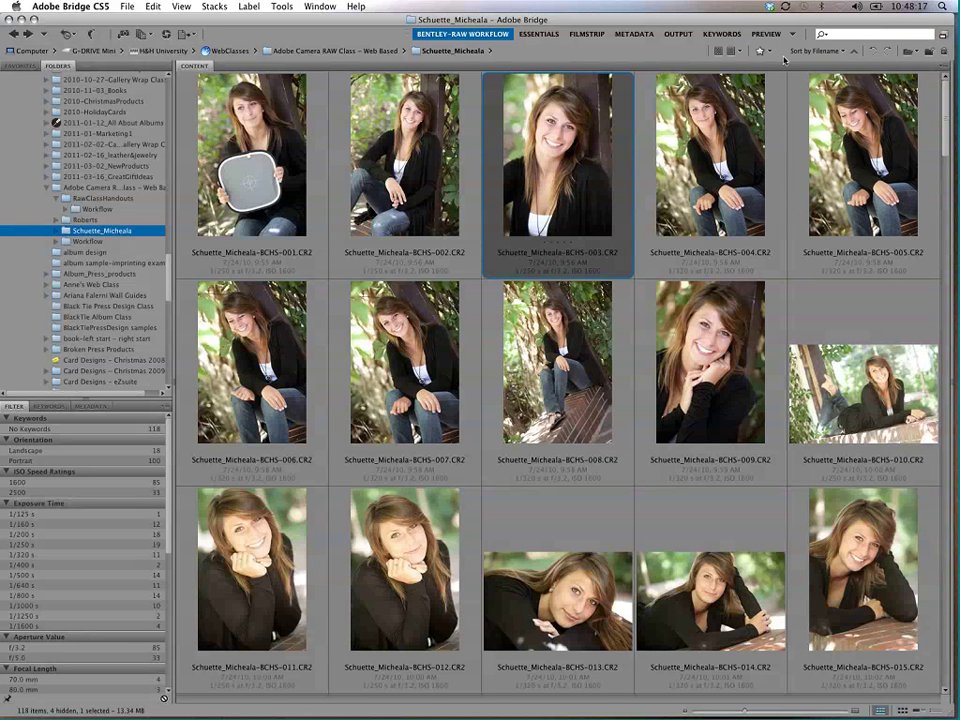
left_click(816, 51)
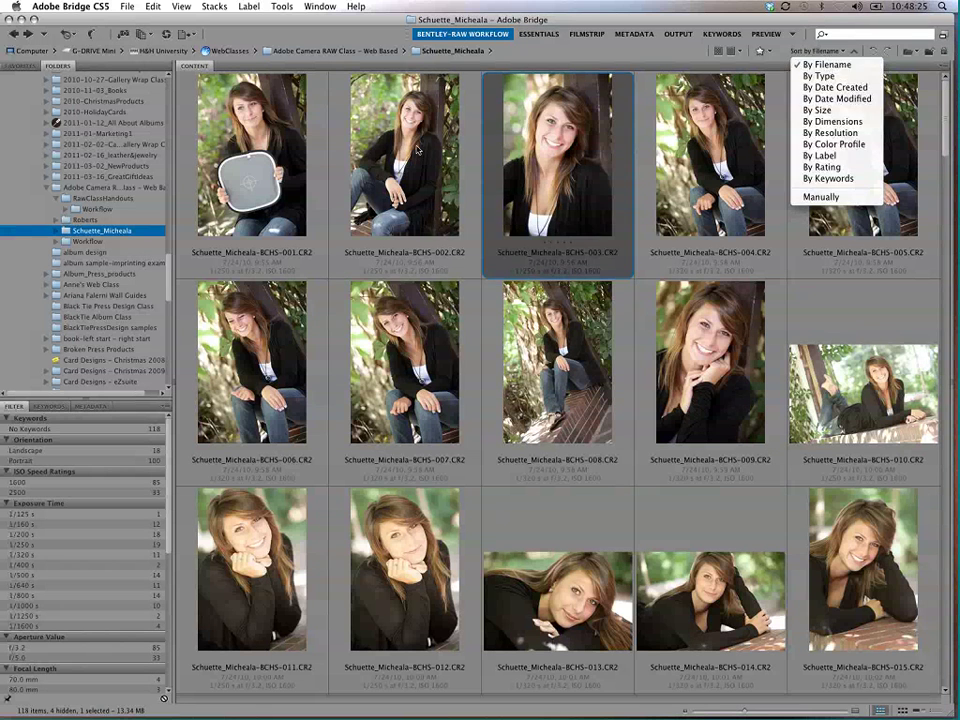
key("Escape")
left_click_drag(405, 370, 484, 270)
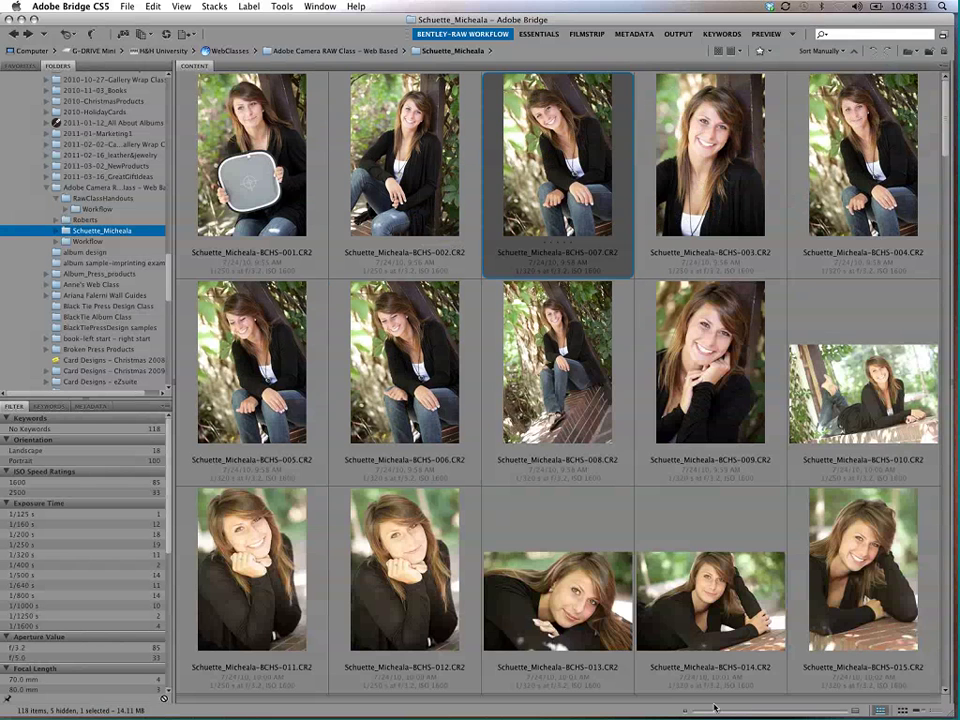
Step: Shrink the thumbnails and move photos 016–039 to the start of the grid
left_click_drag(715, 709, 703, 710)
left_click(721, 254)
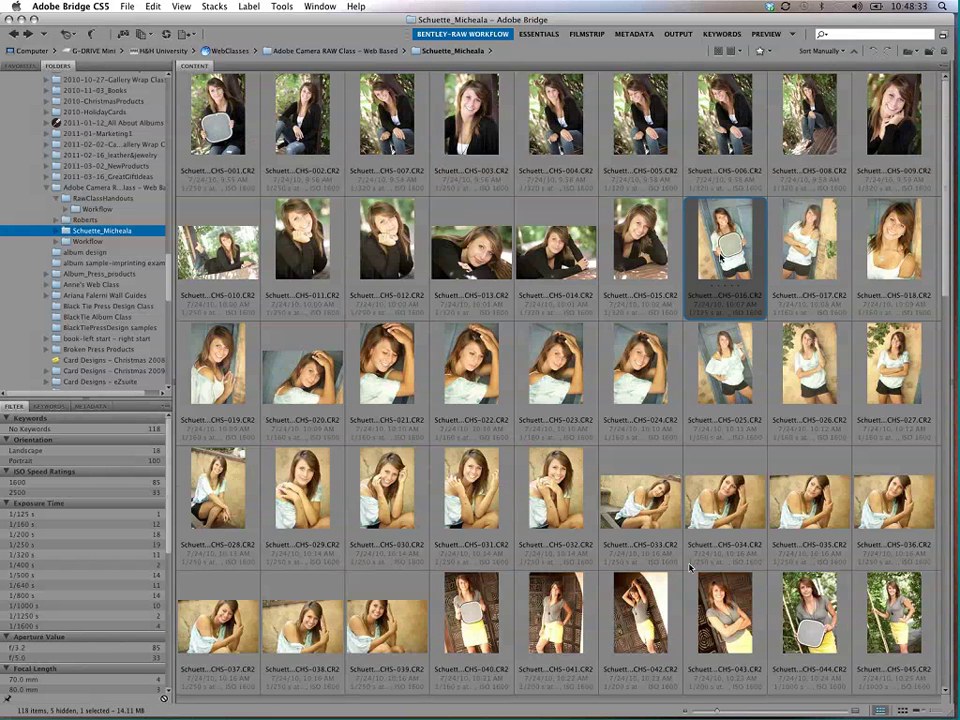
left_click(386, 625, "shift")
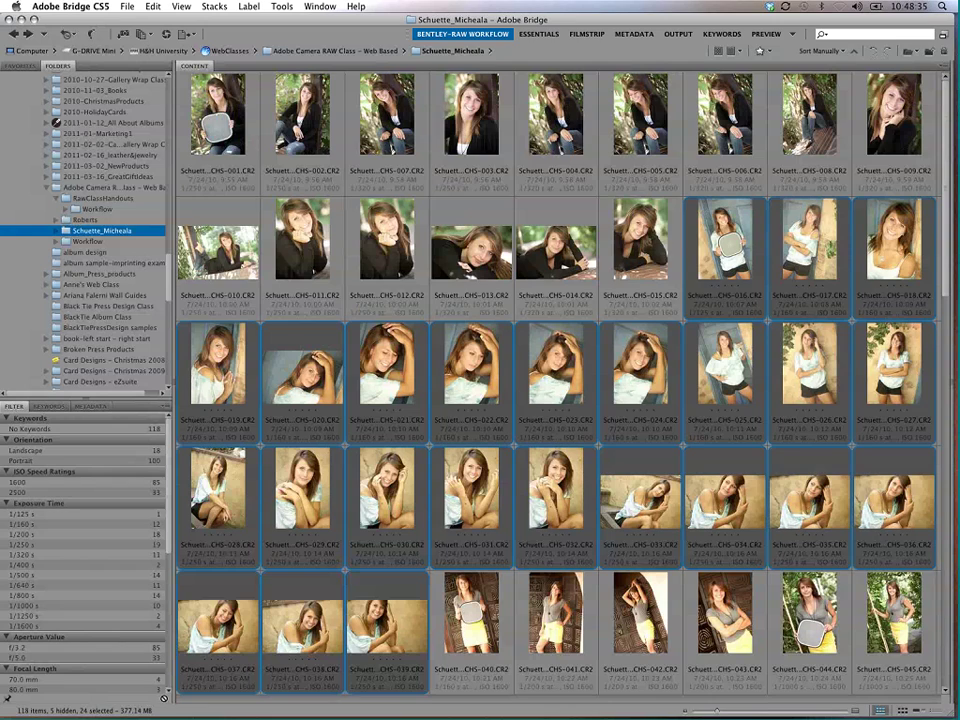
left_click_drag(520, 185, 185, 110)
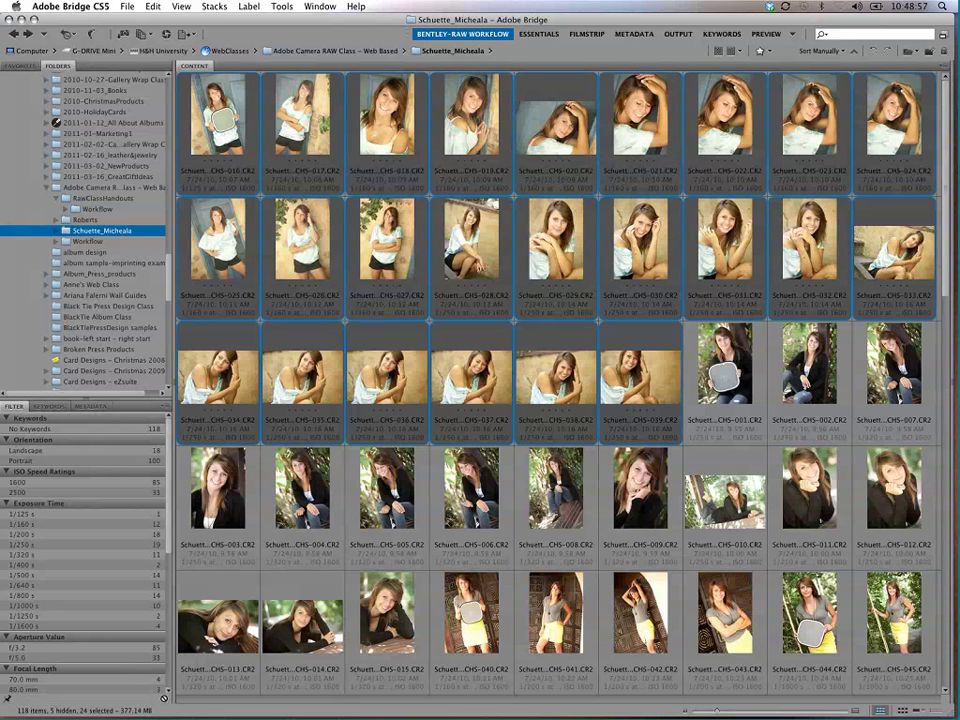
Step: Place photo 001 after 028, 008 after 034, and 014 after 036
left_click_drag(725, 370, 520, 250)
left_click_drag(555, 485, 350, 370)
left_click_drag(302, 620, 598, 380)
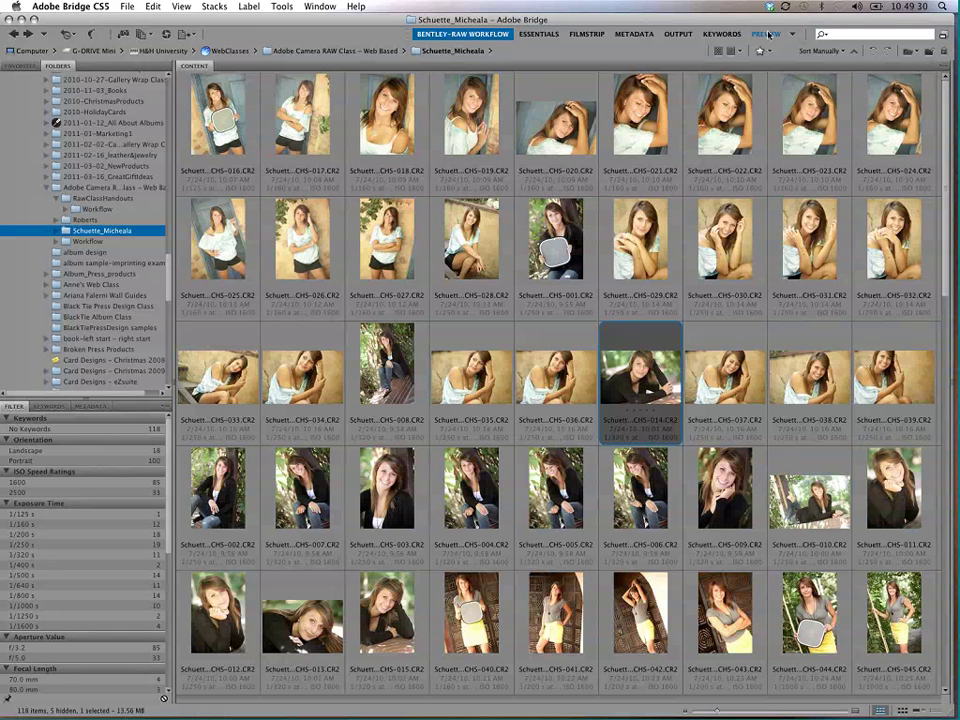
Step: Sort the photos by filename, select CHS-001 through CHS-015, and start Batch Rename
left_click(843, 52)
left_click(836, 64)
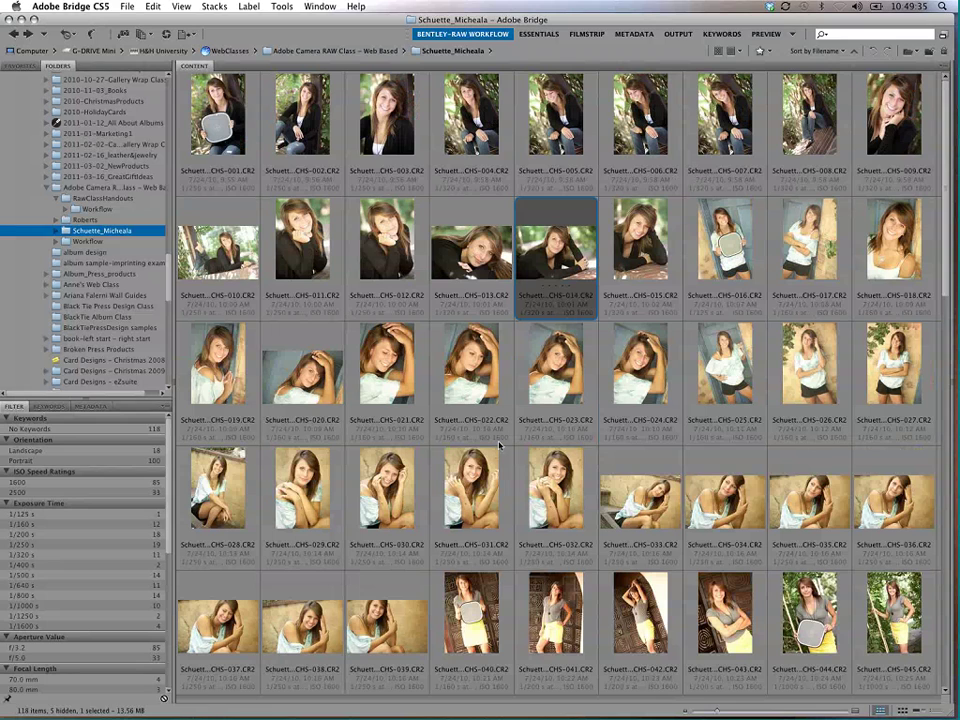
key("Home")
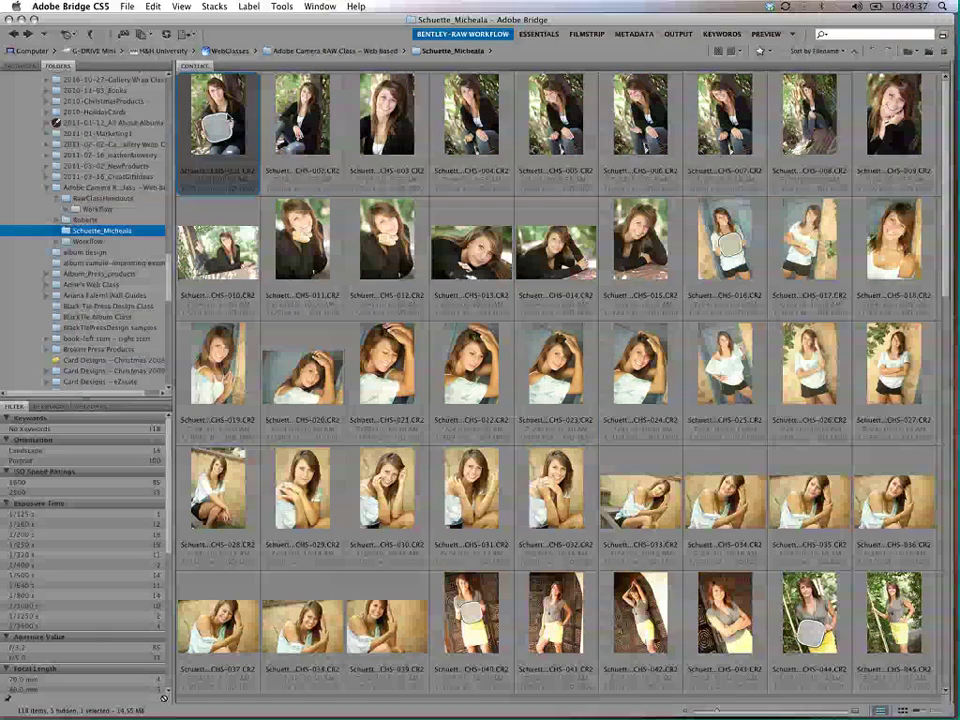
left_click(640, 240, "shift")
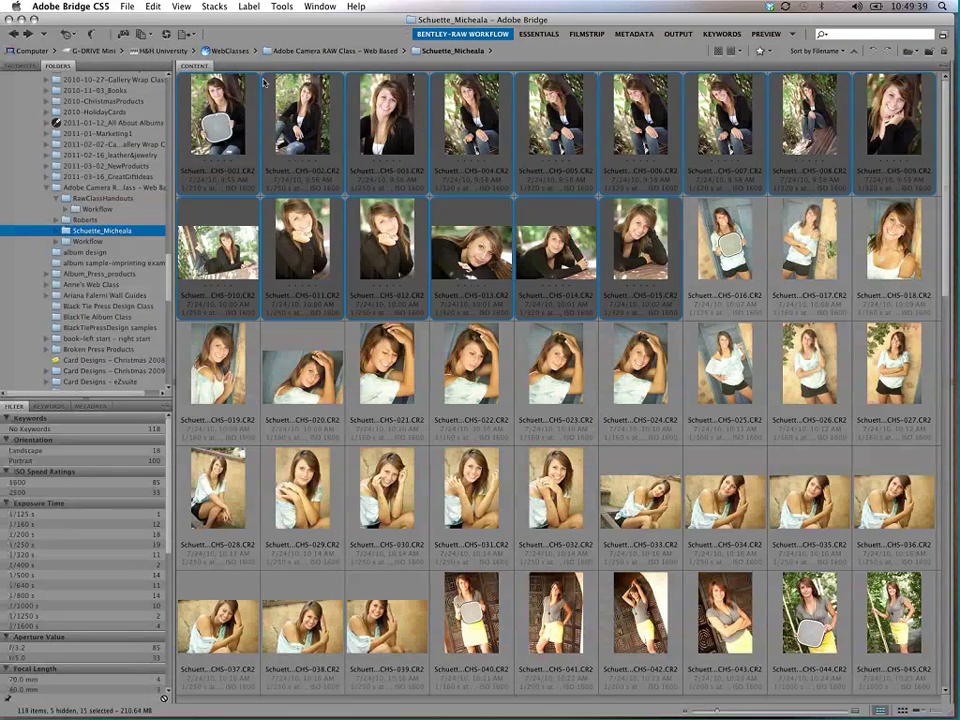
left_click(282, 6)
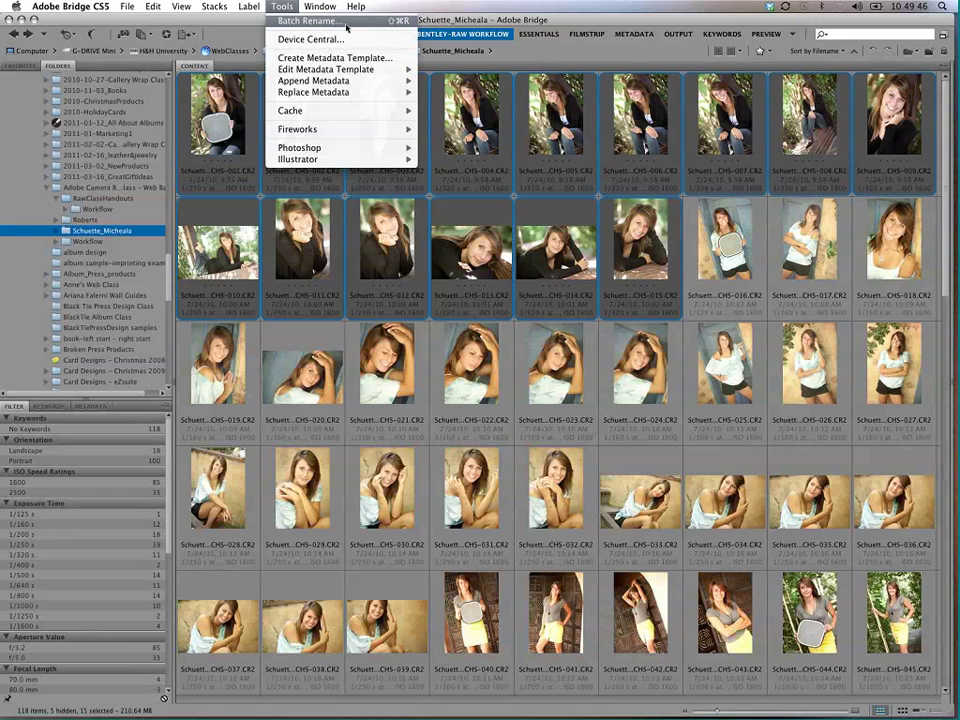
left_click(346, 22)
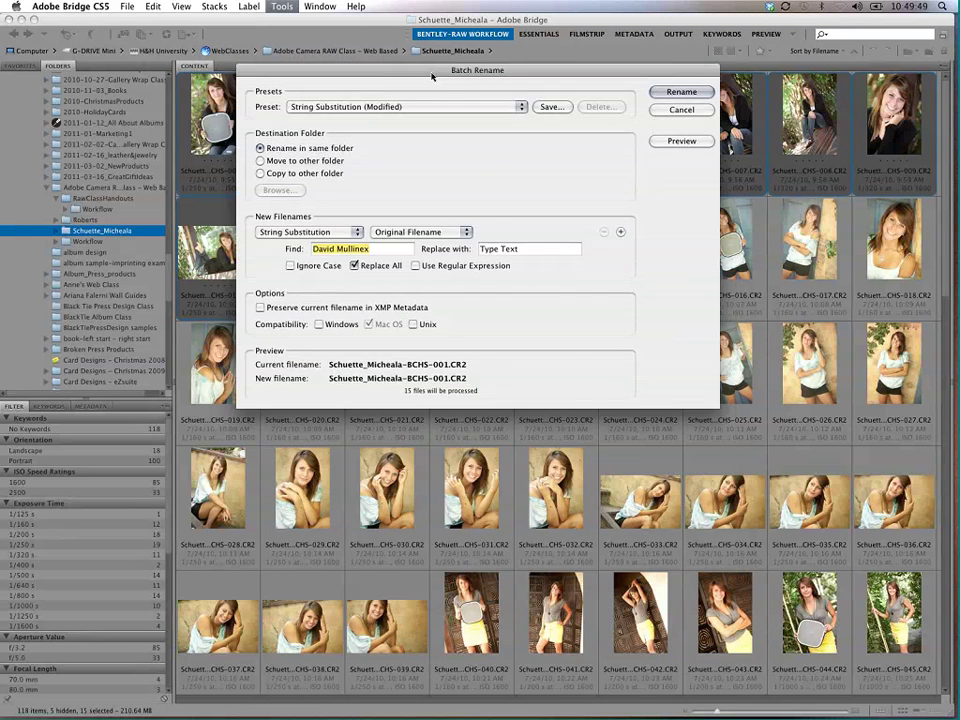
Step: Load the Default preset, remove the date, text and sequence rows, and empty the remaining Text element
left_click(499, 108)
left_click(490, 134)
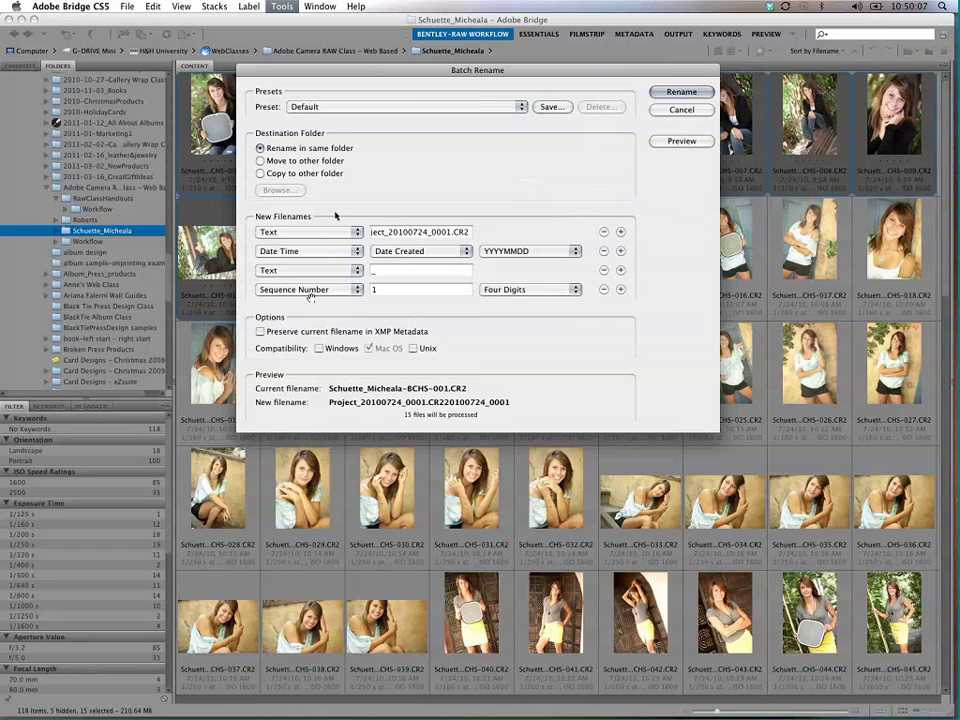
left_click(604, 290)
left_click(604, 270)
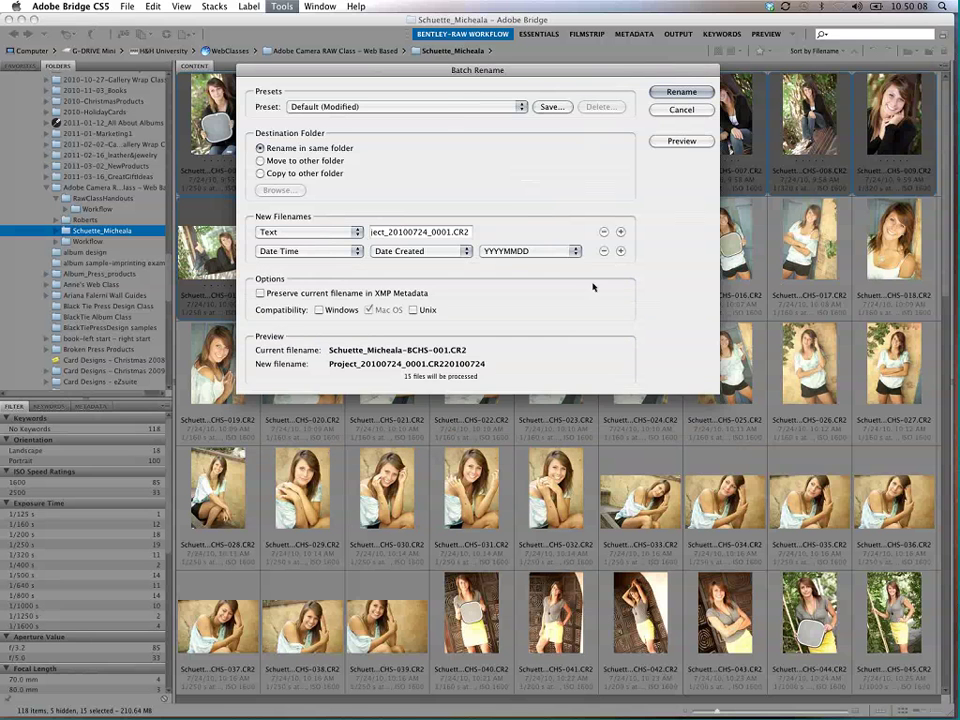
left_click(604, 251)
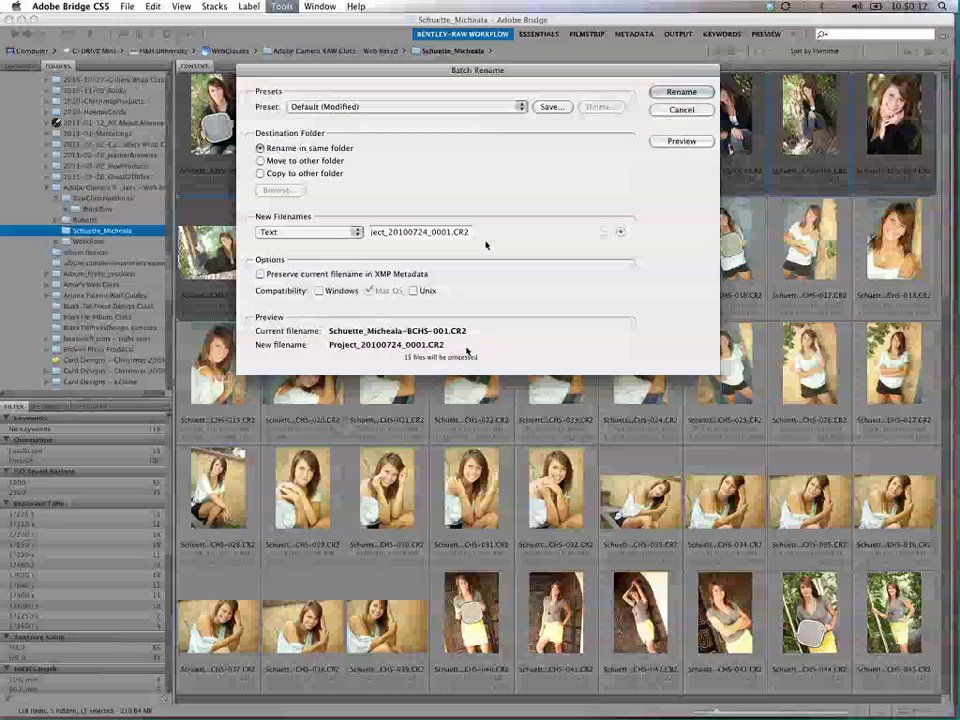
left_click_drag(472, 232, 340, 235)
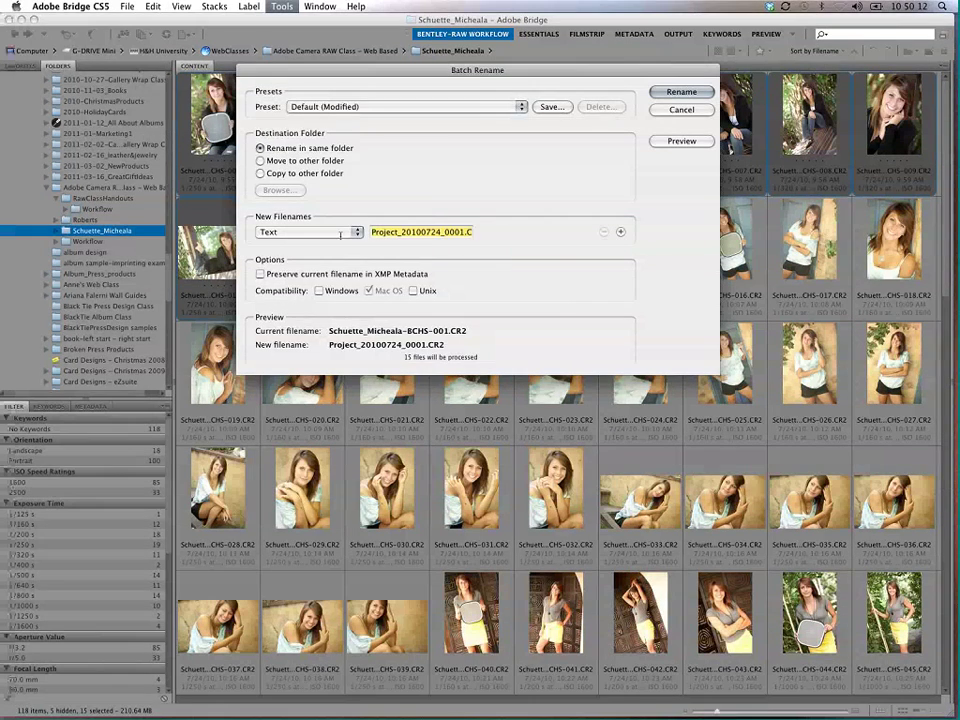
key("BackSpace")
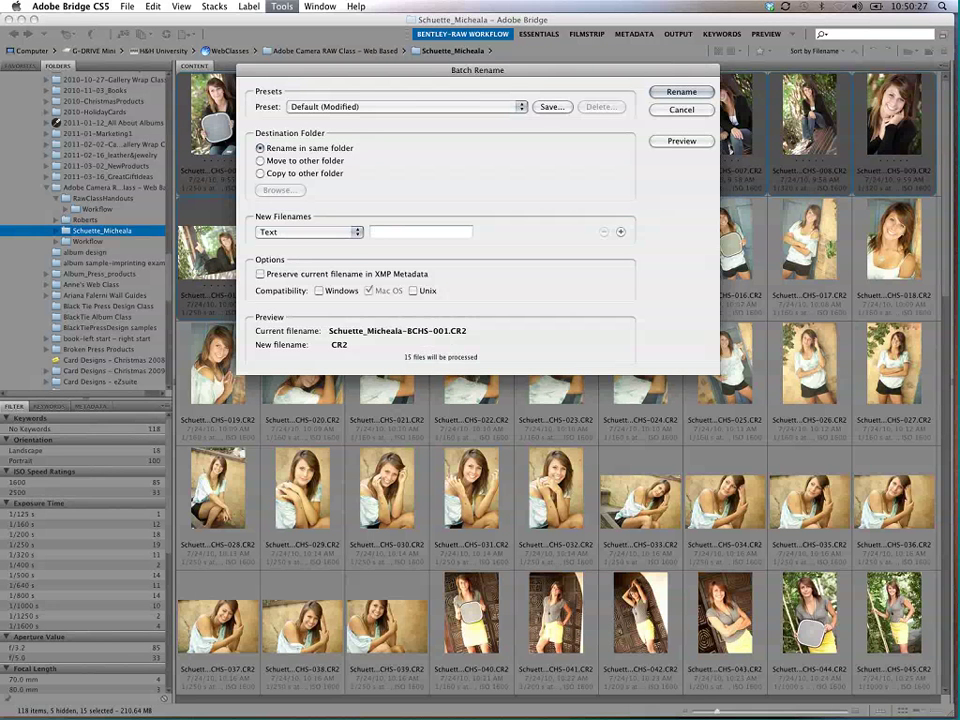
Step: Set the first naming element to Text 'Micheala-'
left_click_drag(292, 70, 335, 62)
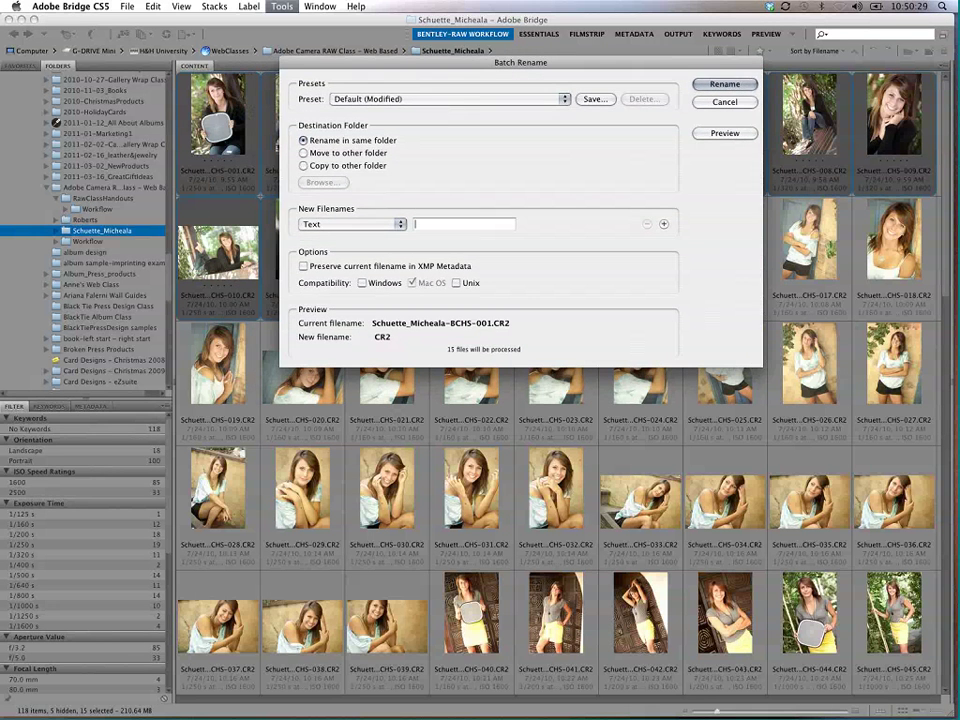
left_click(360, 224)
left_click(440, 222)
type("Micheala")
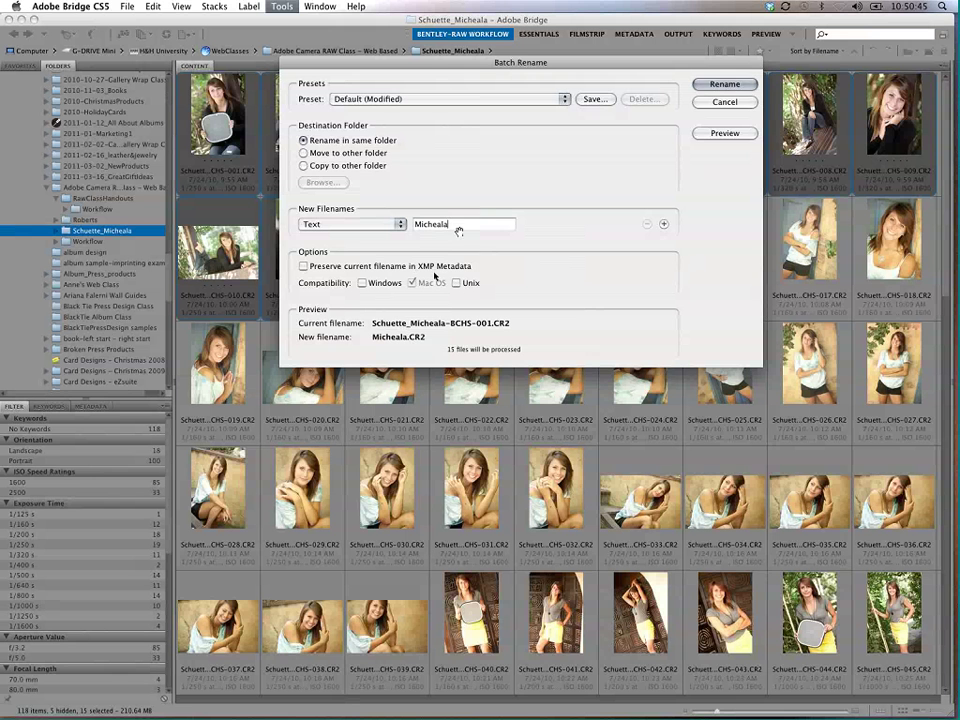
left_click(448, 224)
type("-")
Step: Add a three-digit Sequence Number starting at 1, preserve filenames in XMP, and rename the 15 files
left_click(664, 224)
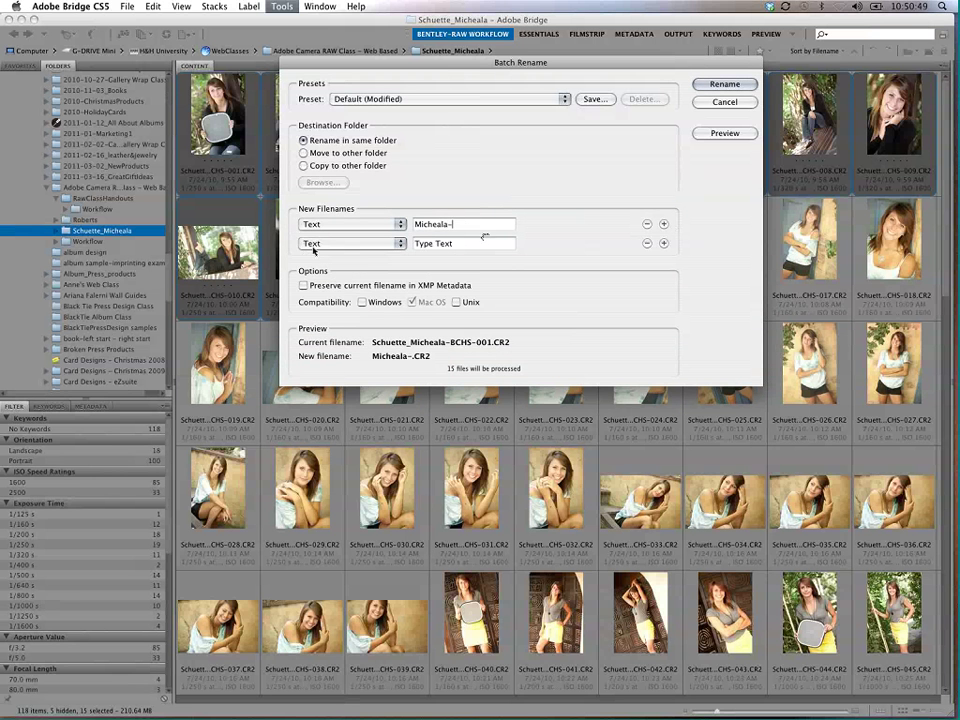
left_click(384, 243)
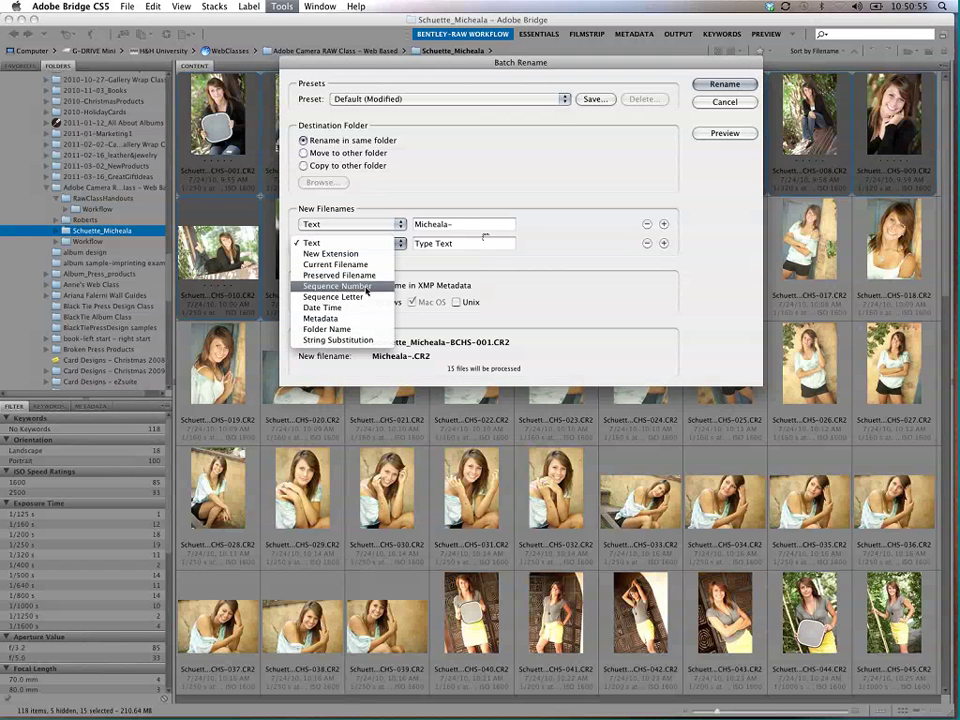
left_click(362, 286)
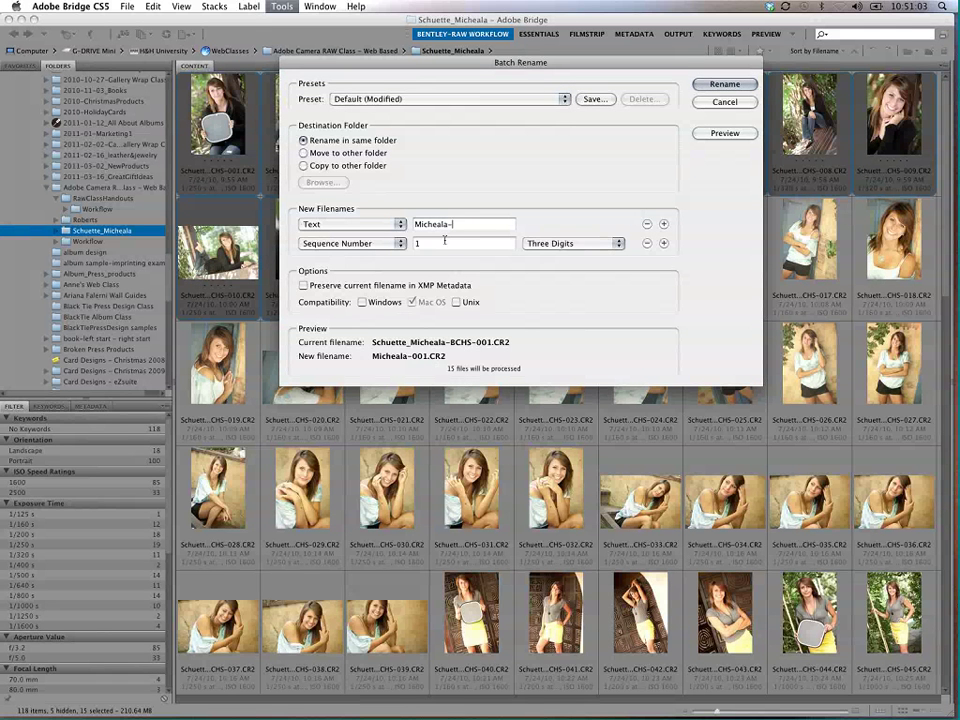
key("Tab")
type("100")
key("super+a")
type("52")
key("super+a")
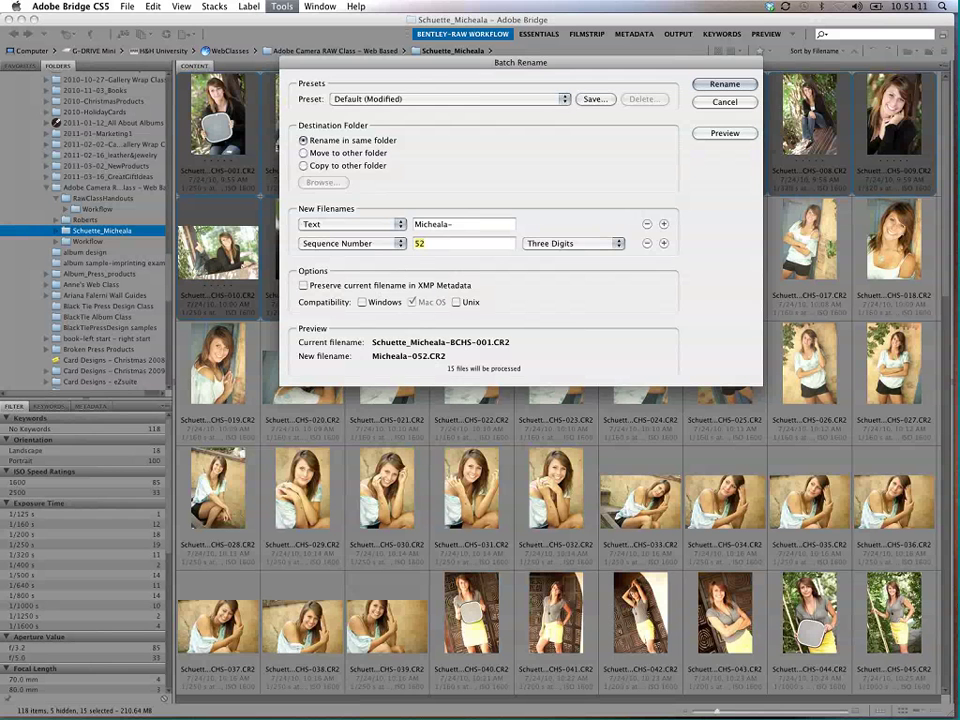
type("1")
left_click(303, 285)
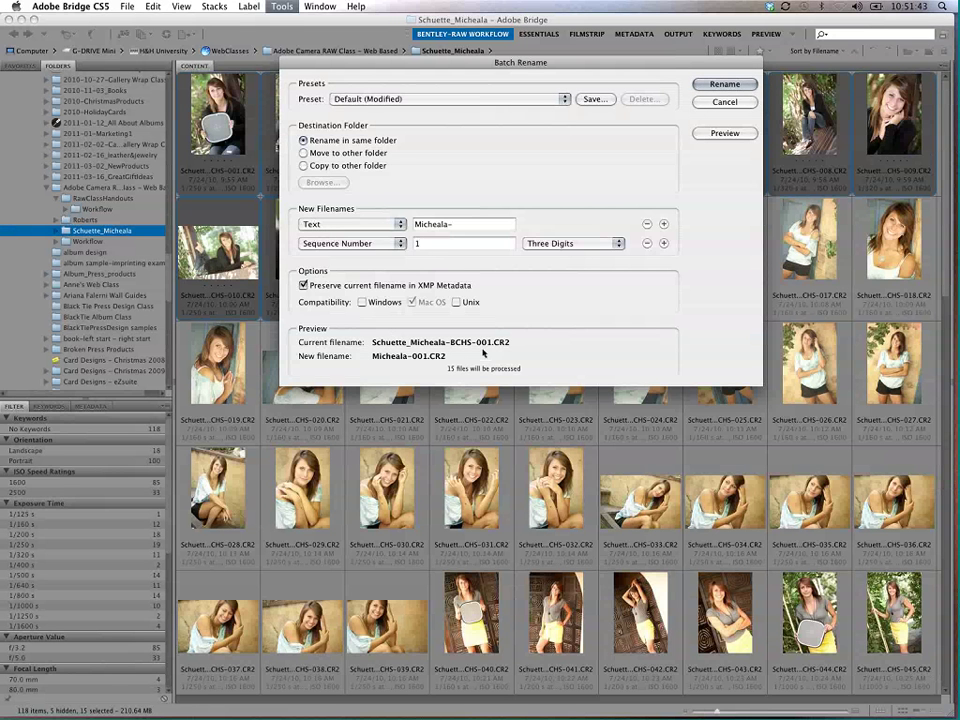
left_click(722, 85)
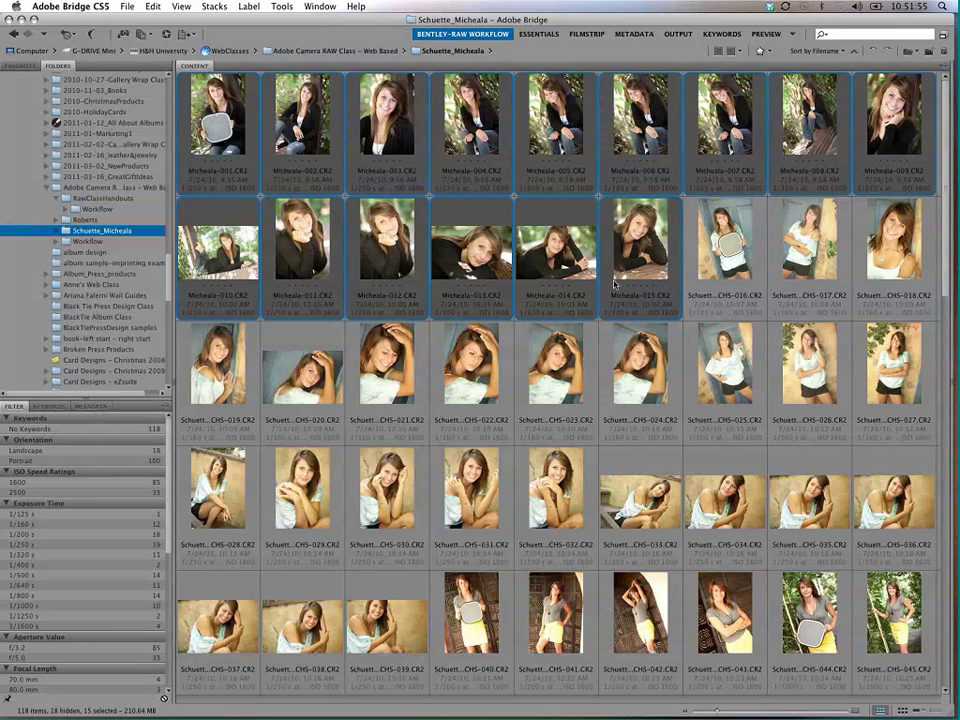
Step: Select files 016 through 039 and batch rename them continuing the sequence from 16
key("Right")
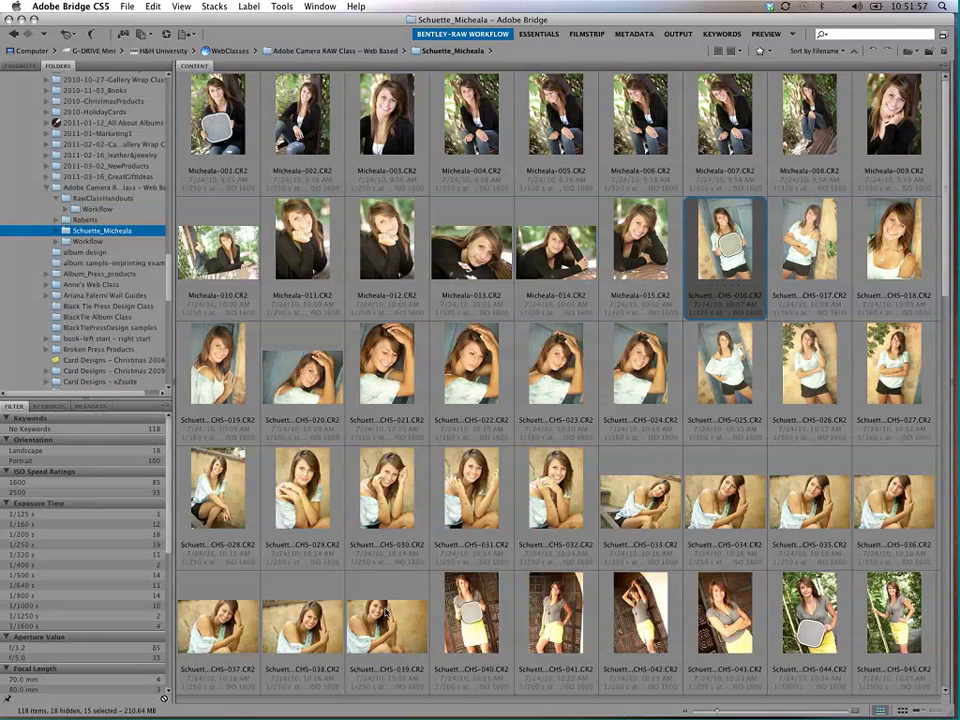
left_click(385, 612, "shift")
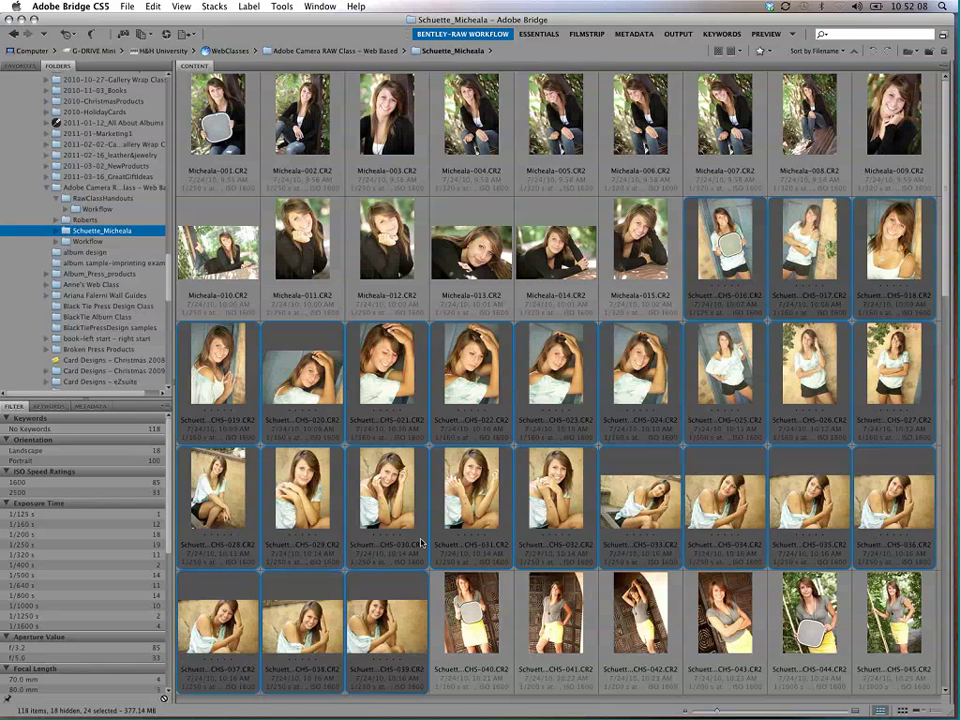
key("super+shift+r")
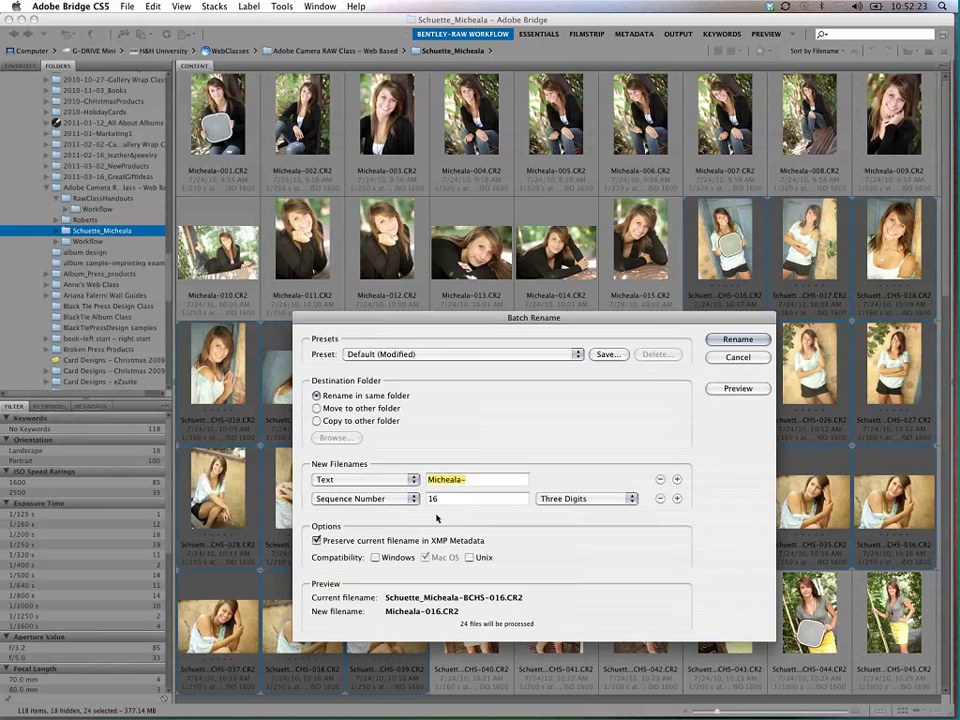
left_click(735, 340)
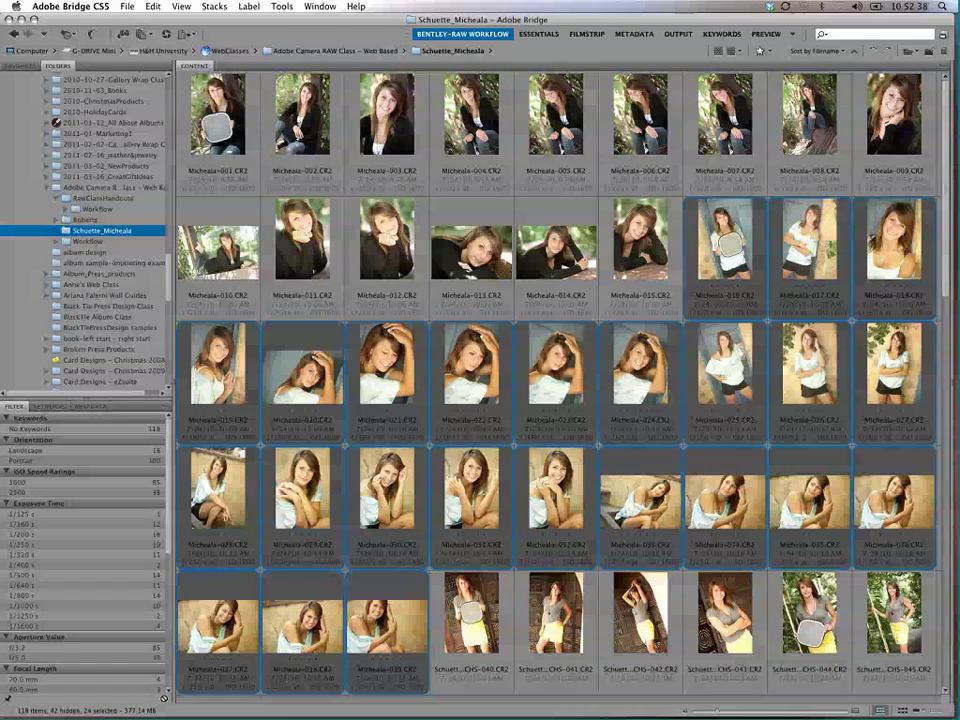
Step: Select all 39 files, bring up Batch Rename for them, and cancel without renaming
left_click(229, 152, "shift")
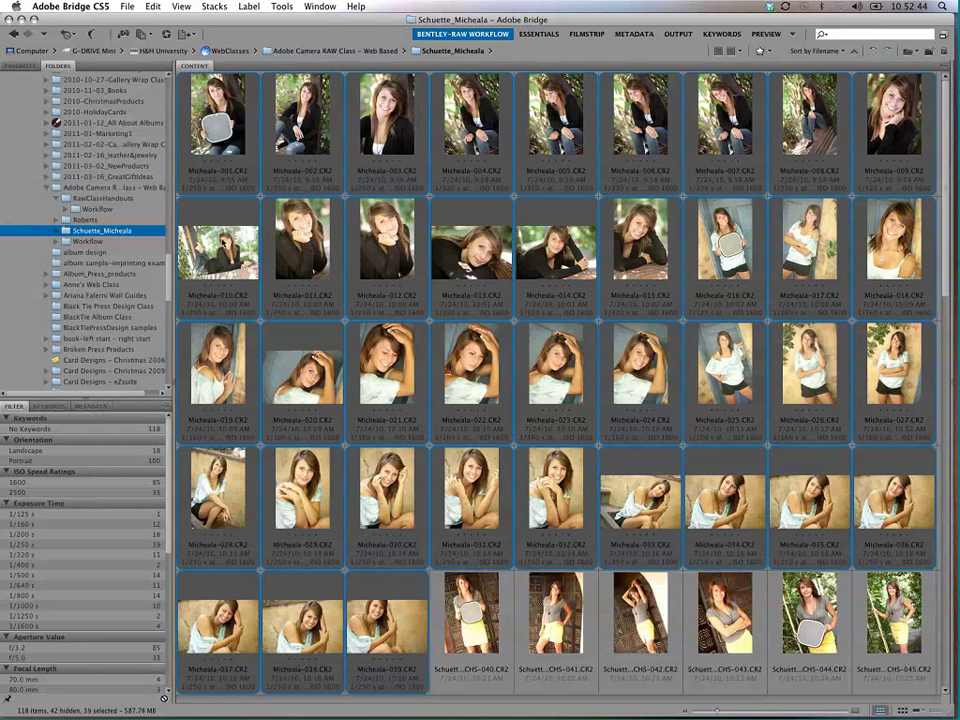
key("super+shift+r")
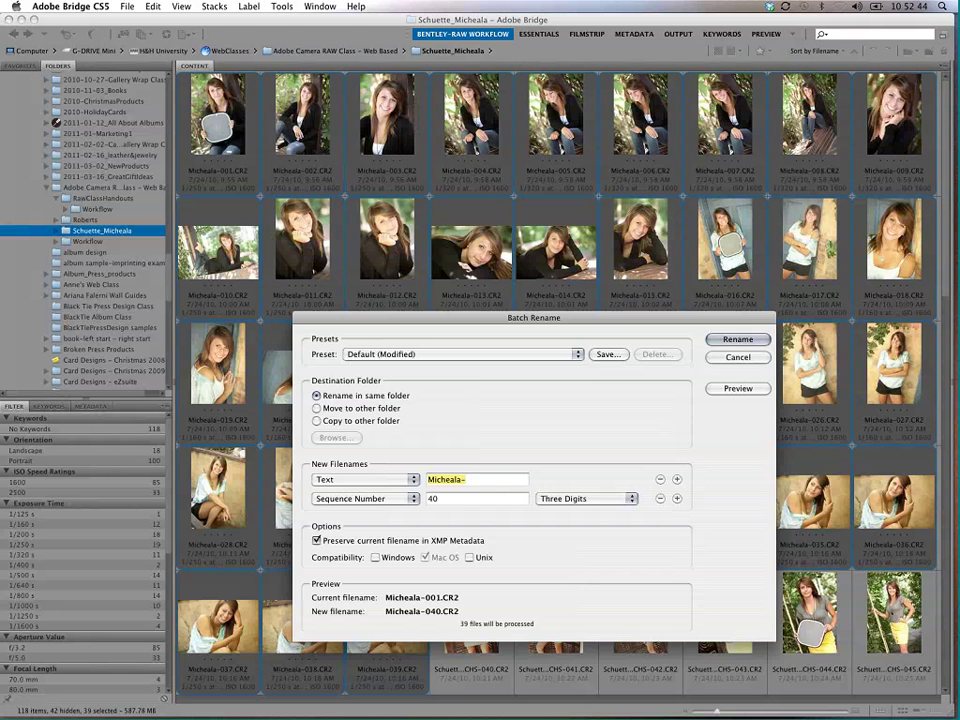
left_click_drag(530, 317, 547, 138)
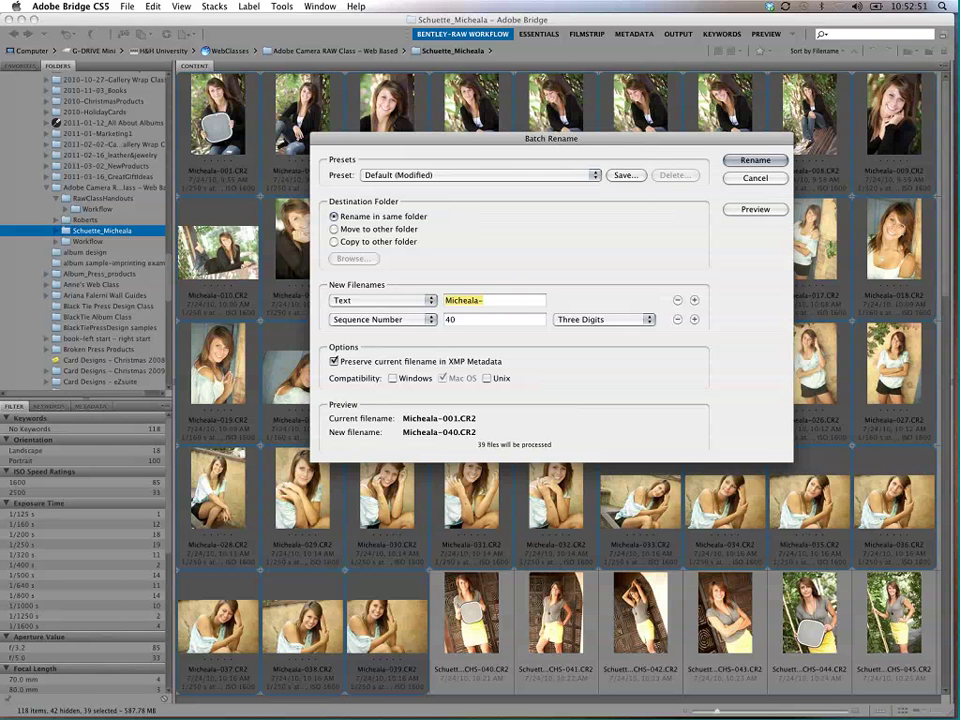
left_click(755, 160)
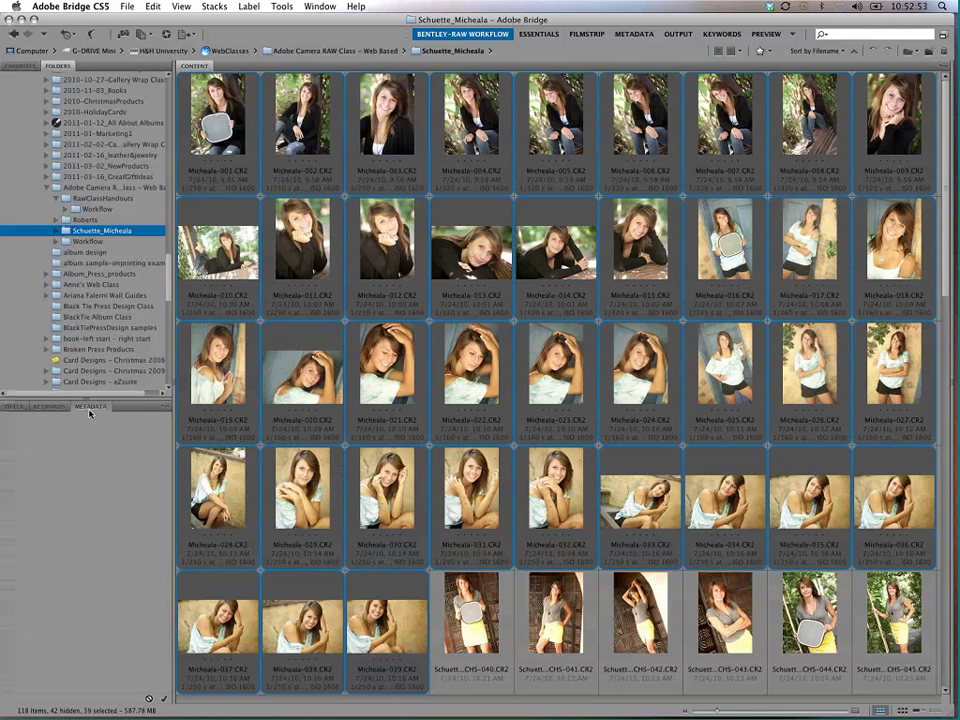
Step: Show the Metadata panel taller and wider with Micheala-001 selected
left_click(88, 406)
left_click_drag(78, 394, 78, 192)
left_click(238, 178)
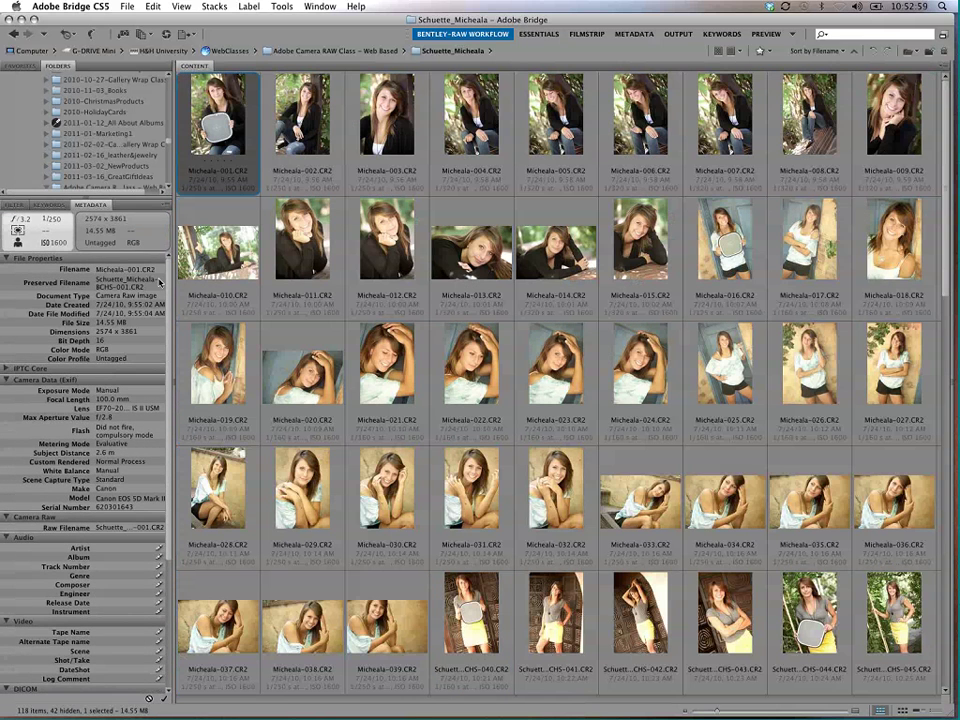
left_click_drag(160, 283, 317, 266)
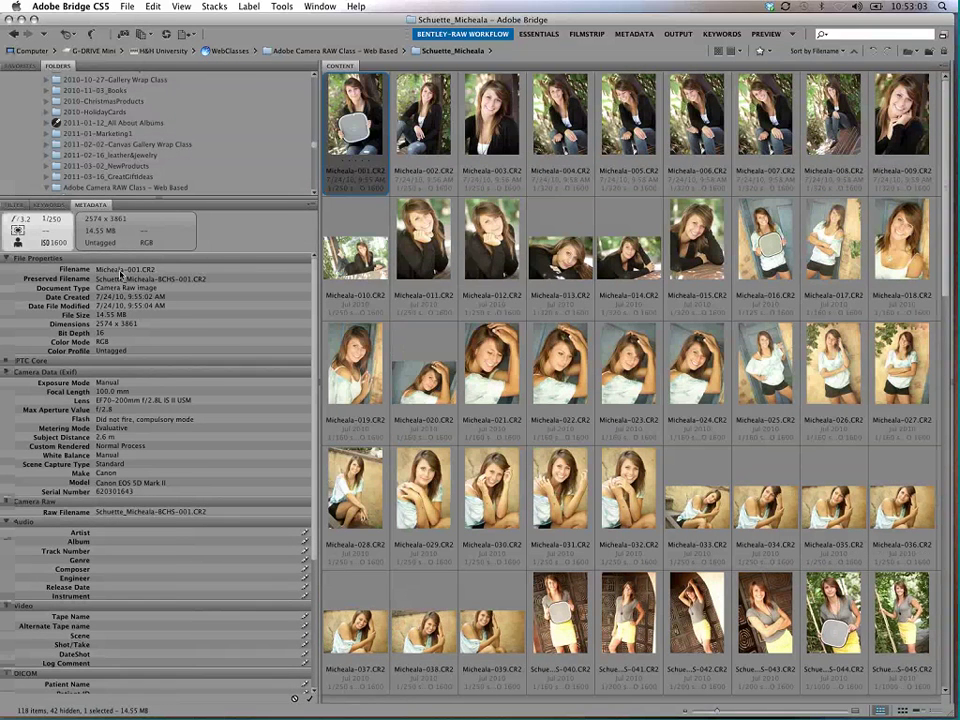
Step: Collapse all metadata sections except File Properties, collapse Folders, and compare Micheala-001 and -002
left_click(7, 372)
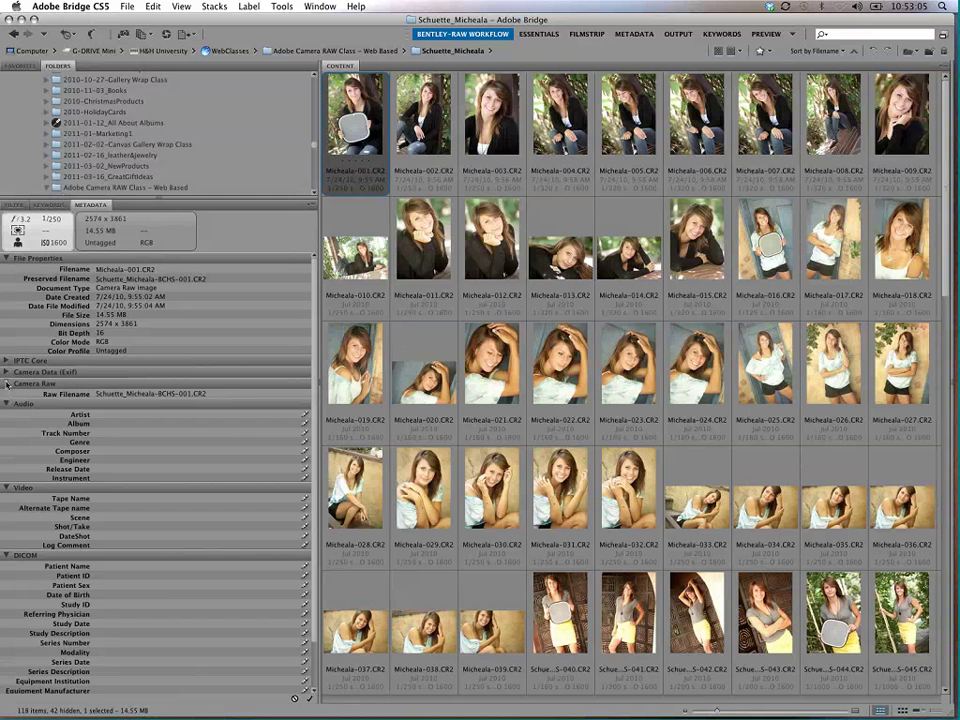
left_click(7, 384)
left_click(7, 395)
left_click(7, 406)
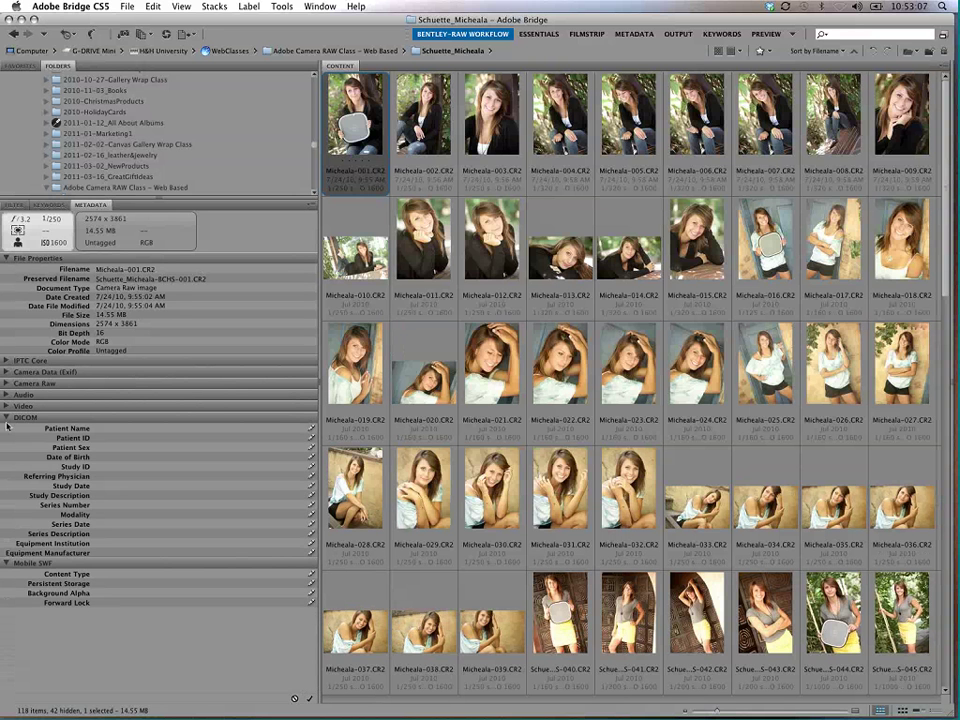
left_click(7, 417)
left_click(7, 428)
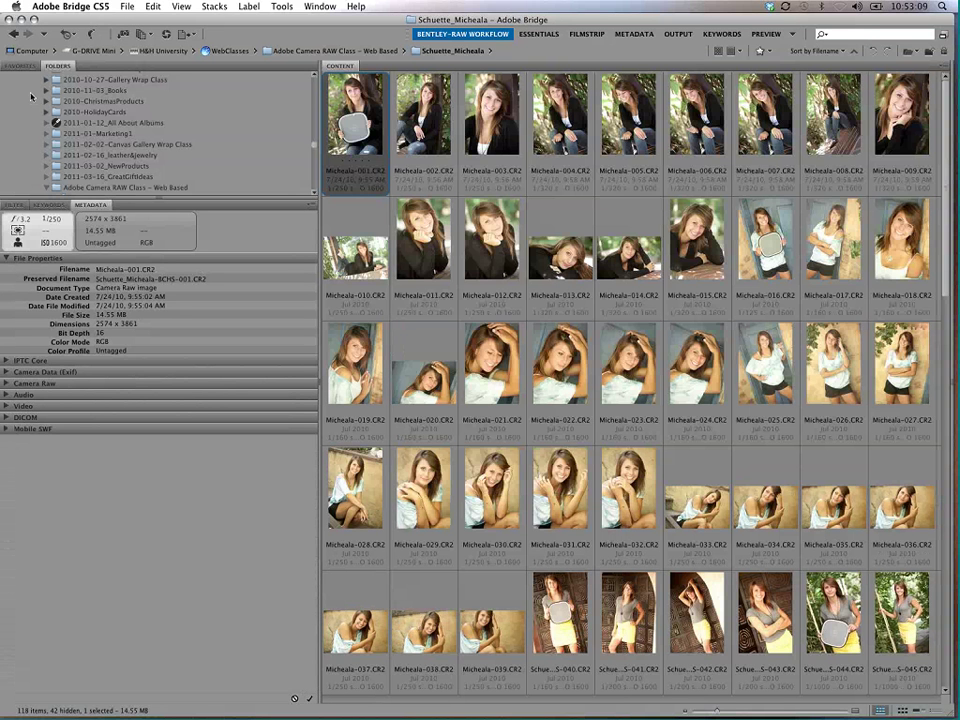
double_click(57, 65)
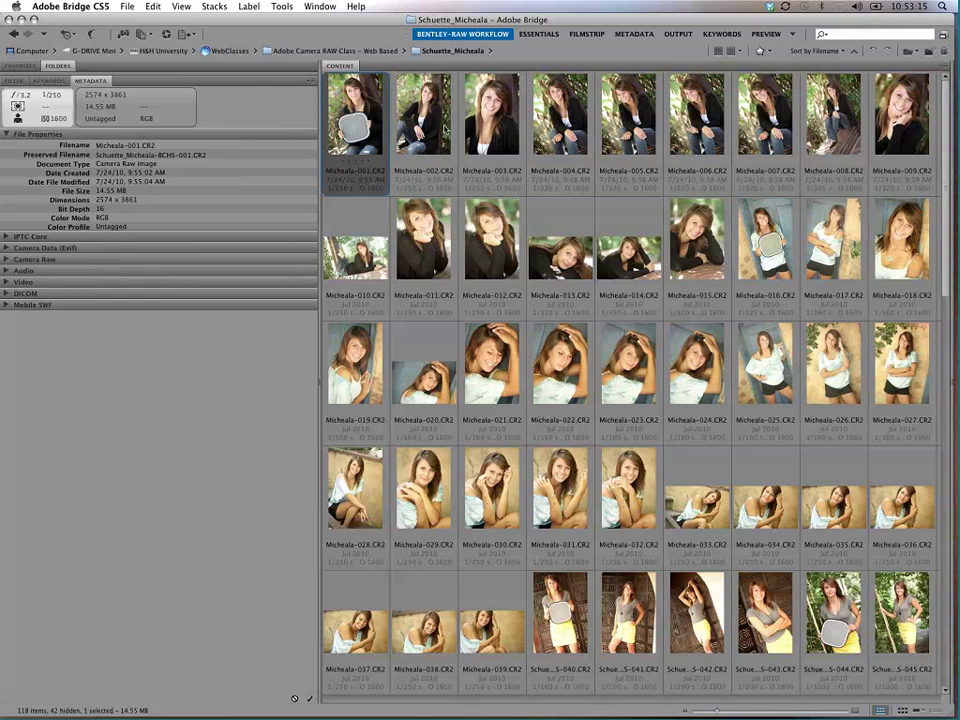
left_click(447, 137)
left_click(384, 190)
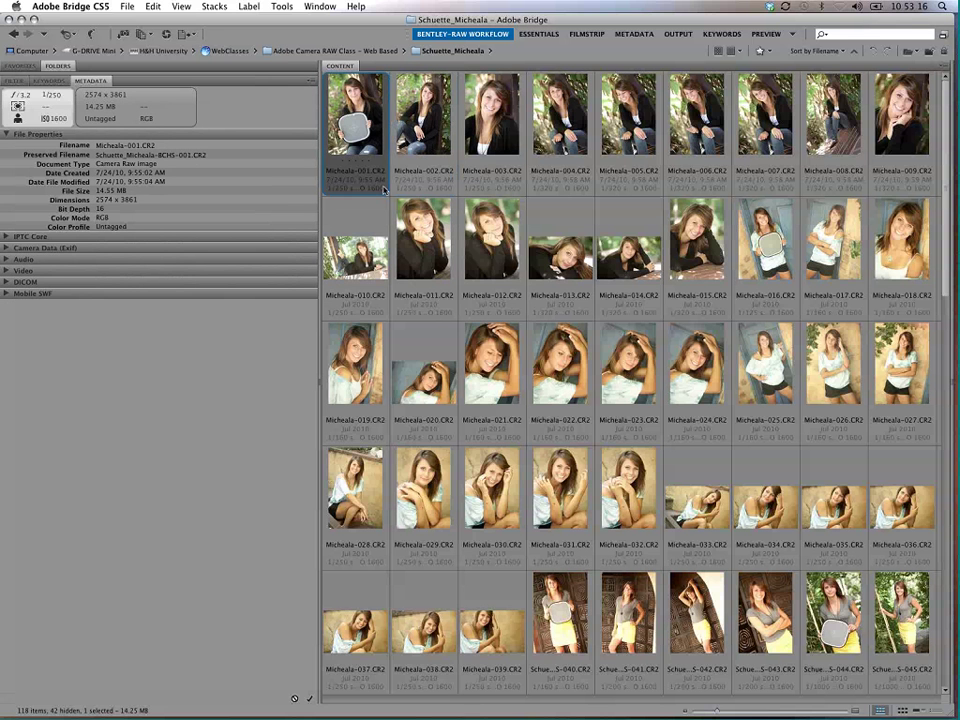
Step: Batch rename all 39 files from their Preserved Filename, then reopen Batch Rename to verify and cancel
left_click(491, 625, "shift")
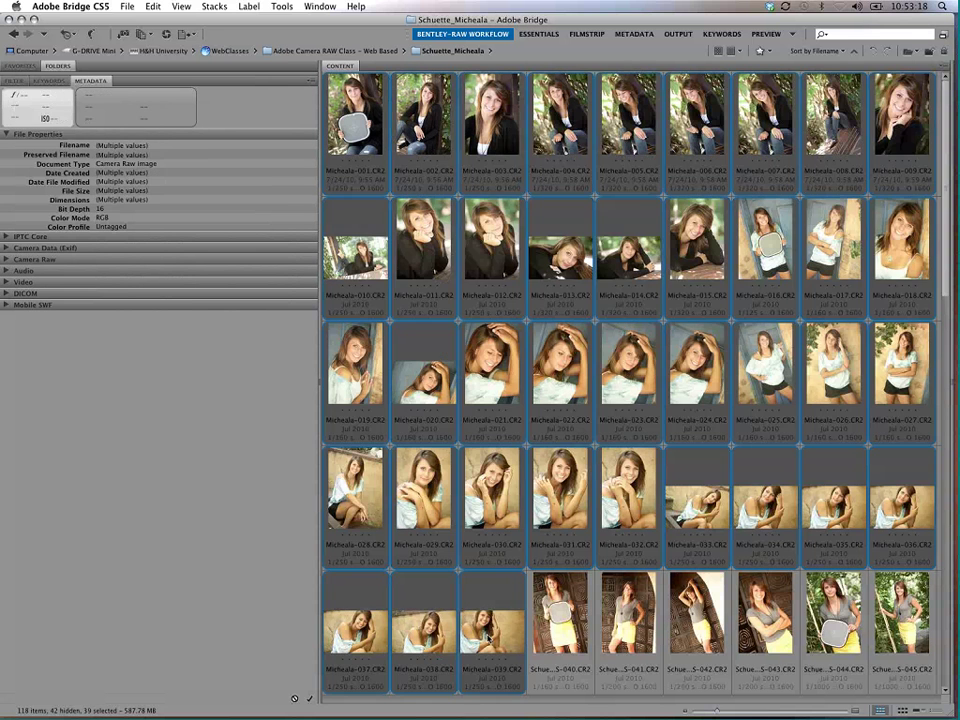
key("super+shift+r")
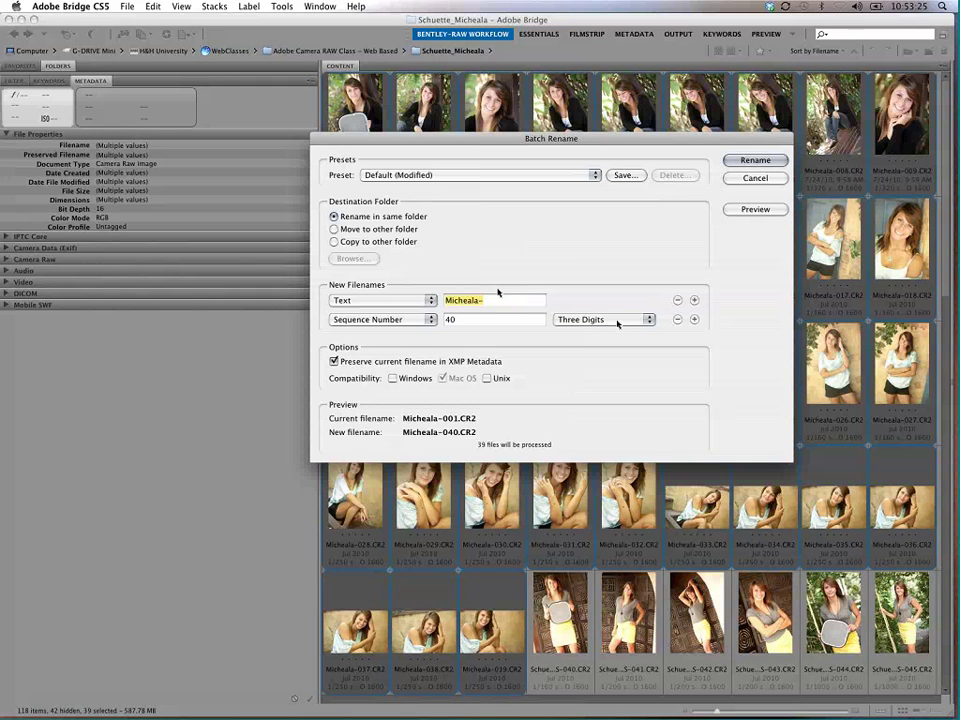
left_click(679, 320)
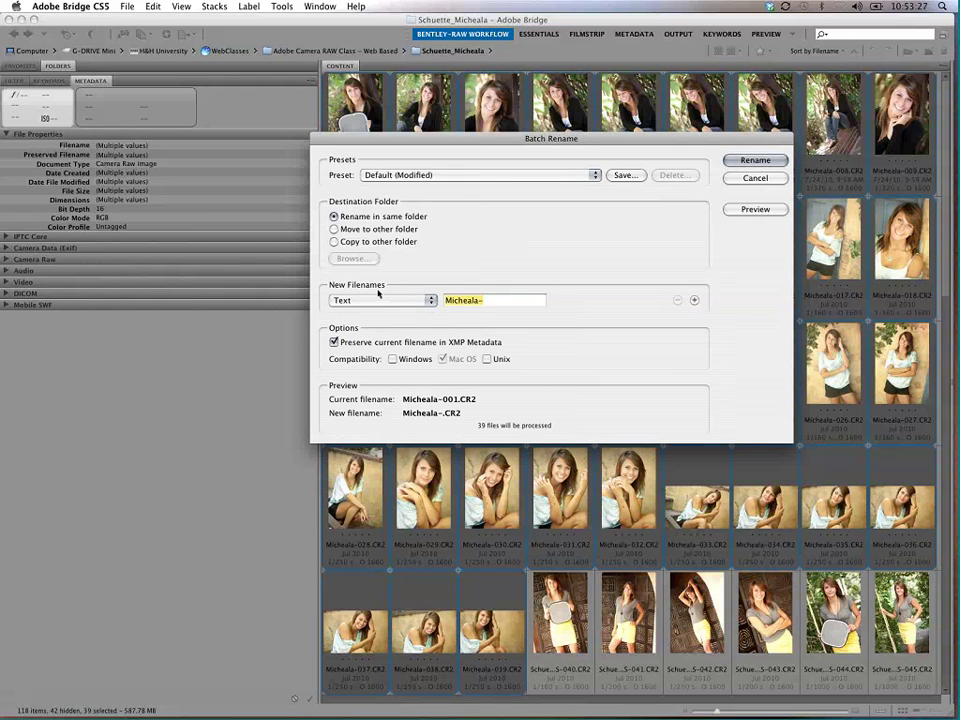
left_click(388, 301)
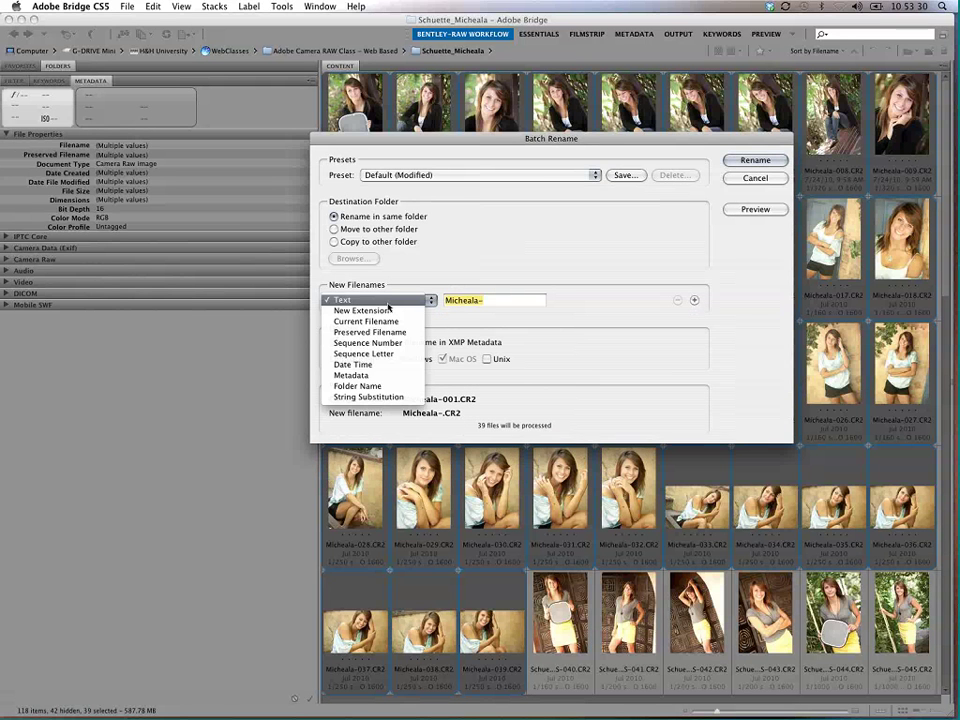
left_click(381, 376)
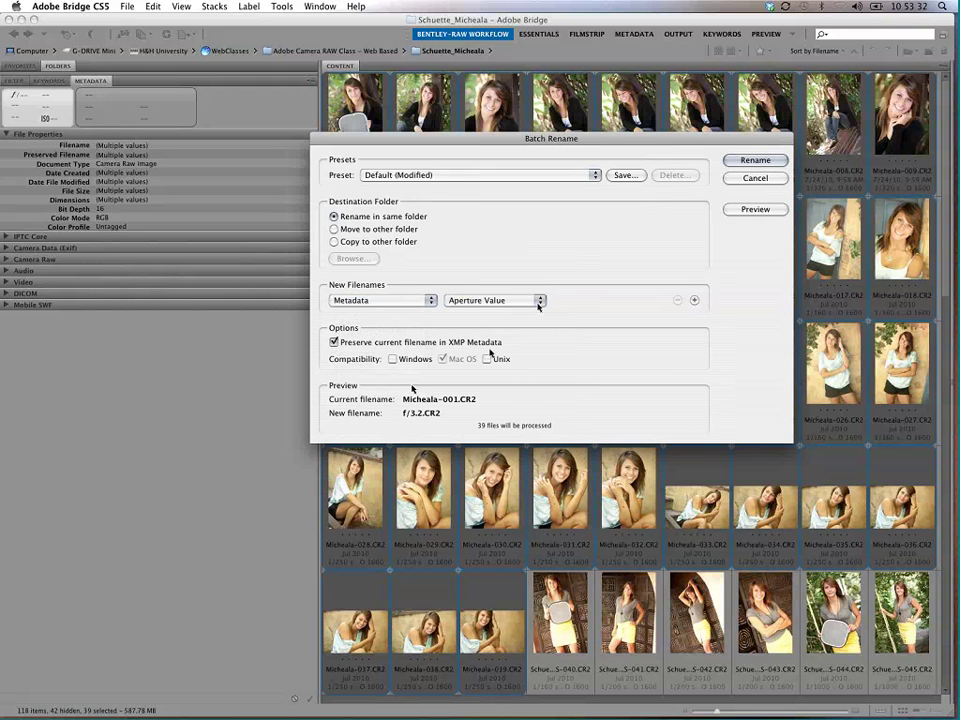
left_click(538, 302)
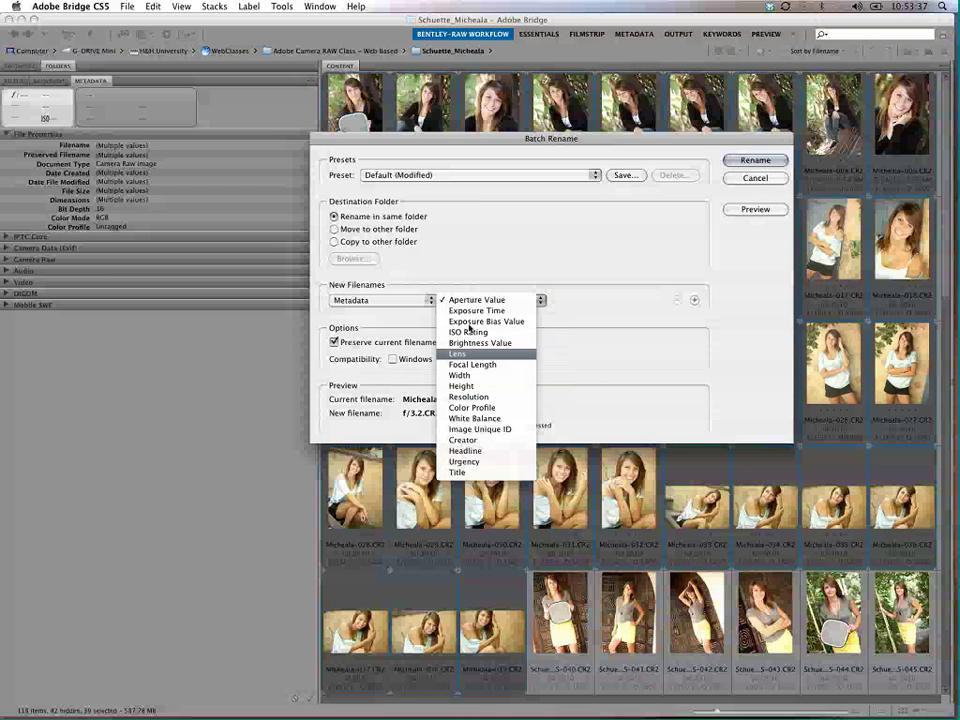
left_click(381, 300)
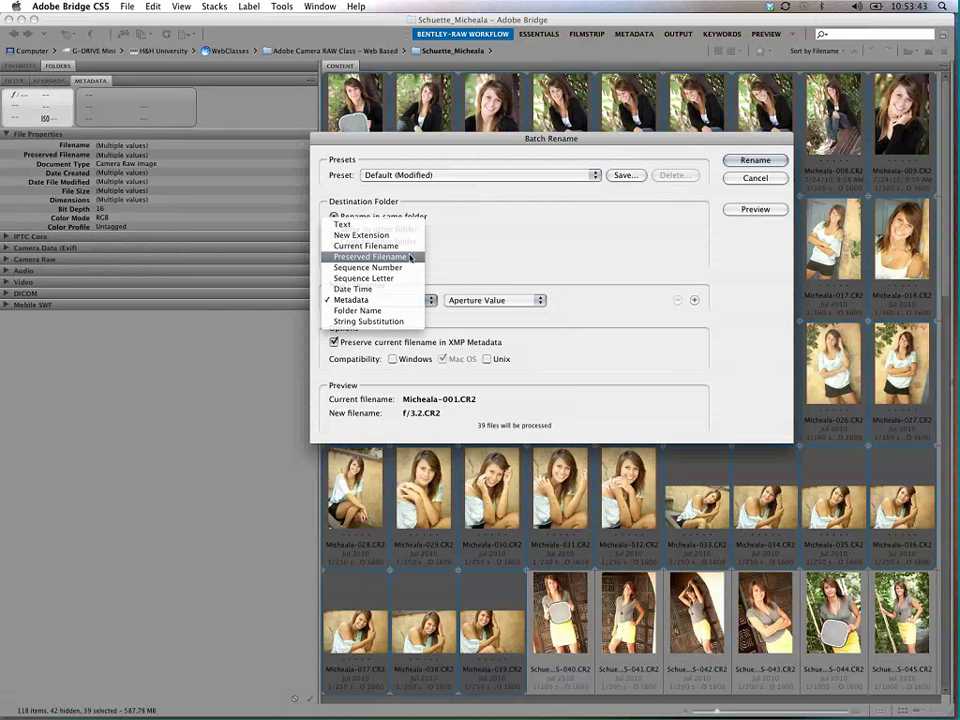
left_click(409, 257)
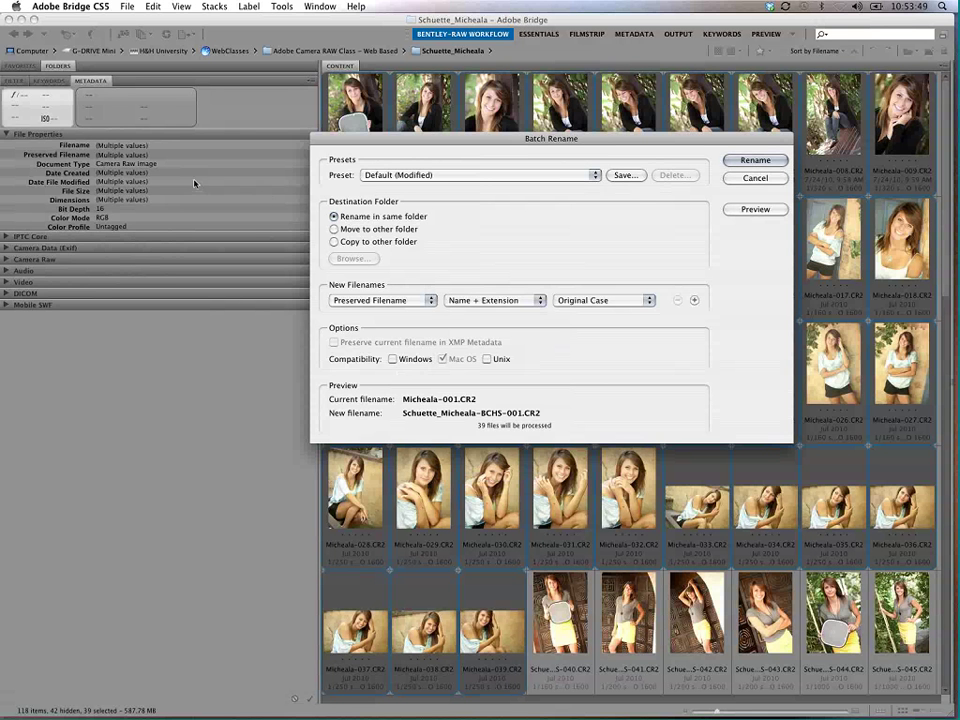
left_click(776, 164)
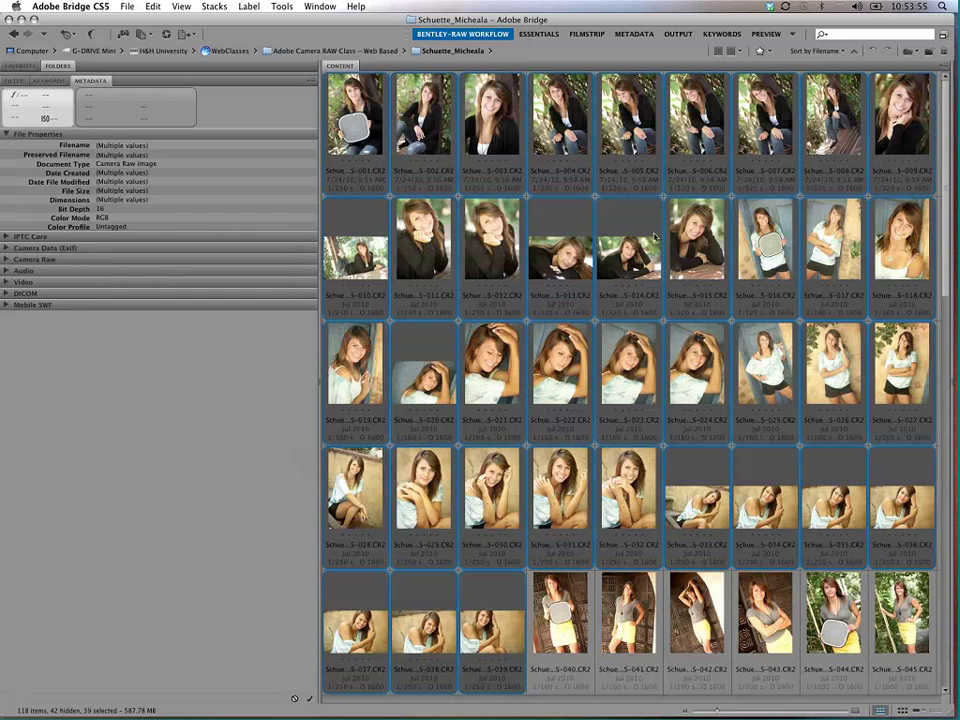
key("super+shift+r")
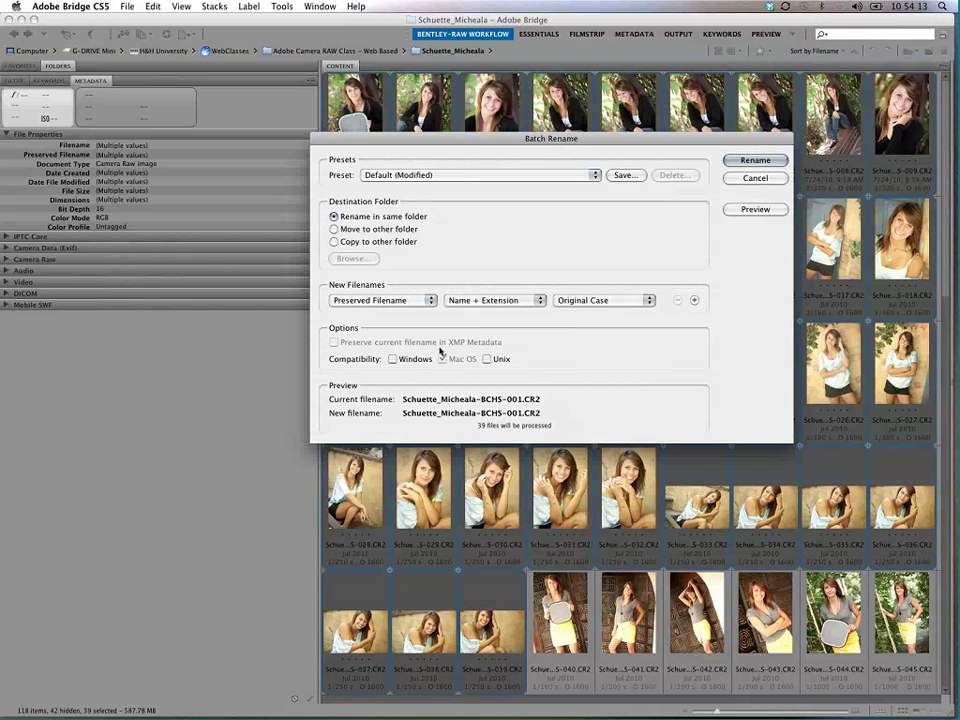
left_click(754, 178)
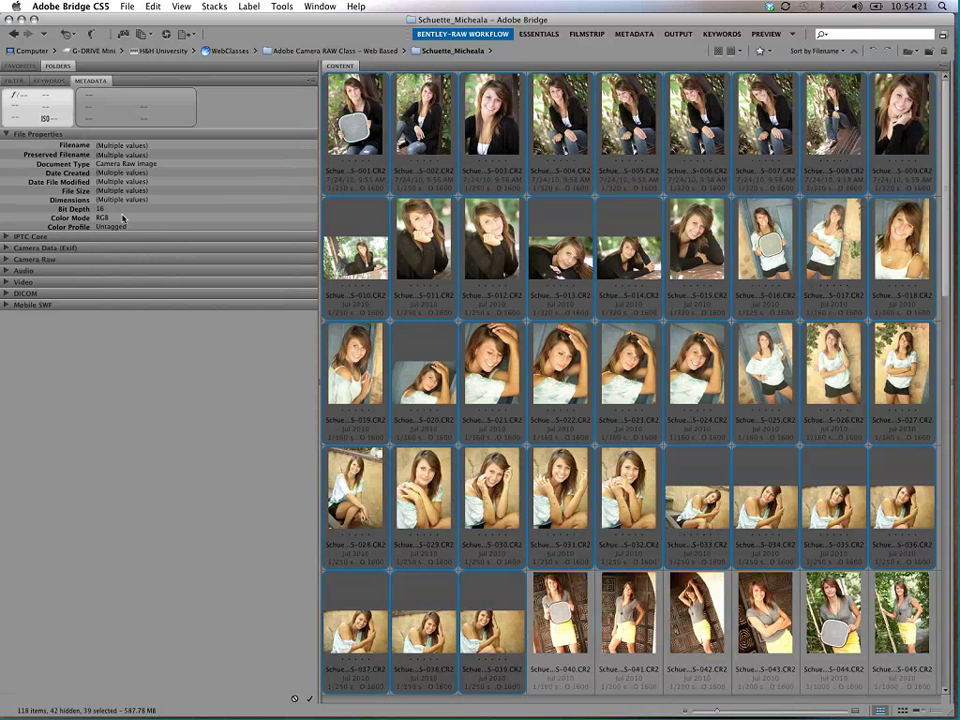
Step: Reset the workspace to its default layout and set up a String Substitution batch rename
right_click(487, 37)
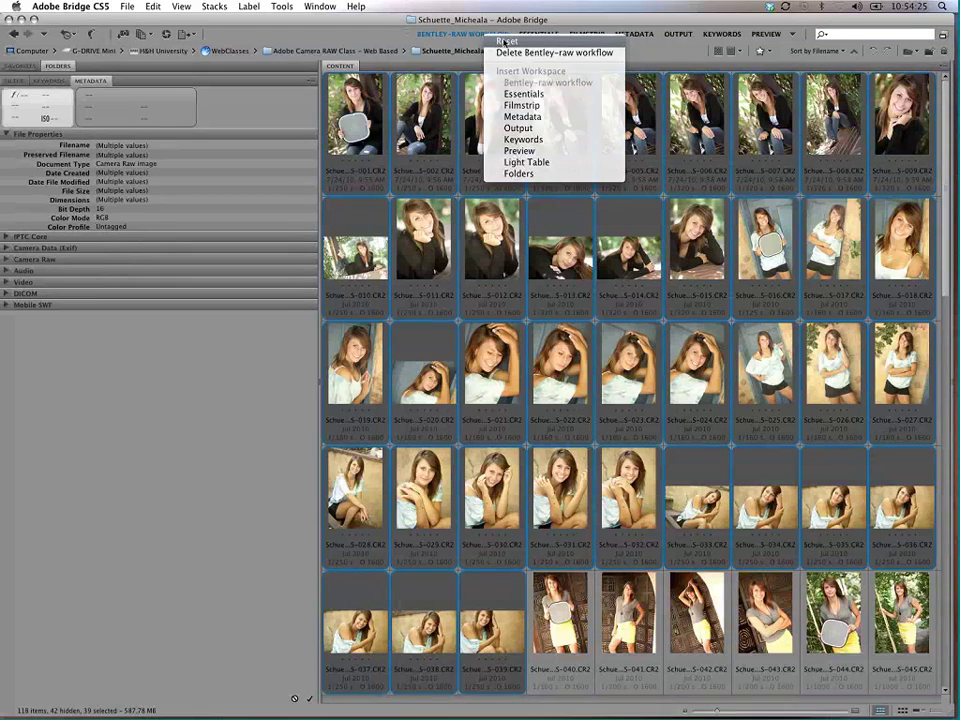
left_click(497, 42)
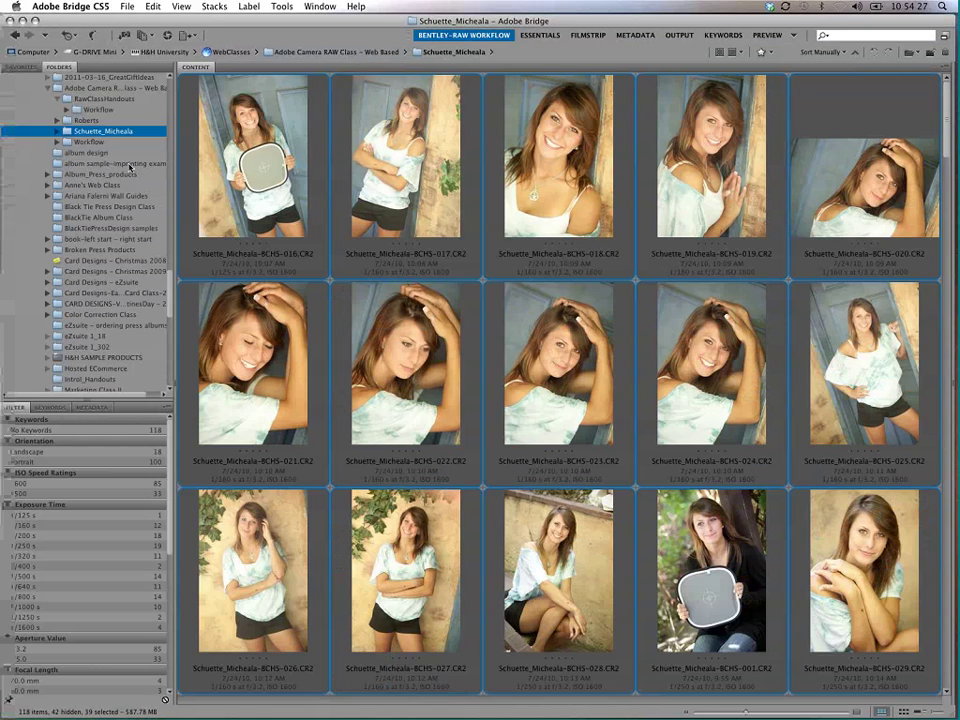
left_click(282, 6)
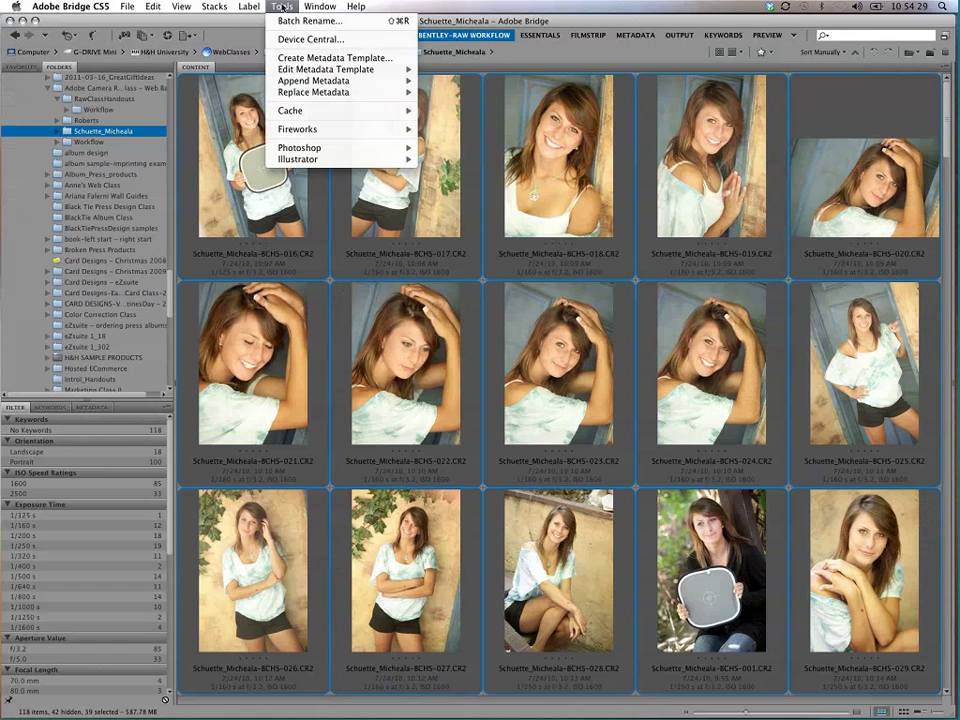
left_click(305, 20)
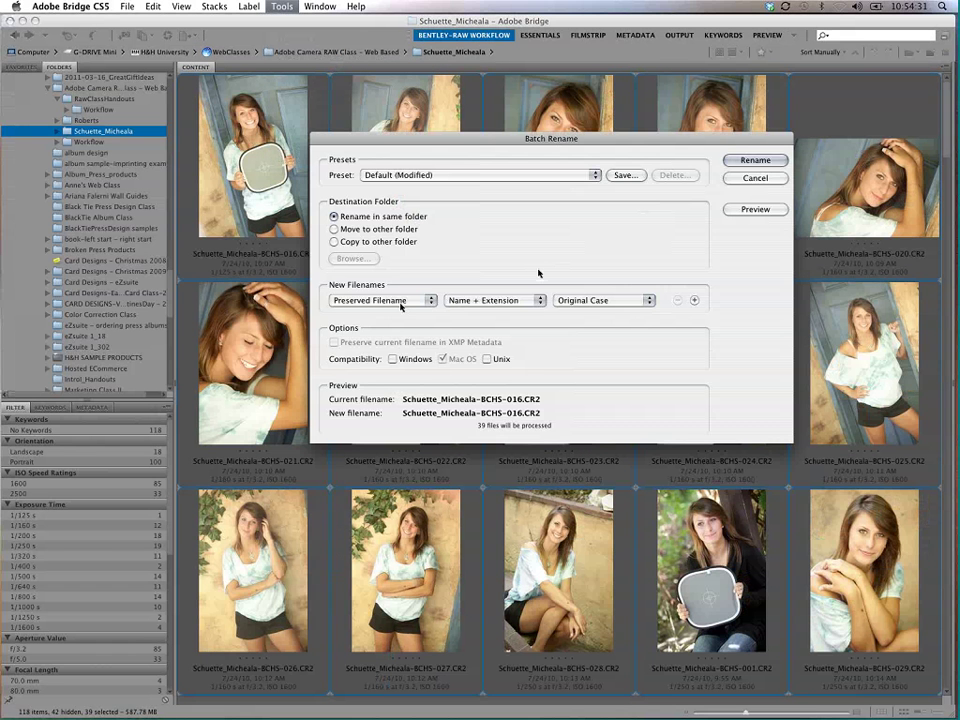
left_click(380, 300)
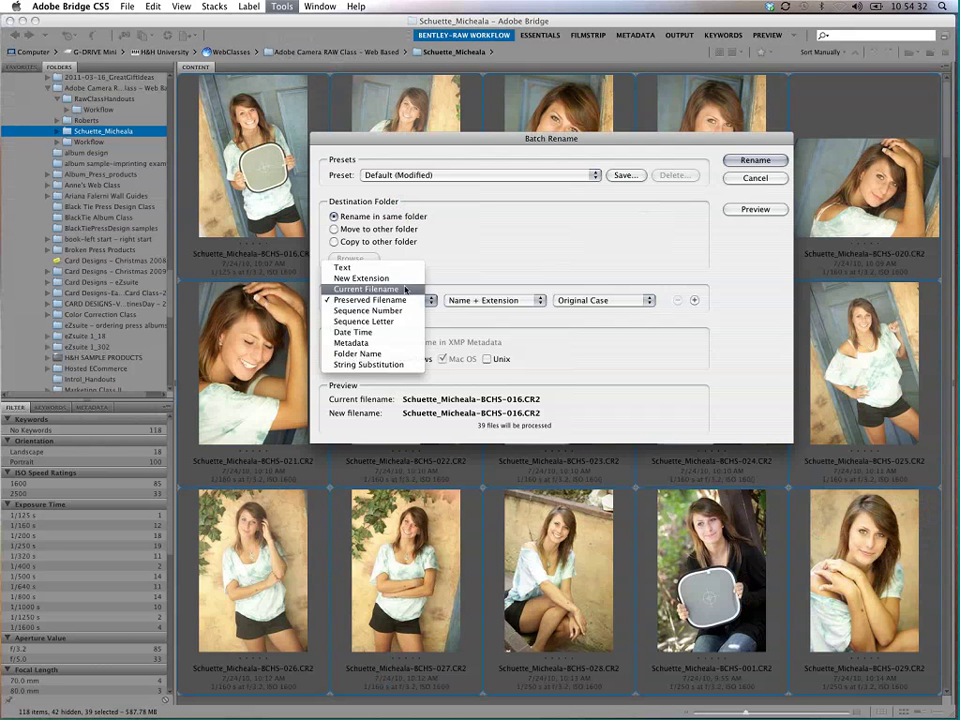
left_click(383, 364)
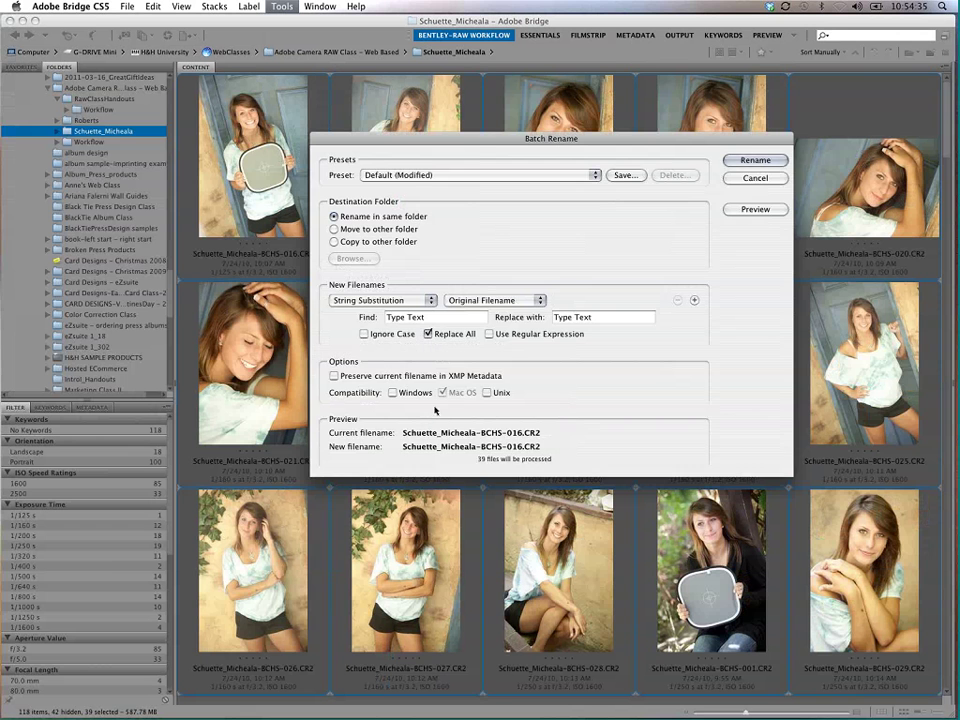
left_click_drag(550, 138, 643, 72)
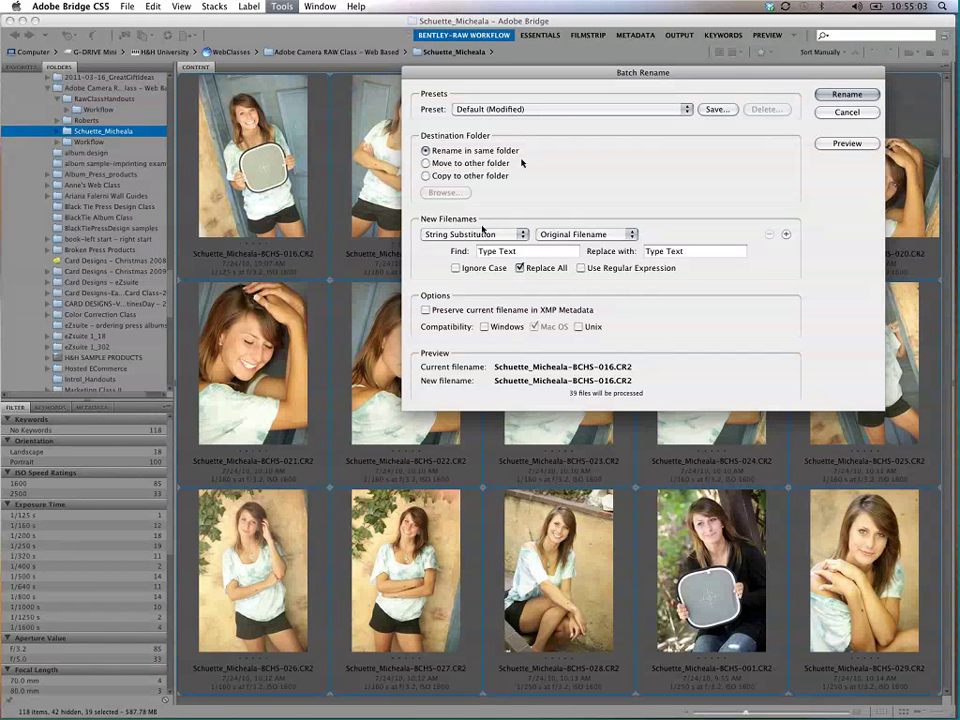
Step: Enter 'Micheala-' as the find text and a different first name as replacement, then cancel
left_click(519, 251)
type("Mi")
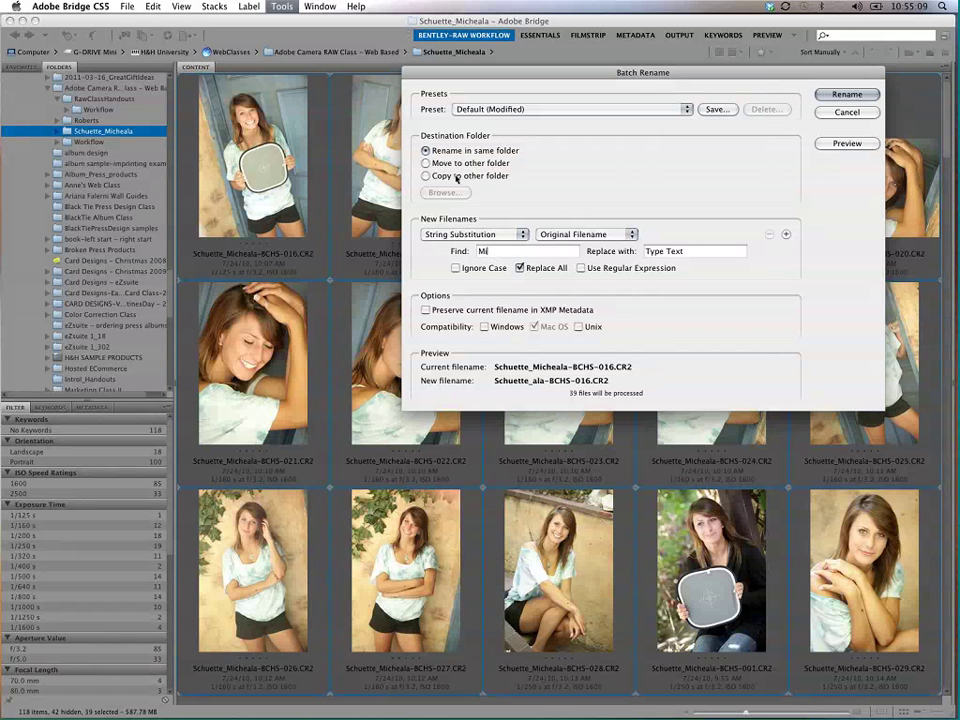
type("cheala")
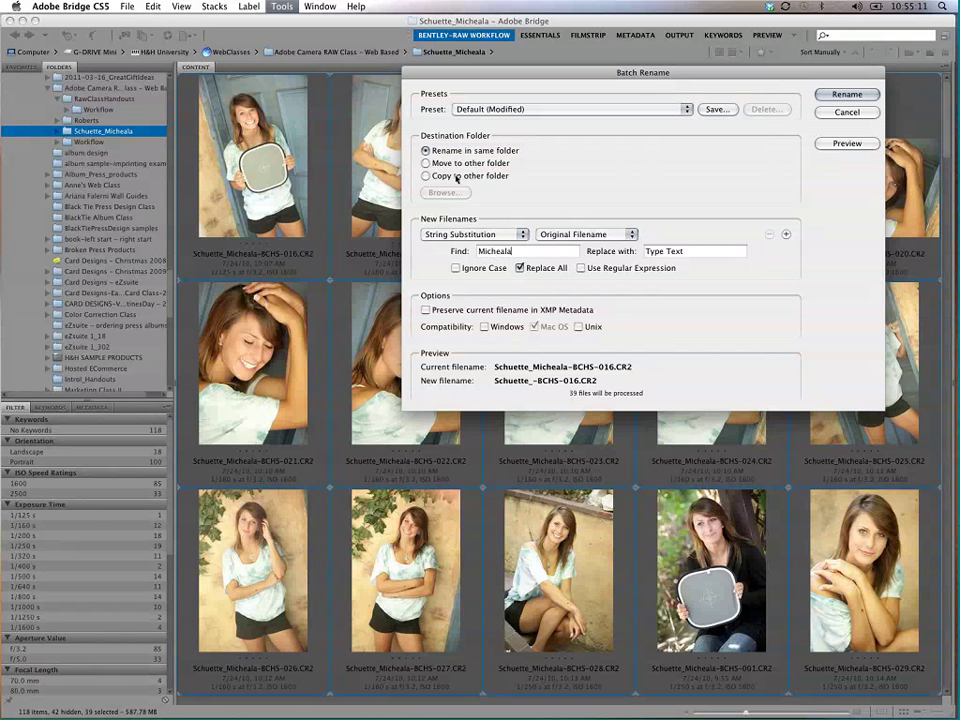
type("-")
left_click(705, 251)
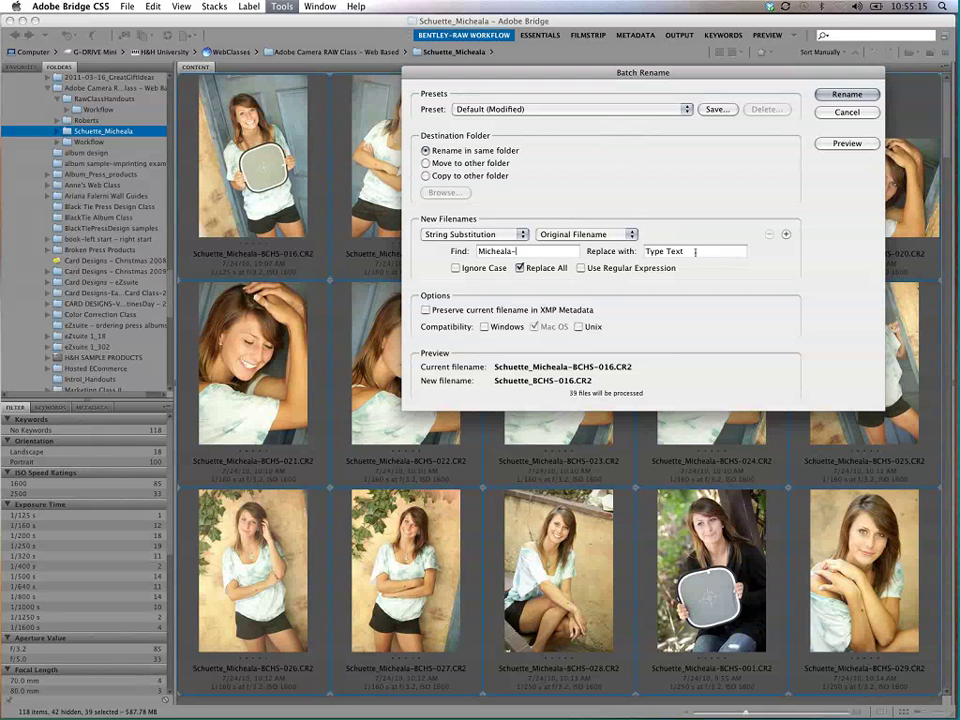
key("BackSpace")
key("BackSpace")
key("BackSpace")
key("BackSpace")
key("BackSpace")
key("BackSpace")
key("BackSpace")
key("BackSpace")
key("BackSpace")
type("M")
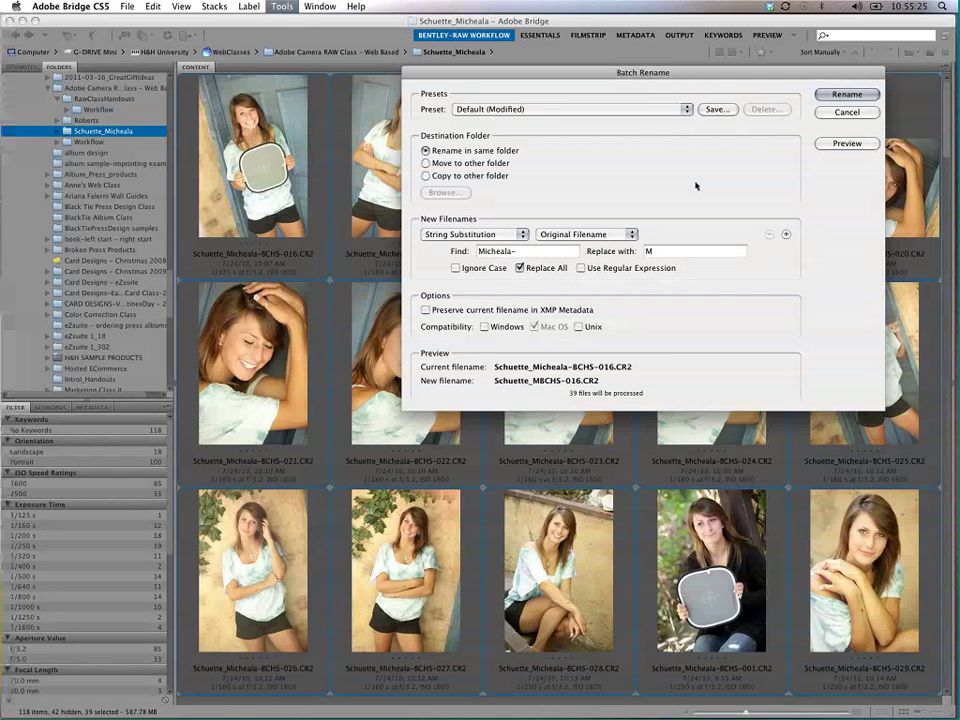
key("BackSpace")
type("bonnie-")
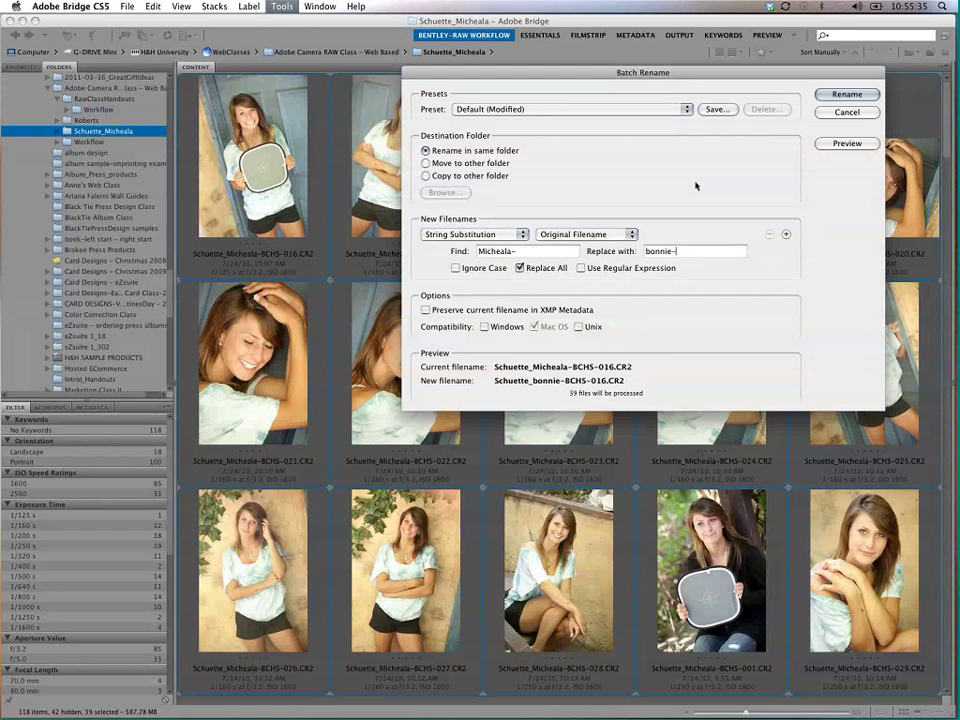
key("Escape")
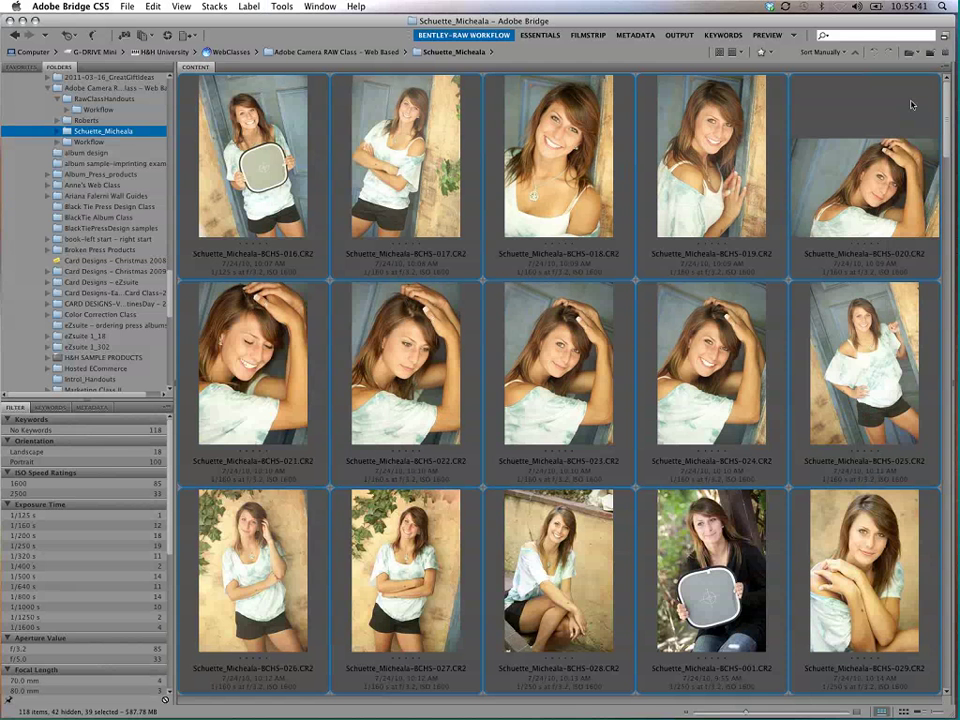
Step: Select only the top-left photo and open the General preferences
left_click(866, 190)
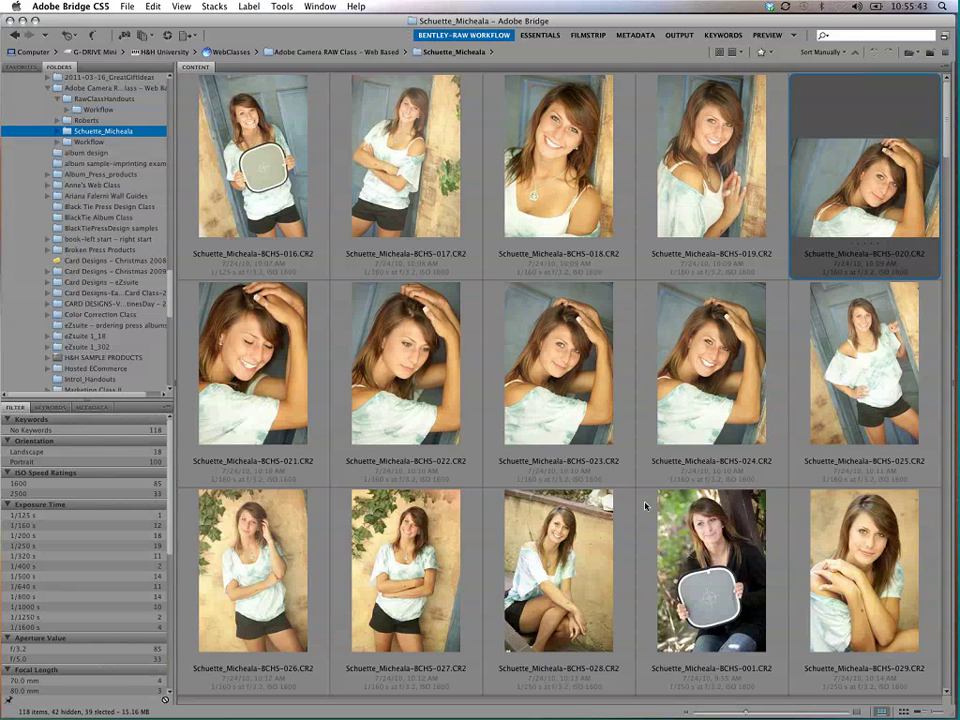
left_click(250, 190)
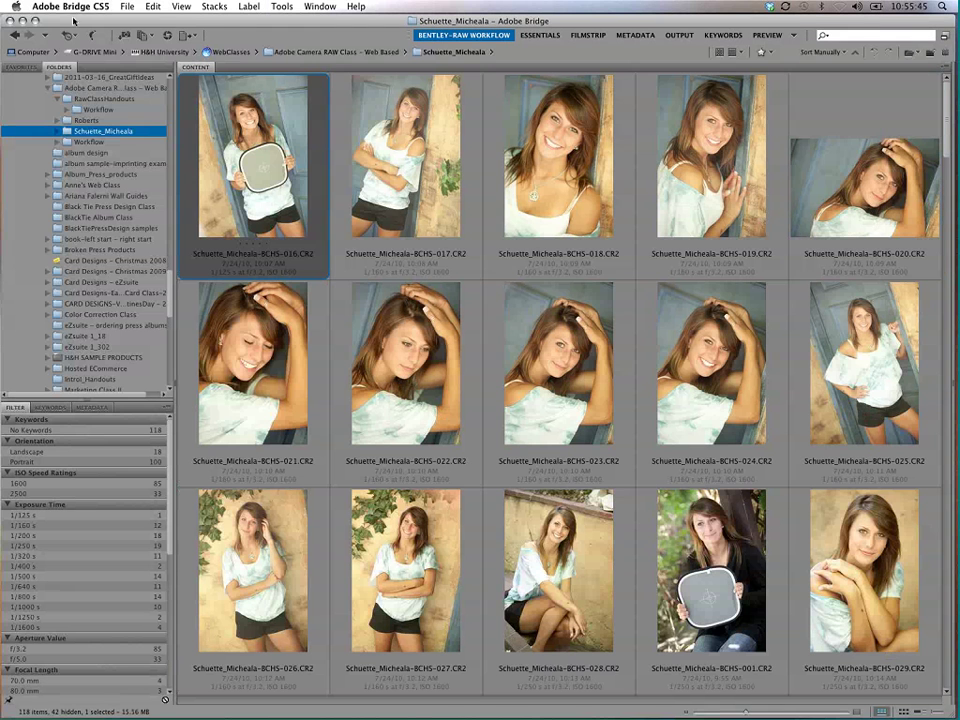
left_click(80, 6)
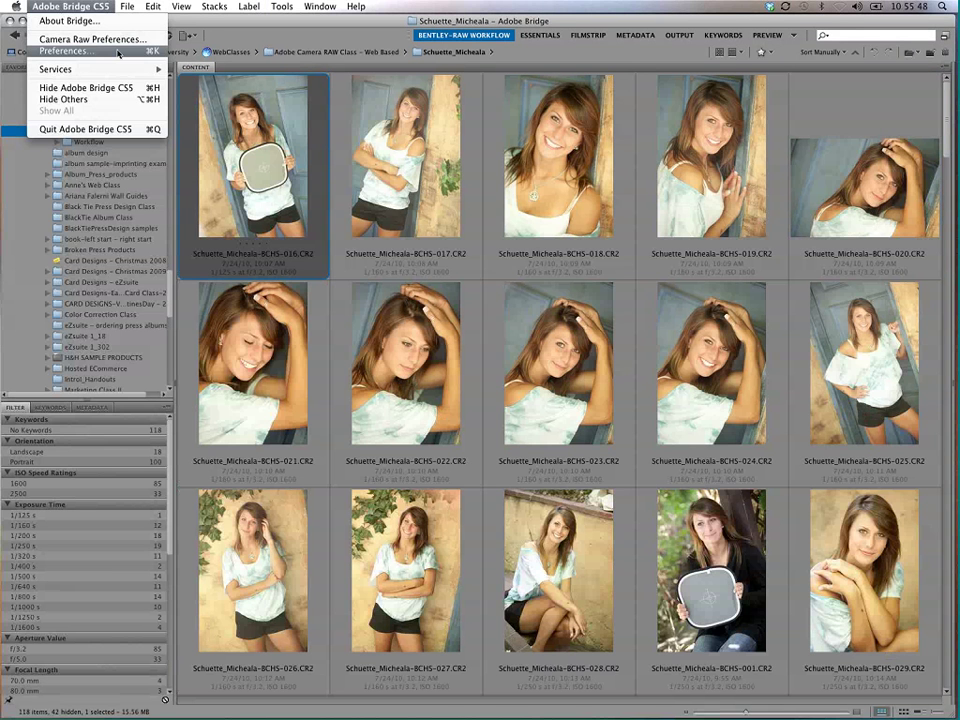
left_click(118, 52)
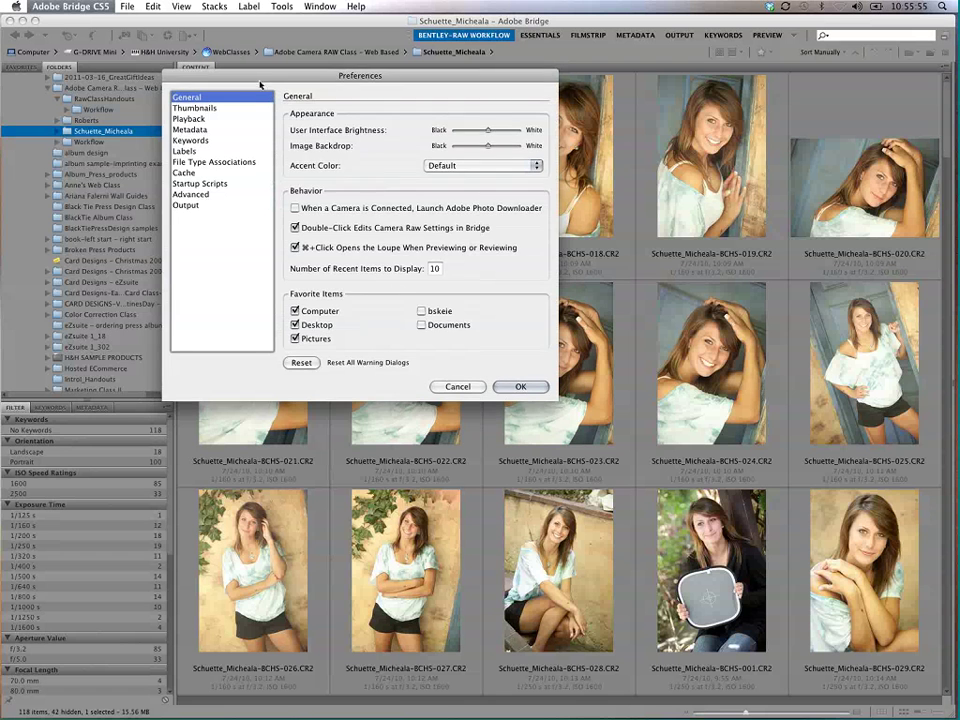
left_click_drag(200, 74, 210, 79)
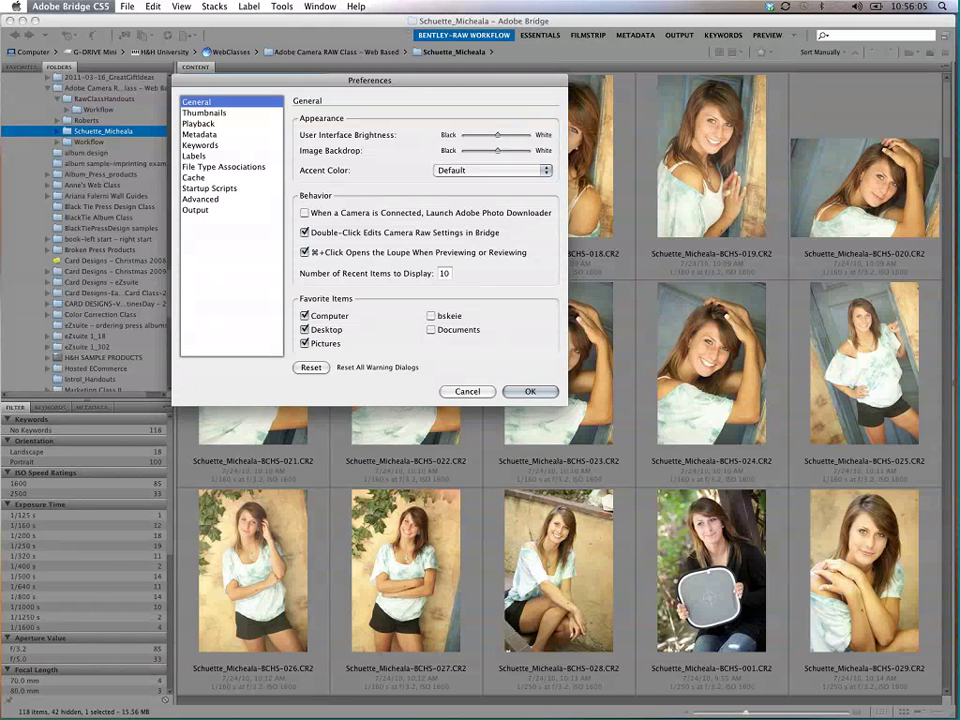
left_click_drag(470, 80, 574, 176)
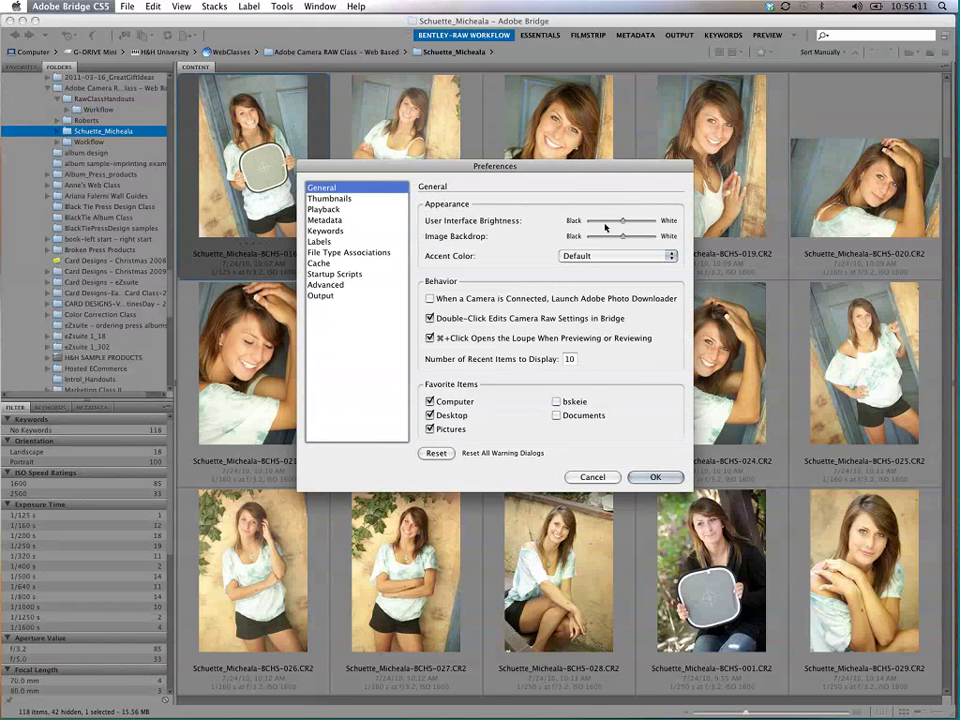
Step: Try the Image Backdrop at black and white, leaving it at mid-grey
mouse_move(622, 220)
left_mouse_down()
mouse_move(590, 220)
mouse_move(652, 221)
mouse_move(582, 221)
mouse_move(622, 221)
left_mouse_up()
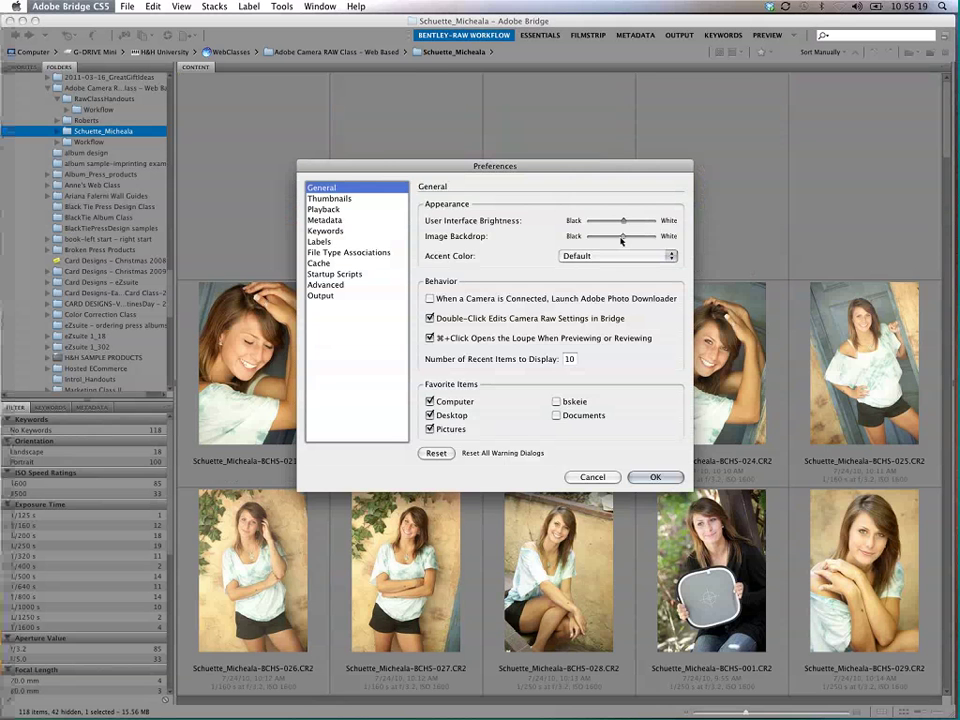
mouse_move(621, 237)
left_mouse_down()
mouse_move(578, 238)
mouse_move(658, 238)
mouse_move(622, 238)
left_mouse_up()
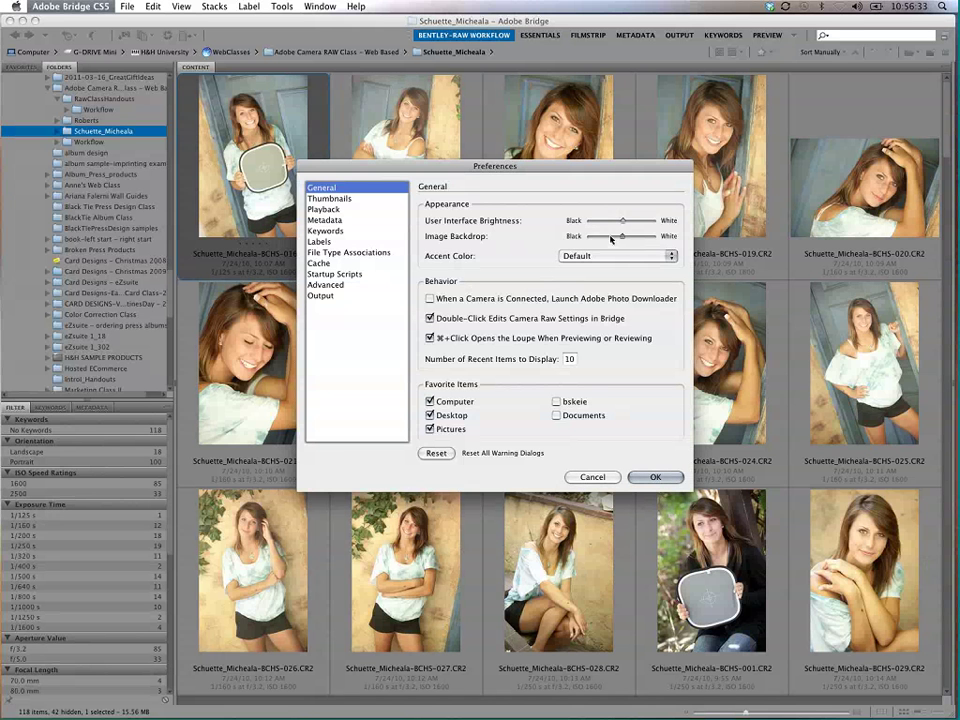
left_click_drag(611, 239, 588, 237)
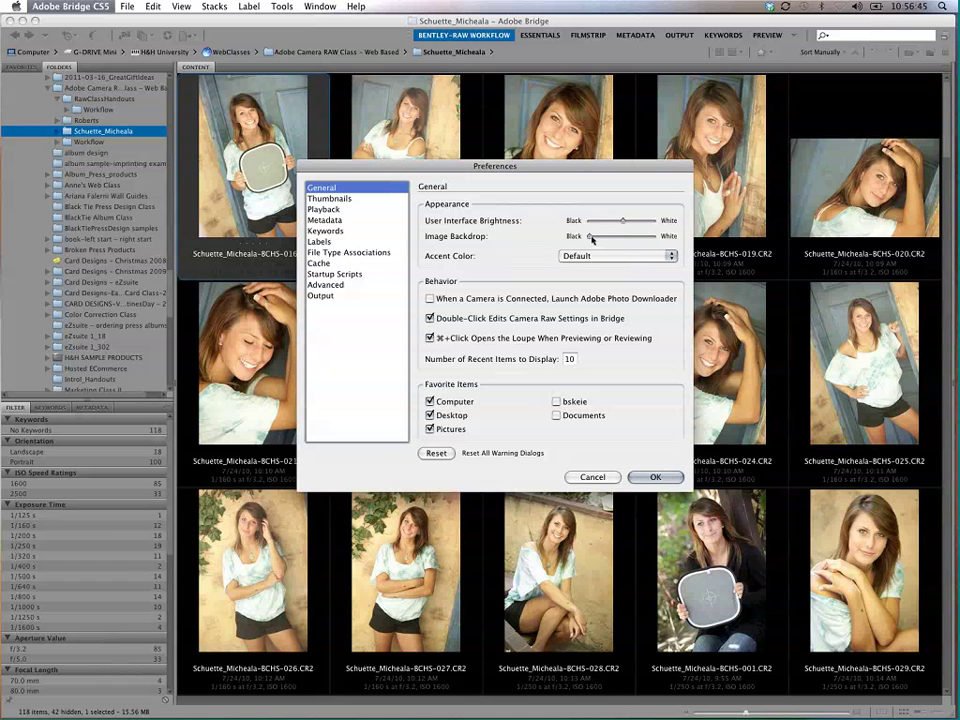
left_click_drag(590, 236, 659, 242)
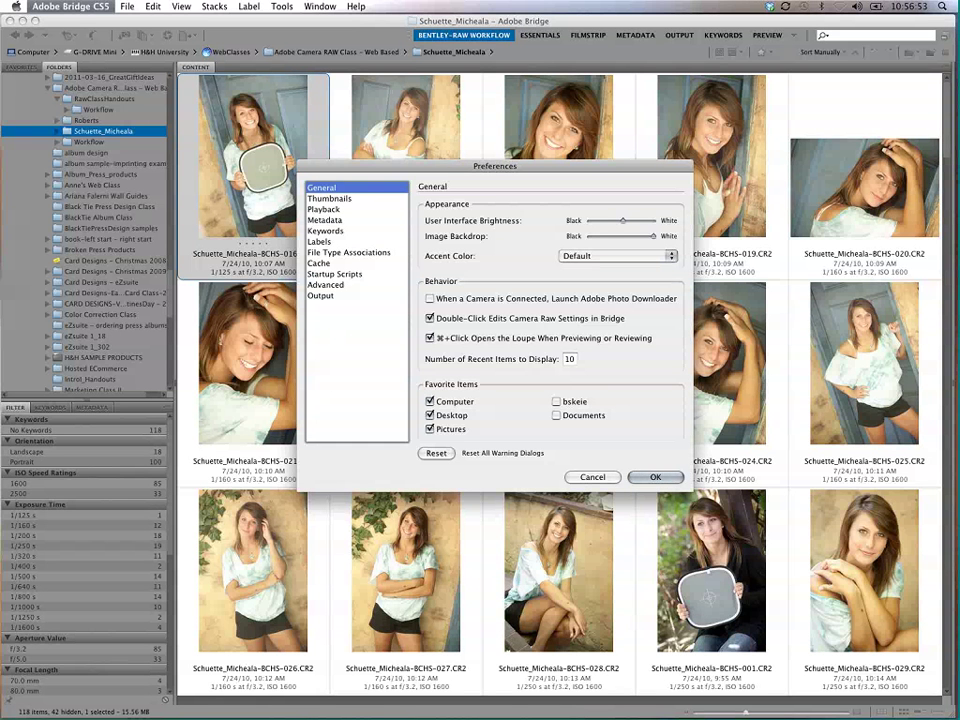
left_click_drag(653, 236, 622, 236)
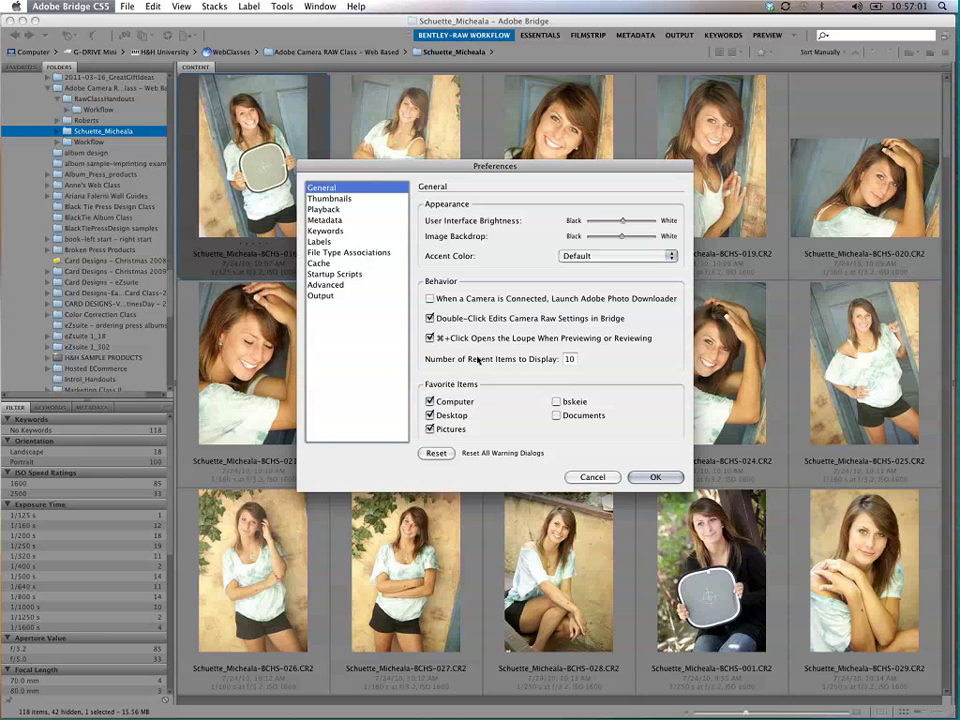
left_click_drag(550, 170, 672, 125)
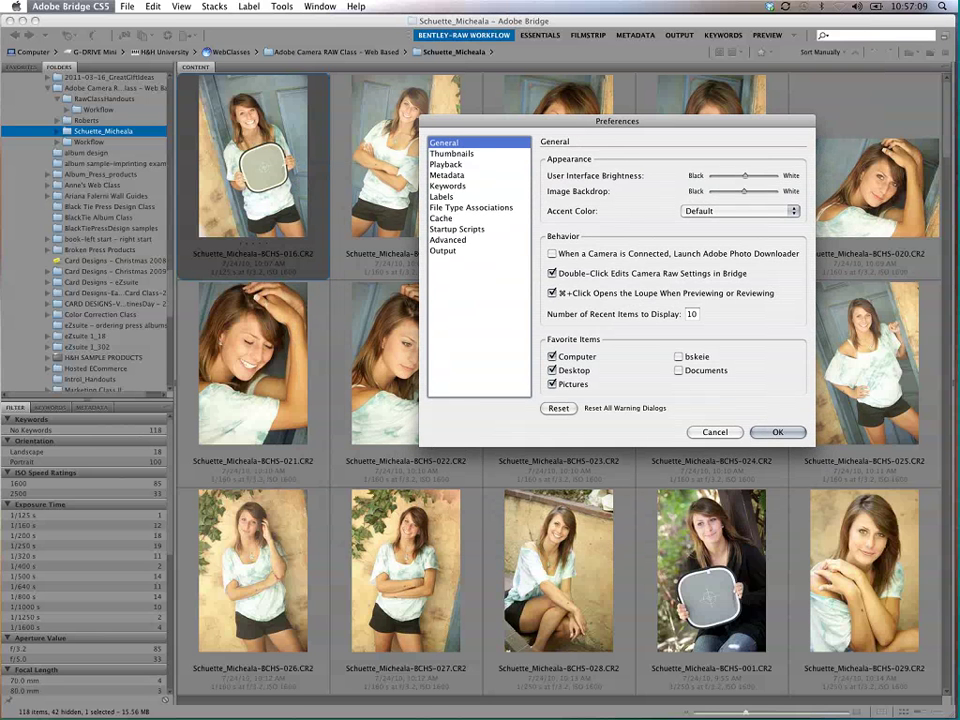
left_click_drag(745, 190, 675, 187)
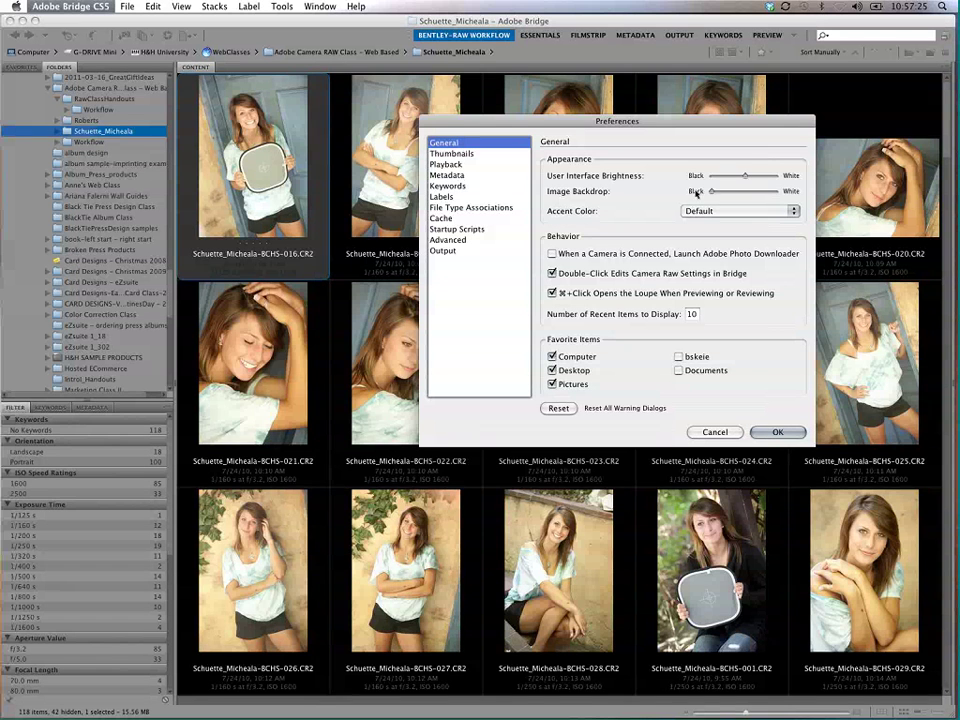
left_click_drag(727, 192, 784, 193)
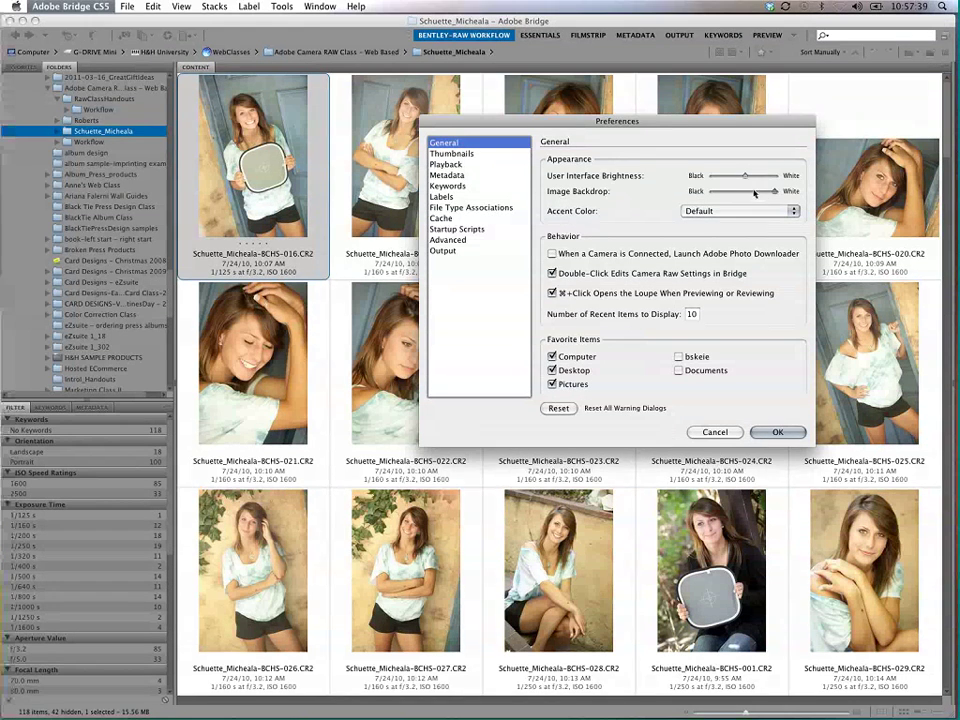
left_click_drag(775, 191, 745, 194)
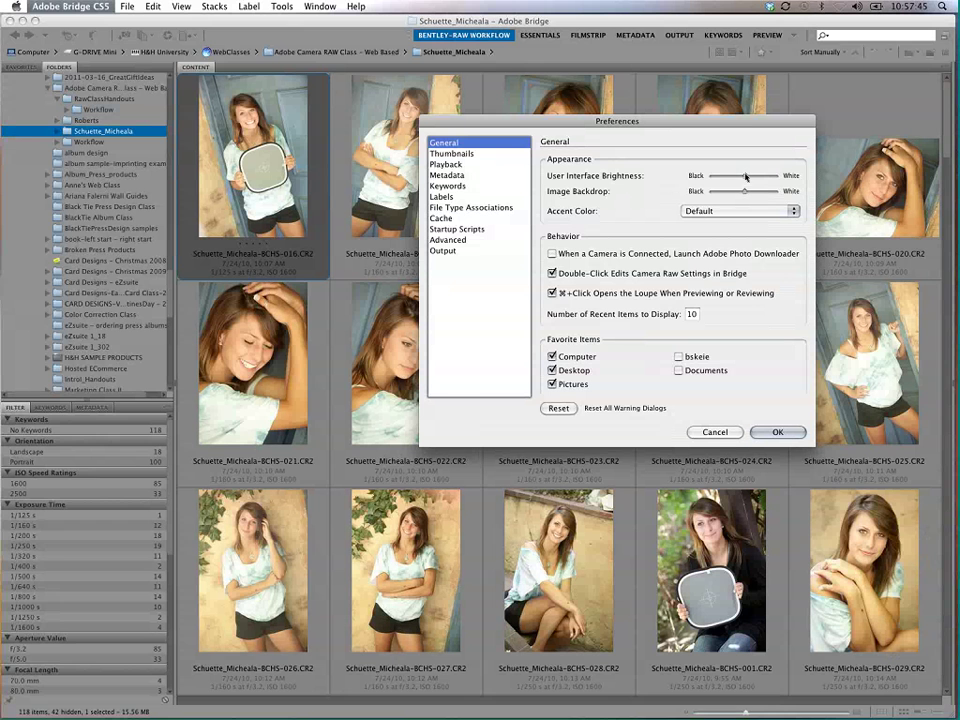
Step: Adjust the User Interface Brightness slider back and forth, settling on a slightly darker setting
left_click_drag(745, 176, 727, 179)
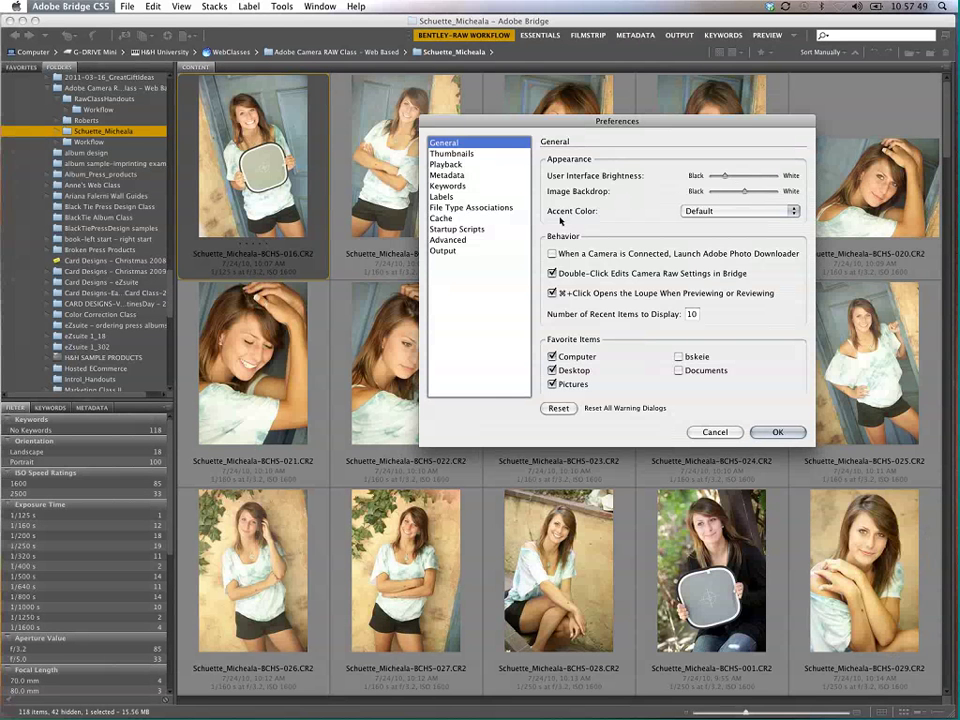
left_click_drag(726, 176, 760, 176)
left_click(734, 176)
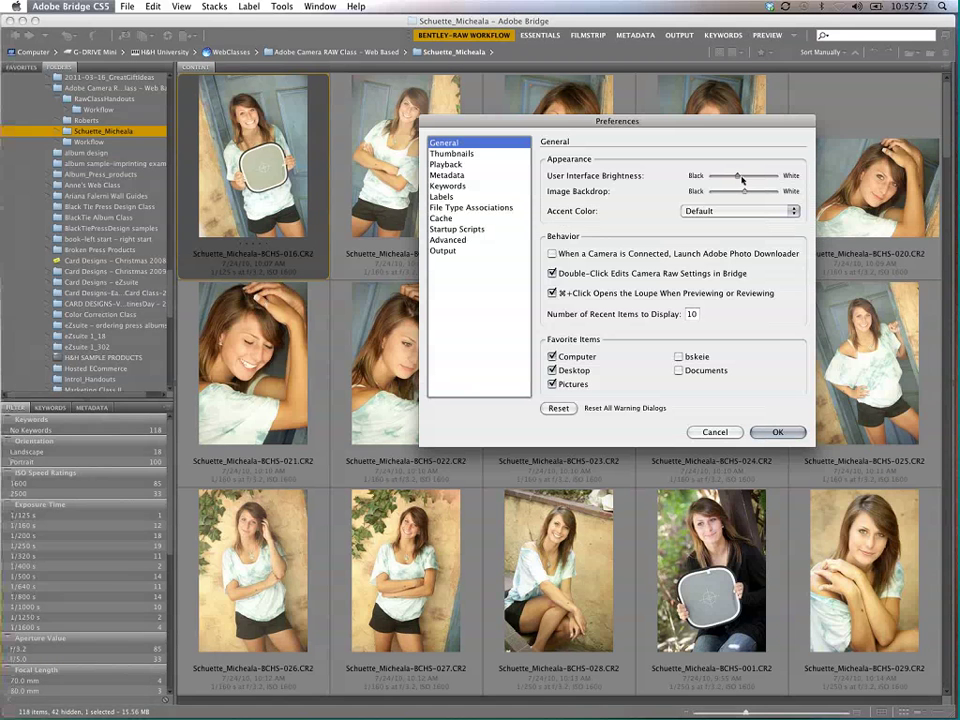
left_click_drag(737, 177, 728, 177)
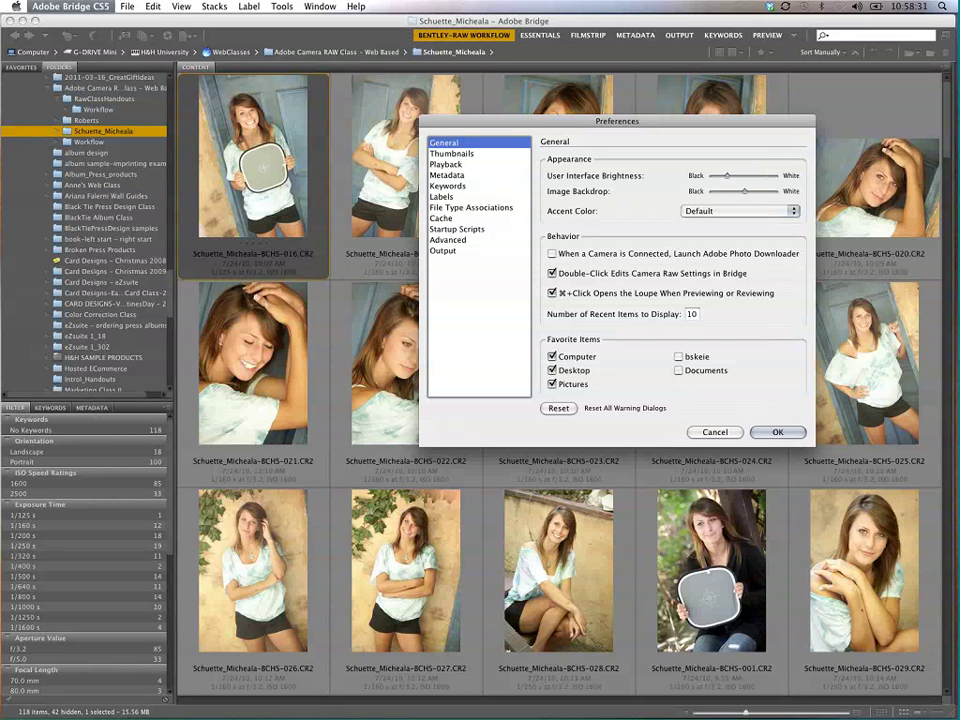
Step: Toggle the raw double-click and home-folder favourite options back off, then show Thumbnails preferences
left_click(634, 275)
left_click(567, 277)
left_click(688, 357)
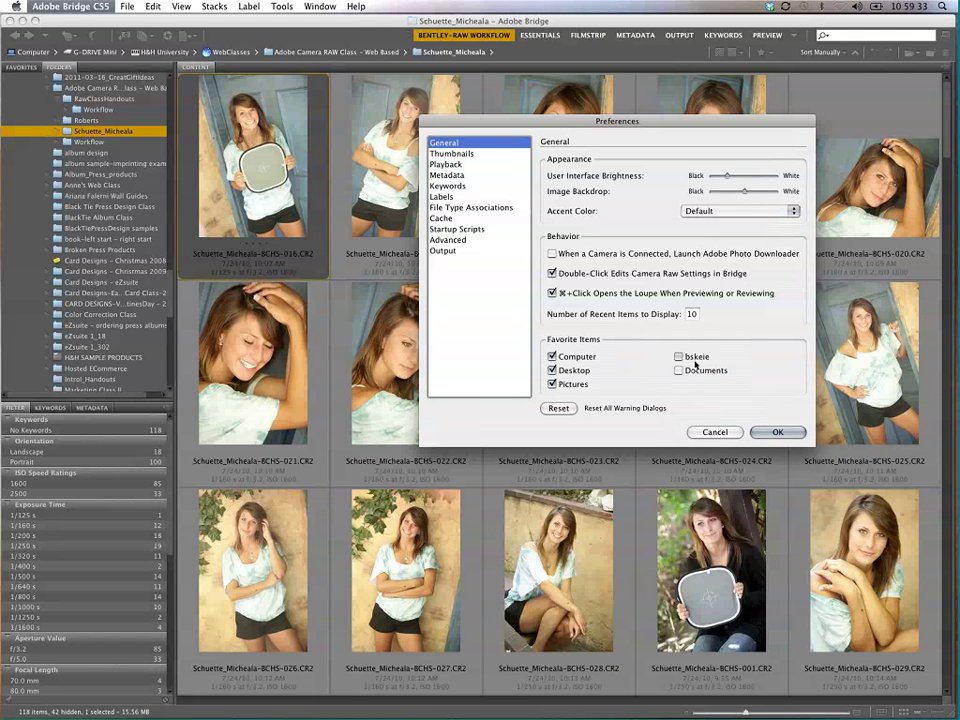
left_click(678, 357)
left_click(456, 154)
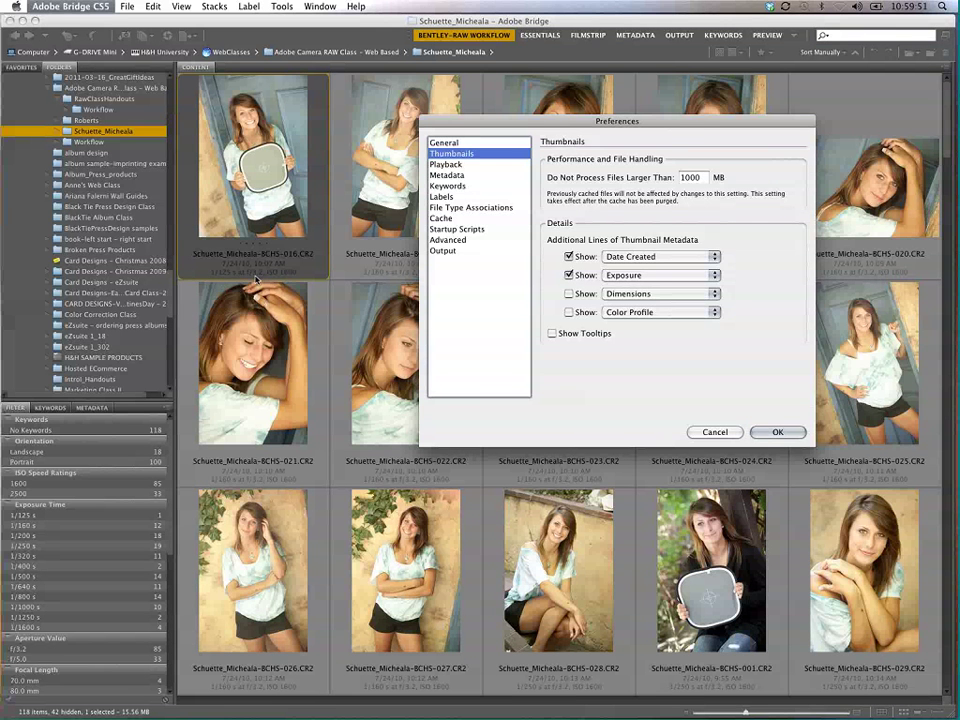
Step: Try Document Type, Color Profile, then File Size as the second thumbnail metadata line
left_click(705, 275)
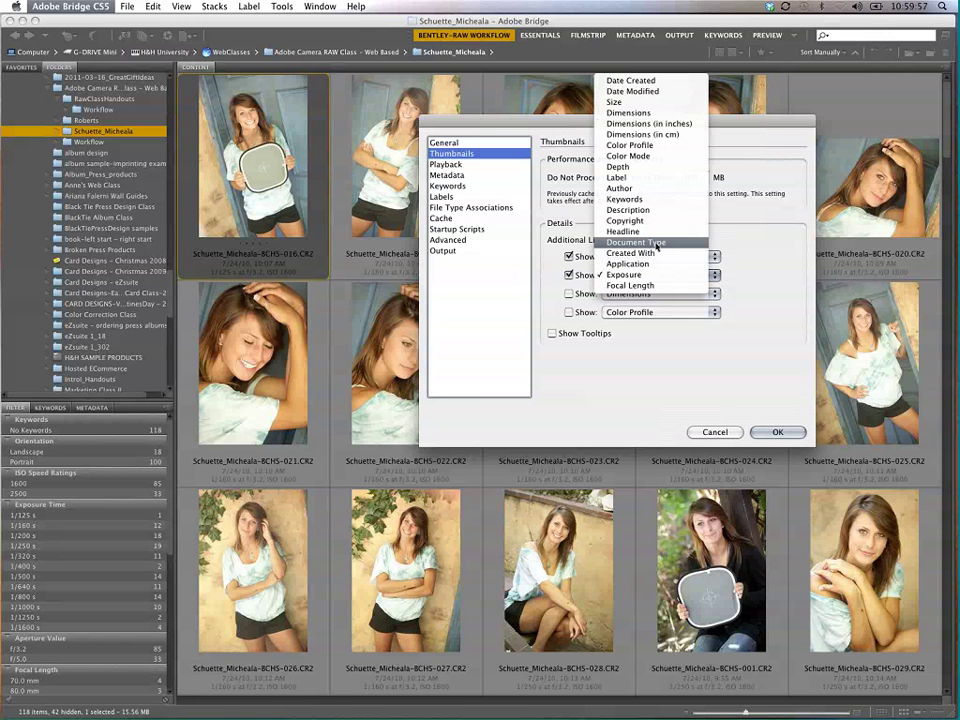
left_click(657, 243)
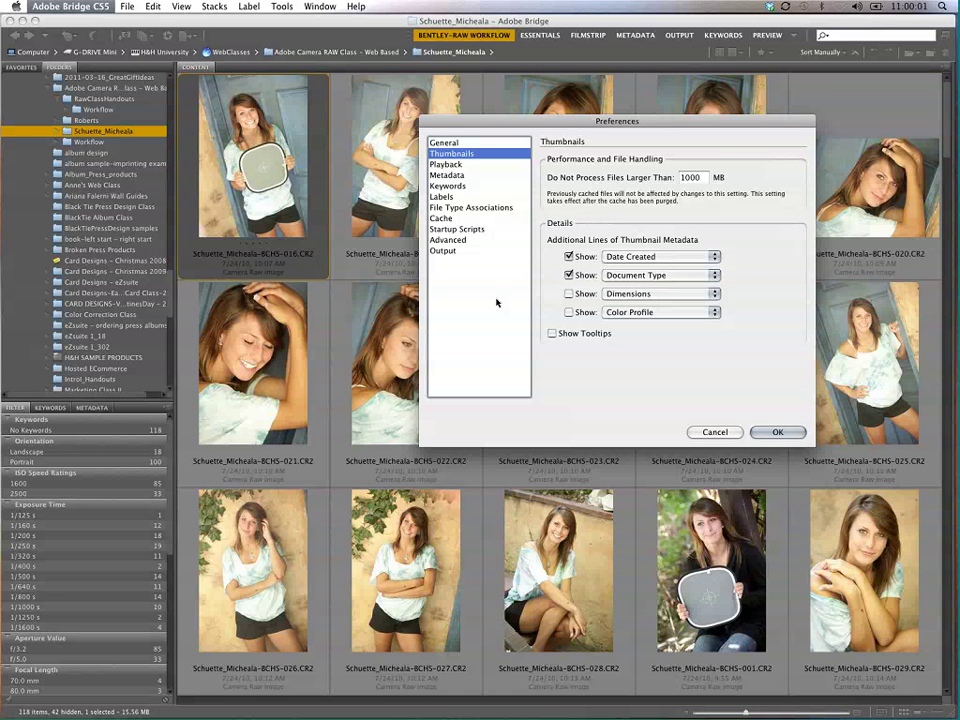
left_click(655, 275)
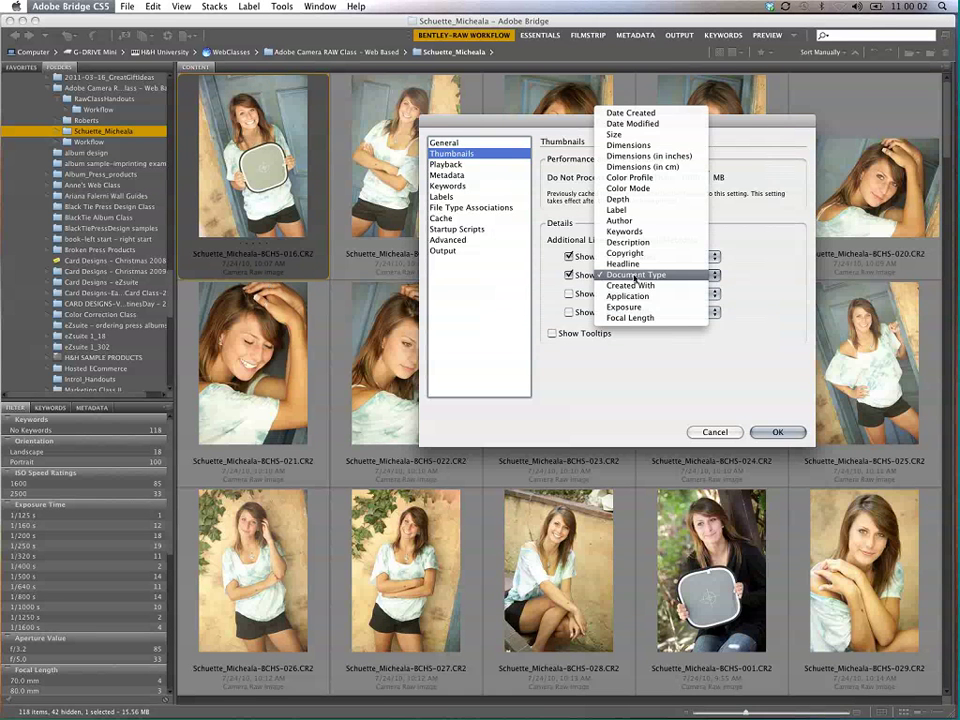
left_click(645, 177)
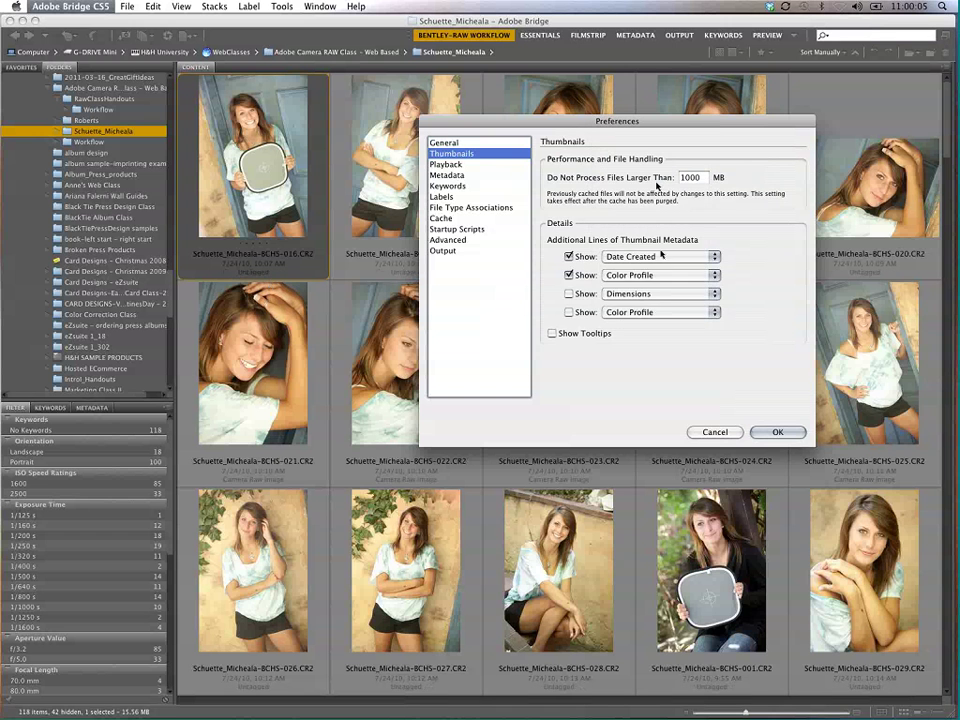
left_click(668, 275)
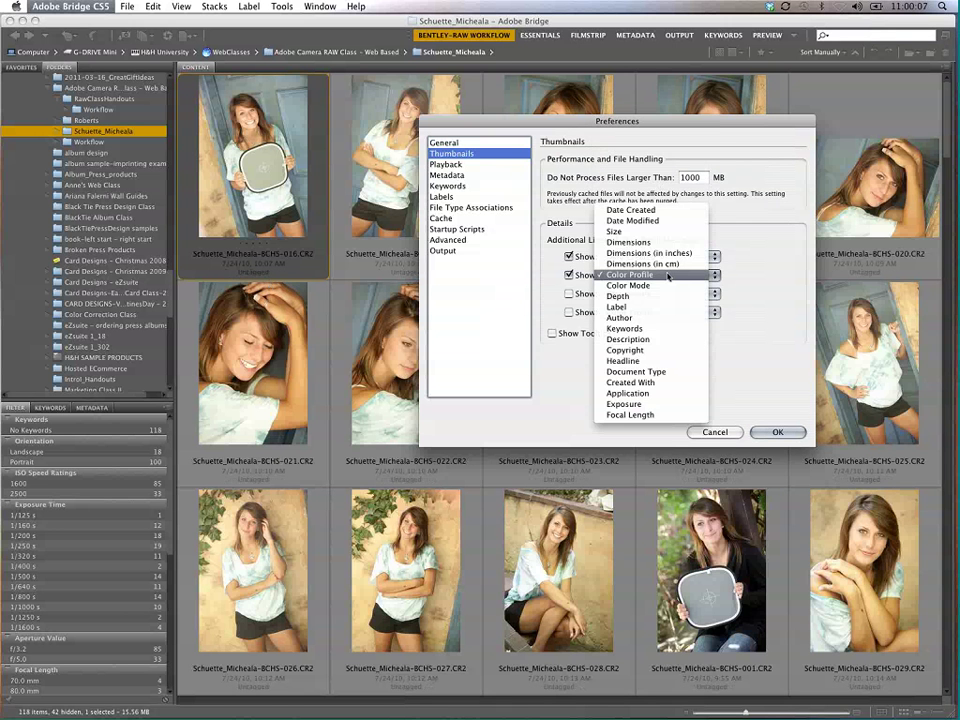
left_click(650, 231)
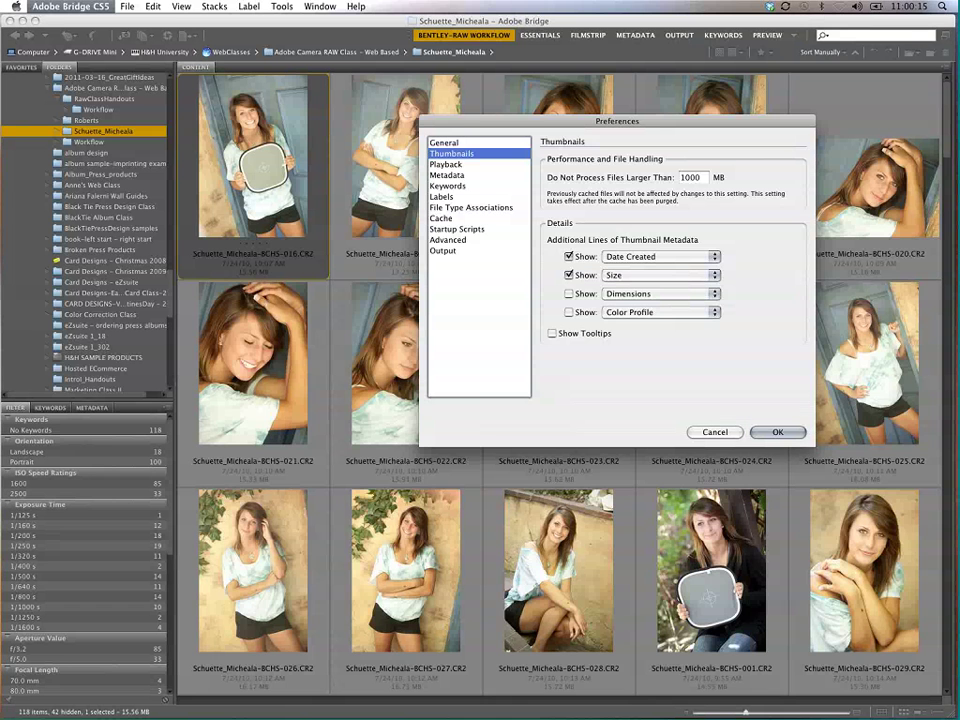
Step: Turn off Date Created and set the second thumbnail metadata line to Exposure
left_click(569, 256)
left_click(569, 275)
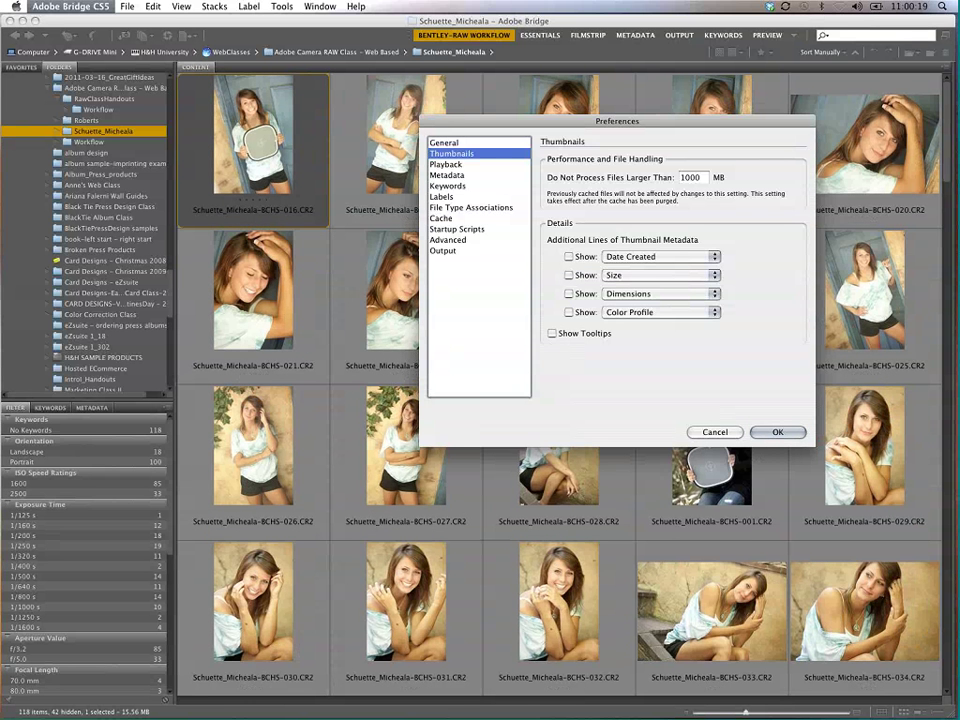
left_click(569, 256)
left_click(569, 275)
left_click(569, 256)
left_click(569, 275)
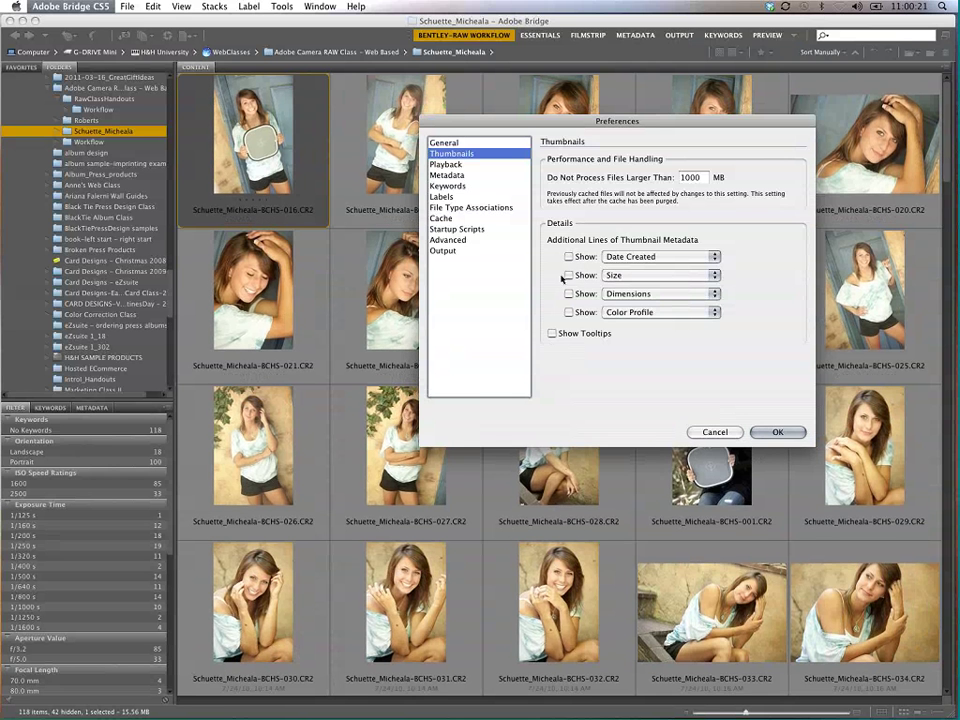
left_click(568, 275)
left_click(660, 275)
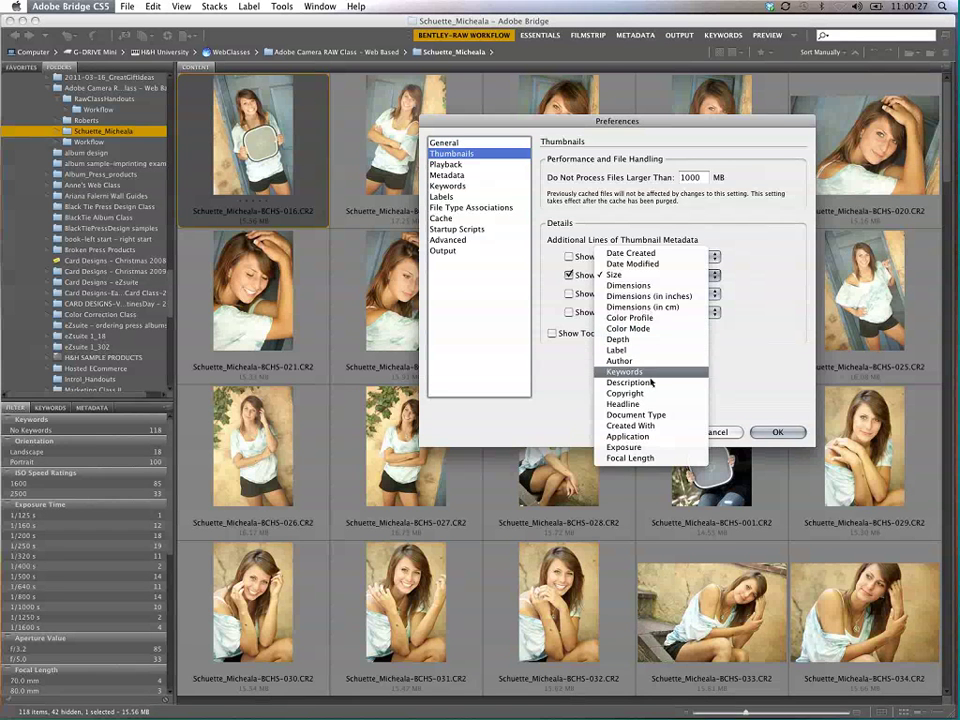
left_click(650, 447)
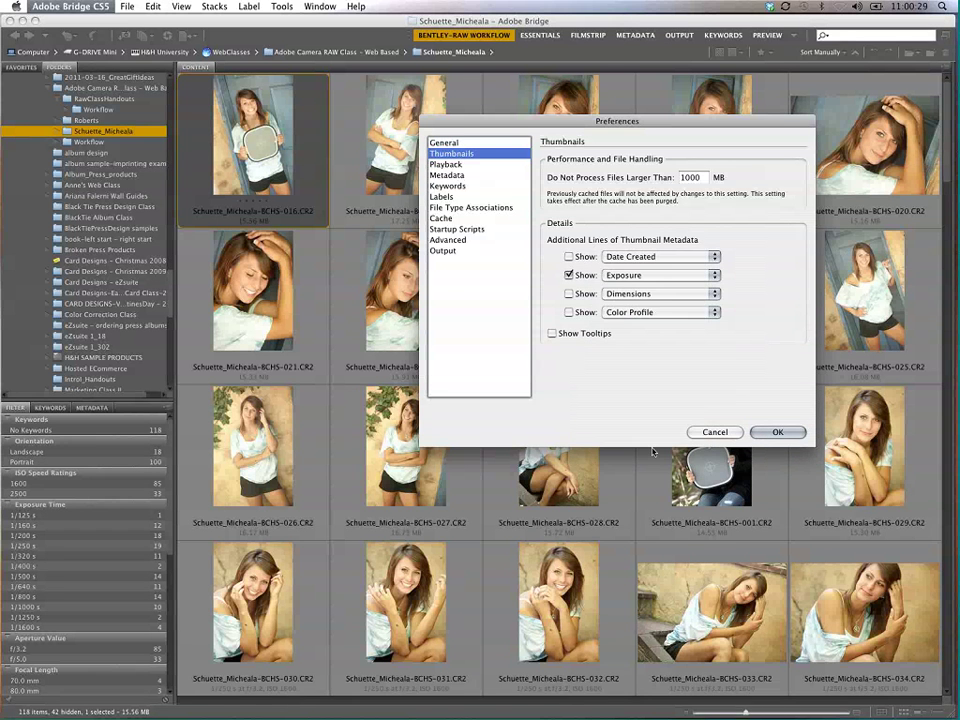
Step: Leave thumbnail tooltips off and switch to the Labels preferences page
left_click(558, 334)
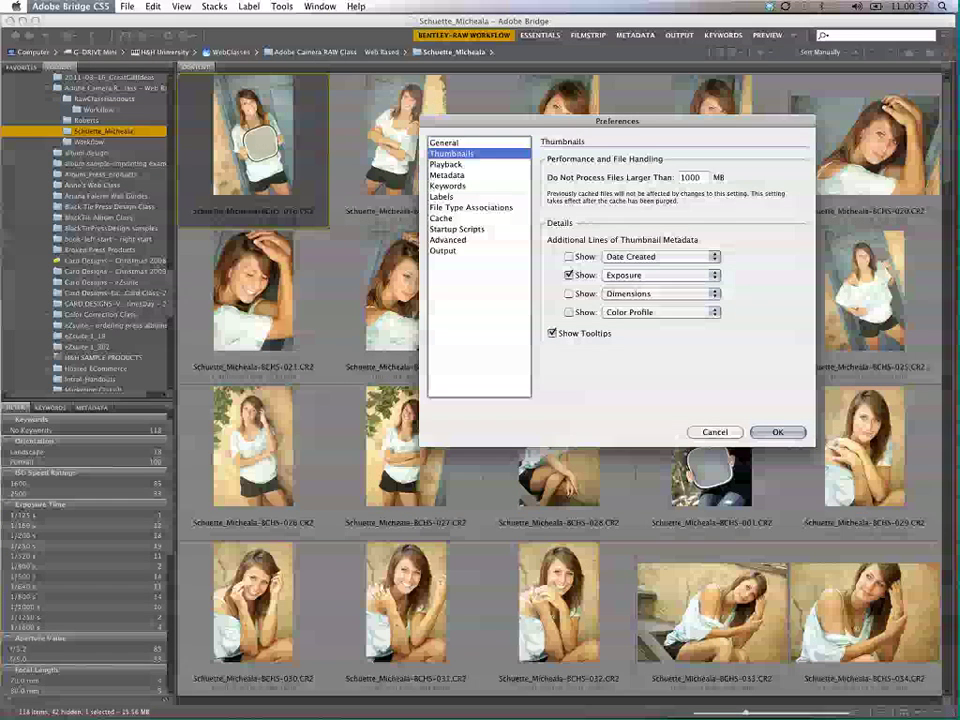
left_click(554, 336)
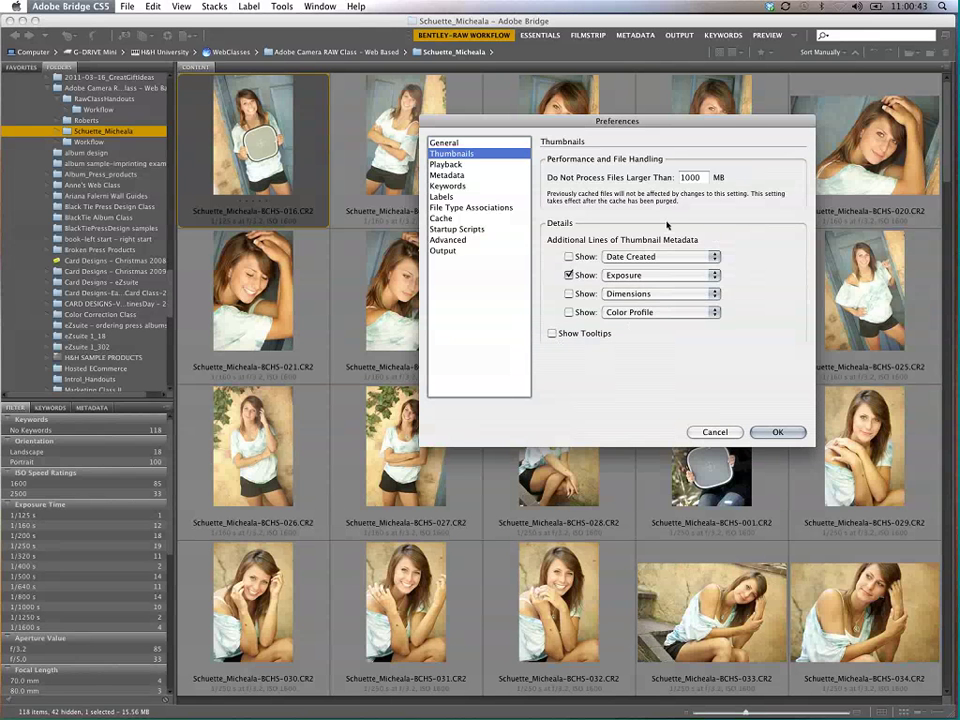
left_click(442, 197)
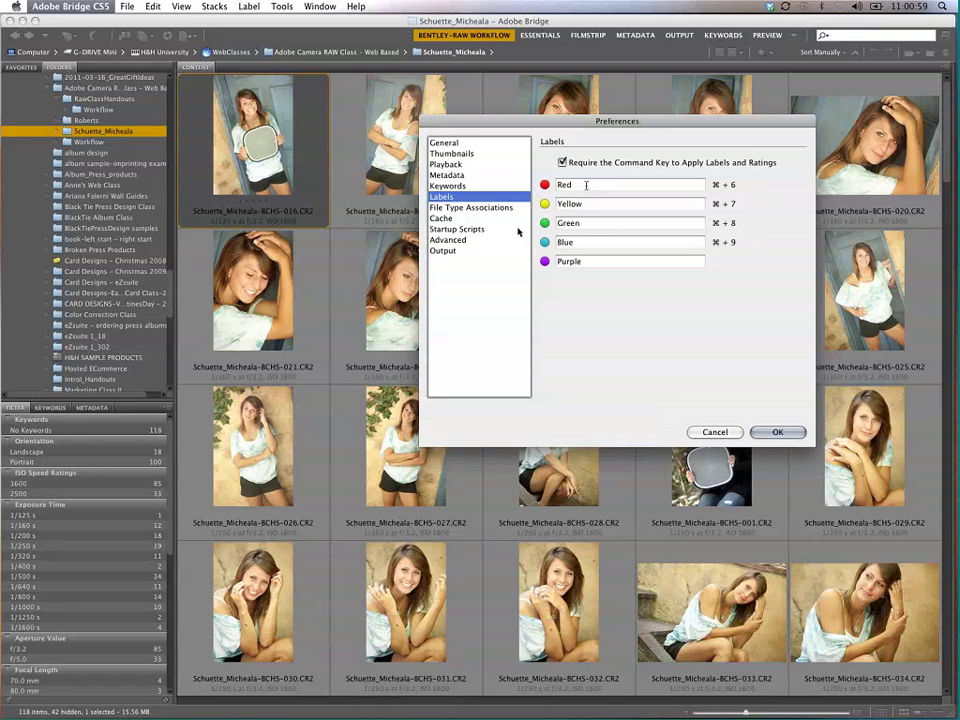
Step: Rename the Red label to 'B&W conversion'
double_click(586, 185)
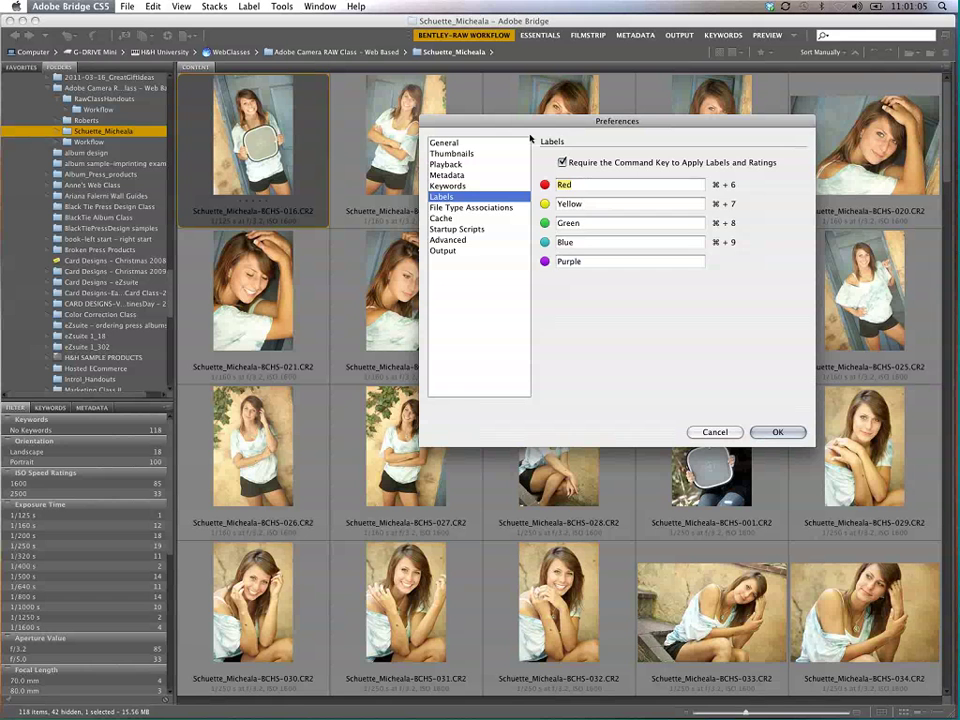
type("B")
type("Y")
type("W conversi")
type("on")
Step: Confirm the label rename, select photo 016, and toggle its red label with Cmd+6
left_click(778, 432)
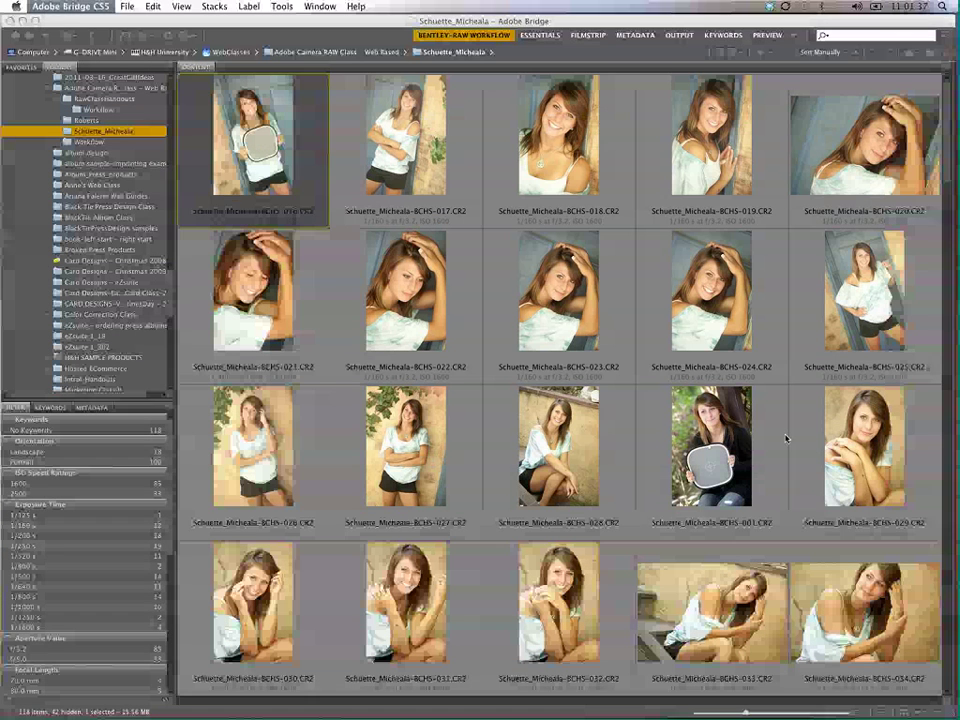
left_click(784, 437)
left_click(264, 152)
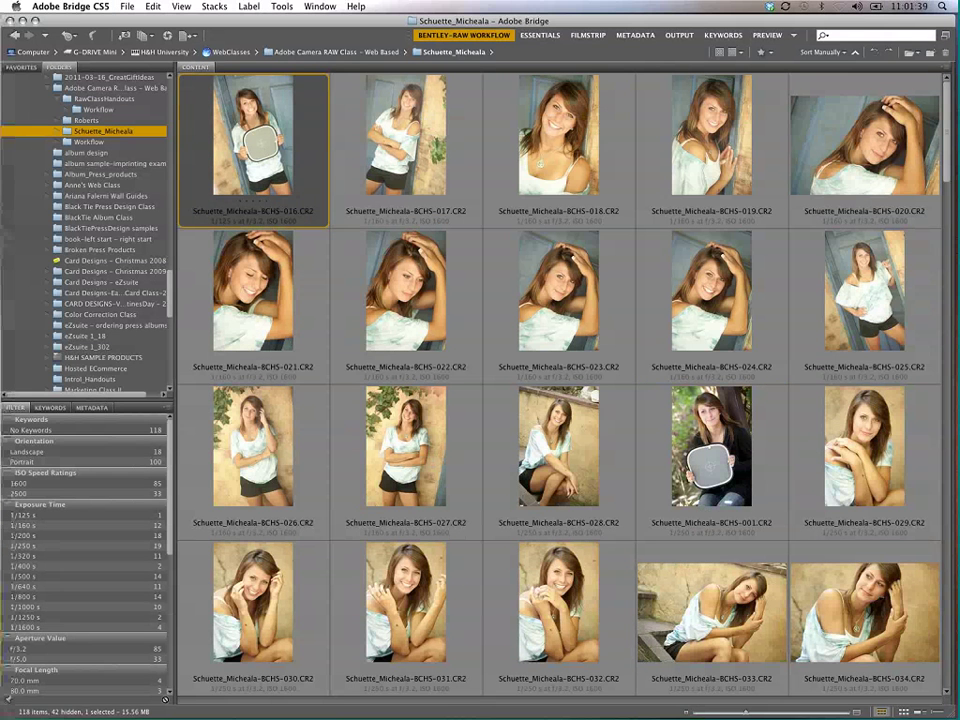
key("super+6")
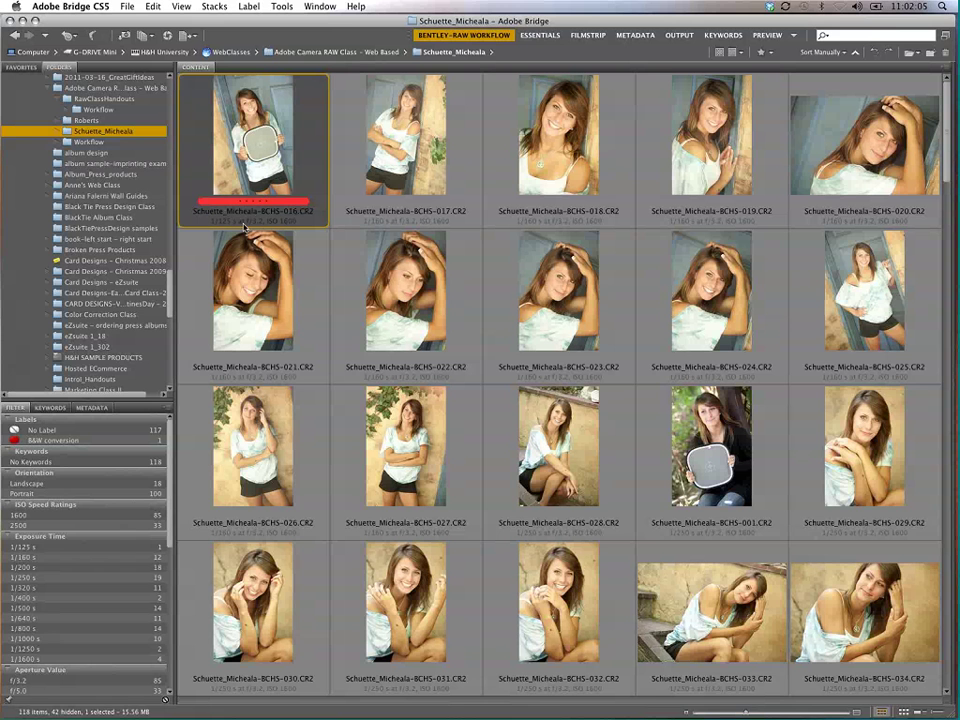
key("super+6")
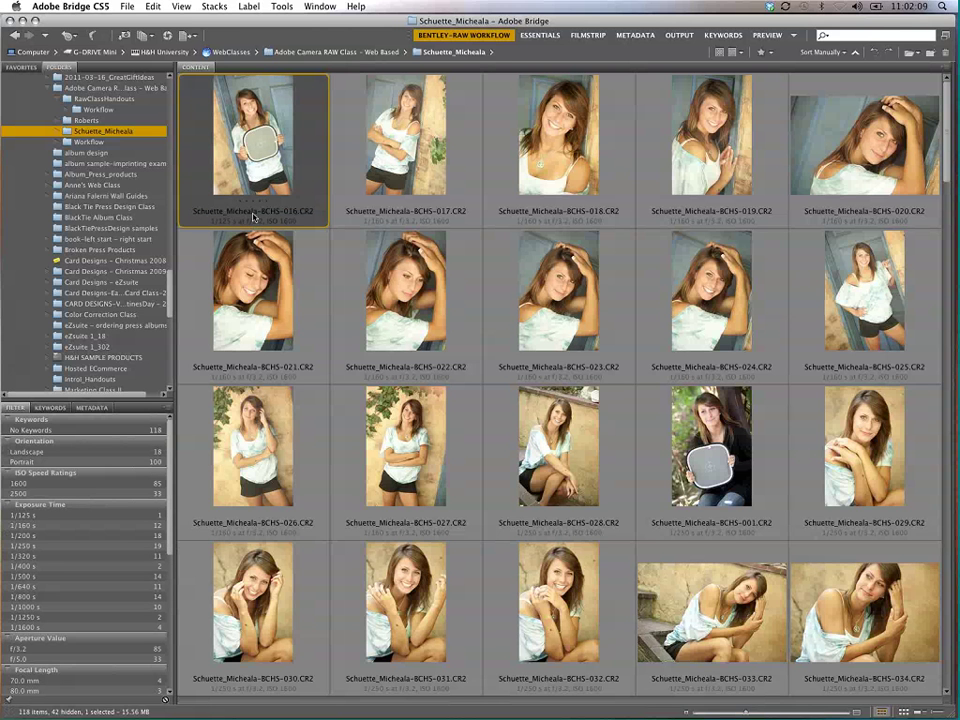
Step: Apply the B&W conversion label to photo 016 from the Label menu
left_click(248, 7)
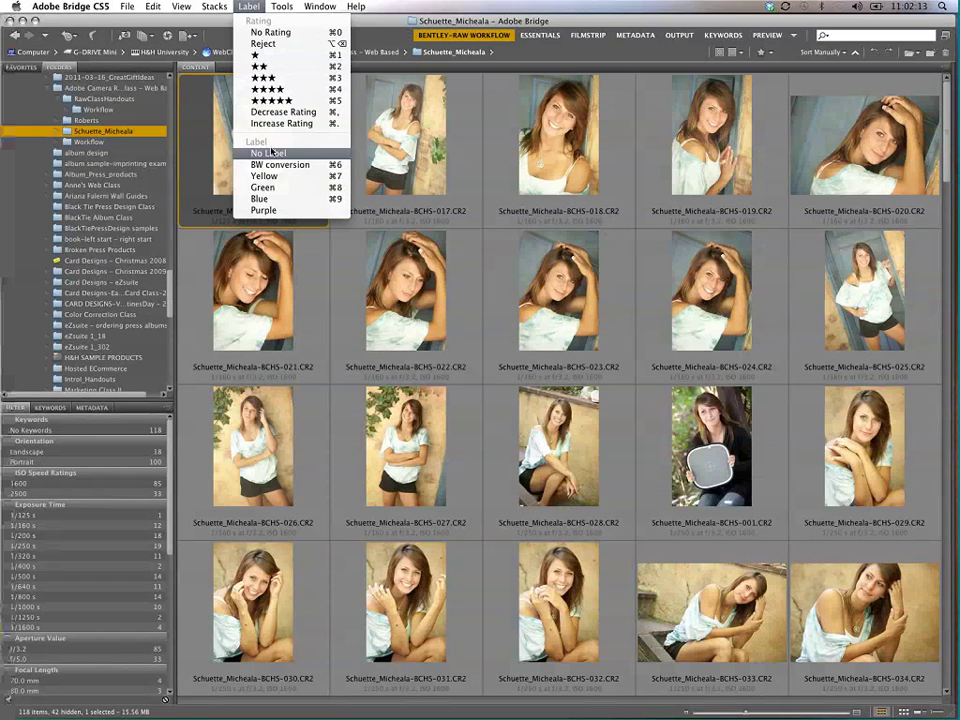
left_click(286, 165)
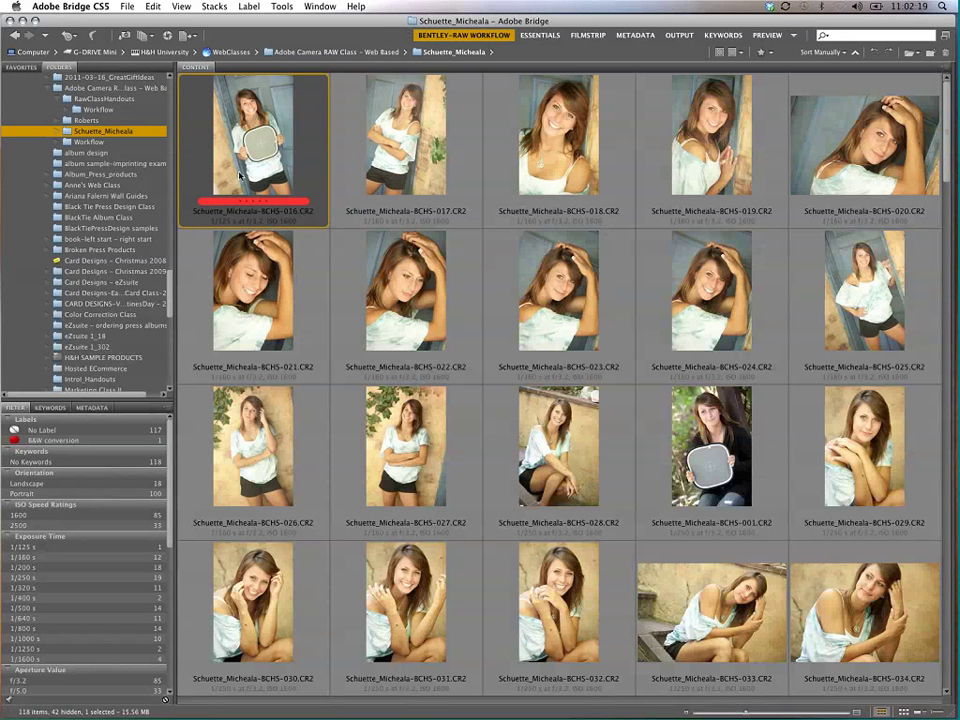
left_click(80, 7)
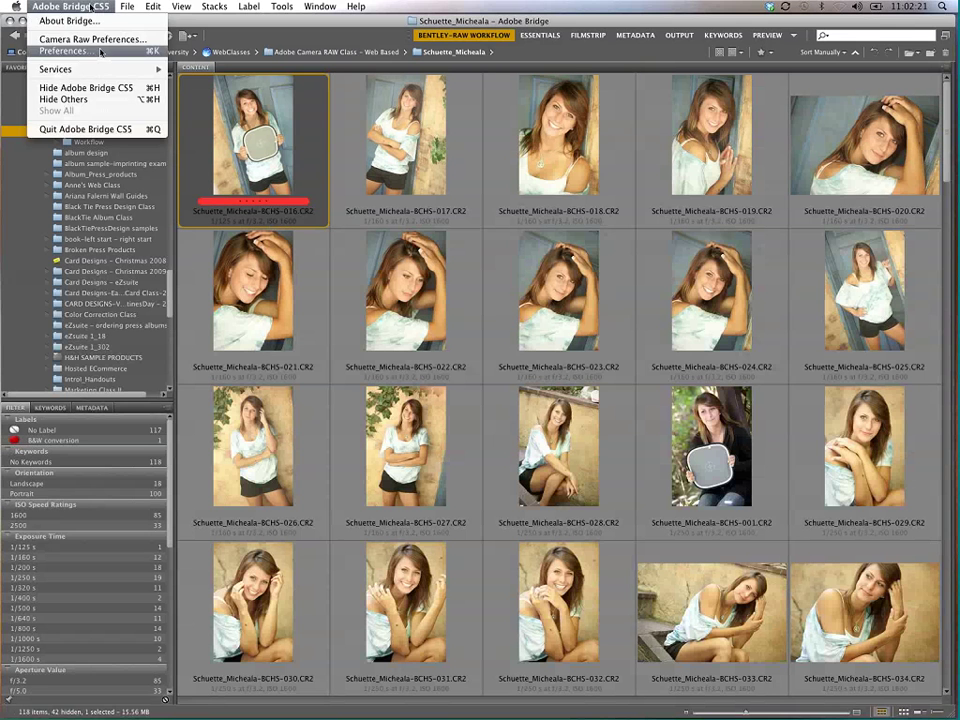
Step: Rename the B&W conversion label back to 'Red', then toggle photo 016's label with Cmd+6
left_click(65, 50)
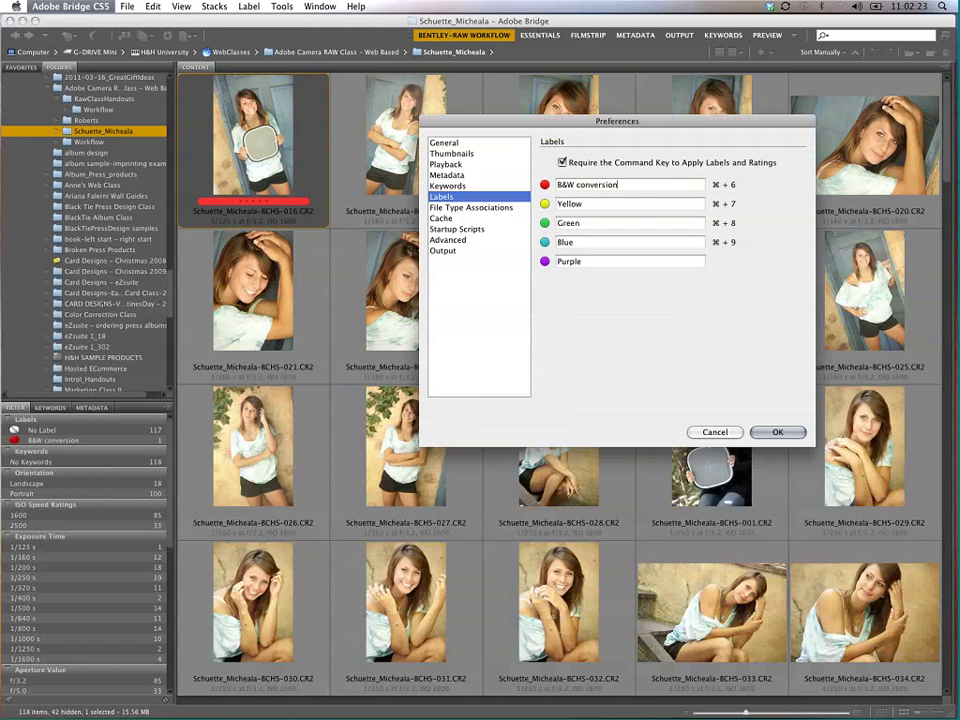
key("Tab")
type("Red")
key("Return")
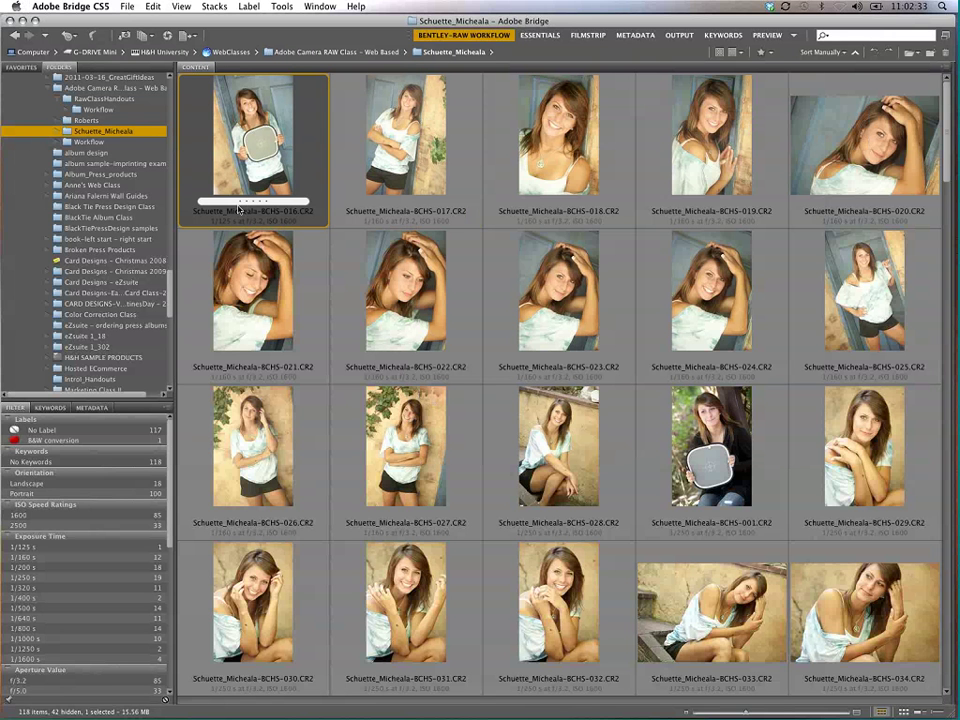
key("super+6")
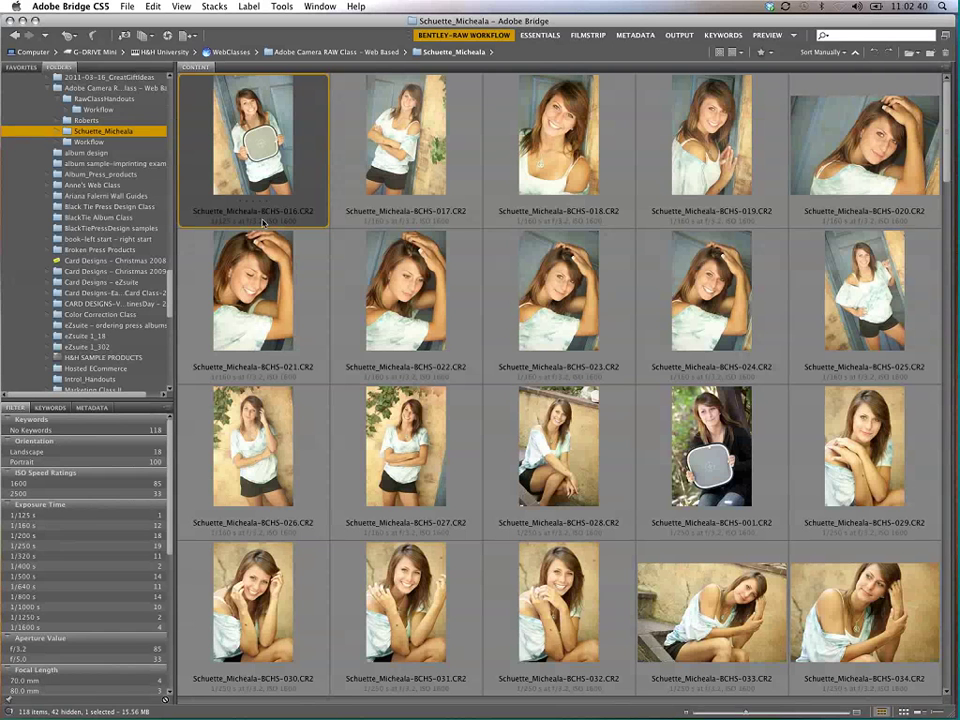
Step: Toggle photo 016's Red label with Cmd+6, check the Label menu, then open the View menu
key("super+6")
key("super+6")
left_click(249, 6)
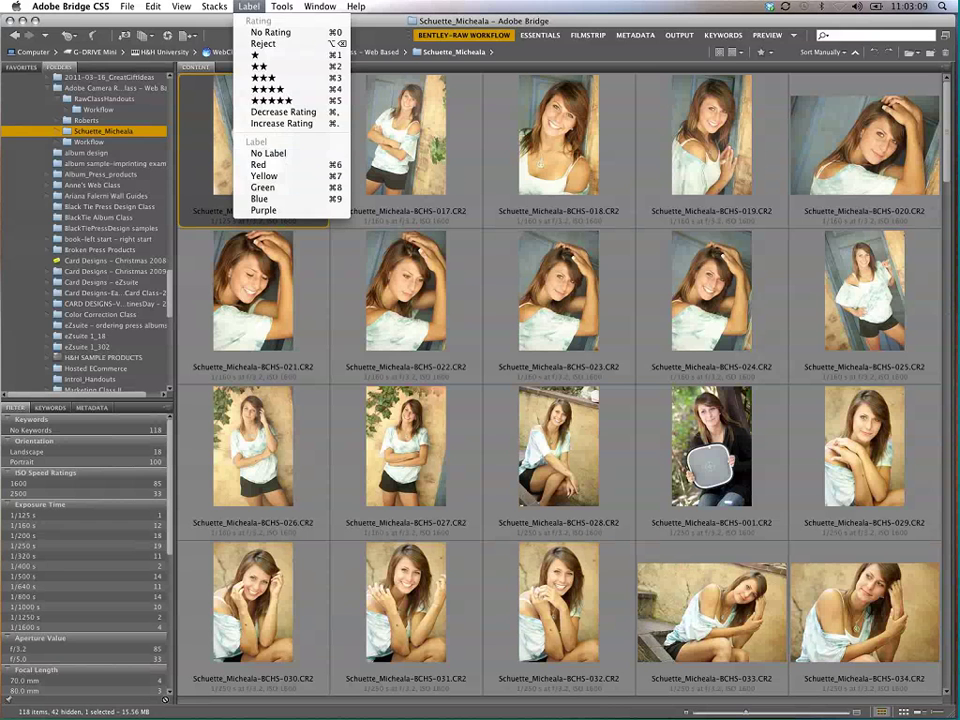
key("Escape")
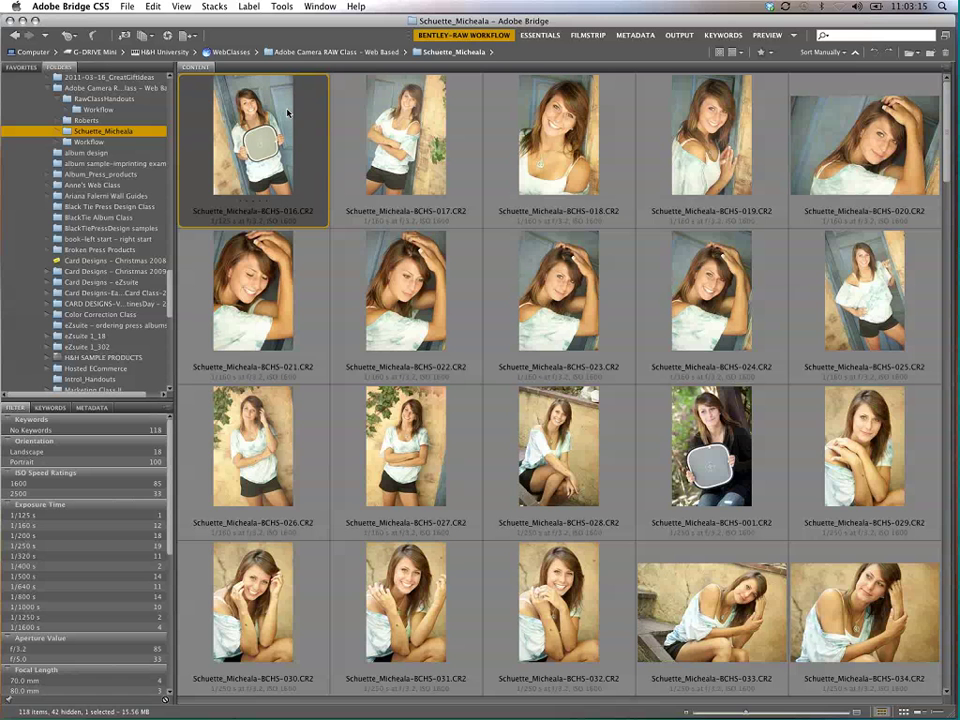
left_click(279, 6)
mouse_move(188, 6)
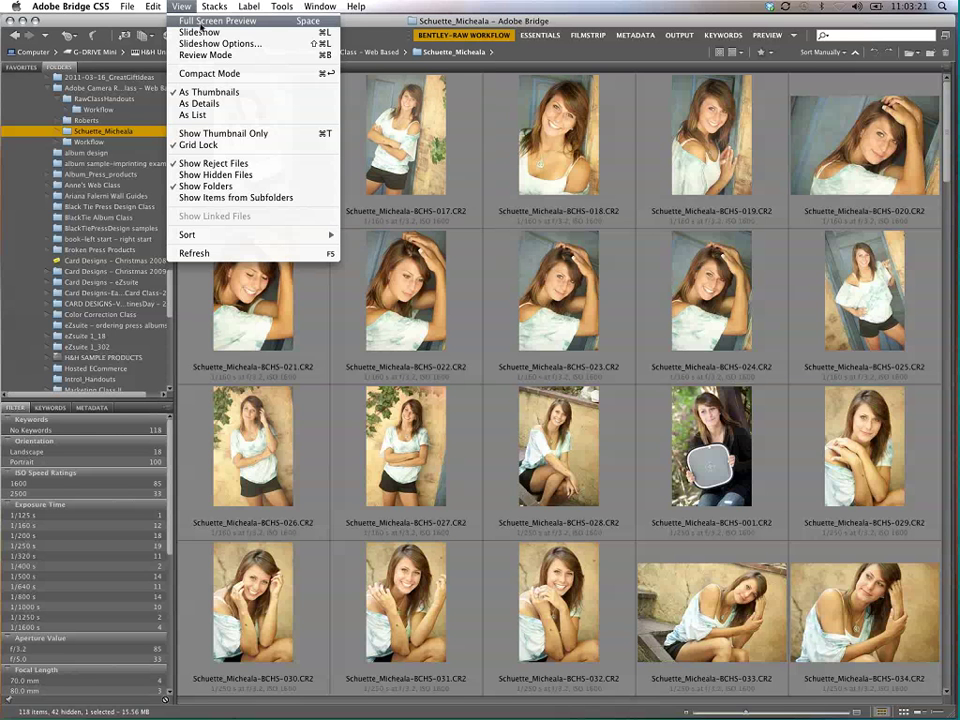
Step: Show photo 016 in Full Screen Preview and zoom to 100% on the face
left_click(284, 21)
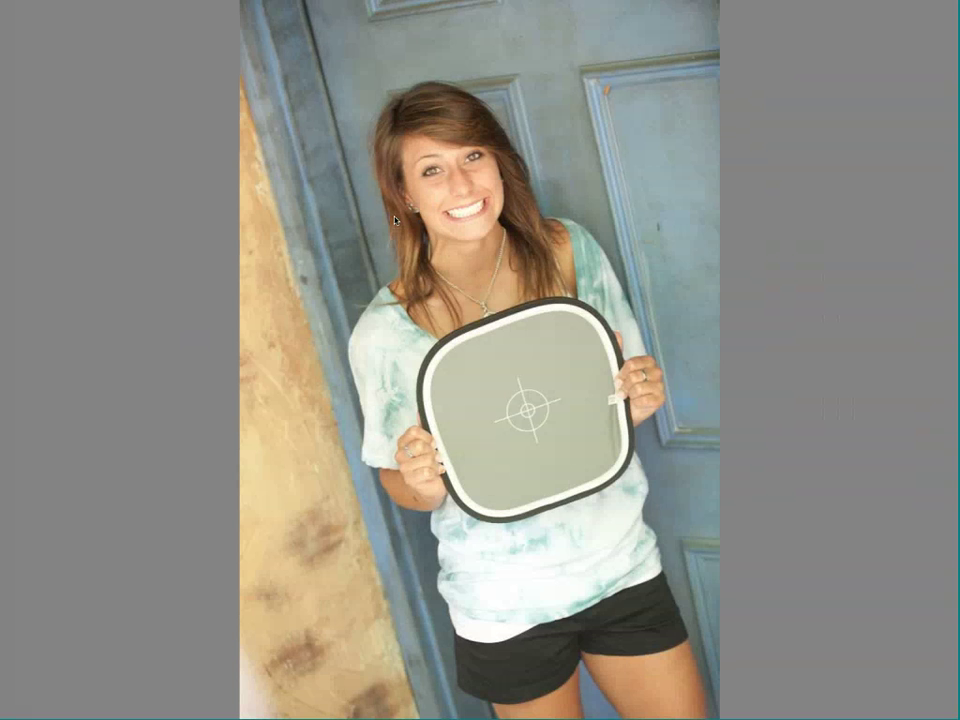
left_click(432, 230)
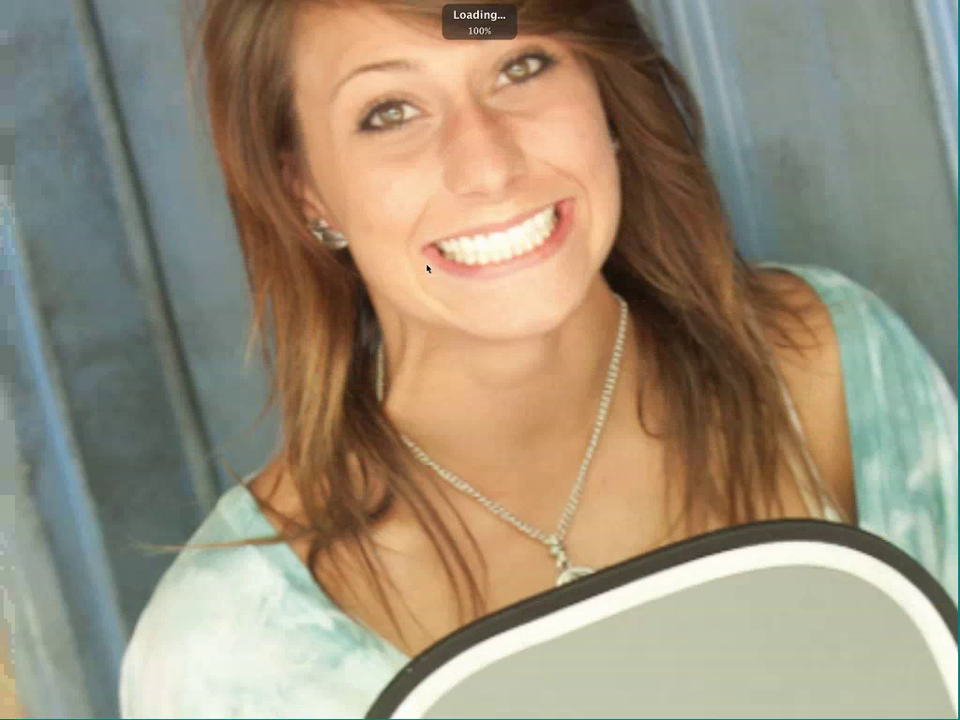
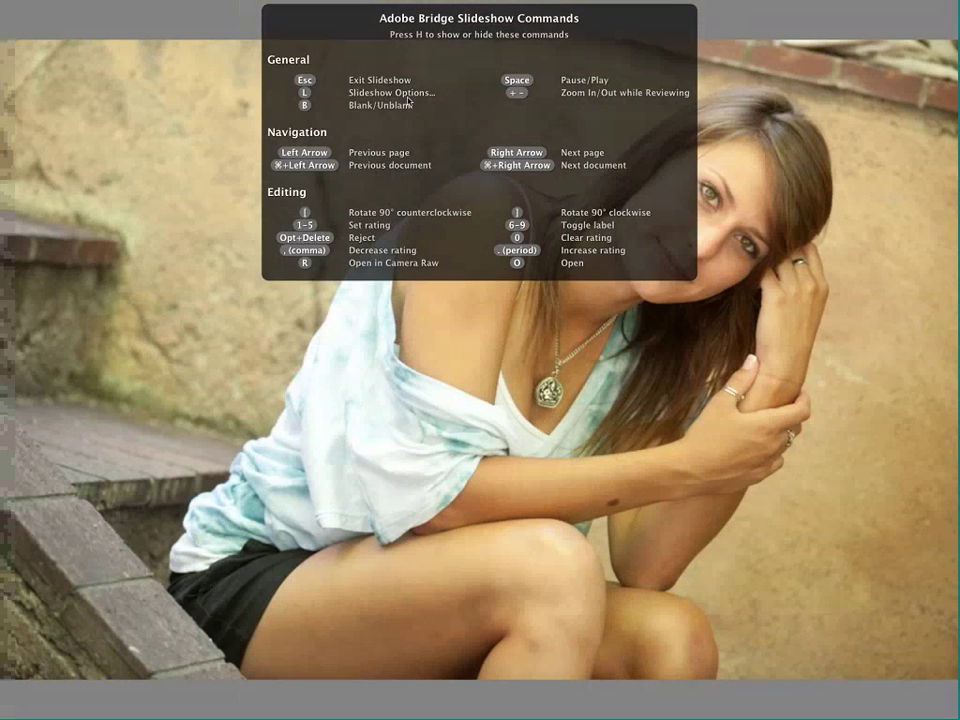
Step: Set the slideshow to zoom back and forth with 1-second slides, keeping the Dissolve transition
key("l")
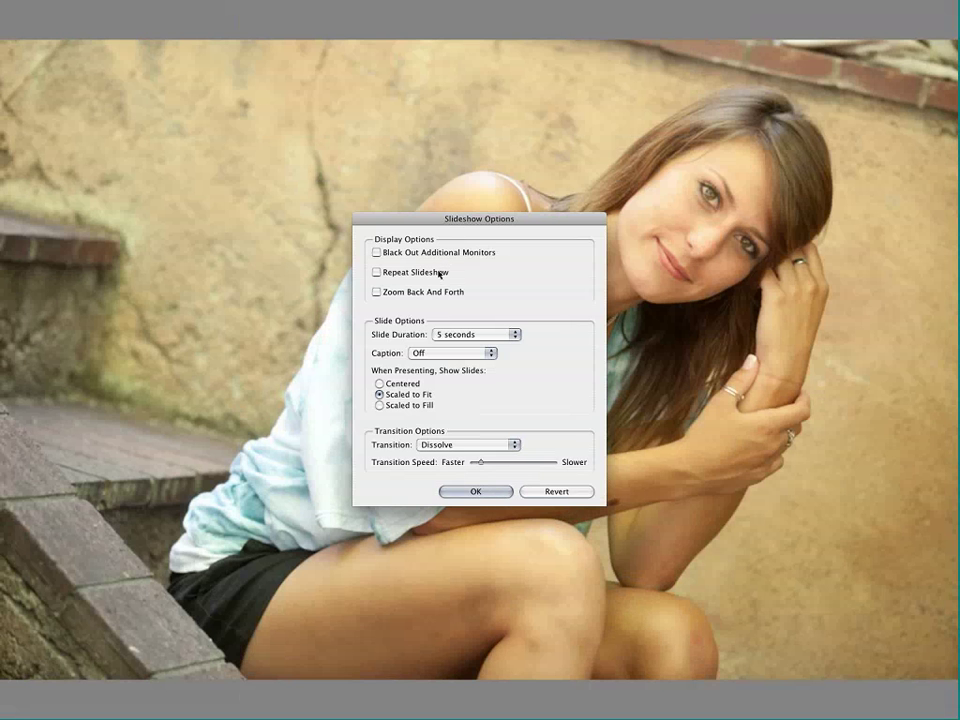
left_click(392, 292)
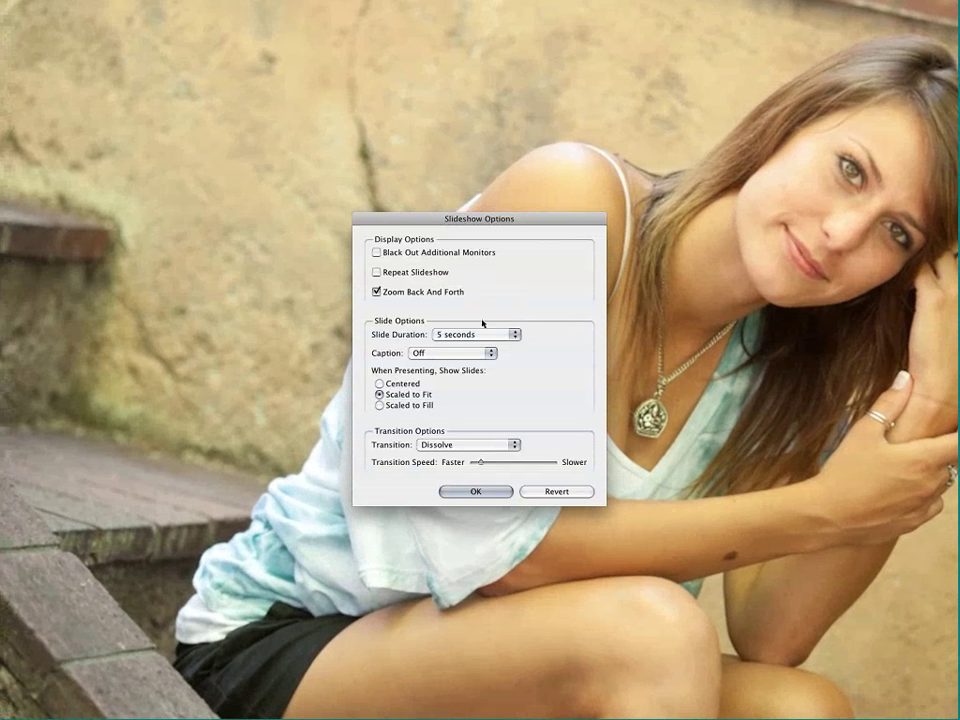
left_click(463, 334)
left_click(463, 334)
left_click(440, 334)
left_click(445, 322)
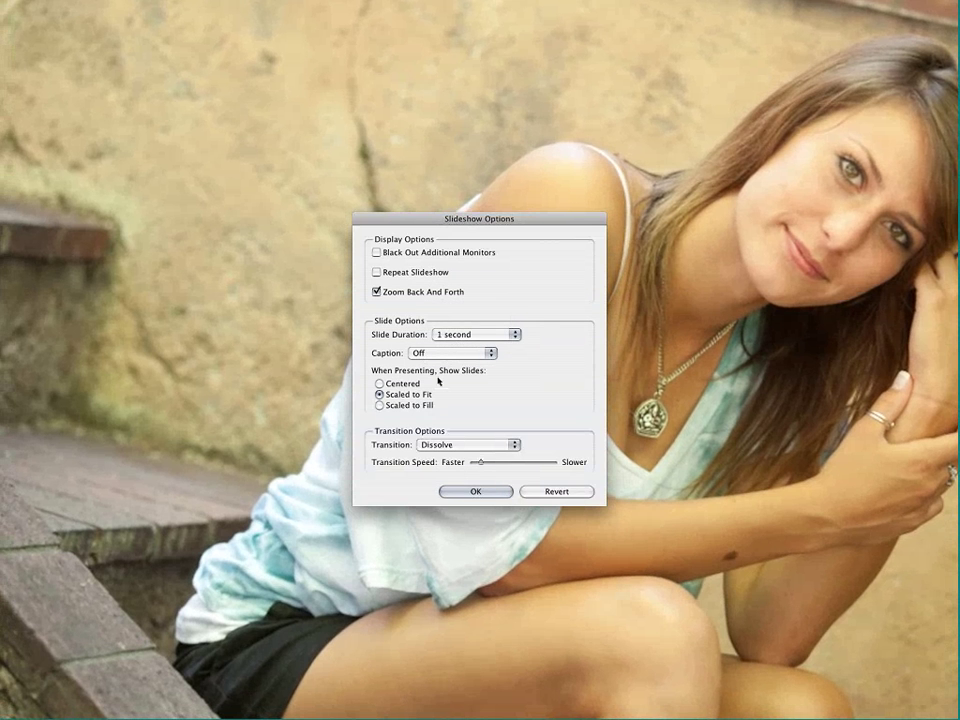
left_click(480, 445)
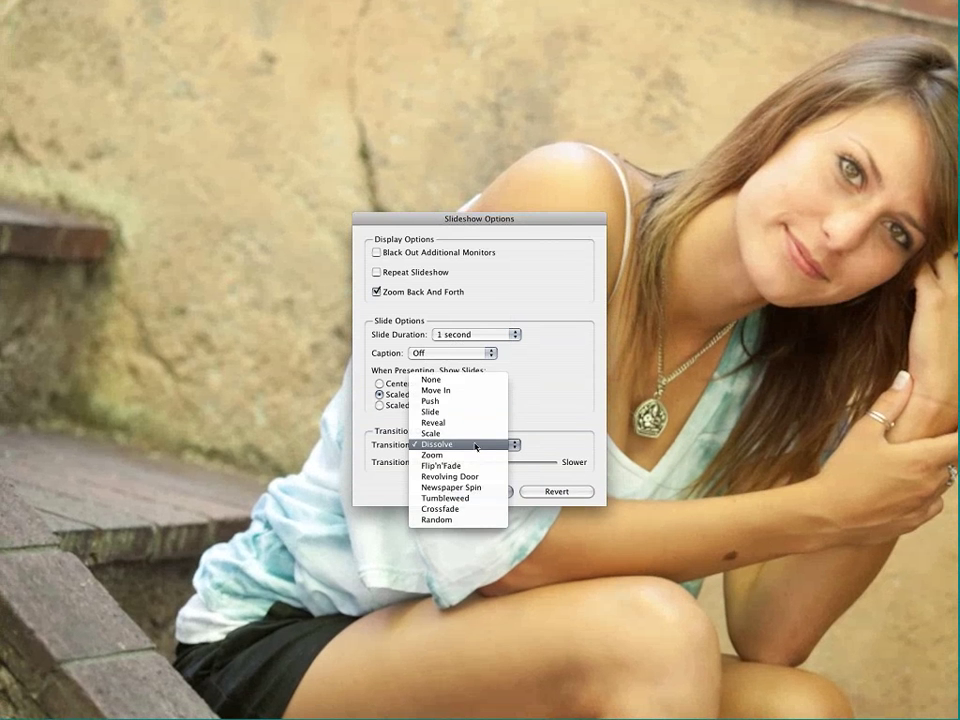
left_click(478, 445)
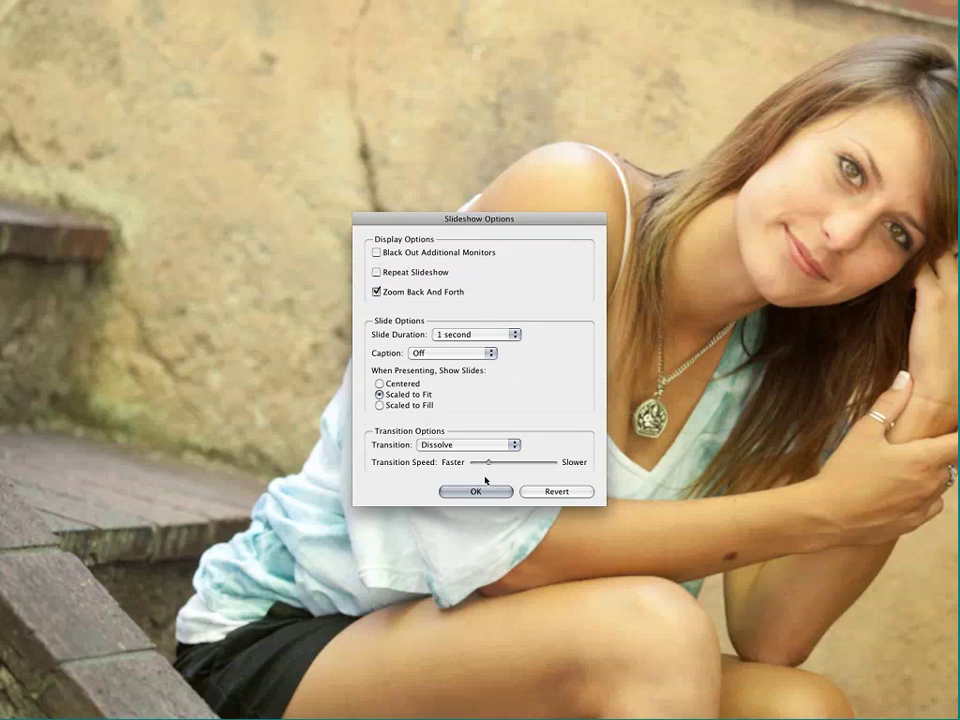
left_click(489, 494)
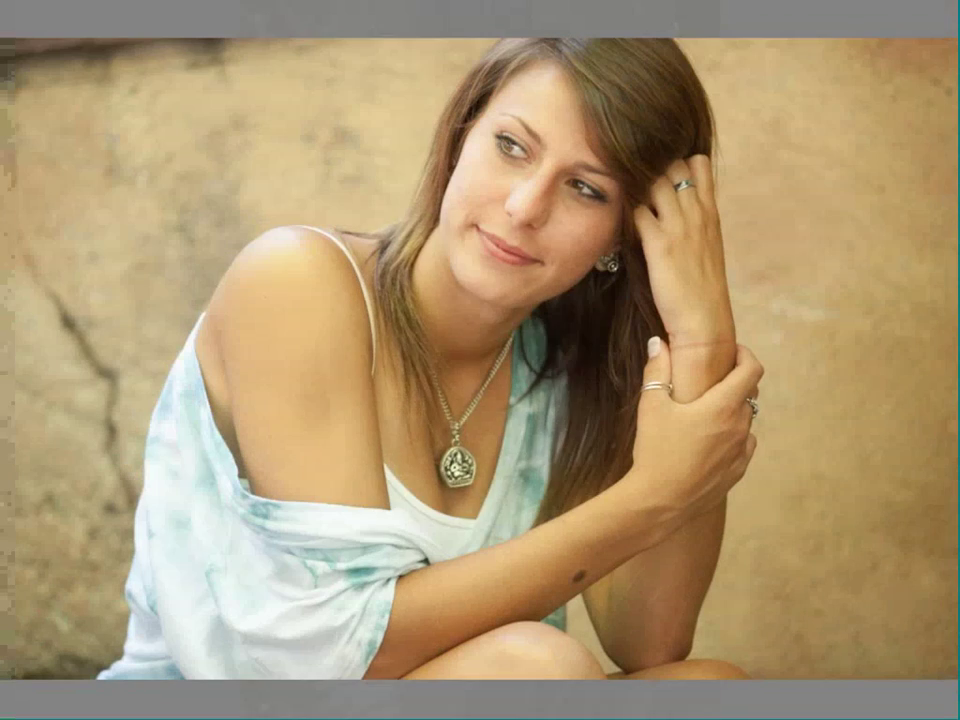
Step: Untick Zoom Back And Forth, try Compact, Full and Page Number captions, then set captions Off
key("o")
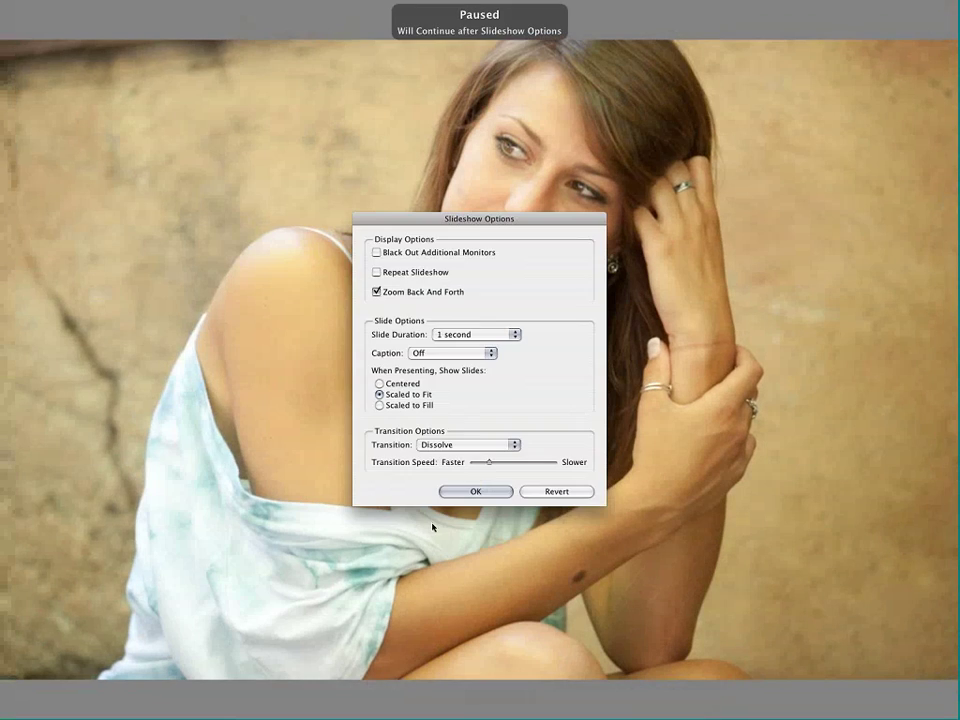
left_click(424, 292)
left_click(474, 358)
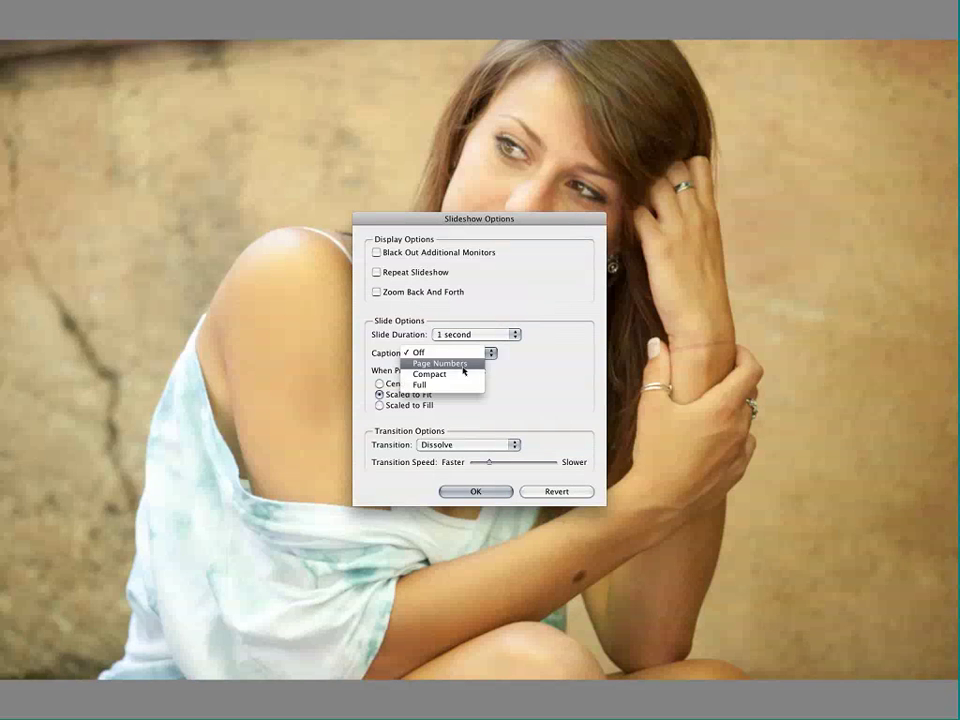
left_click(462, 374)
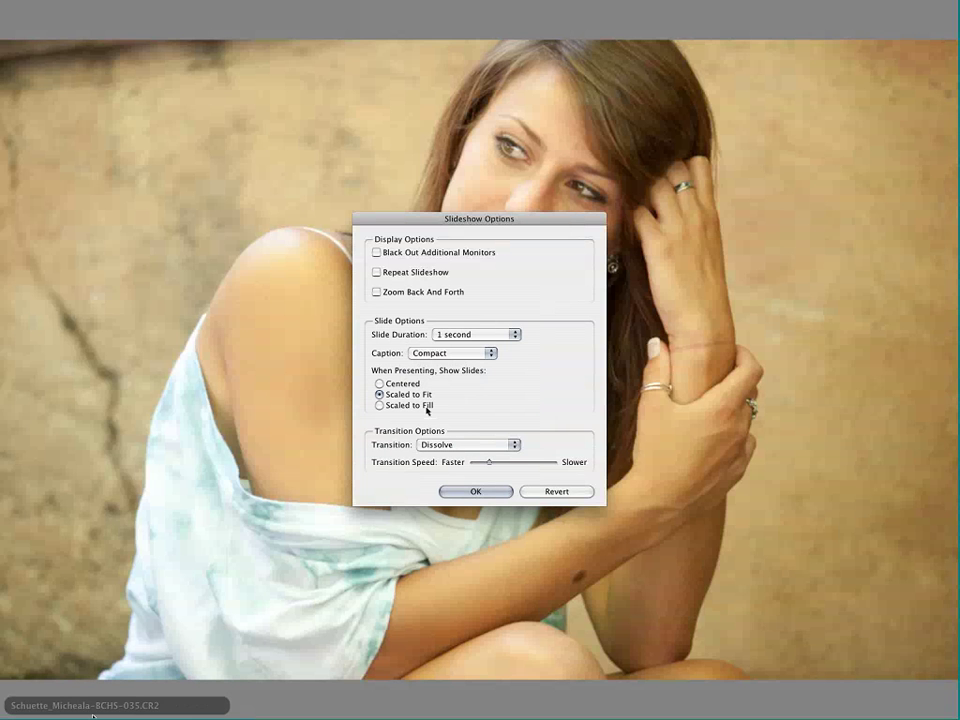
left_click(457, 357)
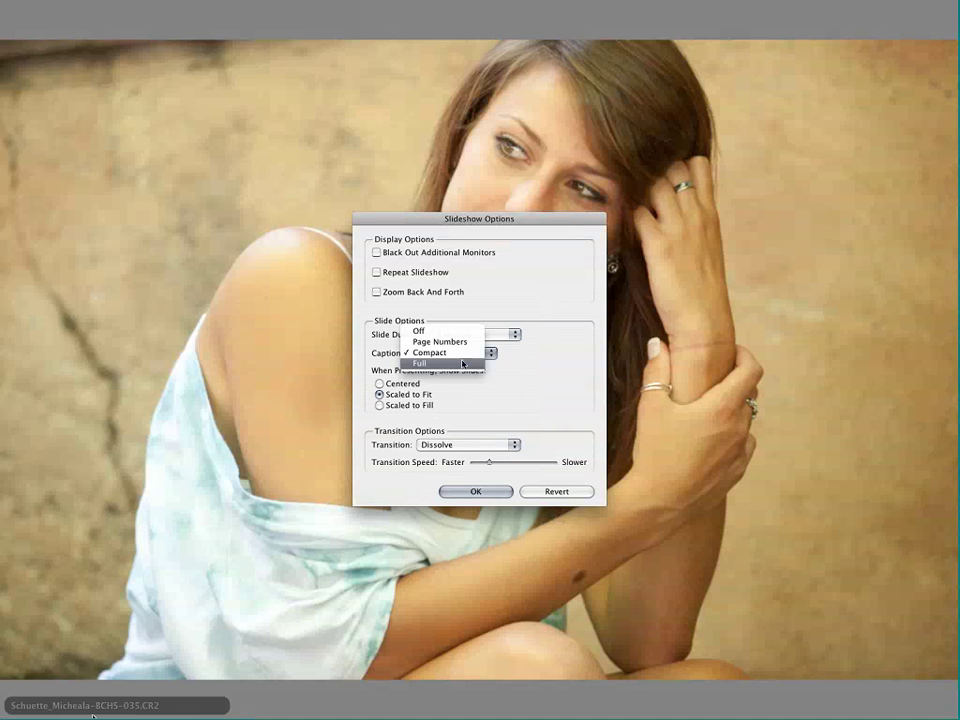
left_click(462, 364)
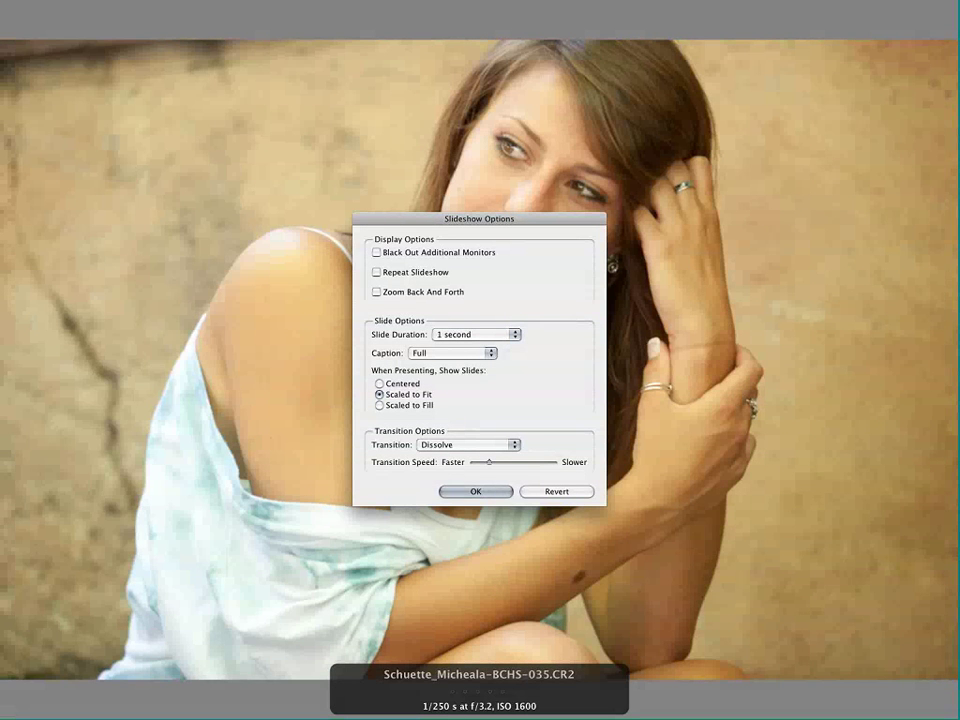
left_click(452, 353)
left_click(451, 331)
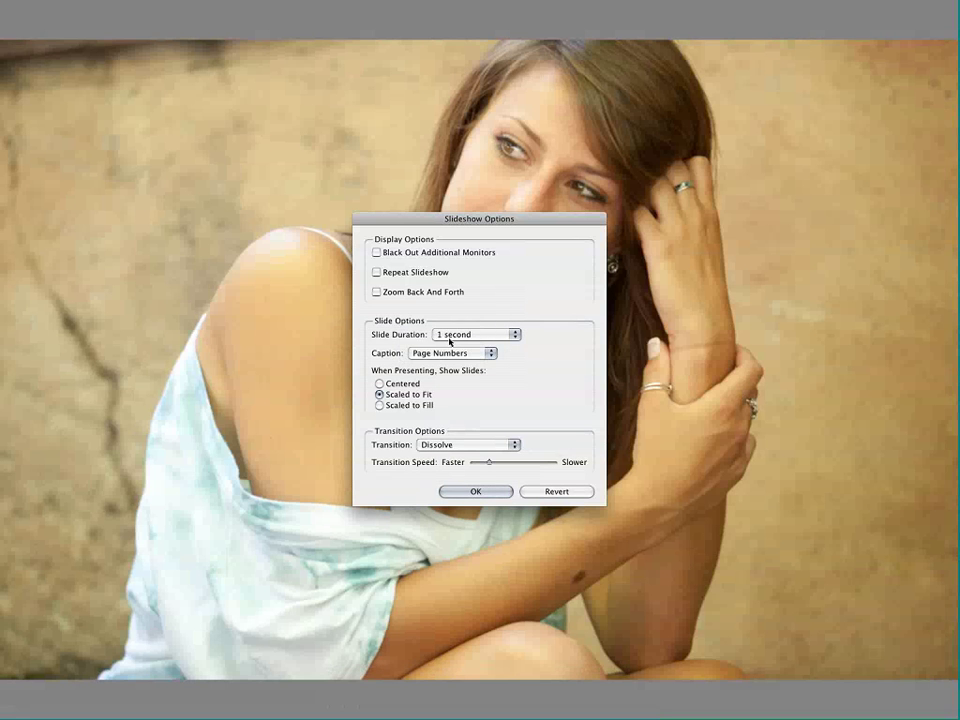
left_click(453, 356)
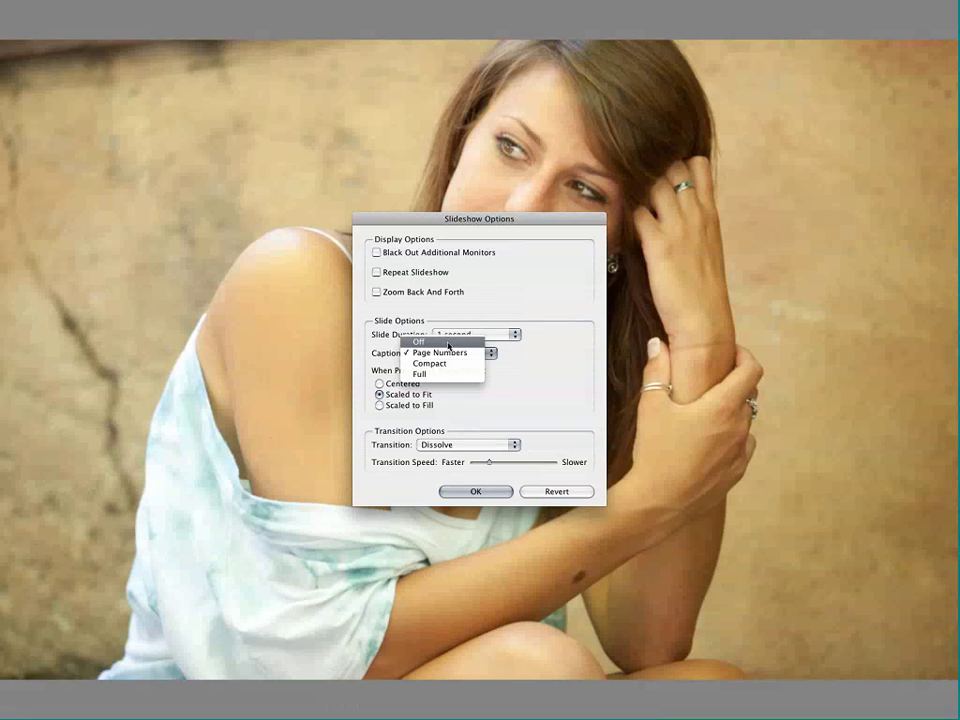
left_click(445, 342)
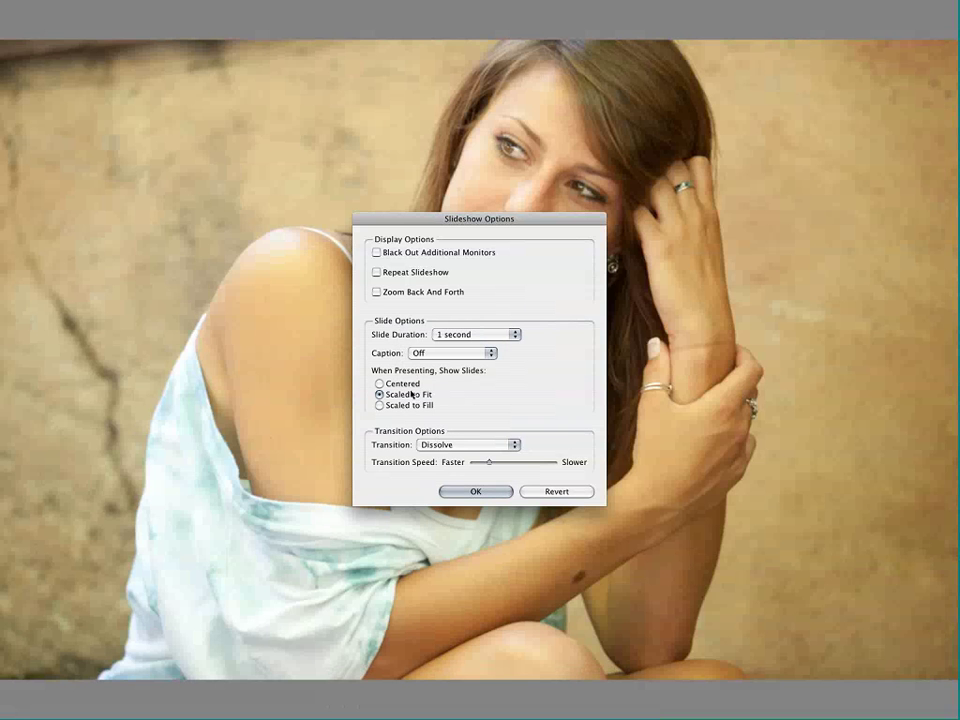
left_click(476, 491)
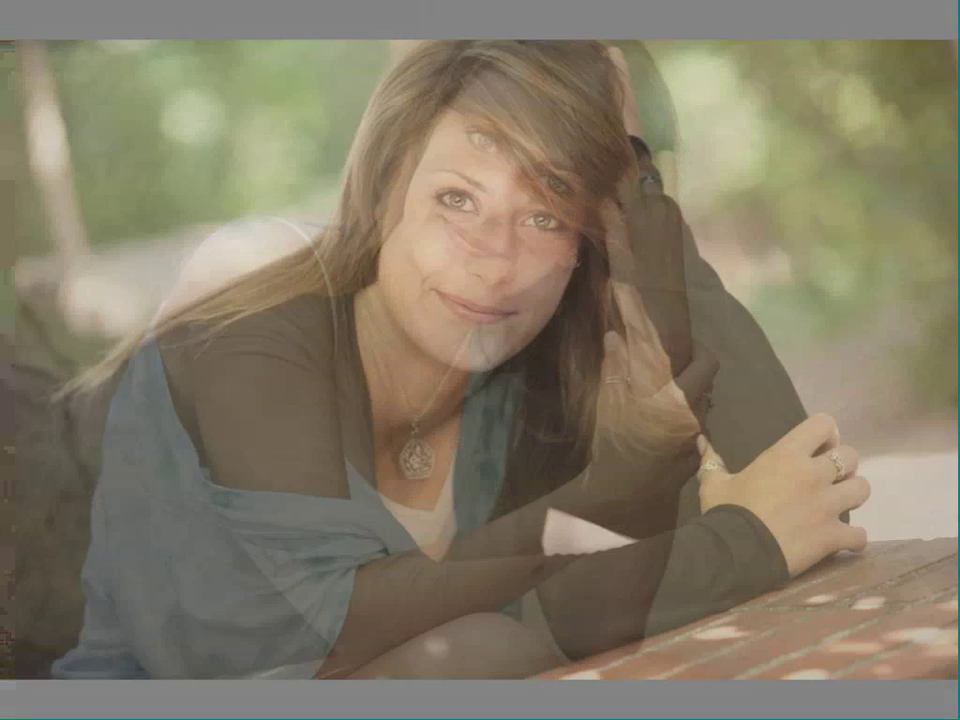
Step: Pause and exit the slideshow back to the thumbnails, leaving the view mode unchanged
key("space")
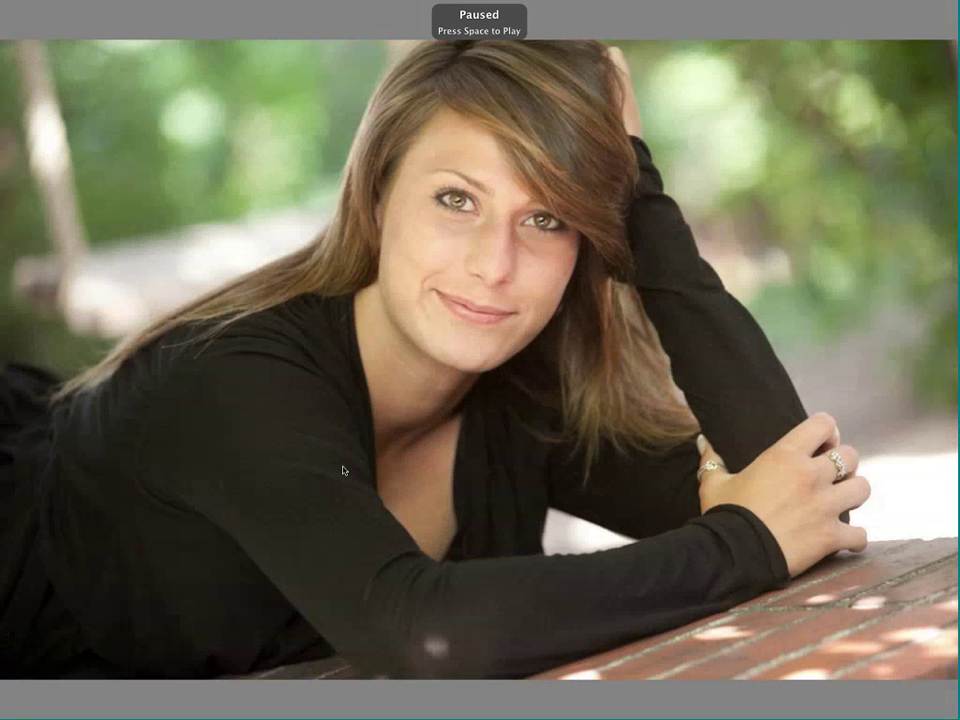
key("Escape")
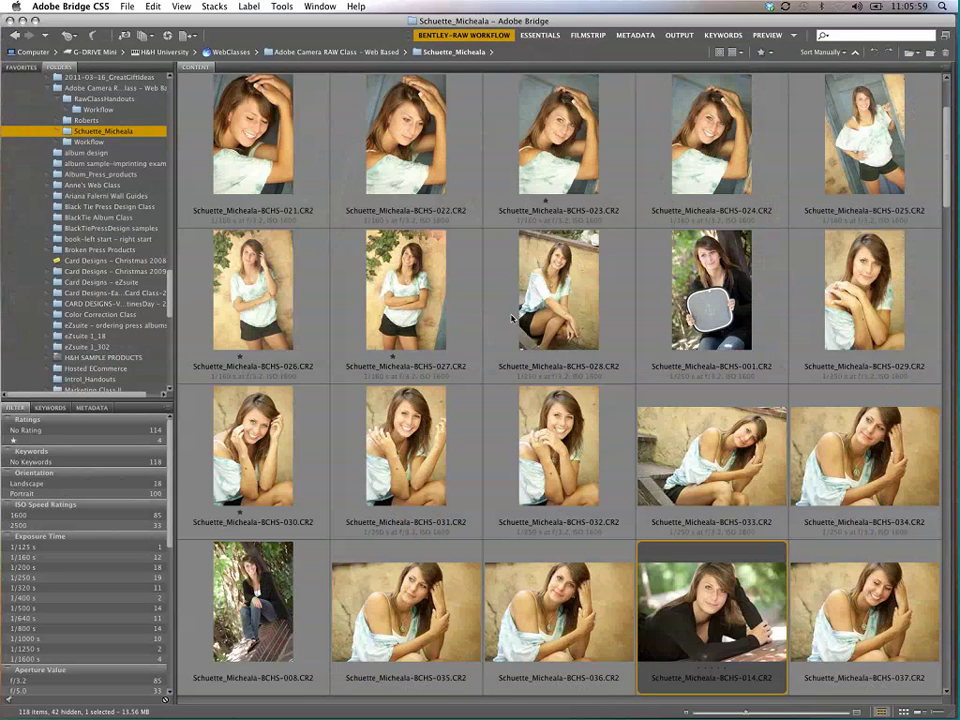
left_click(181, 6)
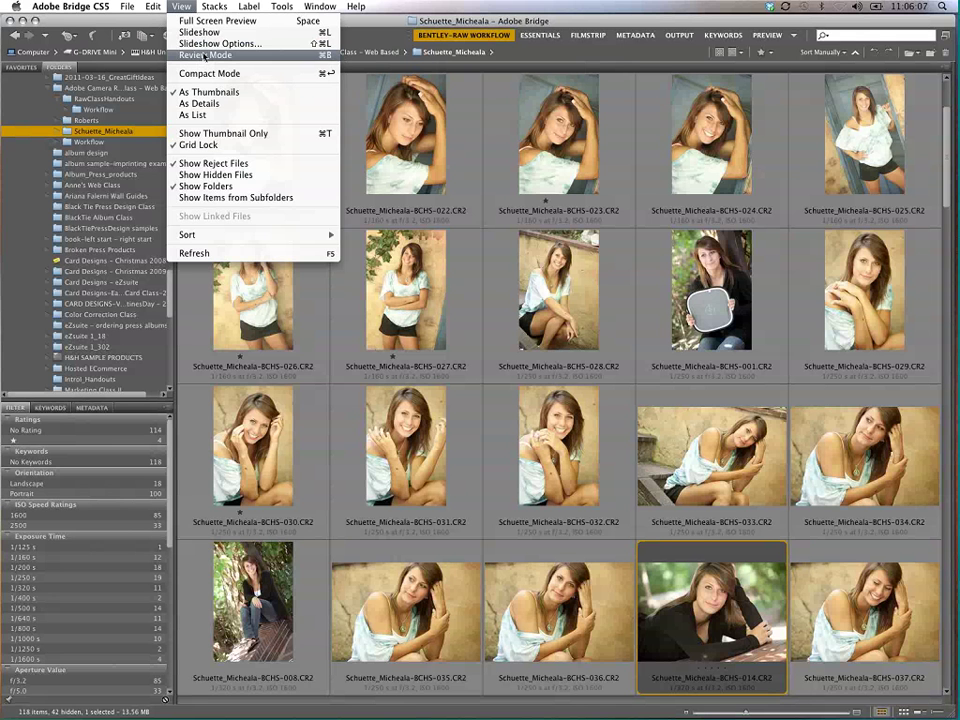
left_click(343, 92)
Step: Select image 016 and browse from it in the Review Mode carousel
left_click(192, 106)
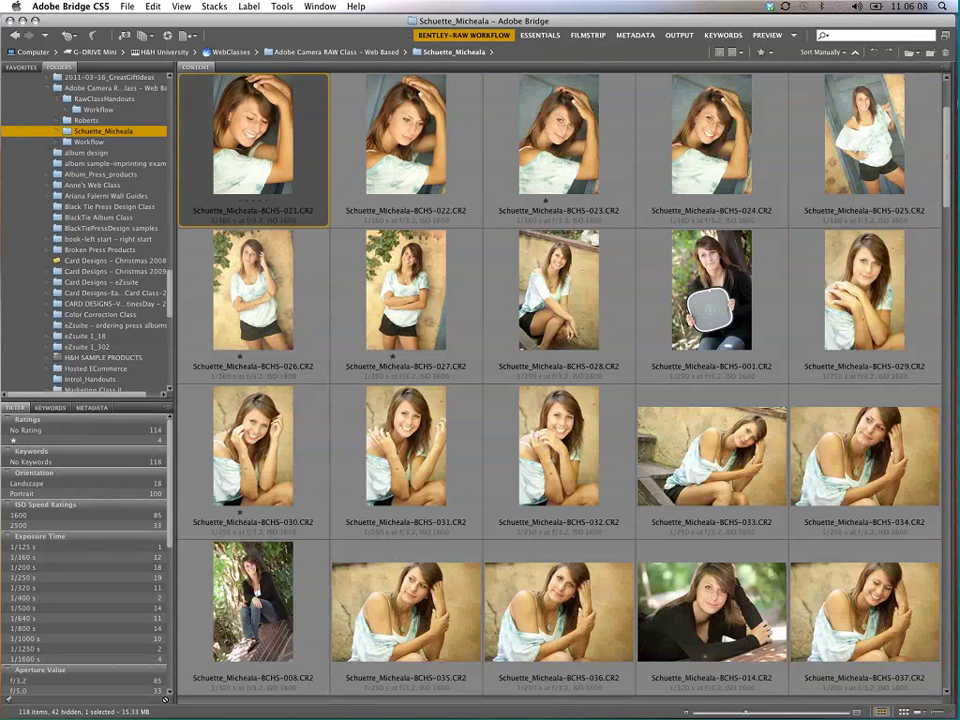
scroll(303, 150, "up", 3)
left_click(303, 82)
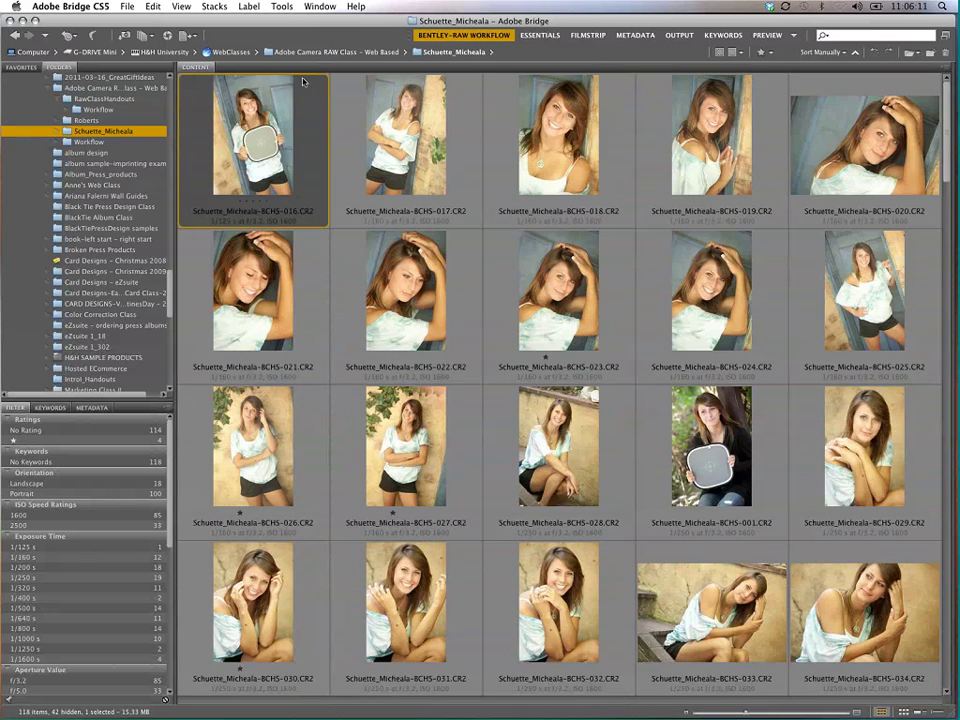
left_click(181, 6)
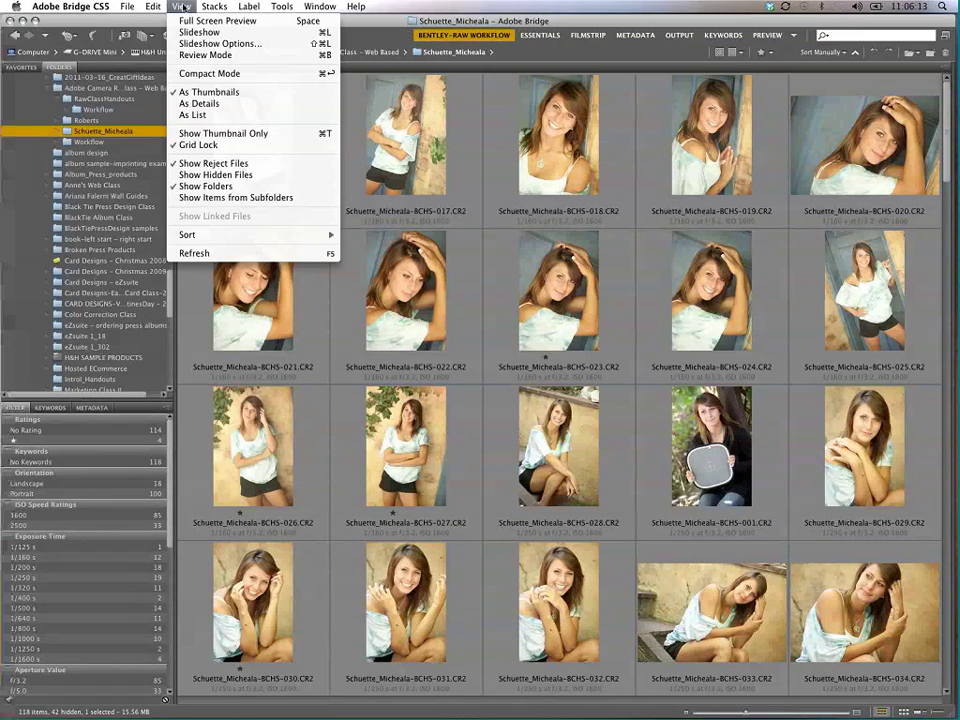
left_click(203, 55)
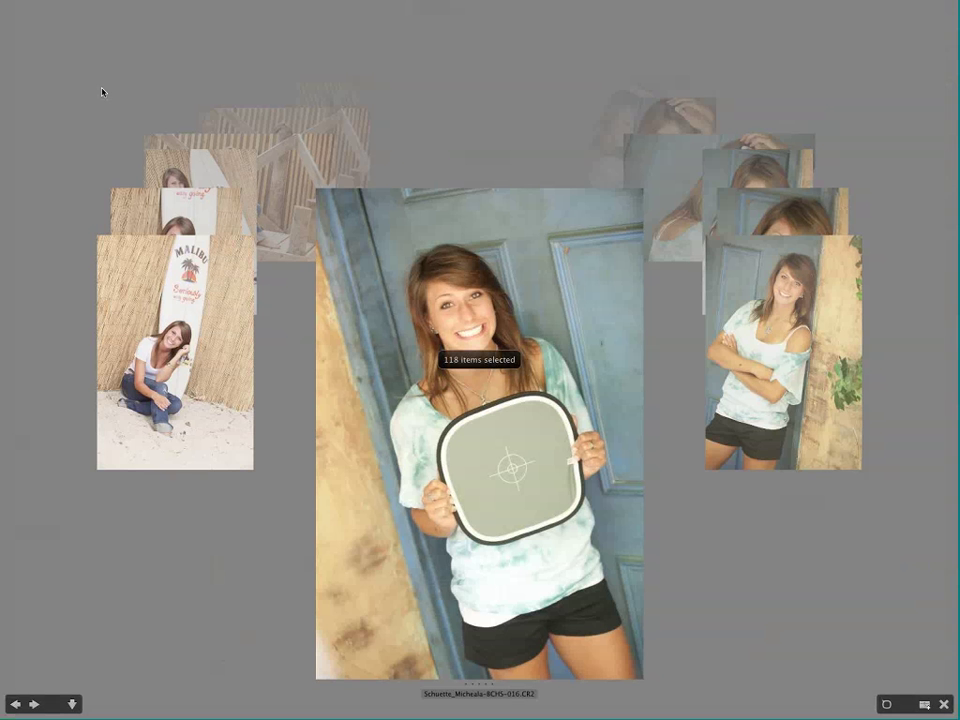
Step: Step through the carousel from 017 past 025 one photo at a time, then exit to thumbnails
key("Right")
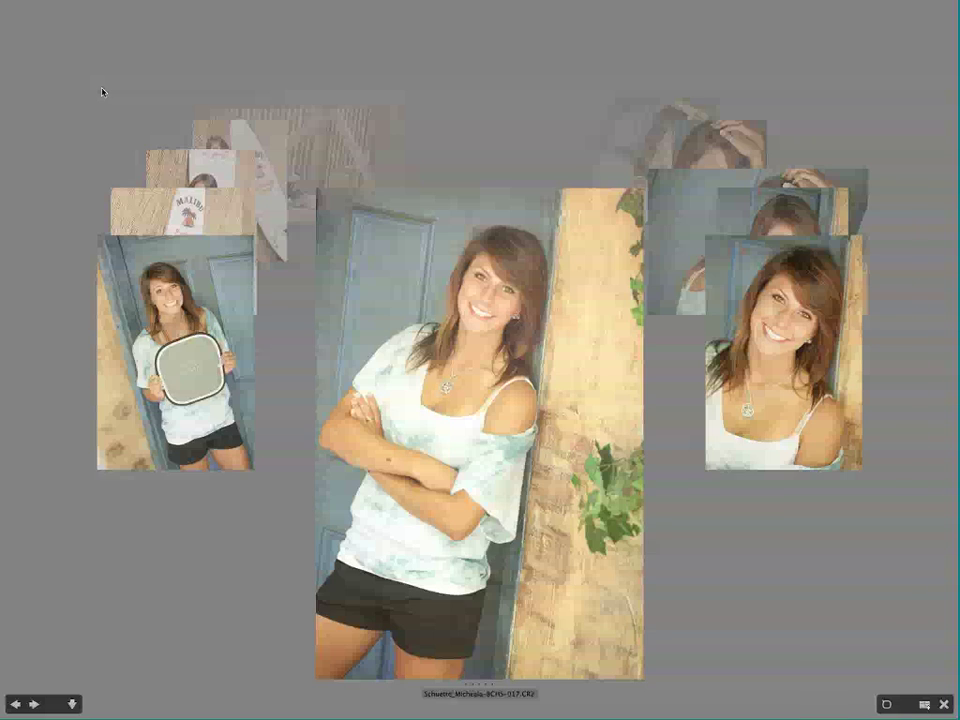
key("Right")
key("Right")
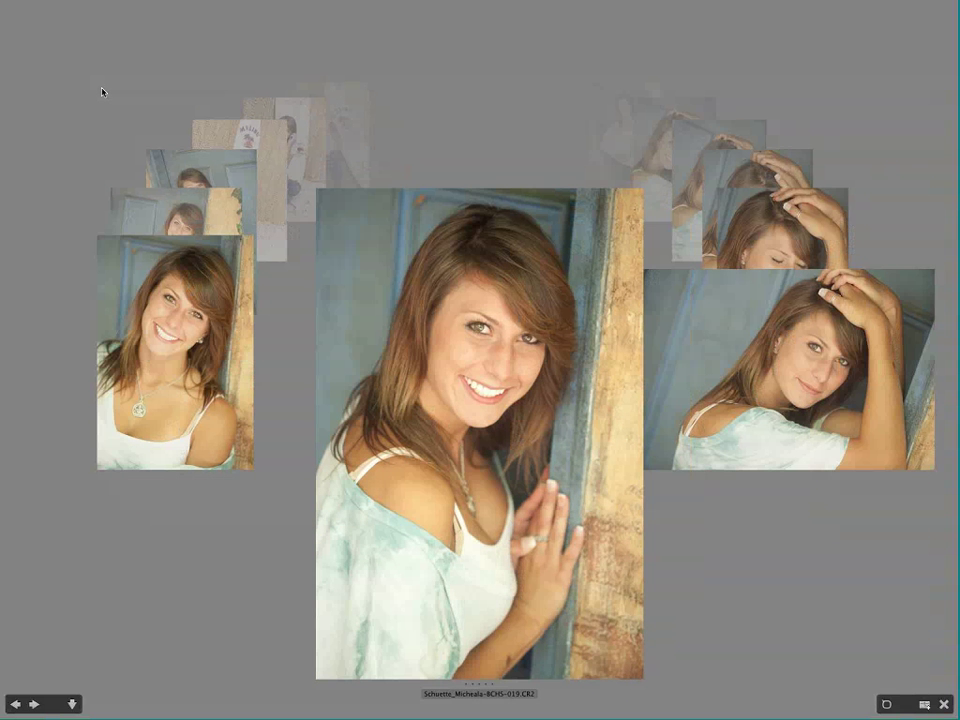
key("Right")
key("Right")
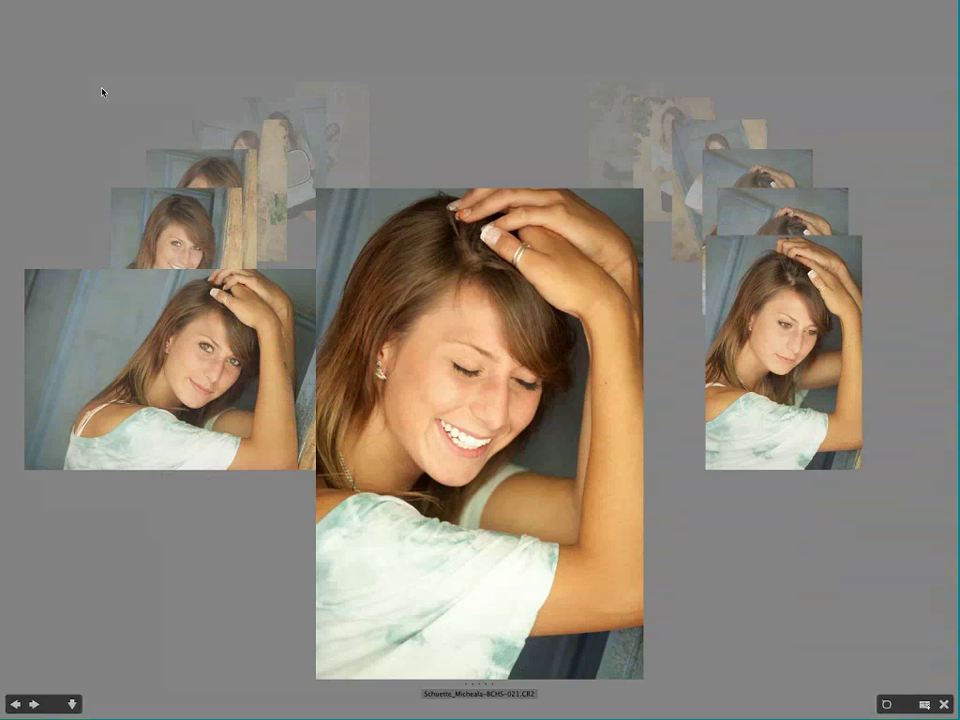
key("Right")
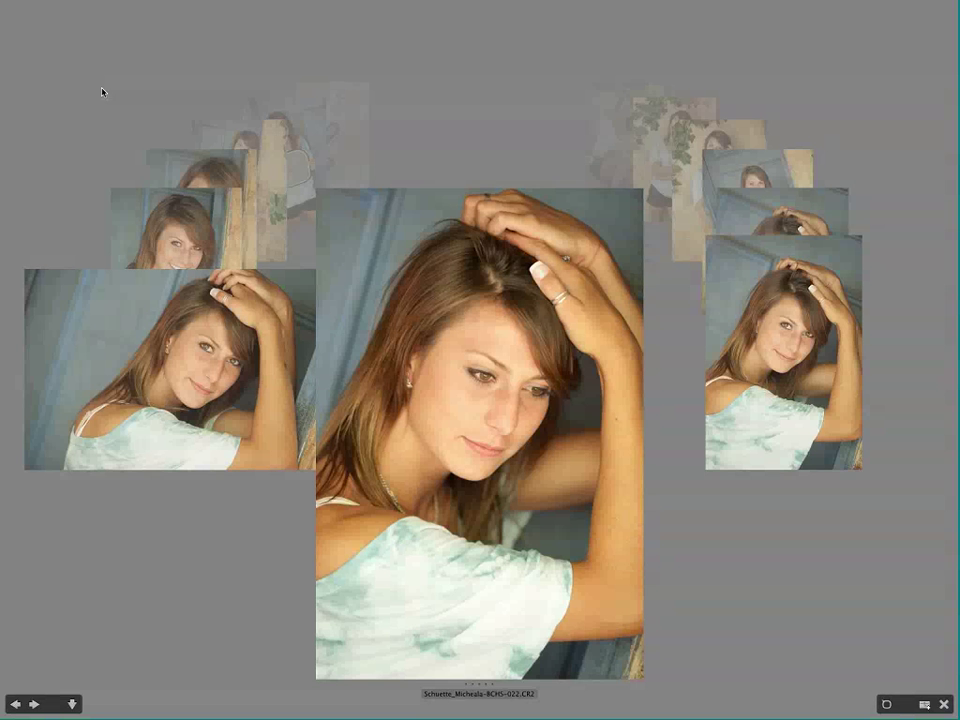
key("Right")
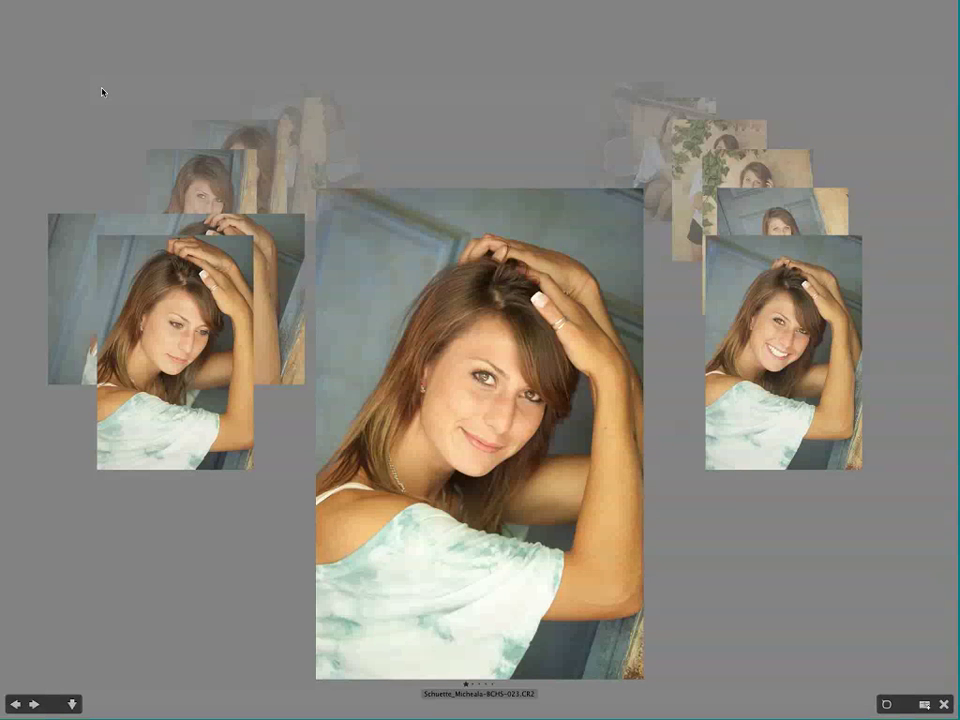
key("Right")
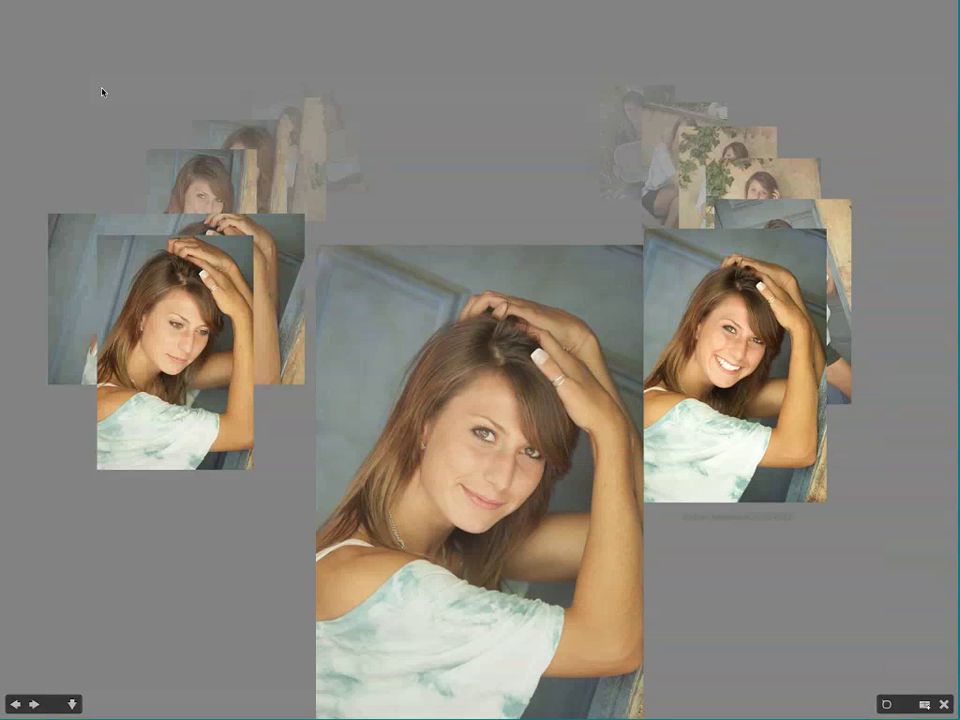
key("Right")
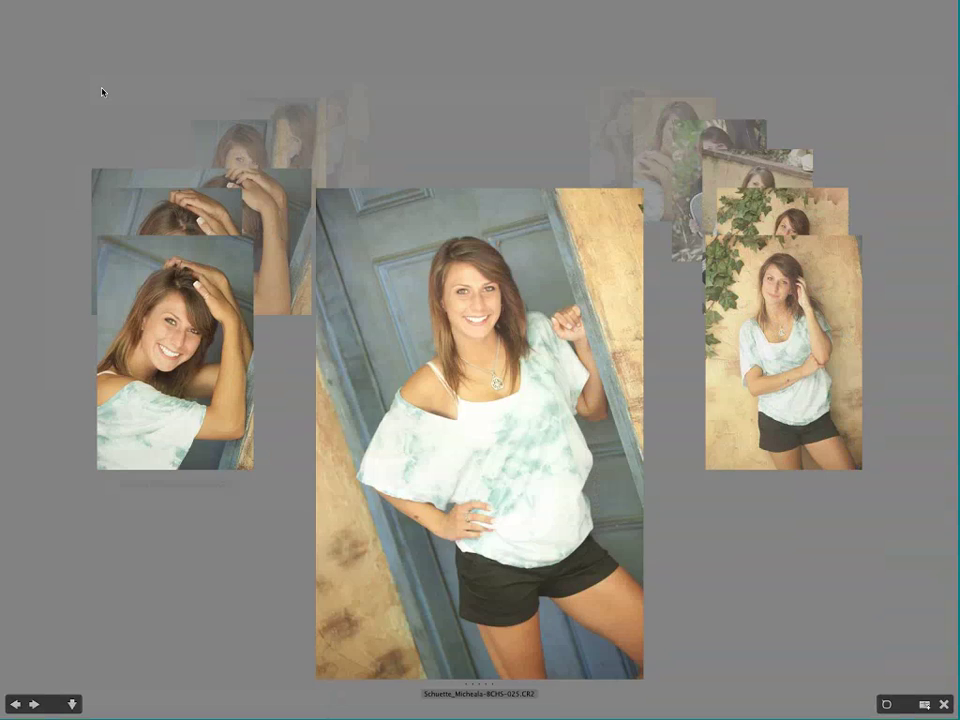
key("Right")
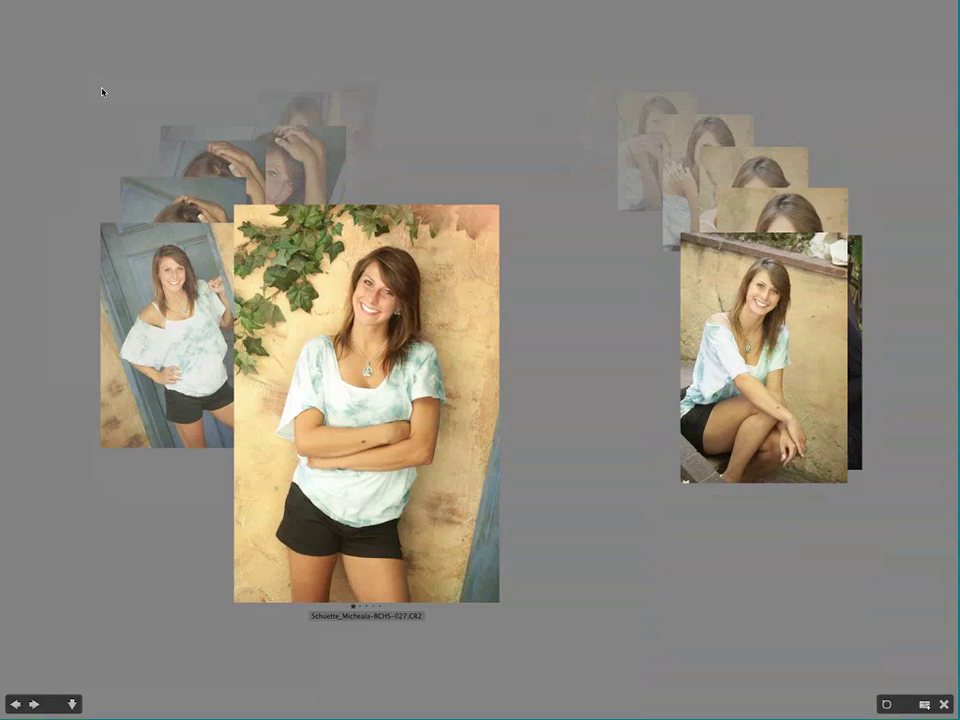
key("Right")
key("Right")
key("Right")
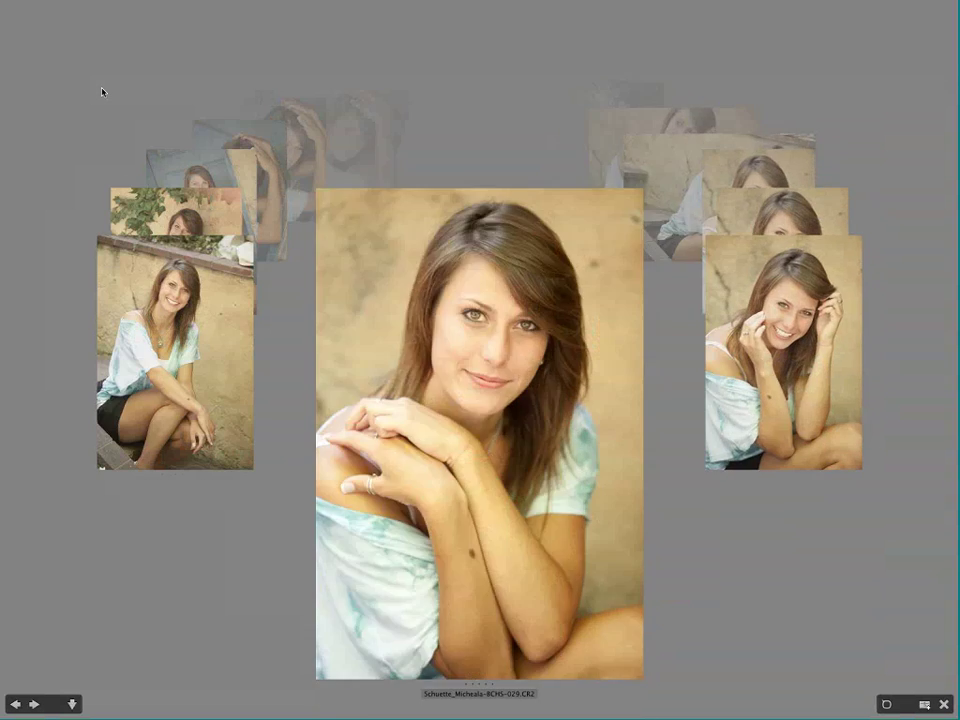
key("Right")
key("Right")
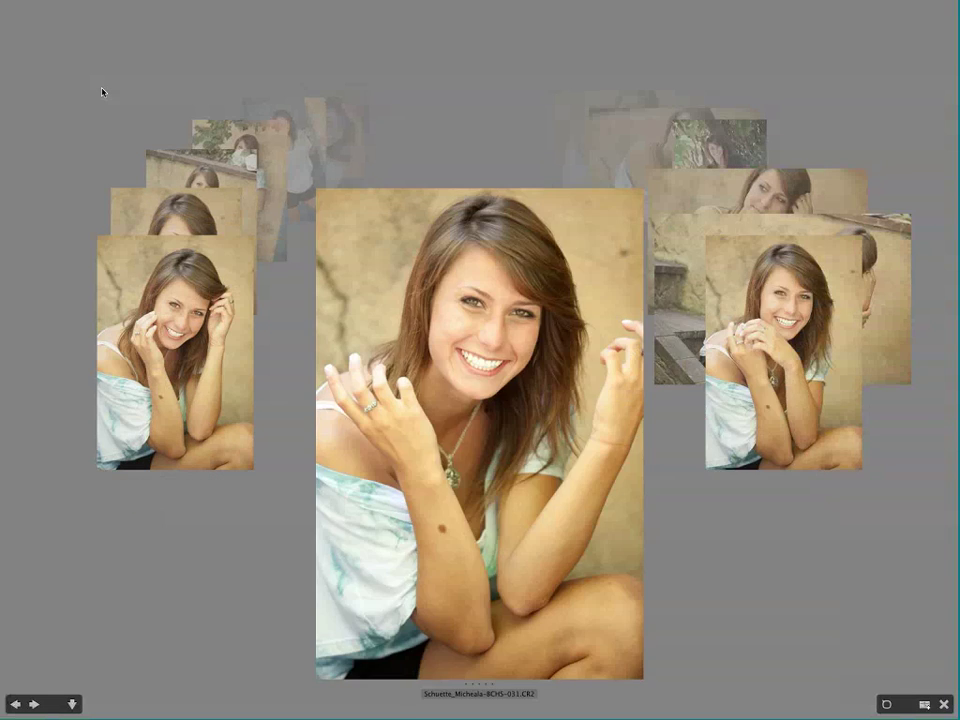
key("Right")
key("Right")
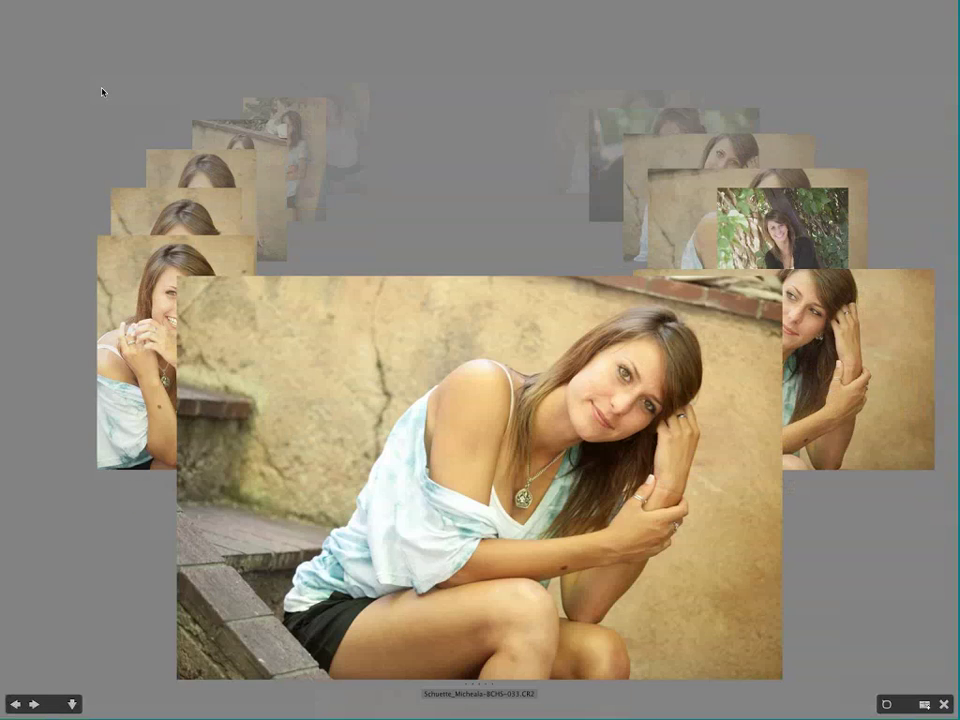
key("Right")
key("Right")
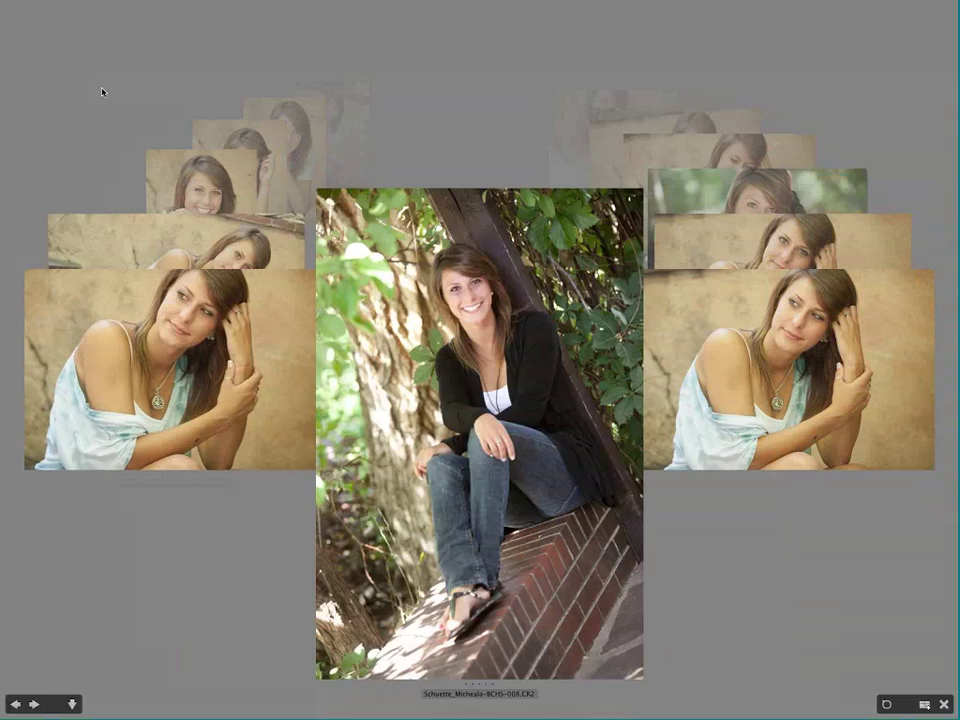
key("Right")
key("Right")
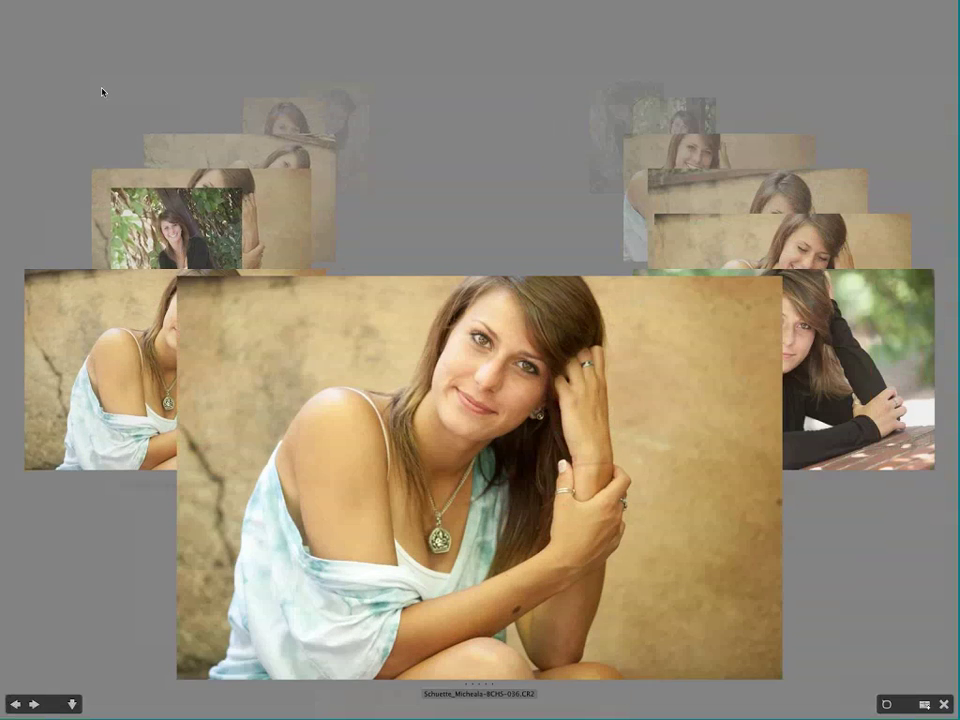
key("Right")
key("Right")
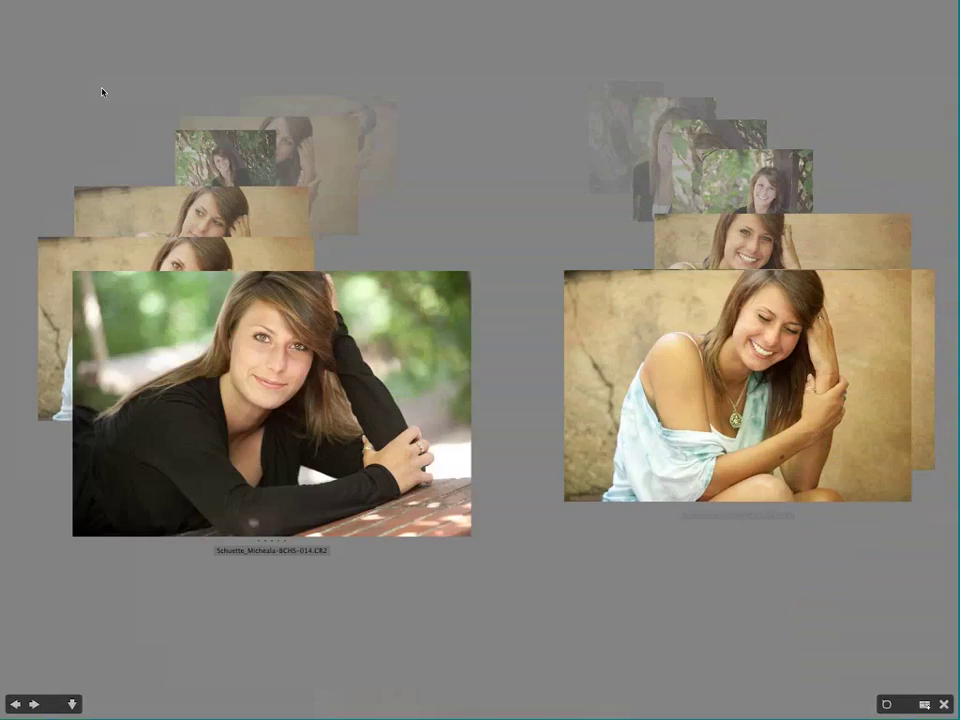
key("Right")
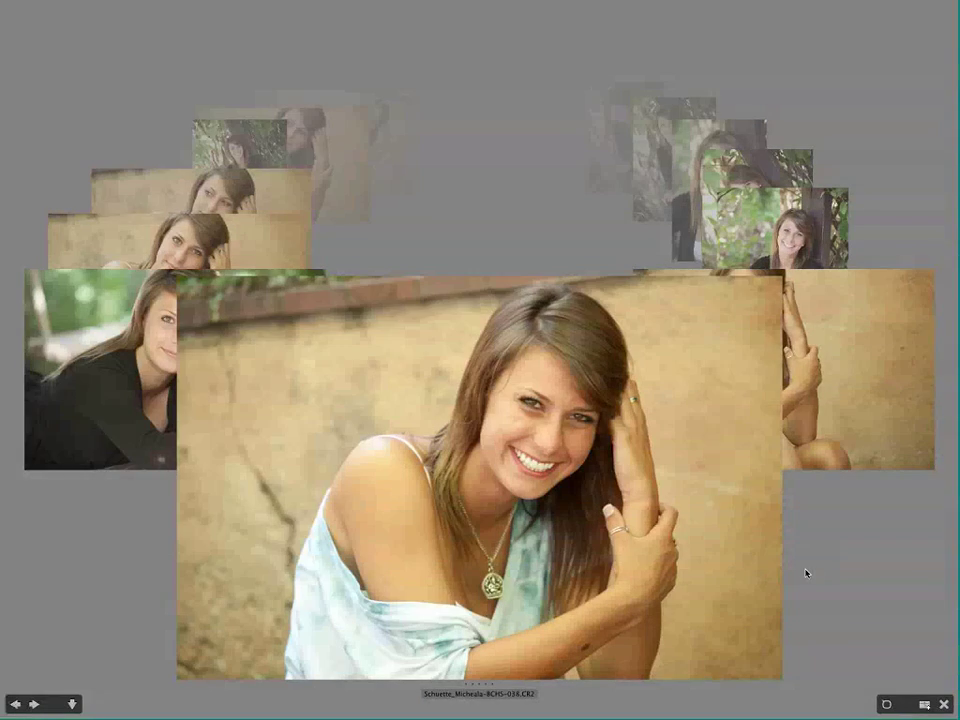
key("Escape")
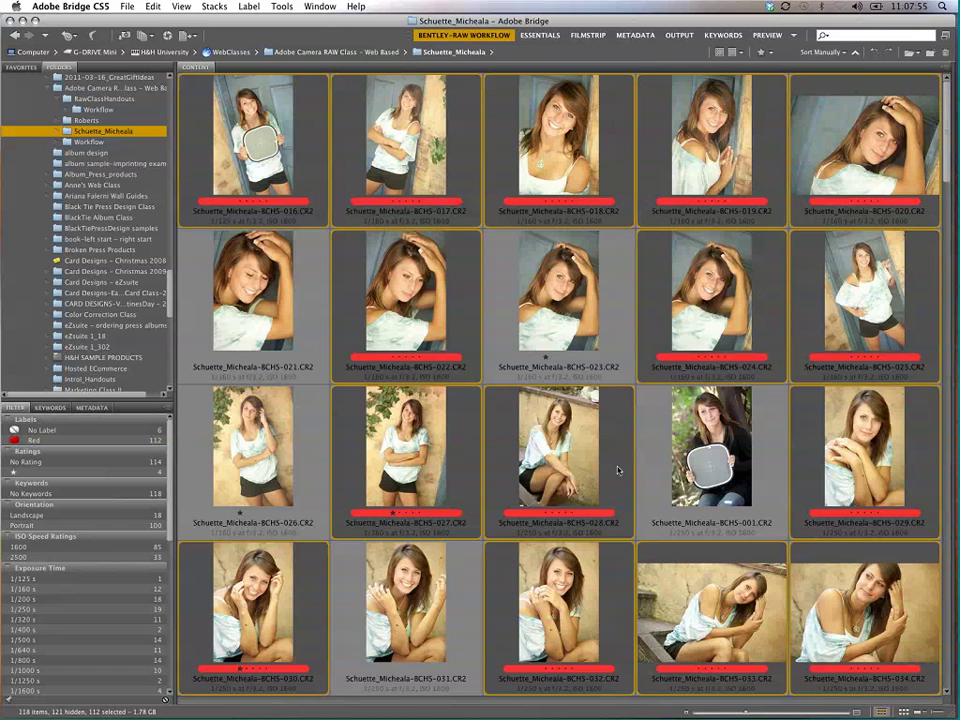
Step: Select all 118 photos and clear their ratings and labels with Cmd+0
key("super+a")
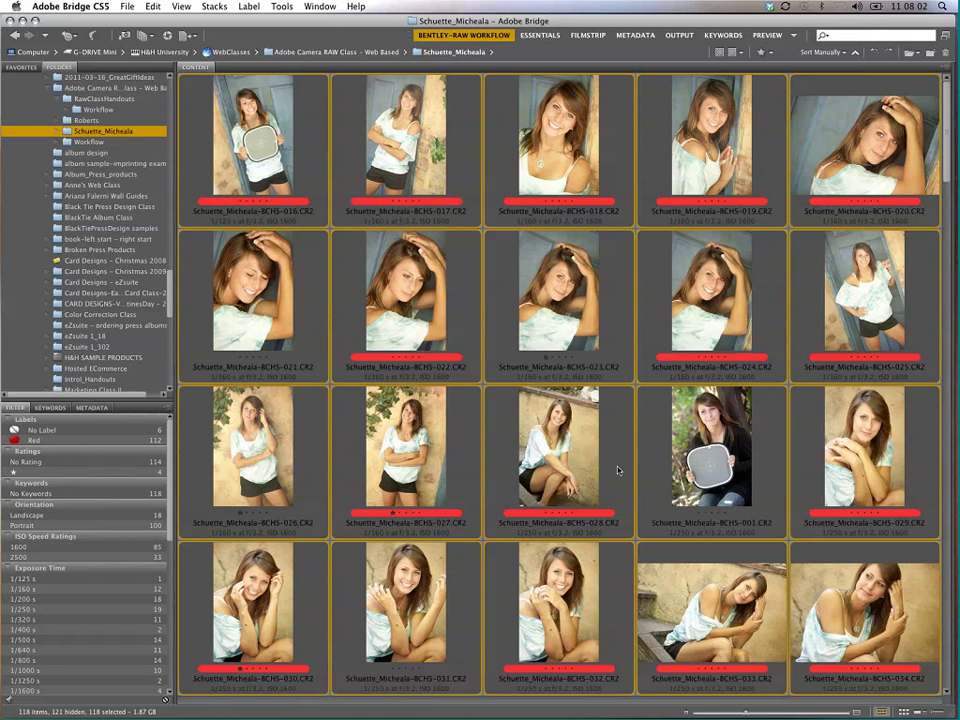
key("super+0")
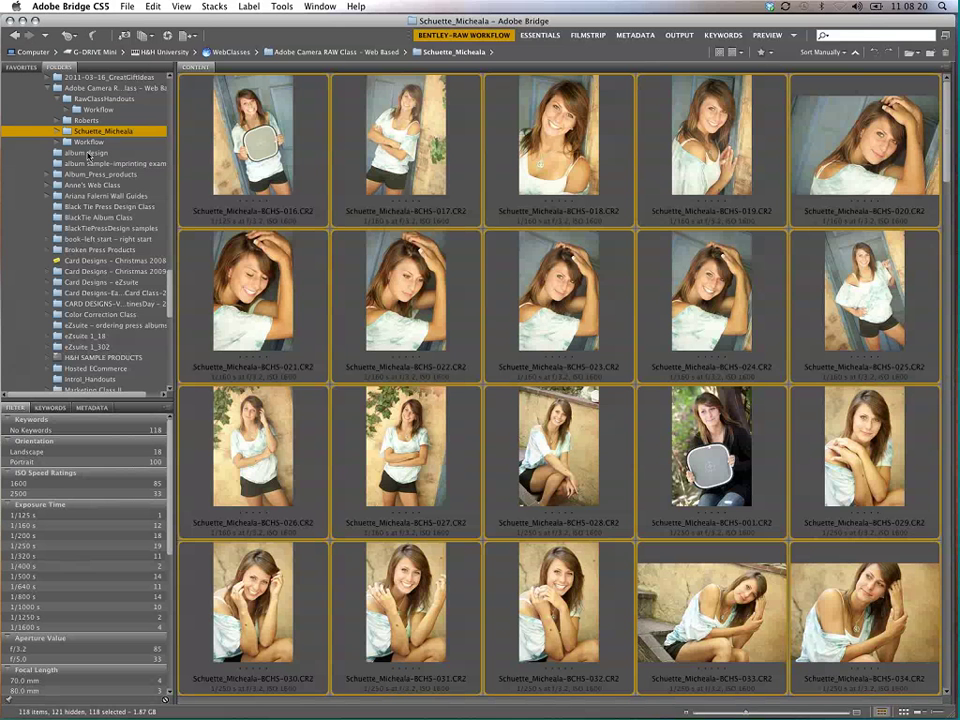
left_click(91, 7)
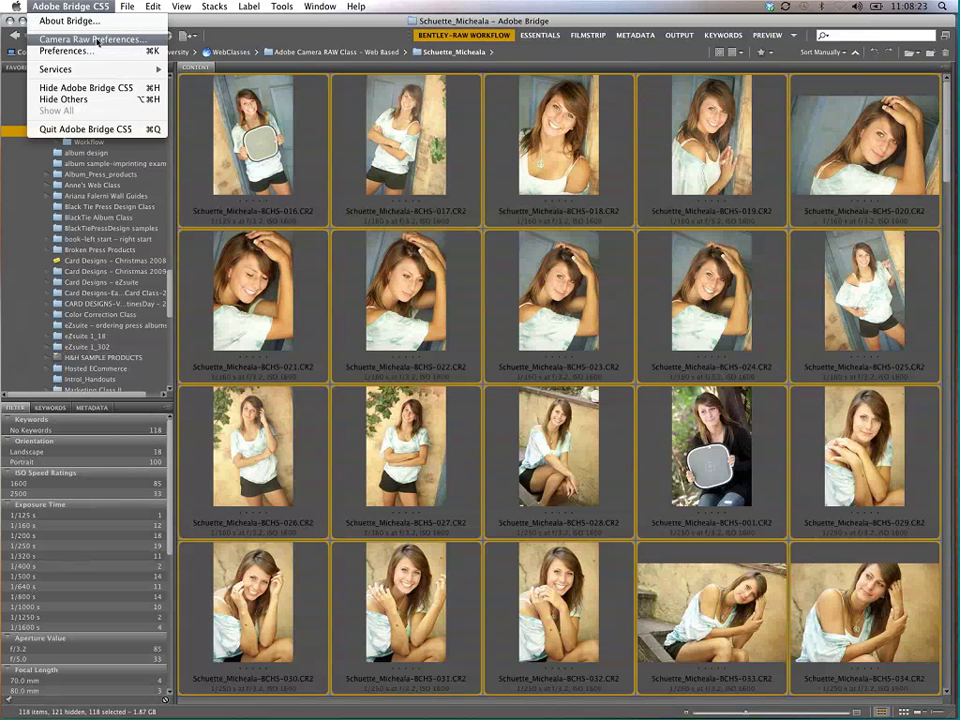
left_click(100, 40)
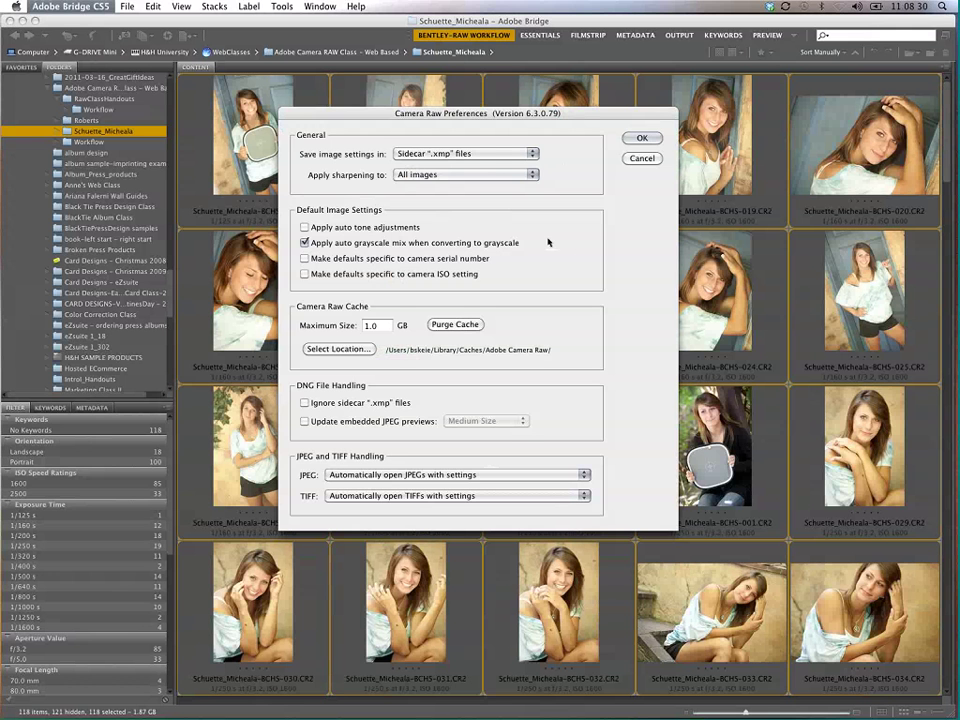
key("Return")
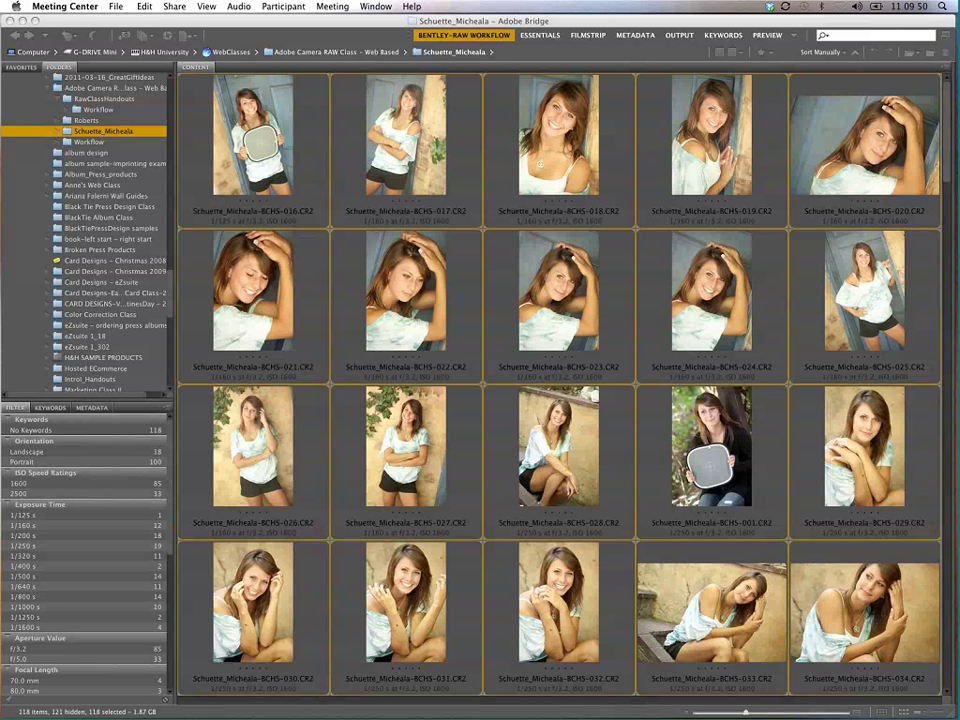
Step: Give photos 017 and 018 one-star ratings
left_click(325, 310)
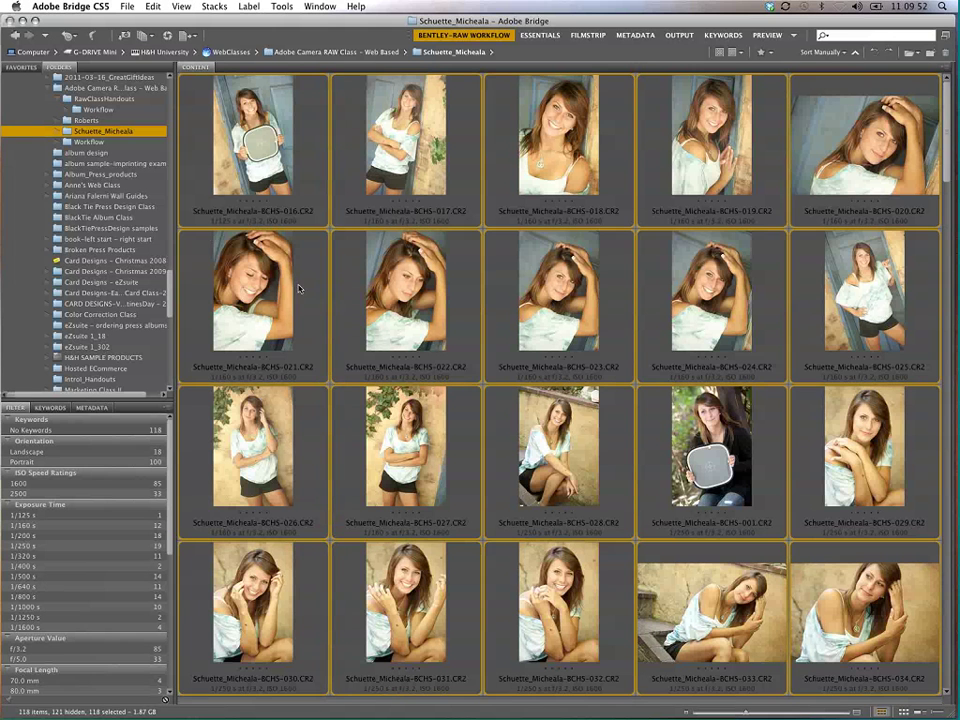
left_click(341, 283)
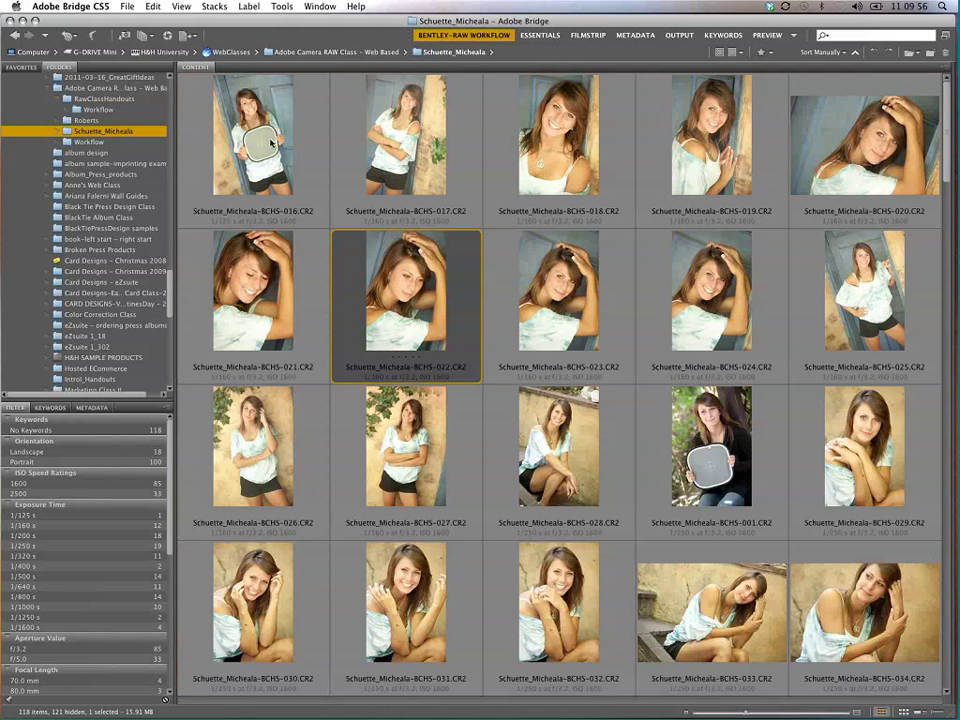
left_click(398, 178)
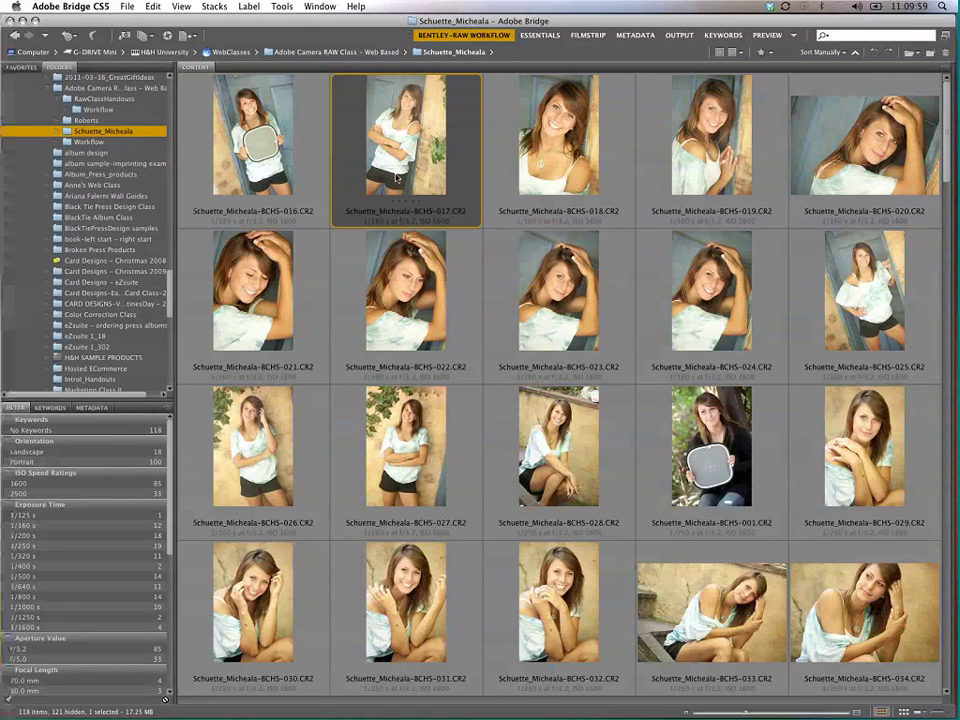
key("ctrl+1")
left_click(537, 208)
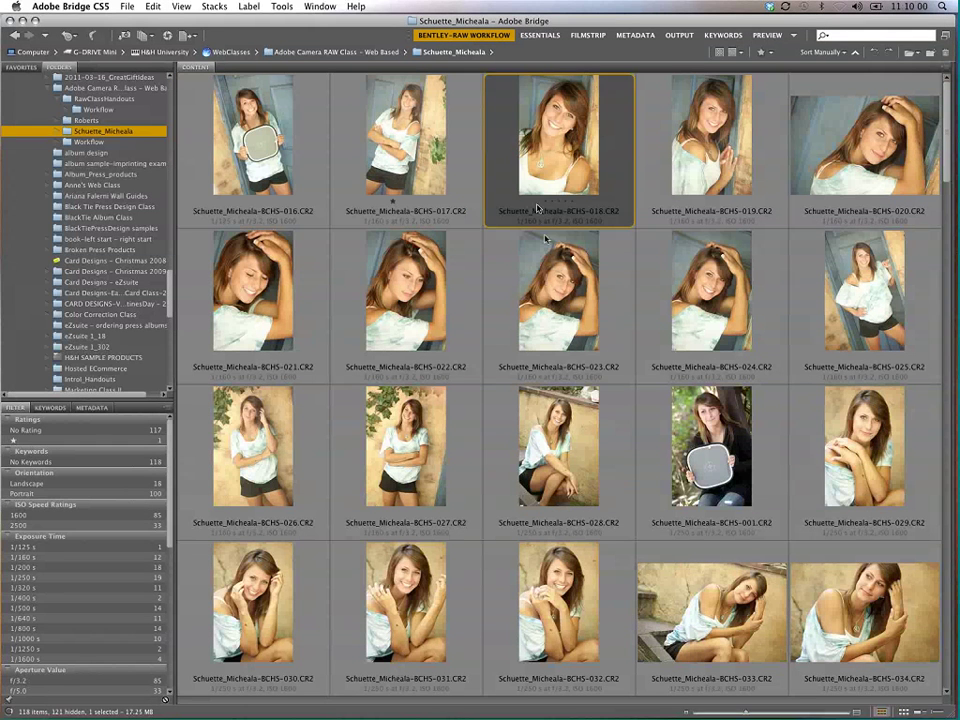
key("Left")
key("Left")
key("Right")
Step: Rate photo 019 two stars and photos 021 and 022 three stars
key("Right")
key("ctrl+1")
key("Right")
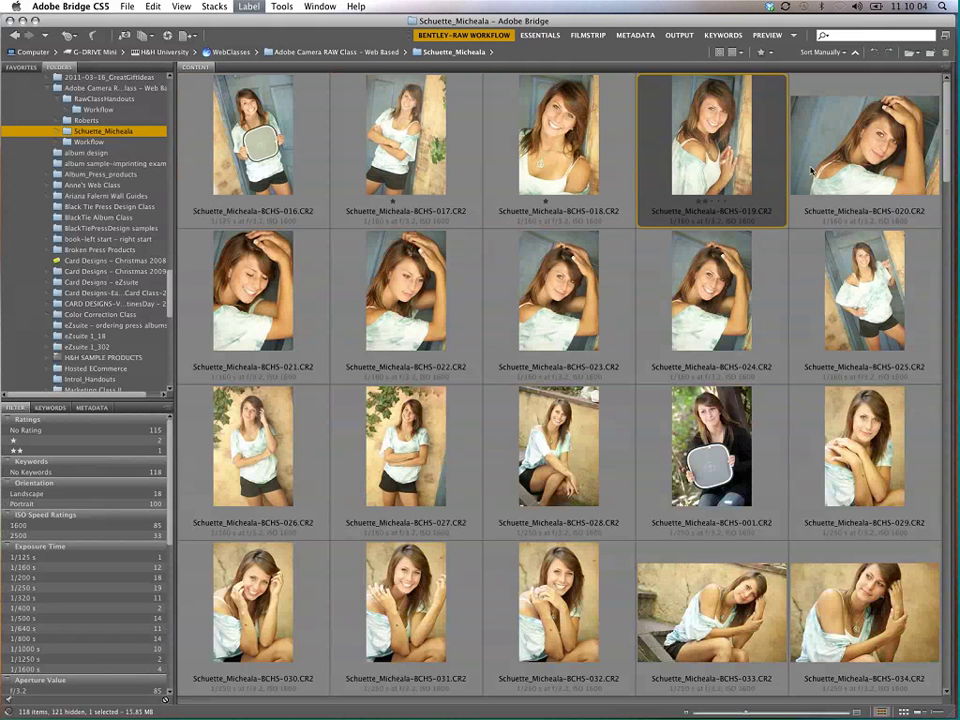
key("Right")
key("ctrl+2")
left_click(242, 349)
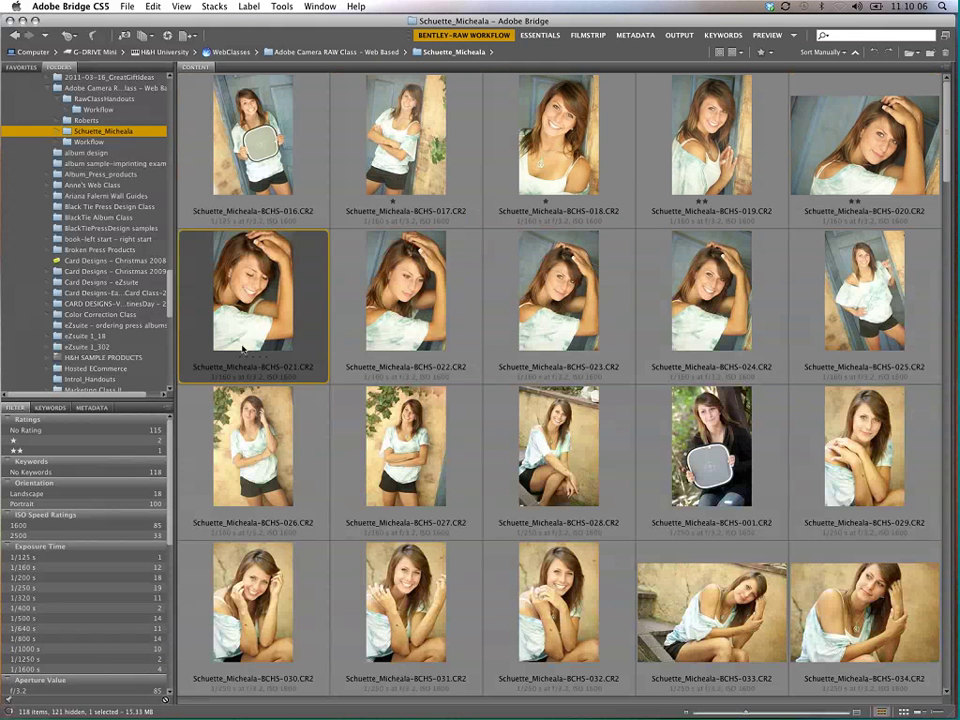
key("ctrl+3")
left_click(375, 332)
key("ctrl+3")
Step: Label 023 red, 024 yellow, 025 green, 026 blue, and 027 red with one star
left_click(540, 314)
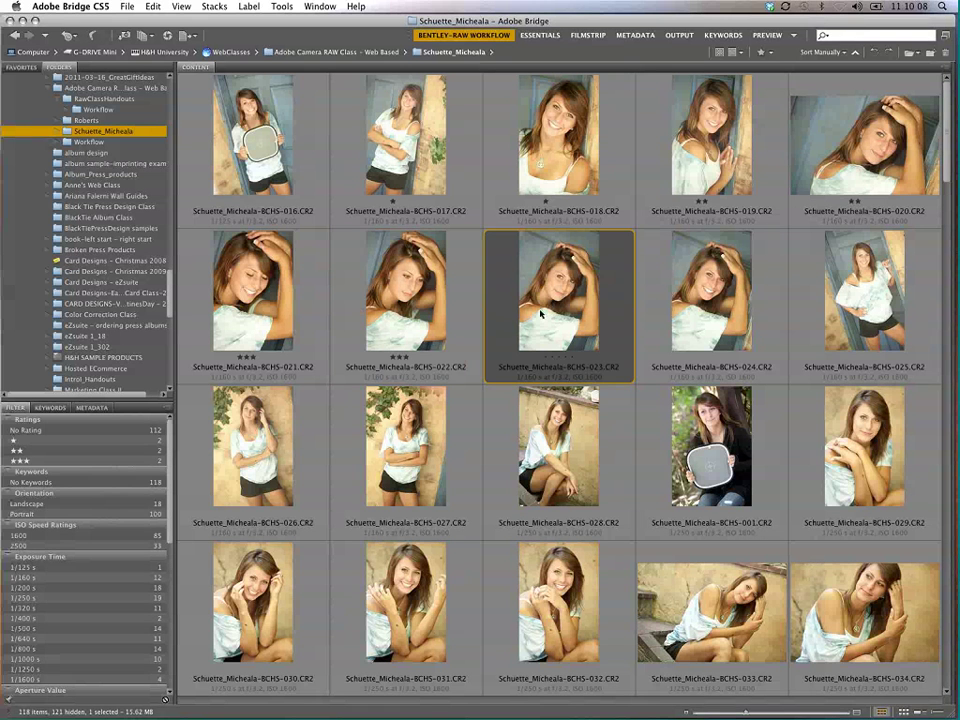
key("ctrl+6")
key("Right")
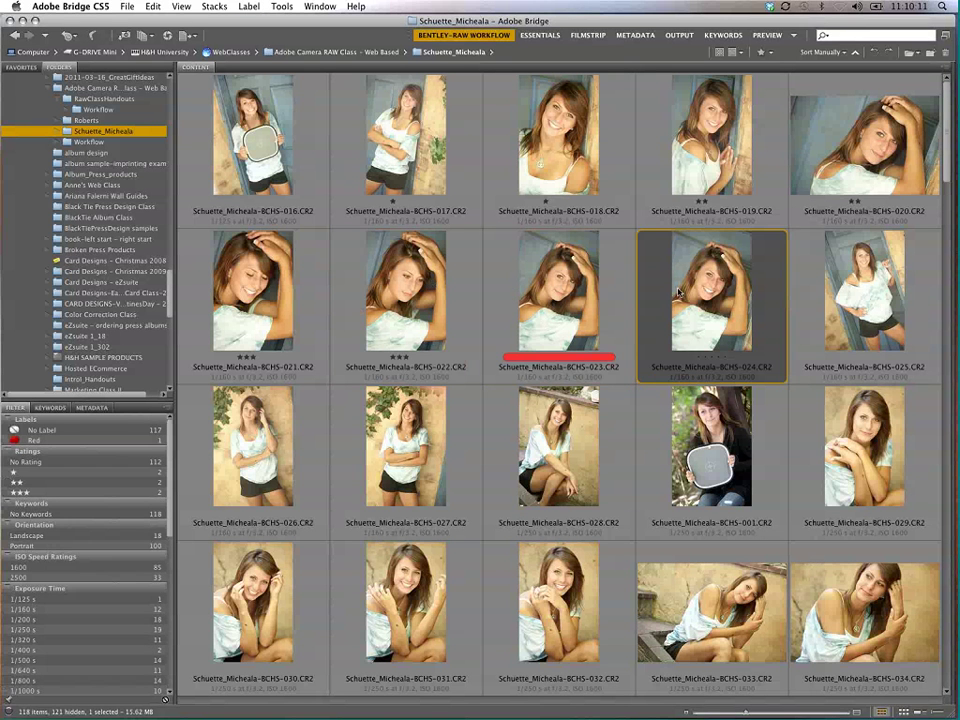
key("ctrl+7")
left_click(851, 306)
key("ctrl+8")
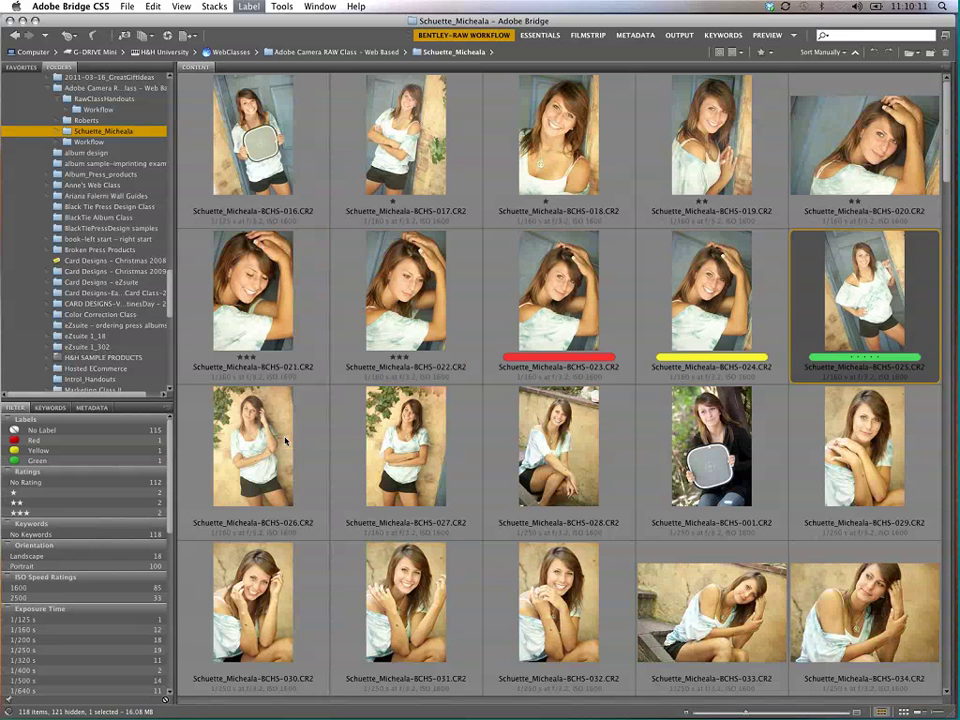
left_click(295, 470)
key("ctrl+9")
left_click(375, 481)
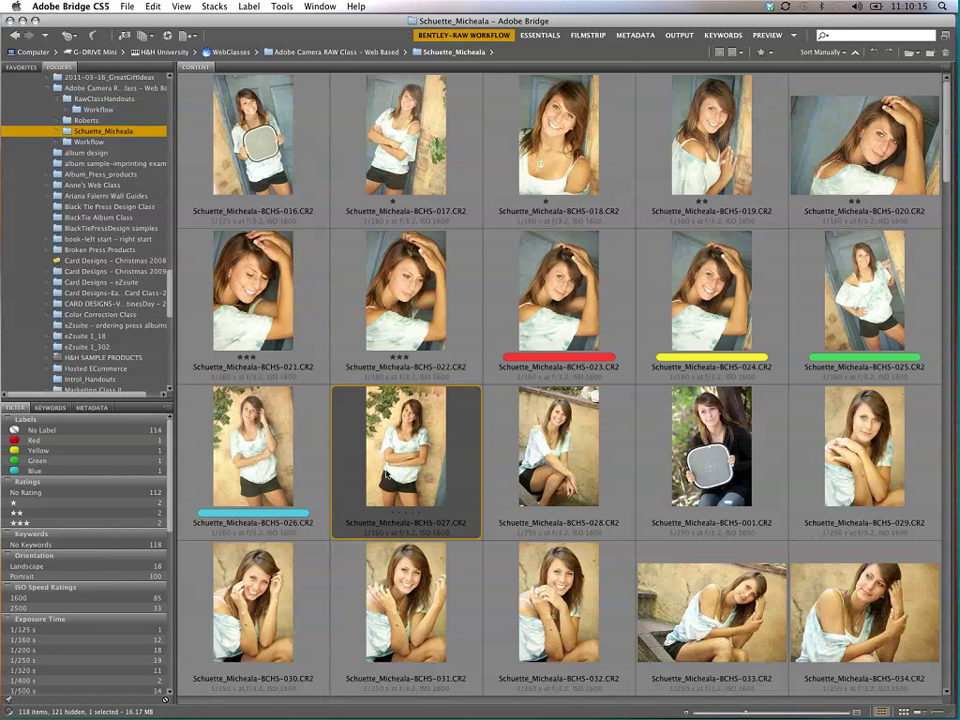
key("ctrl+6")
key("ctrl+1")
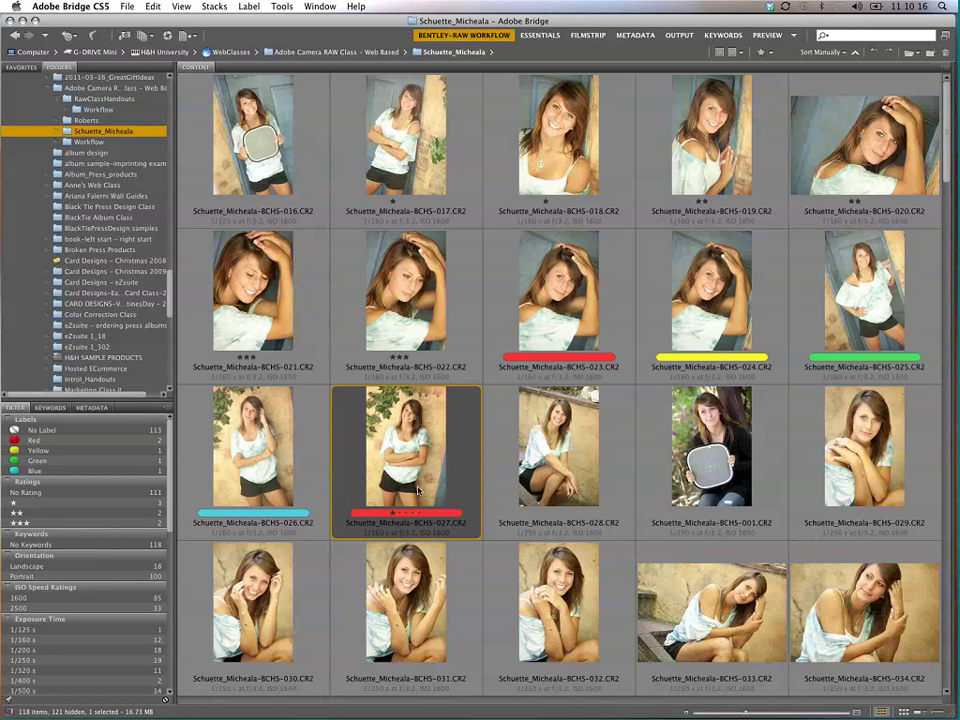
Step: Mark 028 yellow with two stars, 001 green with three stars, 029 blue with four stars
left_click(541, 491)
key("ctrl+7")
key("ctrl+2")
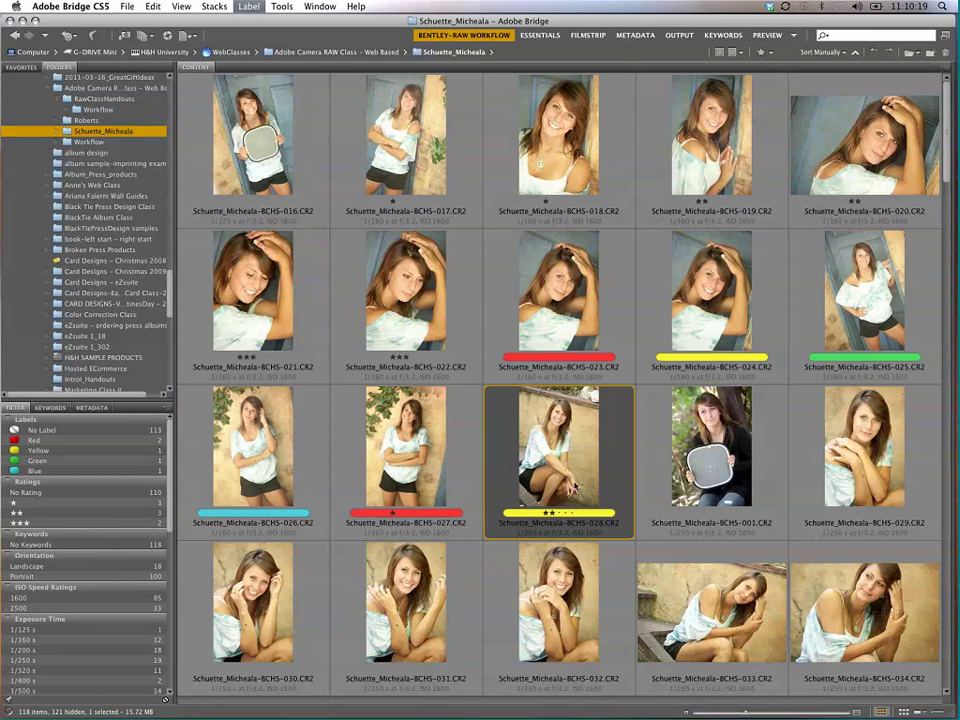
left_click(692, 468)
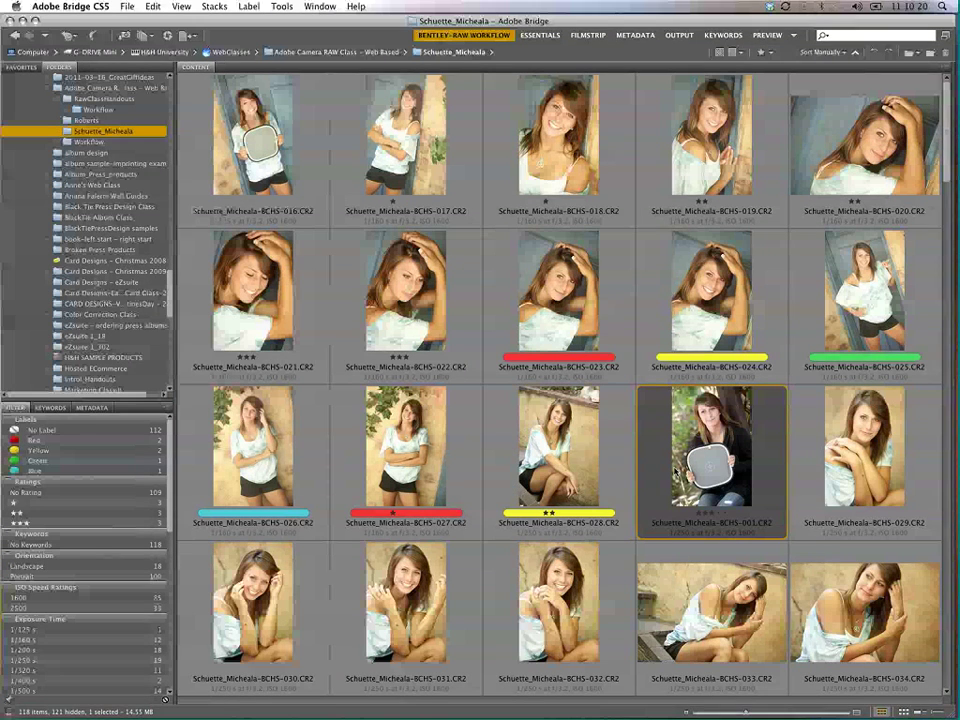
key("ctrl+8")
key("ctrl+3")
left_click(803, 465)
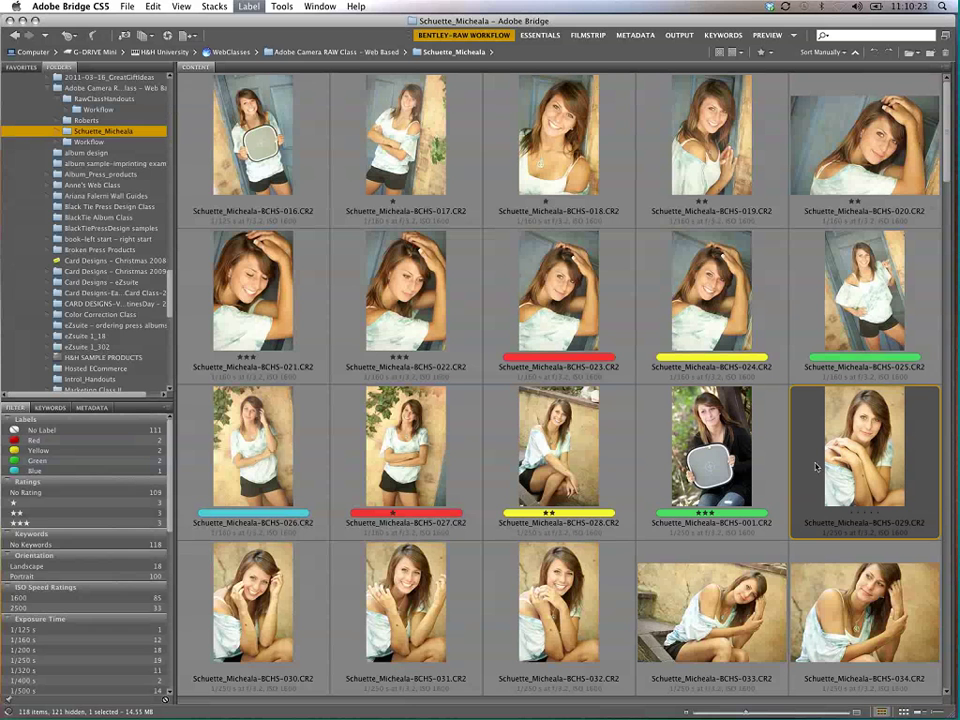
key("ctrl+4")
key("ctrl+9")
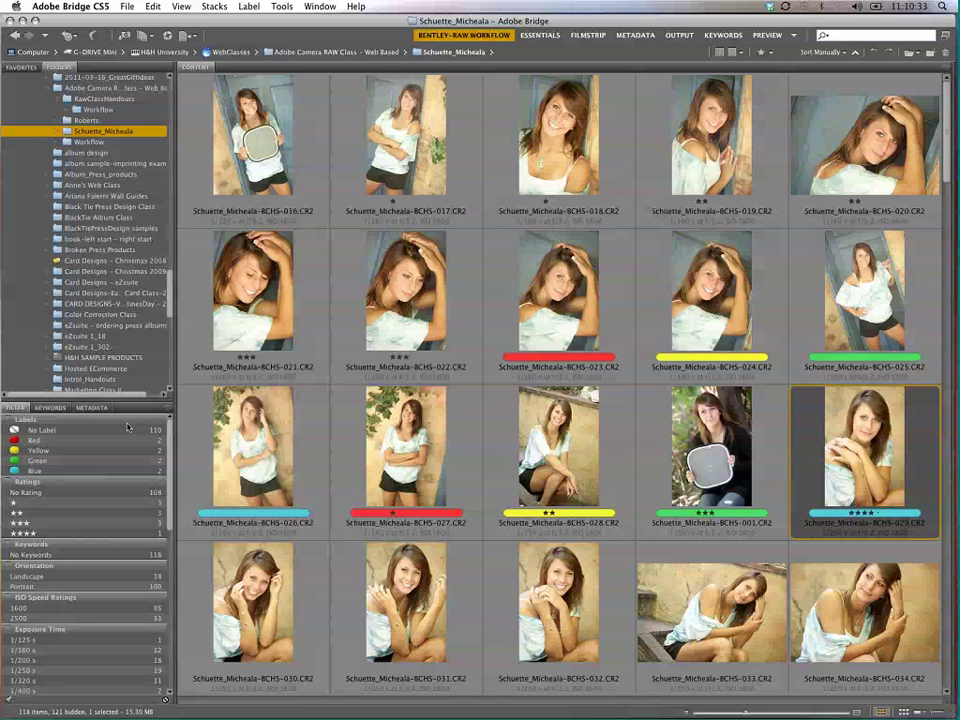
Step: Filter the grid to four-star photos, then to blue-labelled photos, clearing each filter
double_click(57, 68)
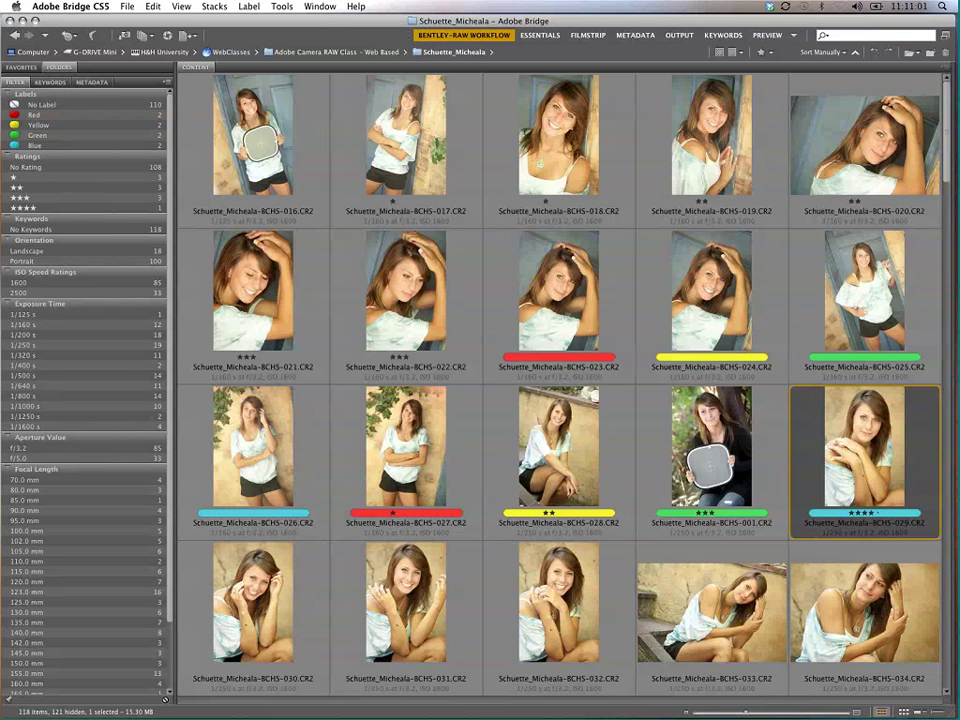
left_click(40, 208)
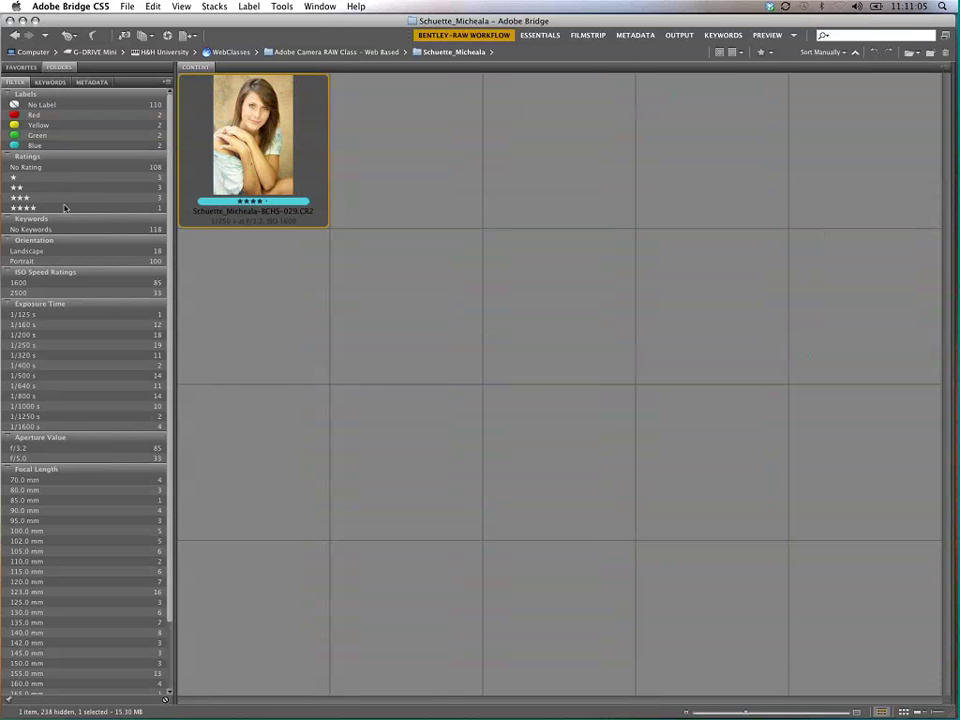
left_click(64, 208)
left_click(63, 208)
left_click(56, 208)
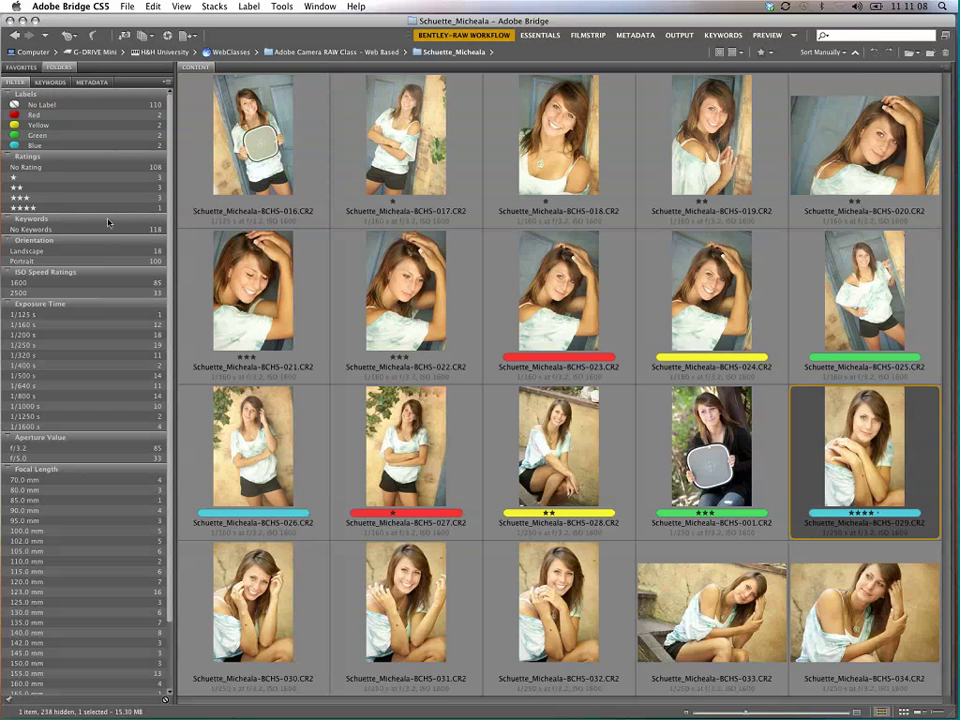
left_click(89, 145)
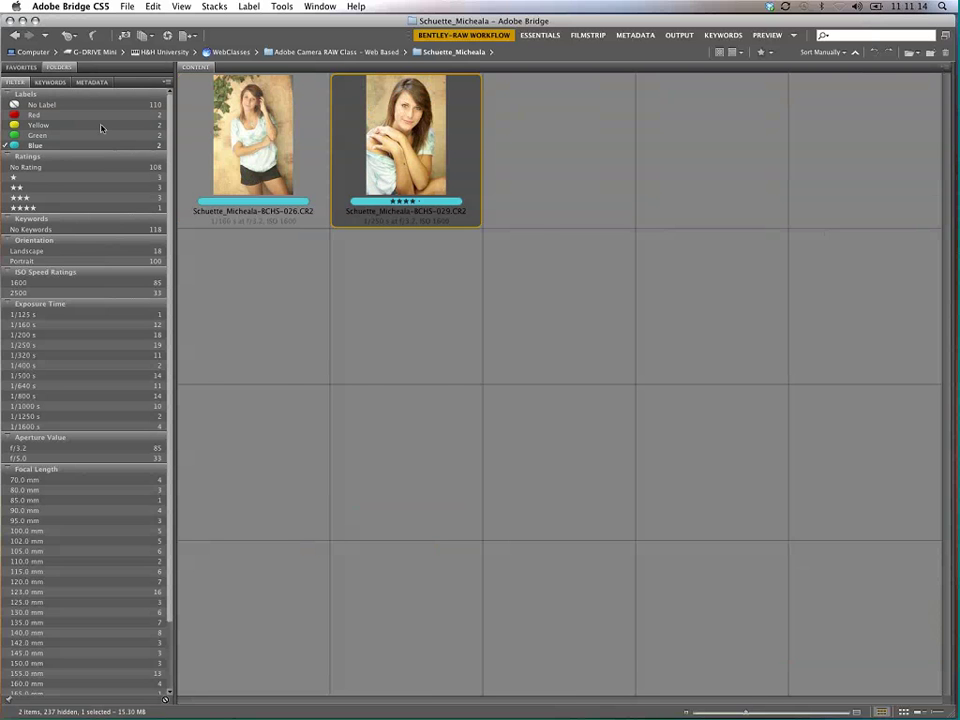
left_click(35, 145)
Step: Filter by one-star rating, then red and yellow labels in turn, then clear all filters
left_click(40, 178)
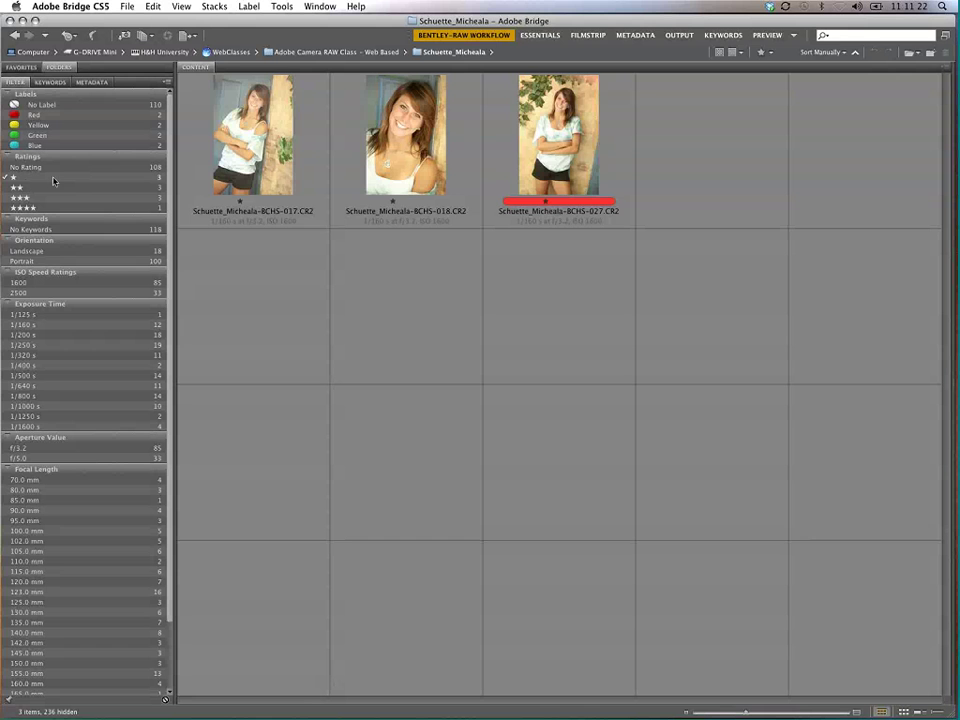
left_click(45, 115)
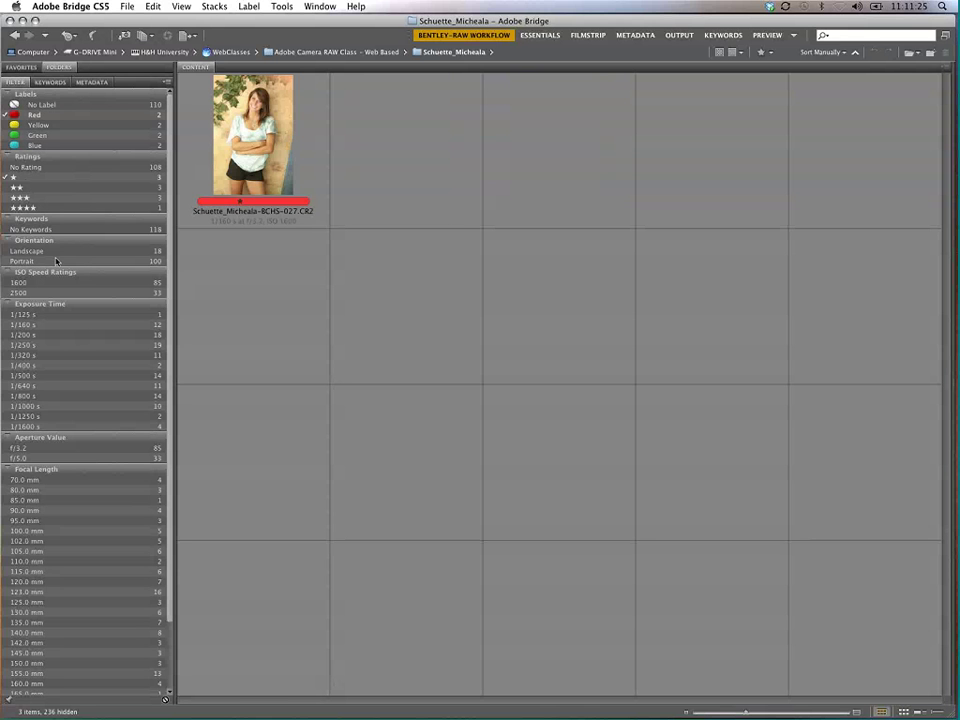
left_click(58, 125)
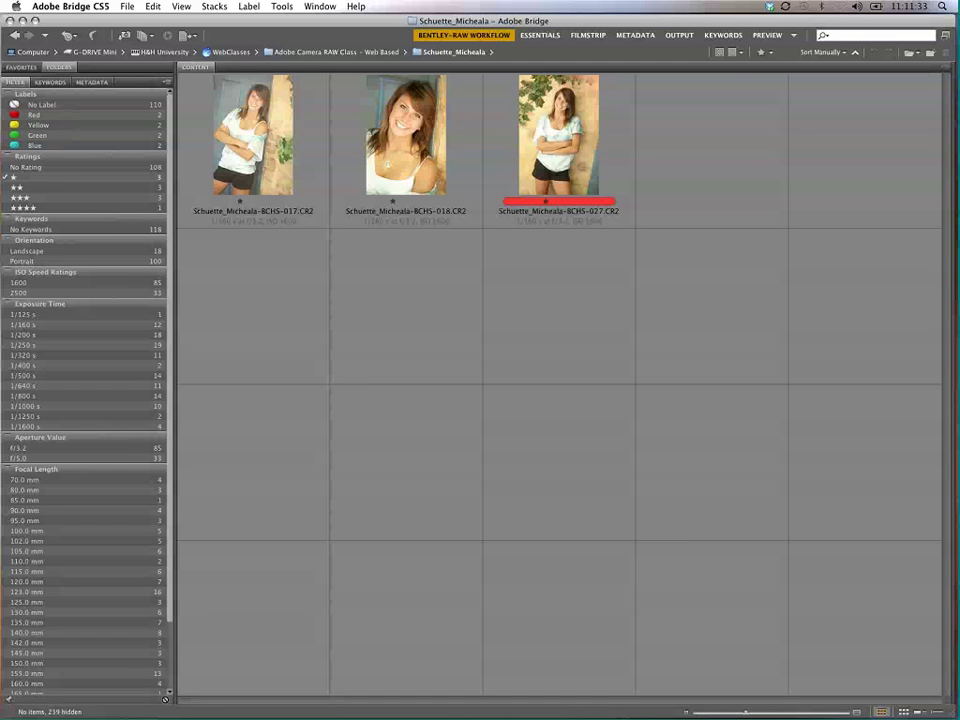
left_click(14, 177)
left_click(40, 125)
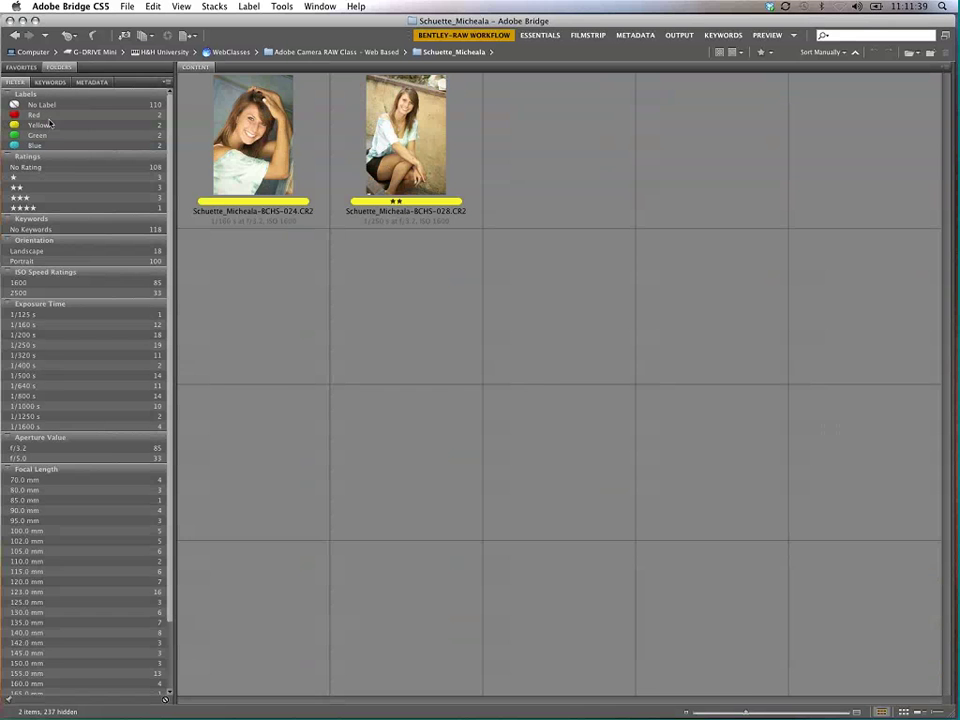
left_click(48, 124)
left_click(58, 115)
left_click(58, 115)
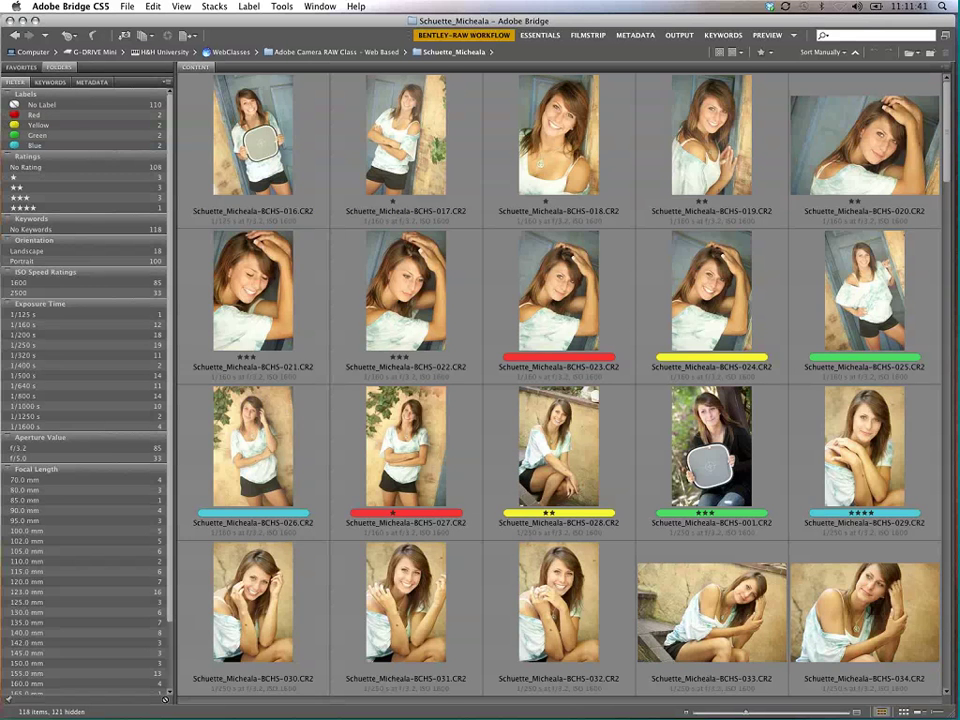
left_click(40, 197)
left_click(40, 197)
left_click(52, 115)
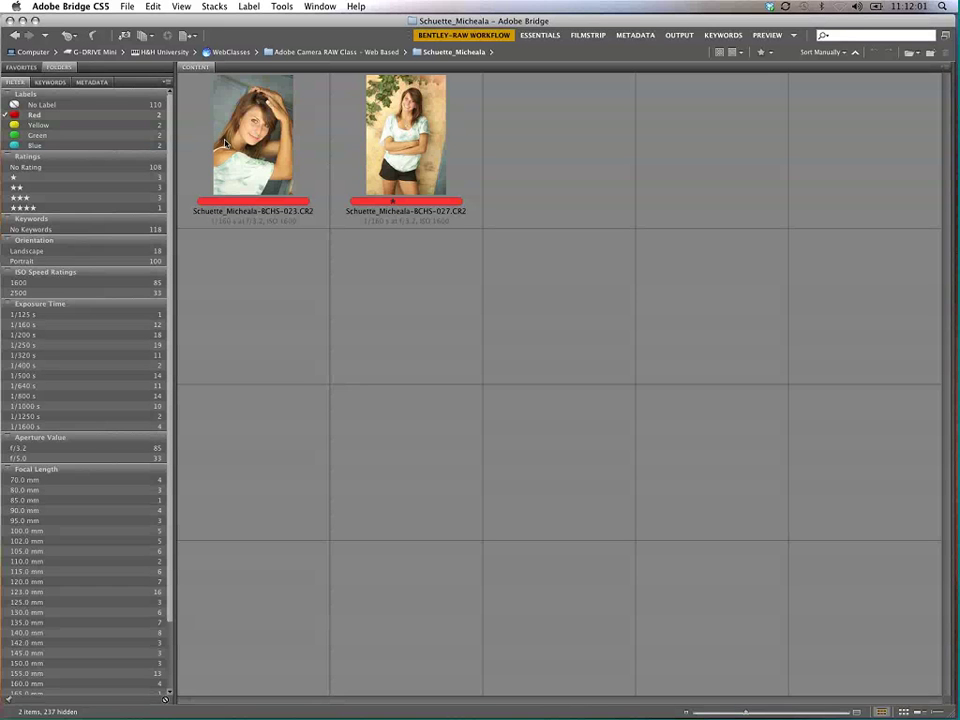
left_click(79, 117)
left_click(72, 127)
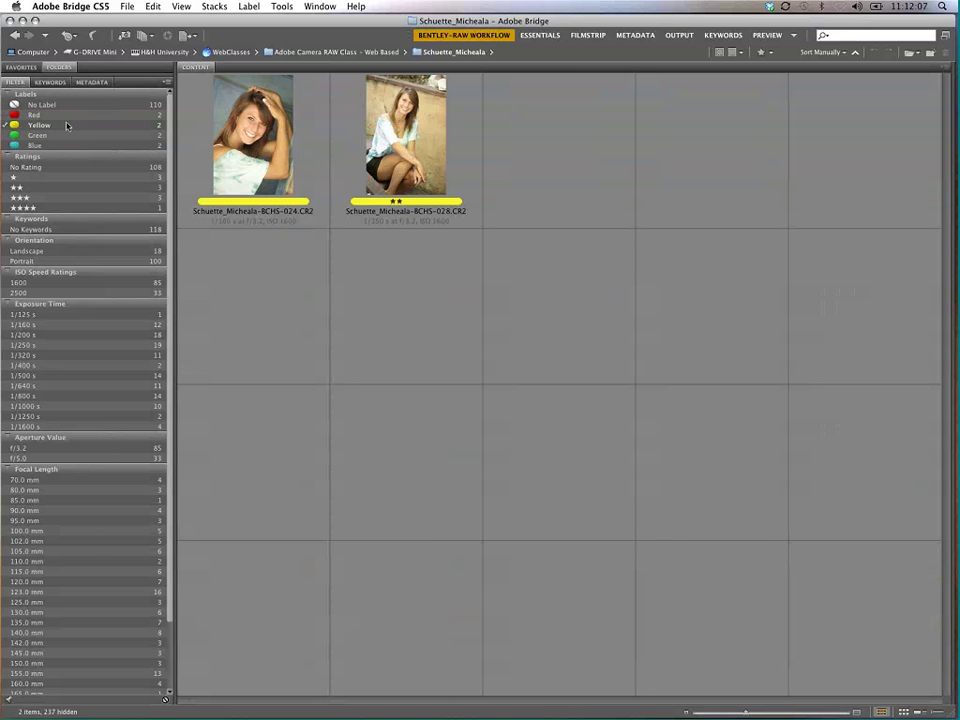
left_click(57, 127)
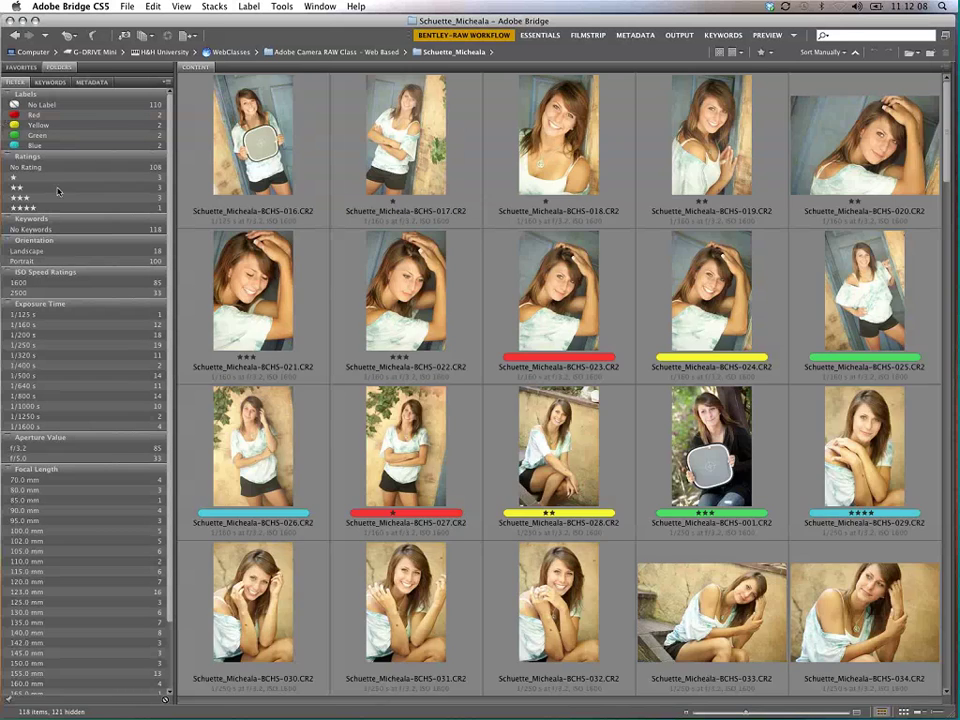
left_click(17, 187)
left_click(58, 191)
left_click(86, 116)
left_click(71, 177)
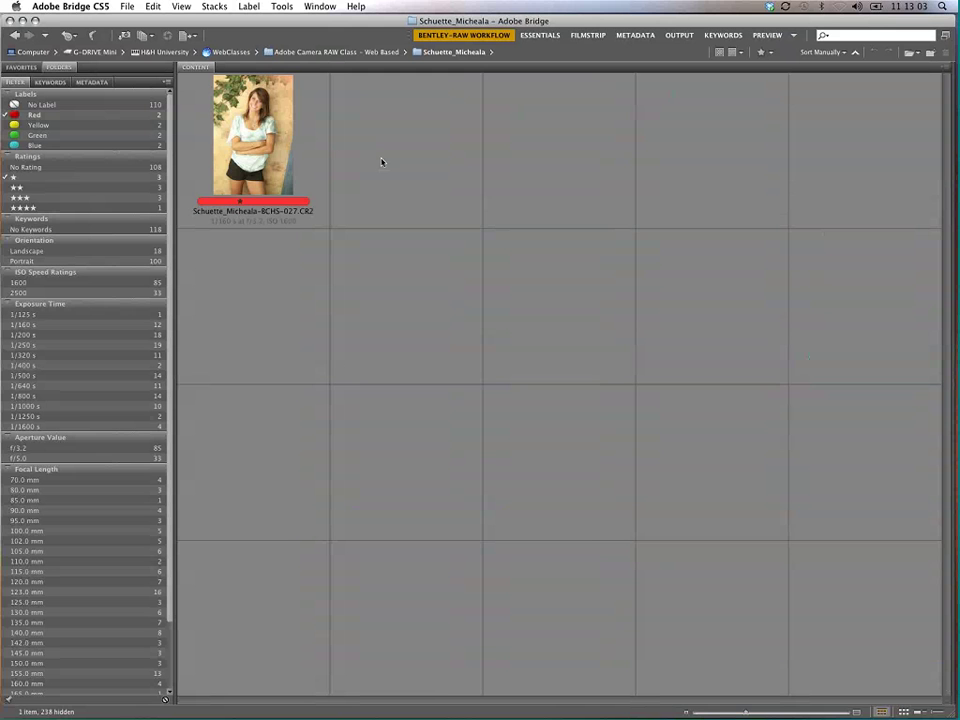
left_click(110, 116)
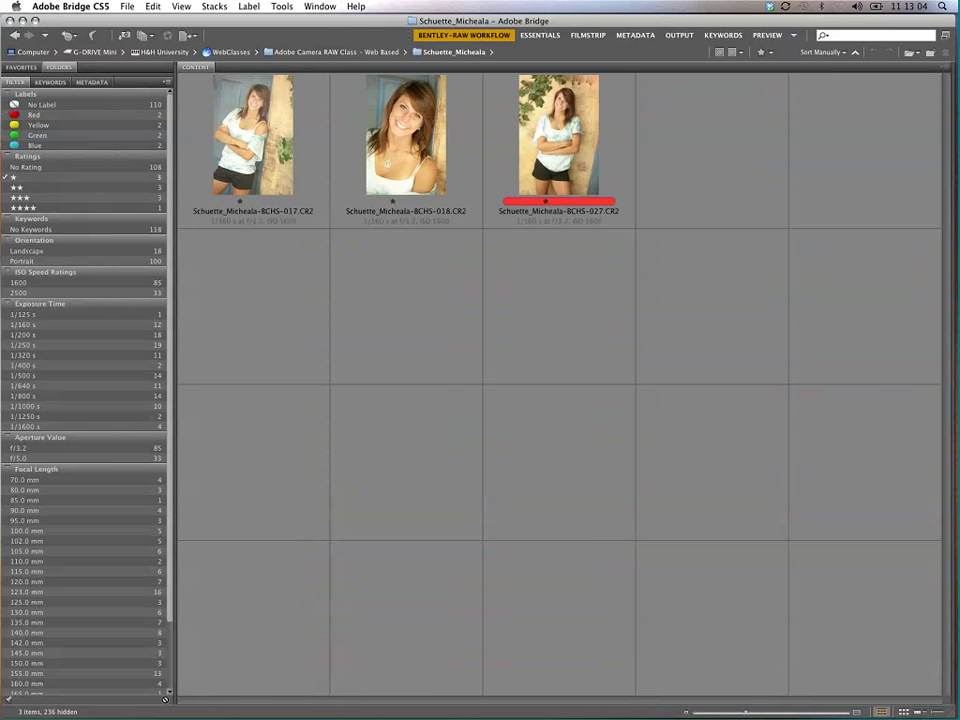
left_click(90, 178)
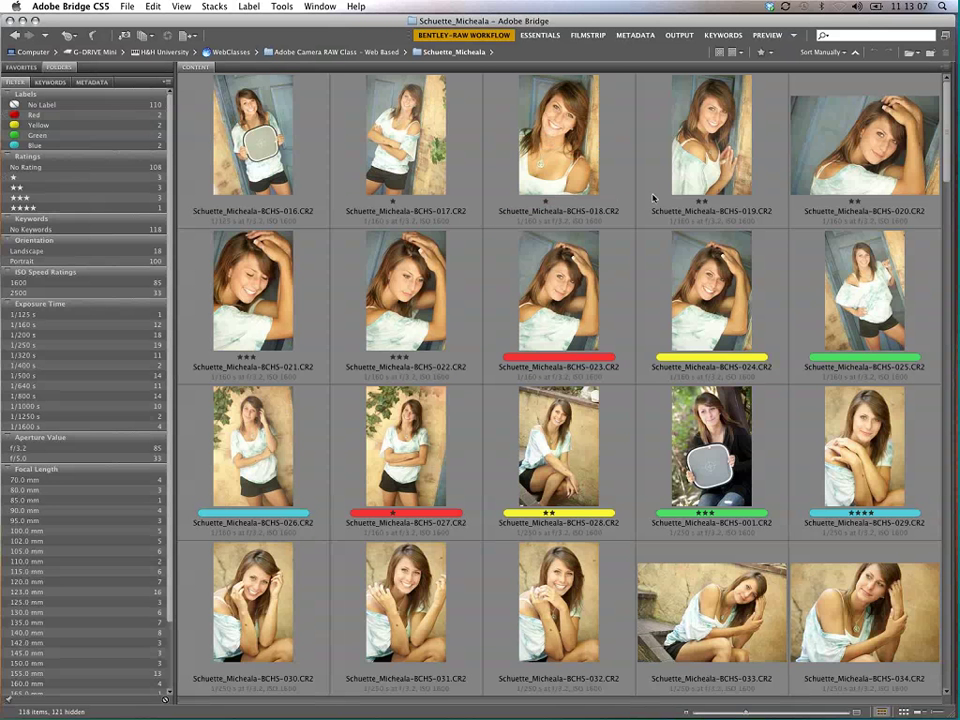
Step: Add the Collections panel to the sidebar and start a new smart collection
right_click(120, 86)
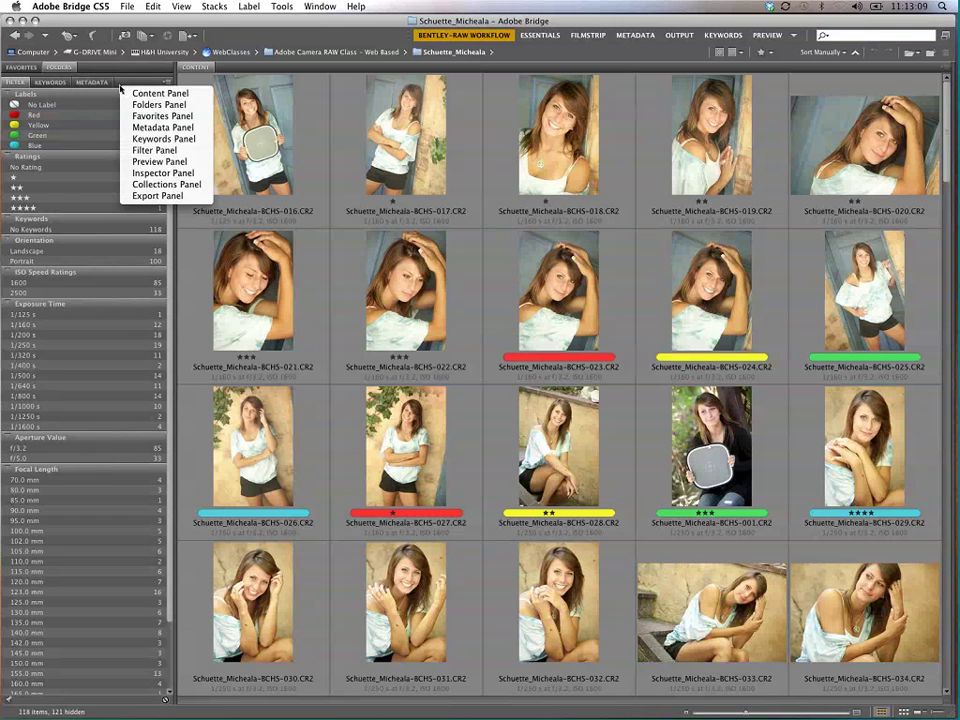
left_click(166, 185)
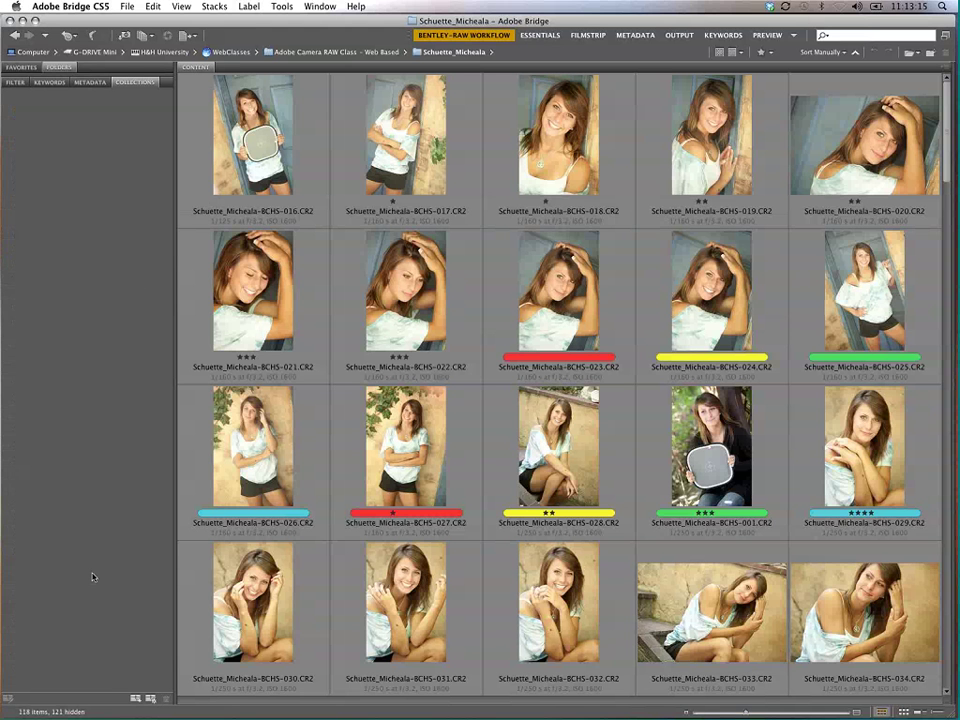
left_click(150, 700)
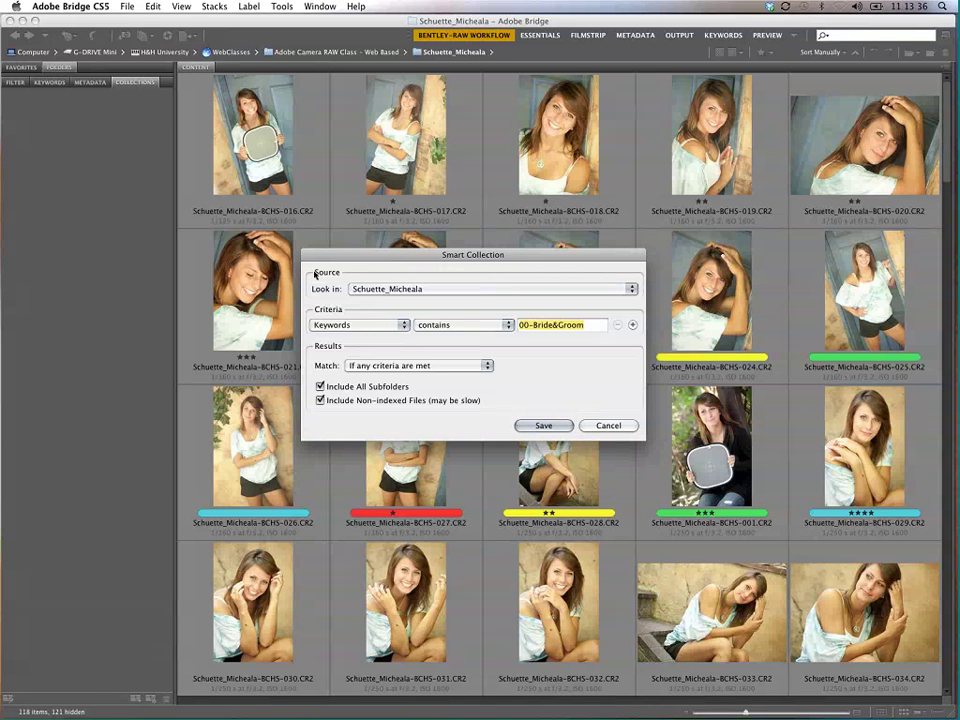
Step: Save a smart collection named 'red' matching Label contains Red in the current folder
left_click(418, 288)
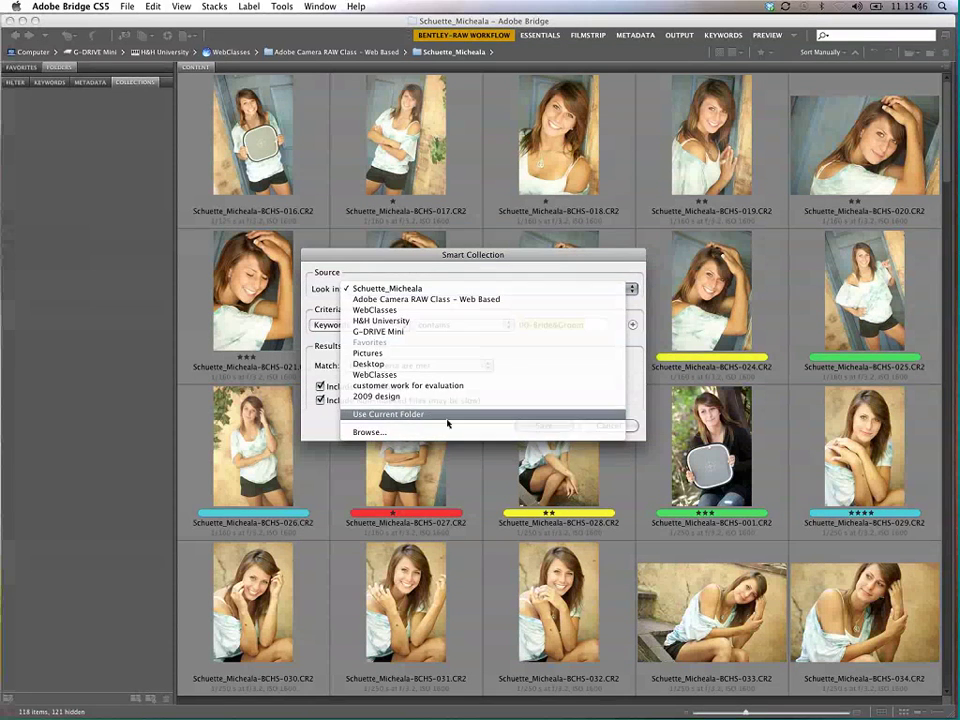
left_click(447, 420)
left_click(372, 328)
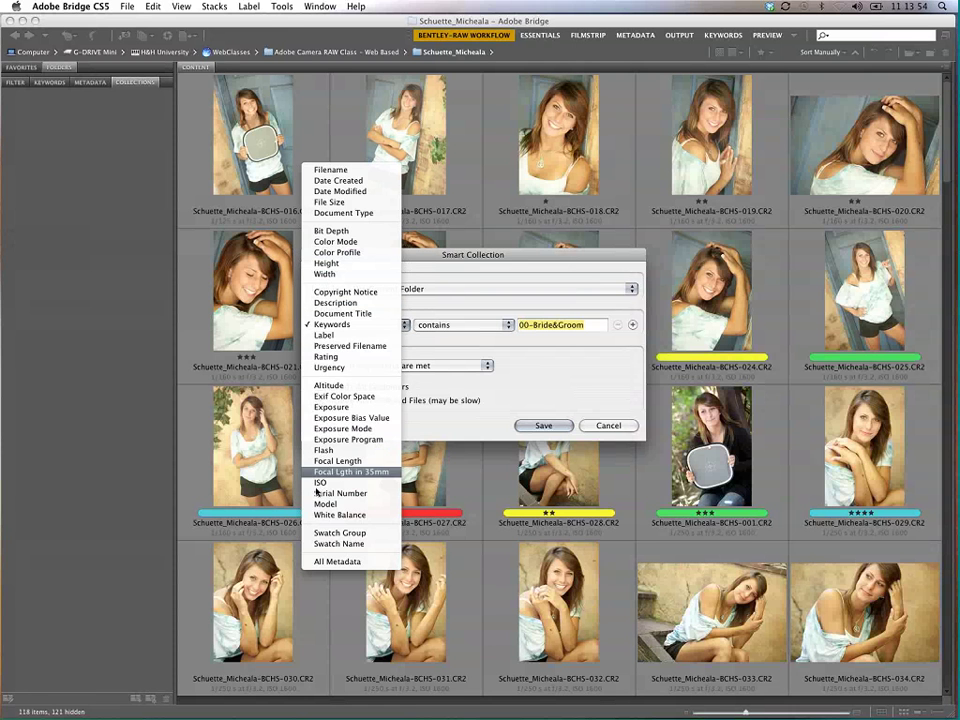
left_click(354, 336)
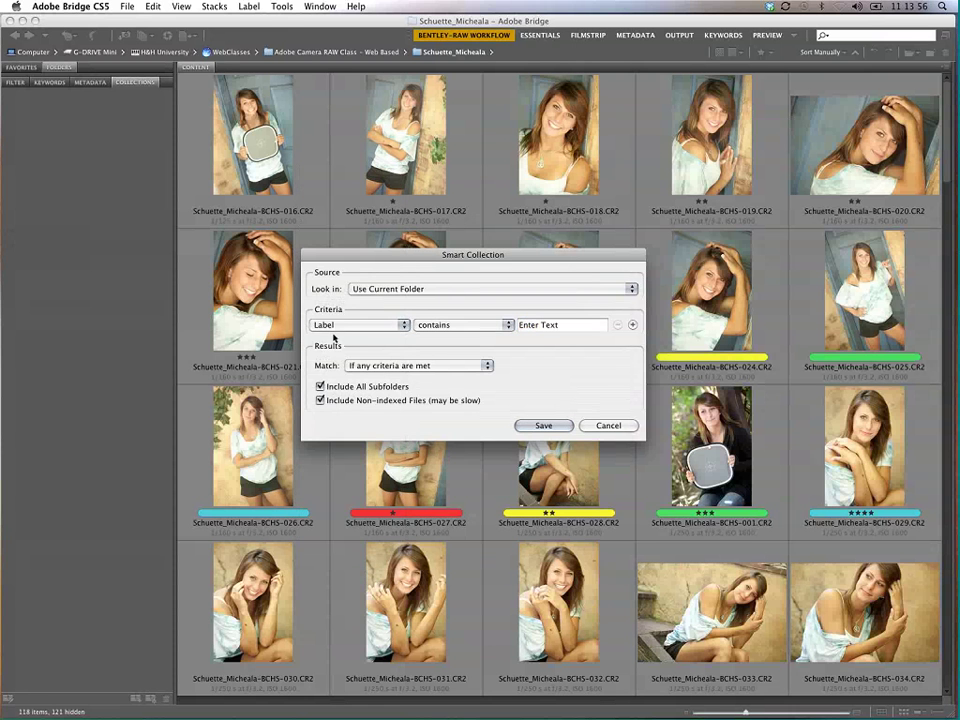
left_click(557, 328)
type("Red")
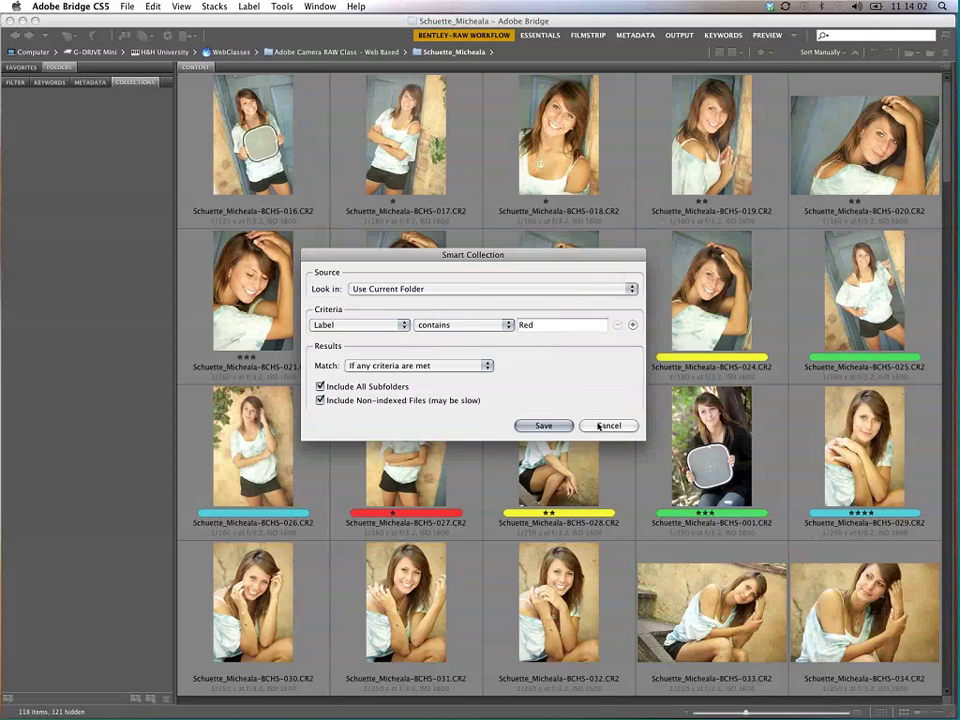
left_click(543, 426)
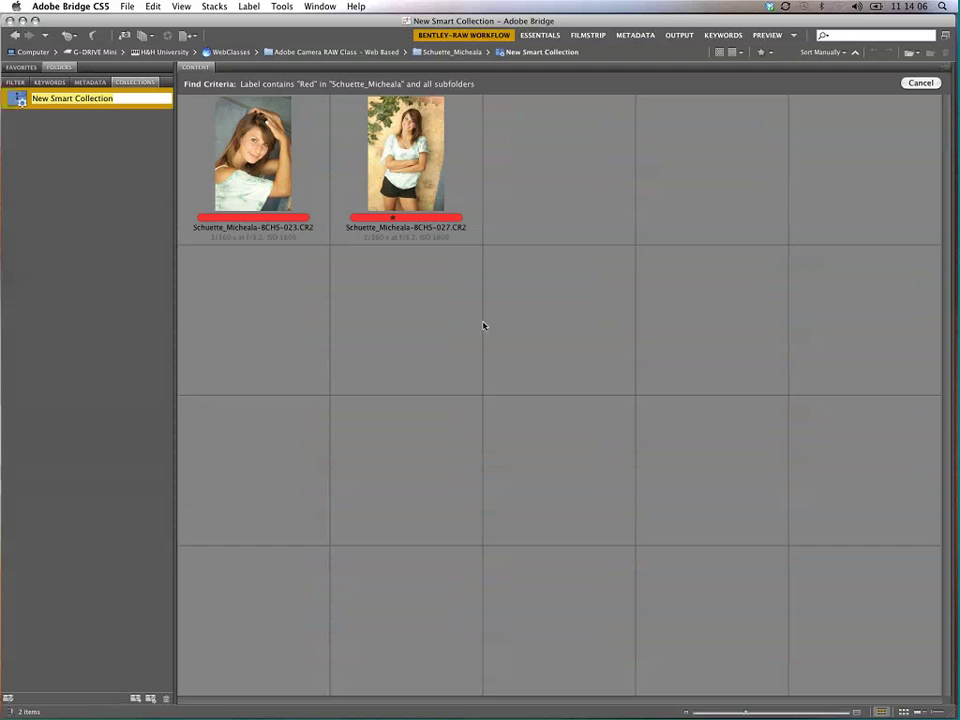
type("red")
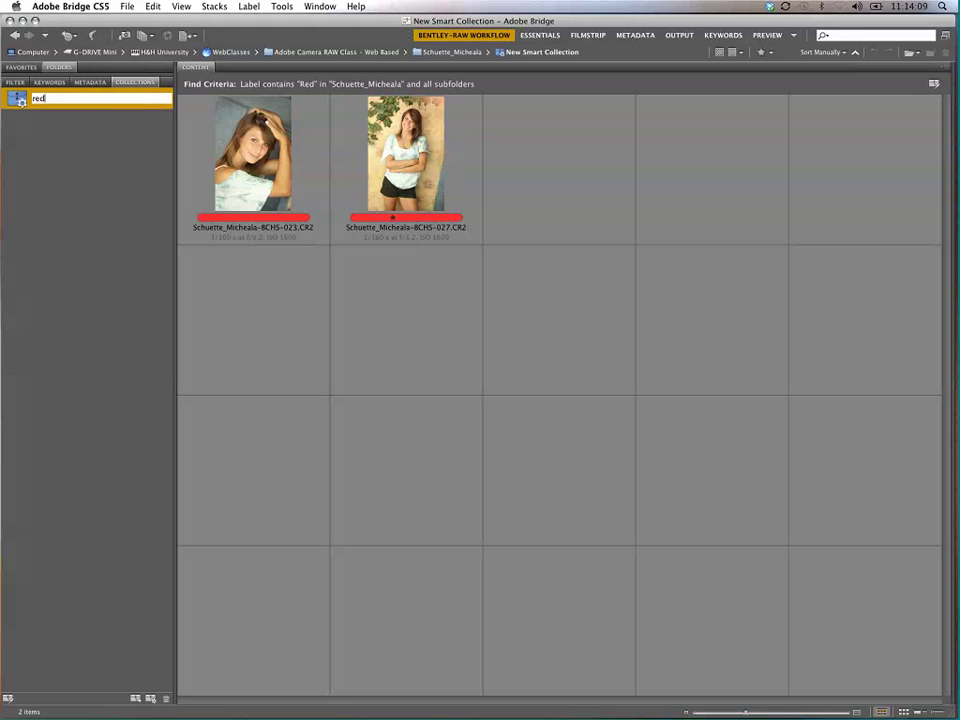
key("Return")
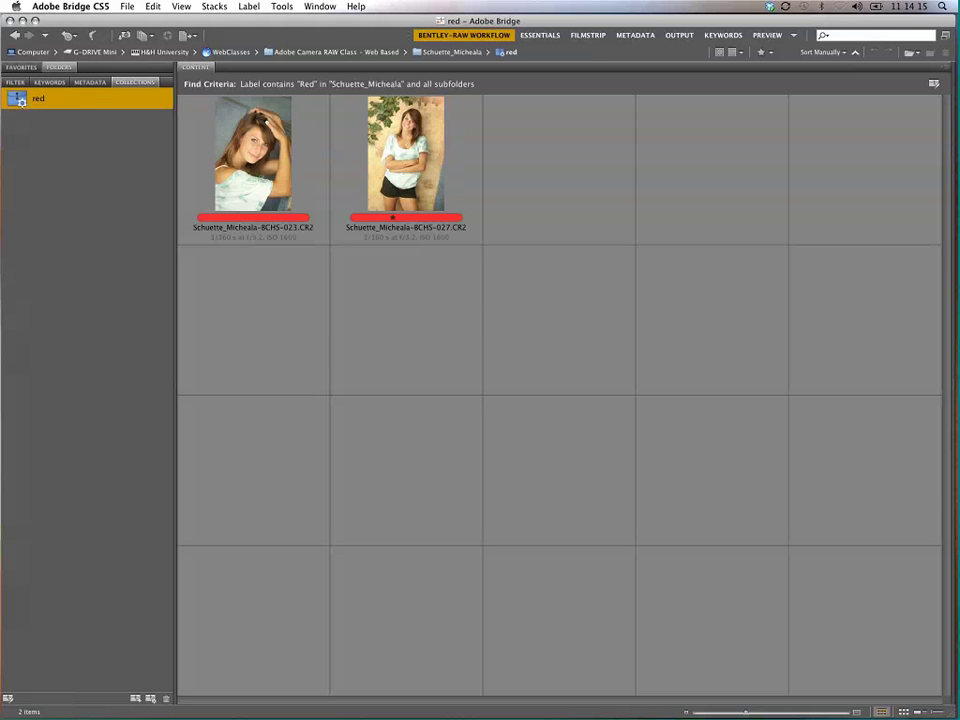
Step: Edit the 'red' collection to add a Rating equals one-star criterion and save it
right_click(21, 100)
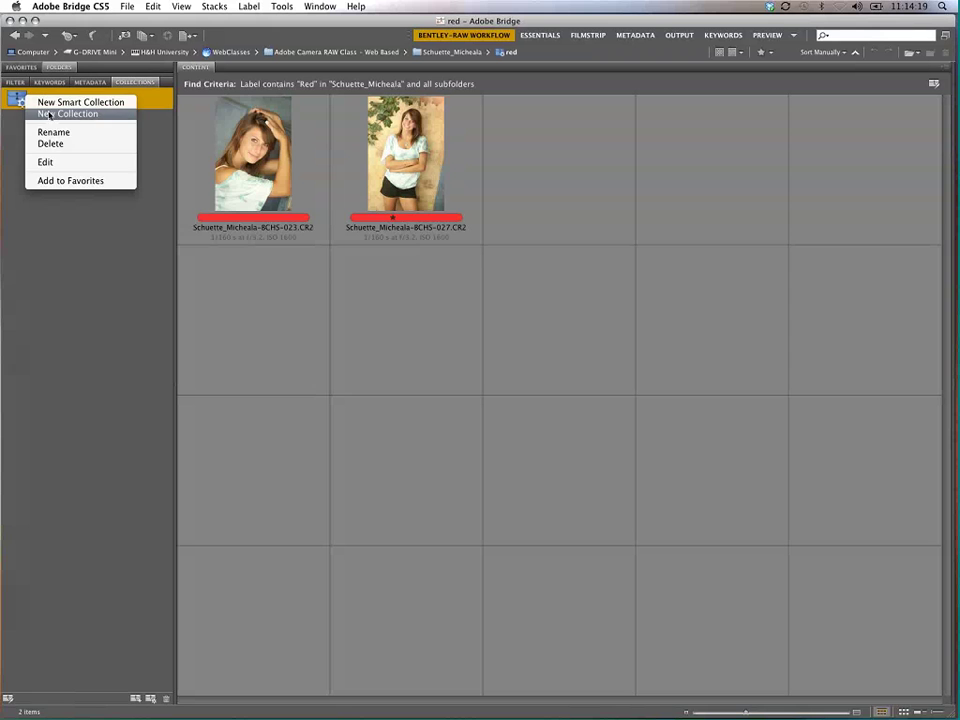
left_click(45, 162)
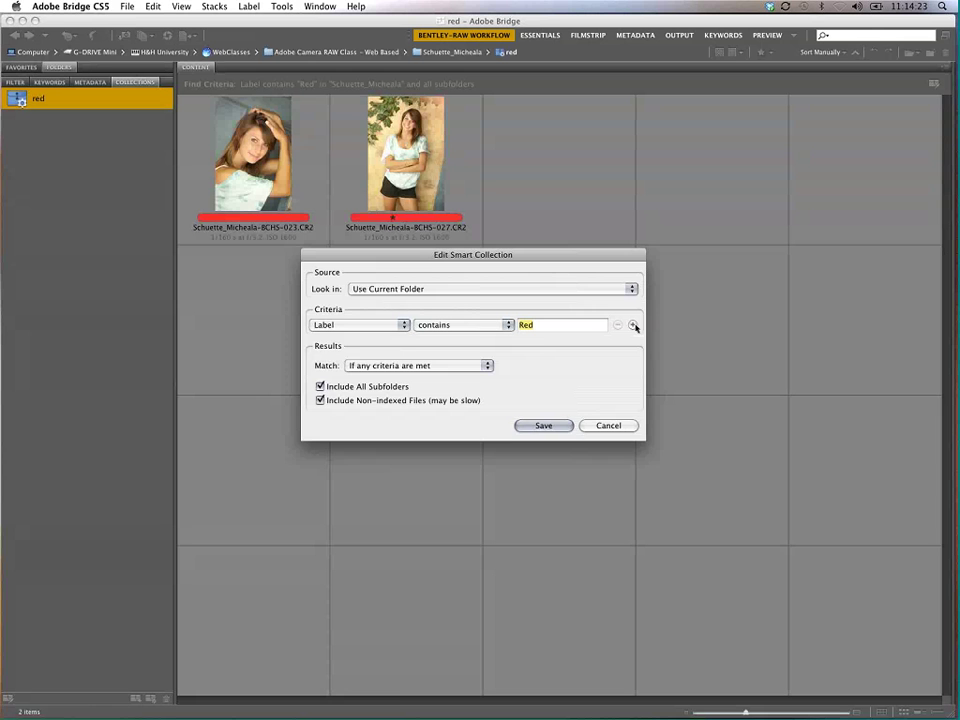
left_click(632, 324)
left_click(358, 343)
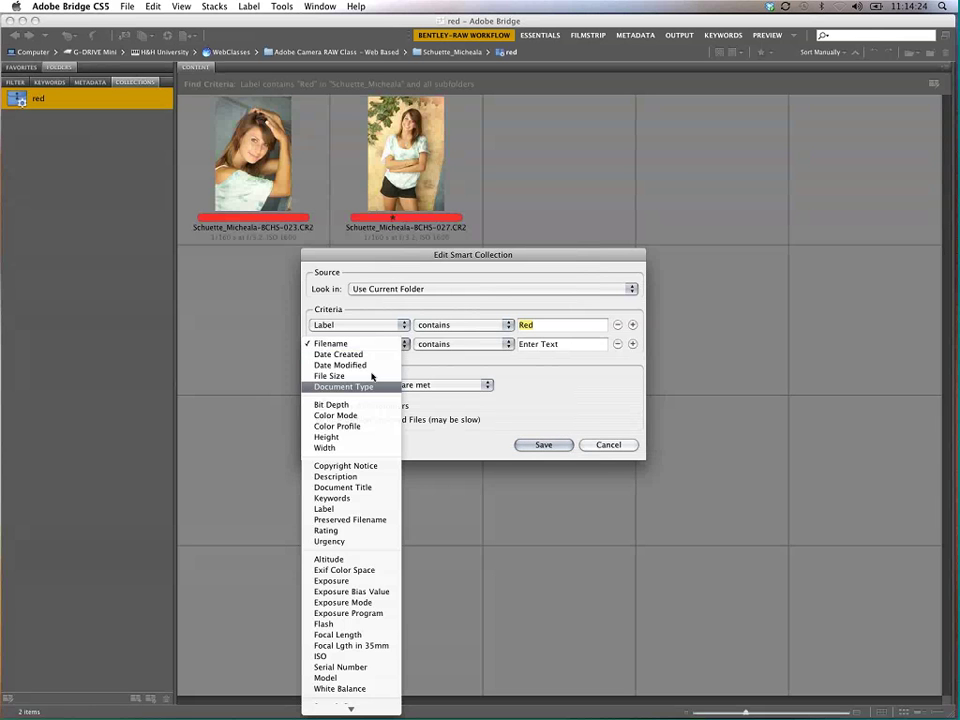
left_click(366, 531)
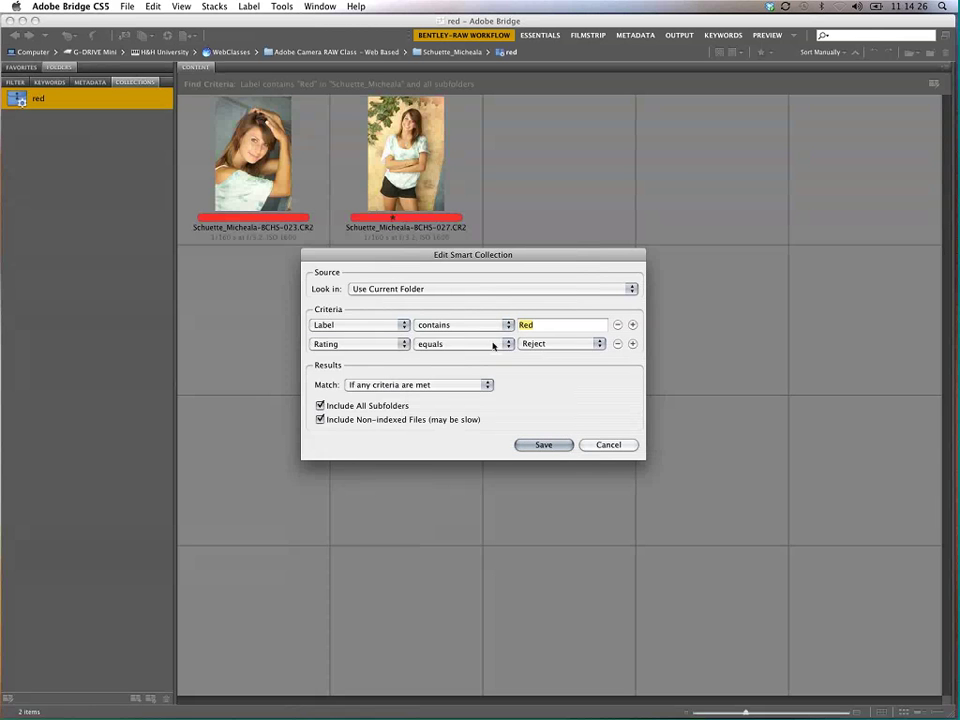
left_click(550, 344)
left_click(556, 365)
left_click(543, 445)
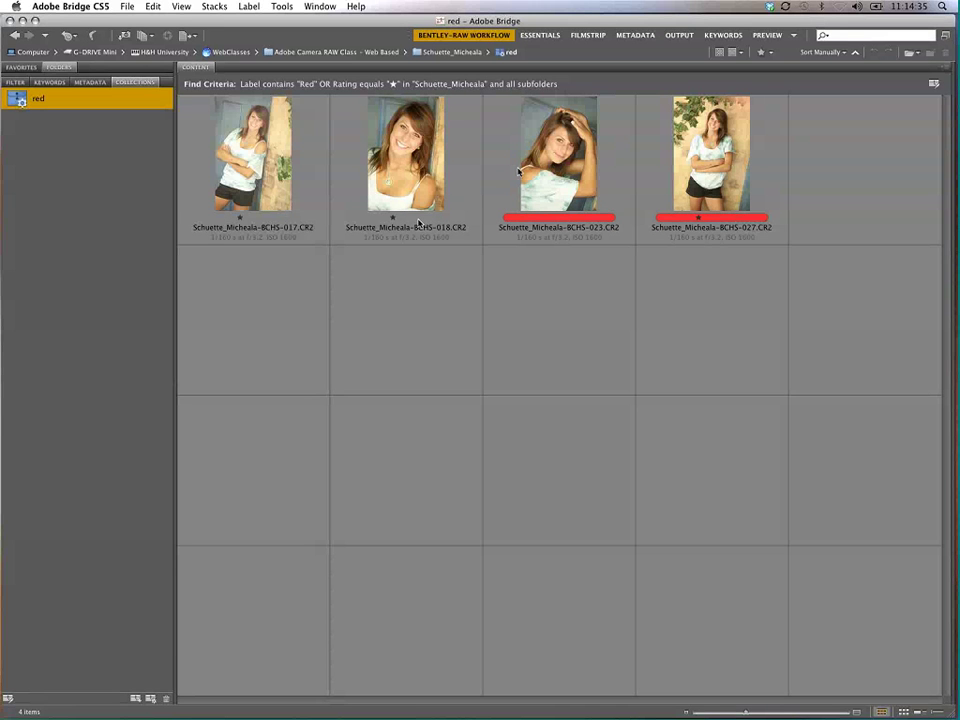
Step: Edit the red smart collection to match 'If all criteria are met' and save it
right_click(77, 99)
left_click(106, 170)
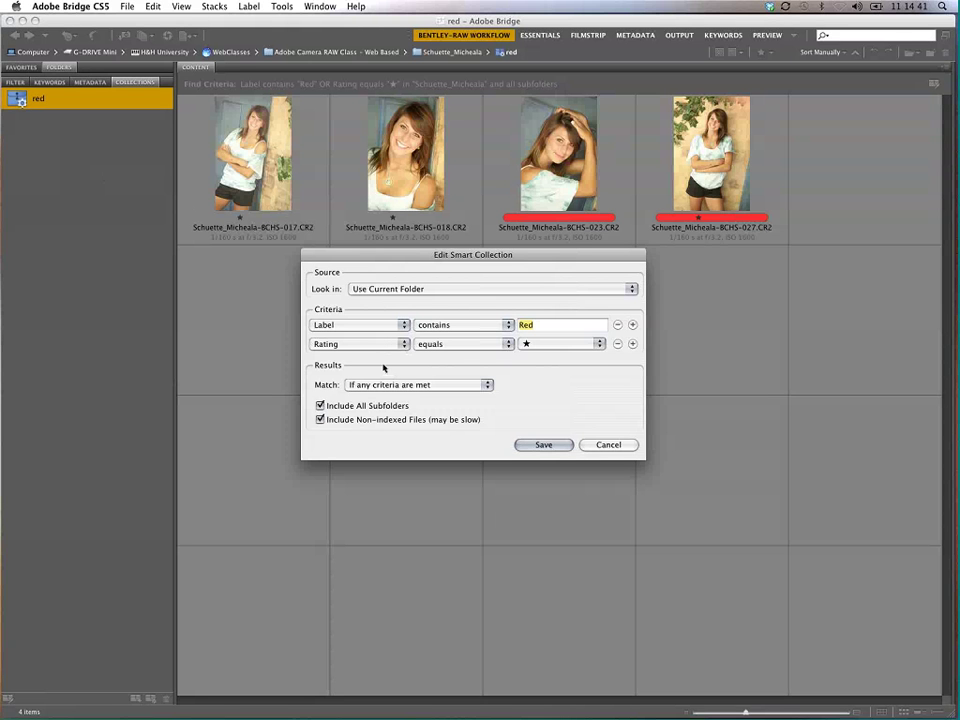
left_click(450, 389)
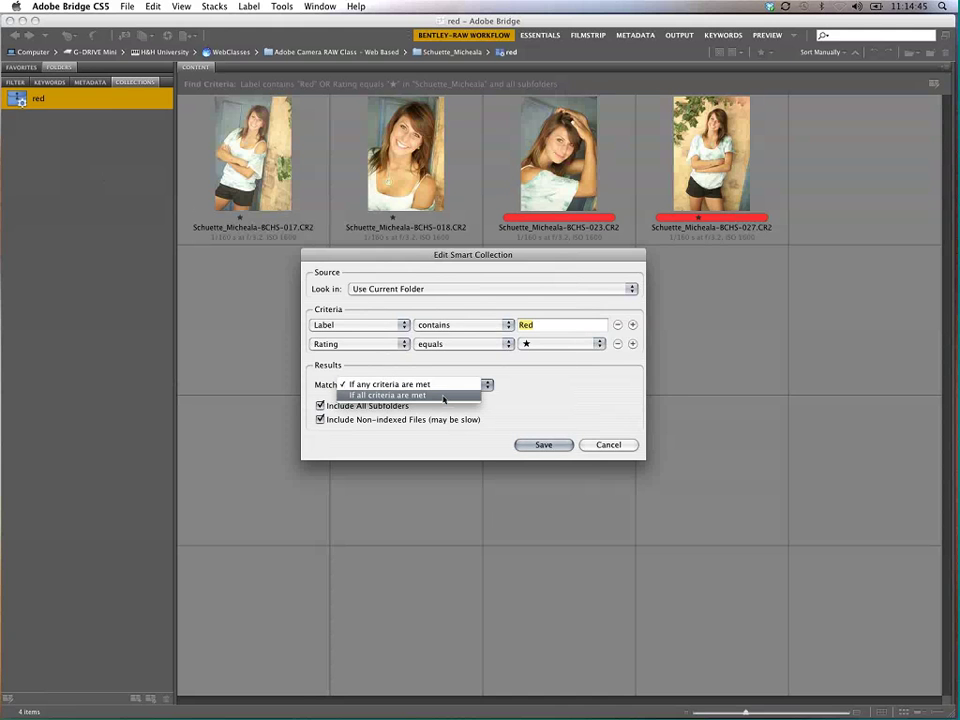
left_click(444, 396)
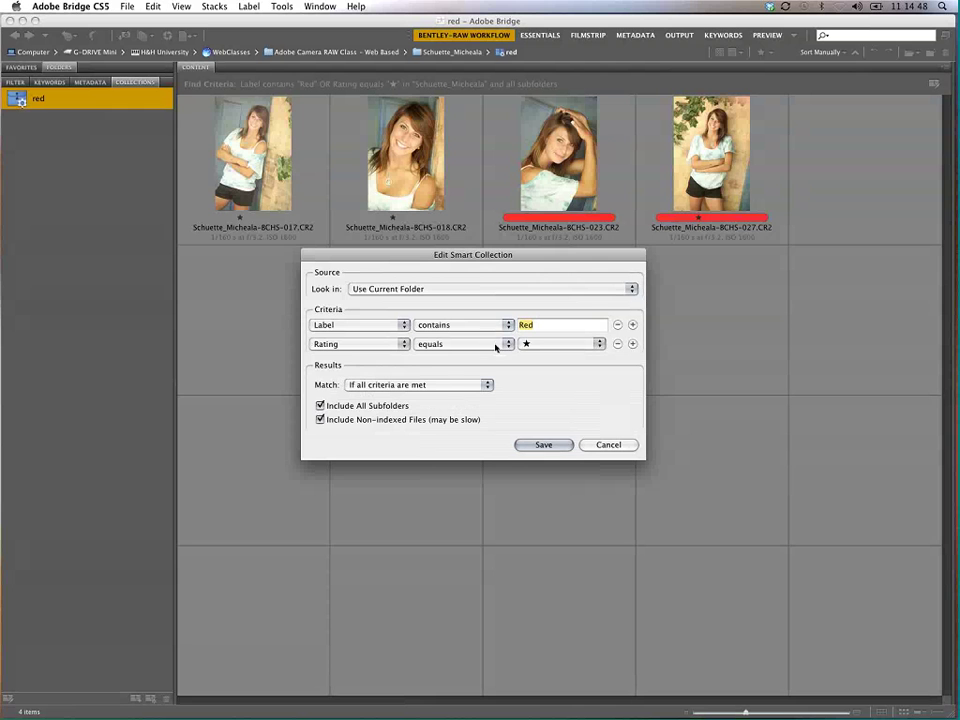
left_click(548, 446)
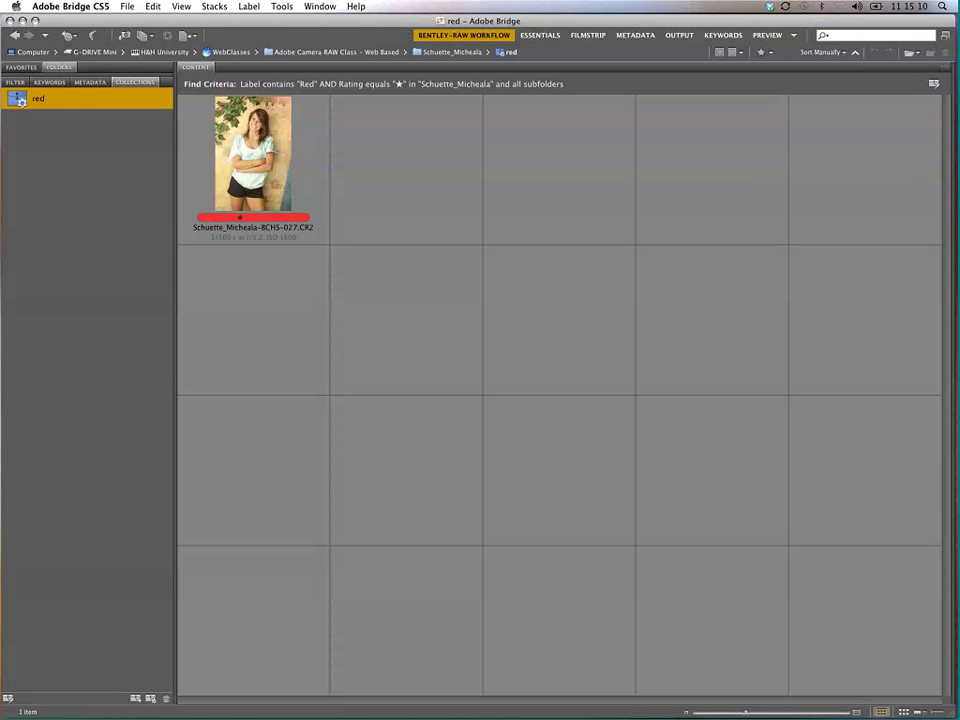
right_click(55, 97)
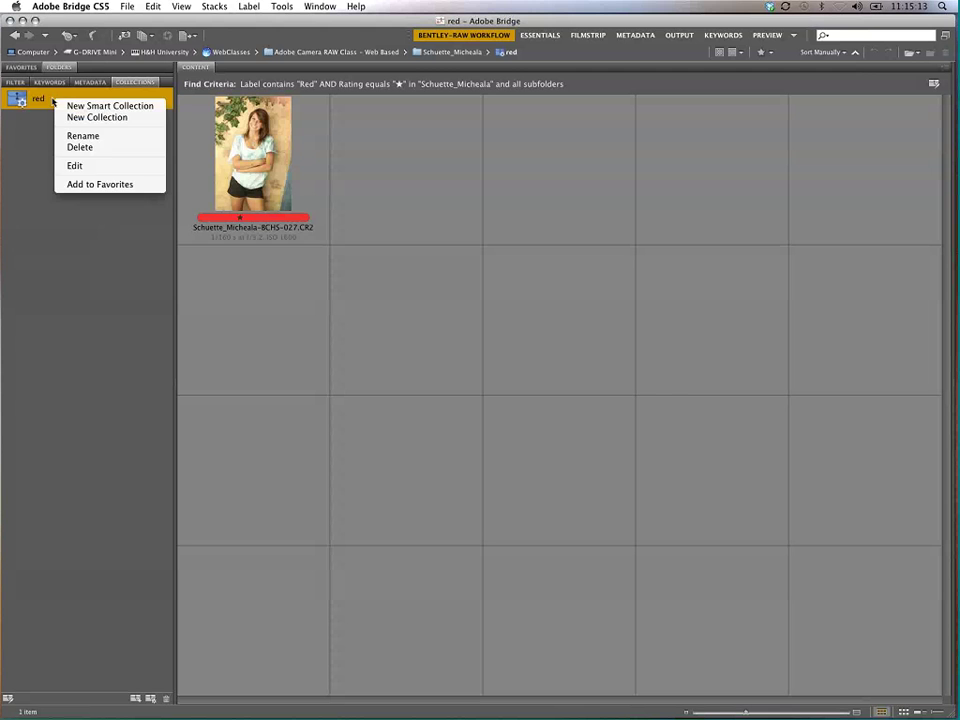
left_click(92, 148)
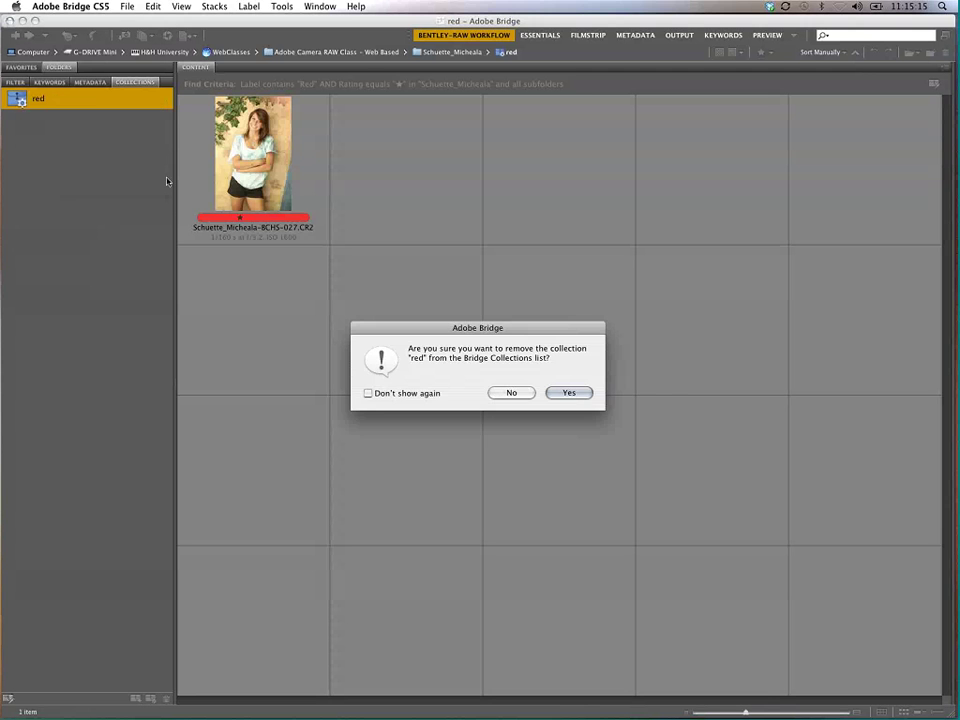
left_click(565, 395)
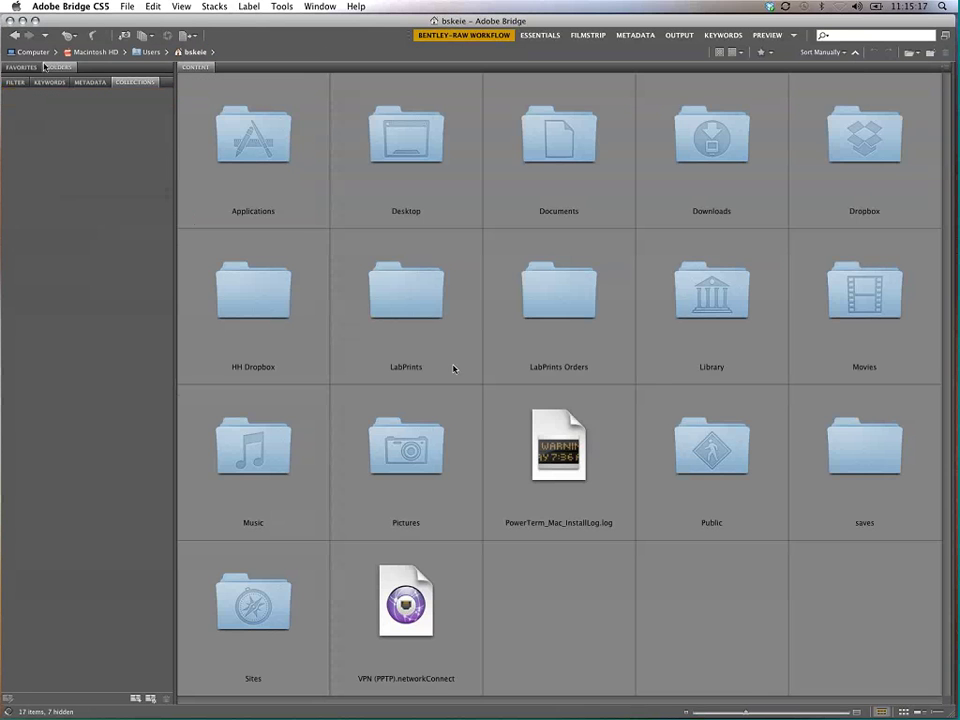
left_click(14, 35)
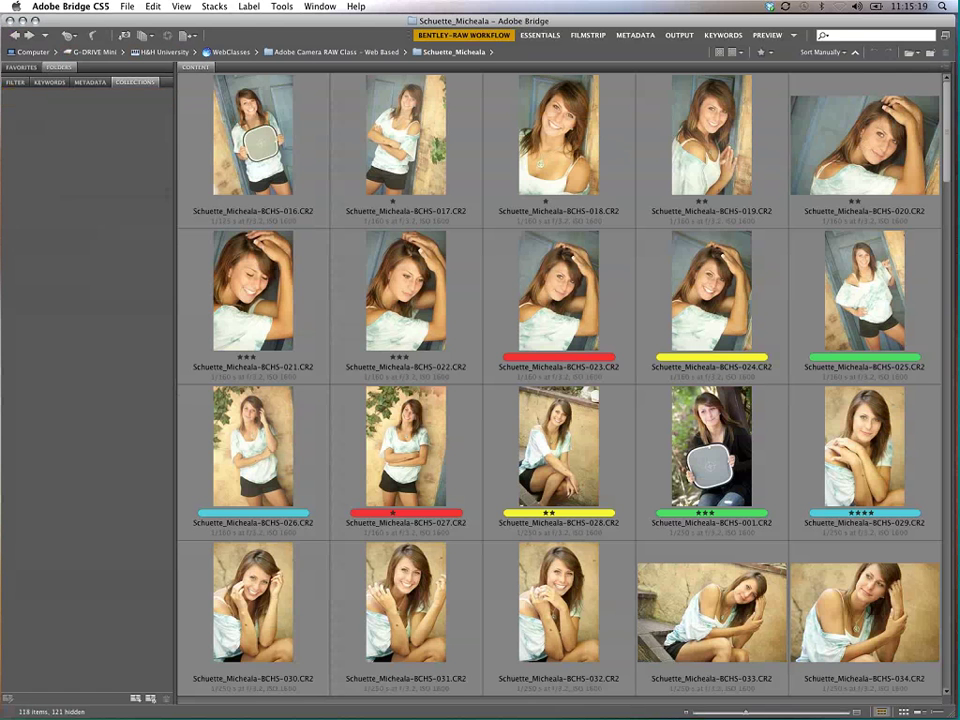
Step: Switch between the Keywords and Filter panels, then show Favorites above the Filter panel
left_click(49, 82)
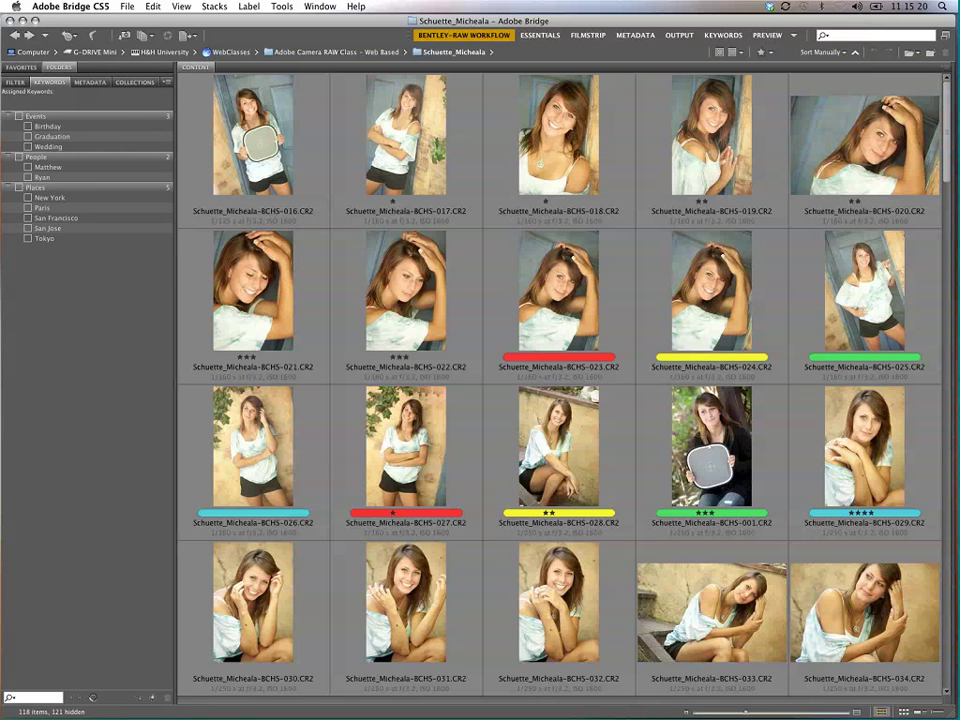
left_click(15, 82)
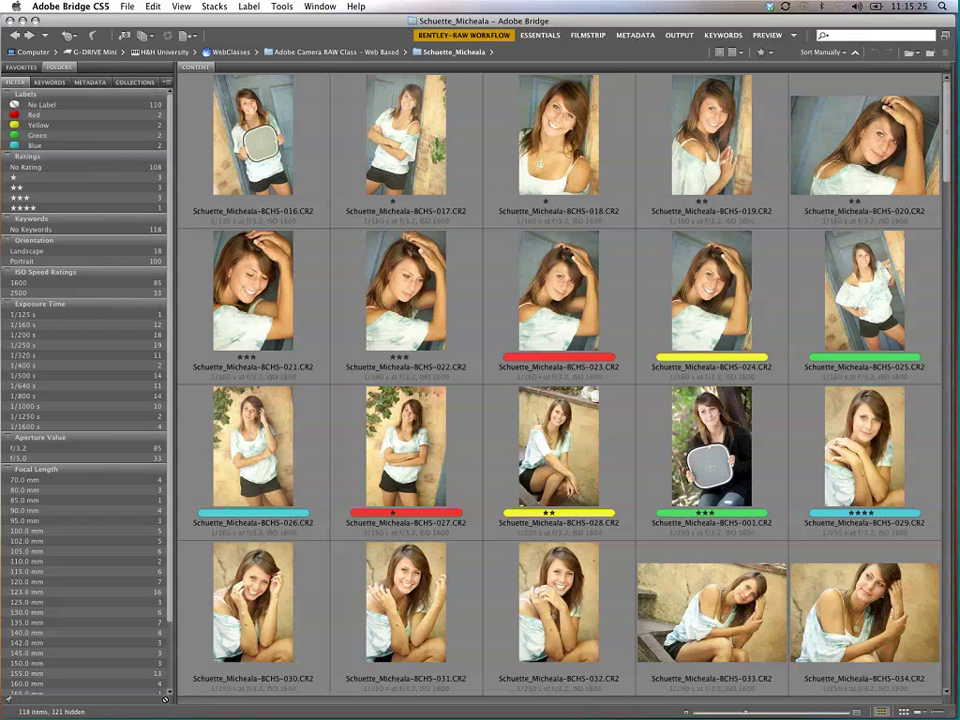
left_click(44, 82)
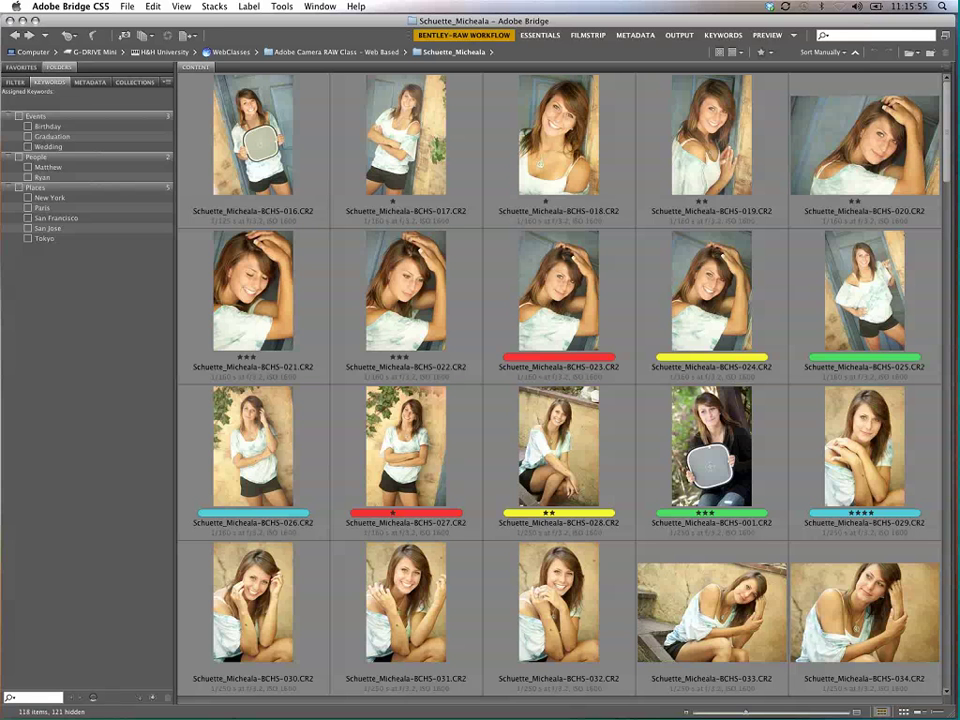
left_click(14, 82)
left_click(22, 57)
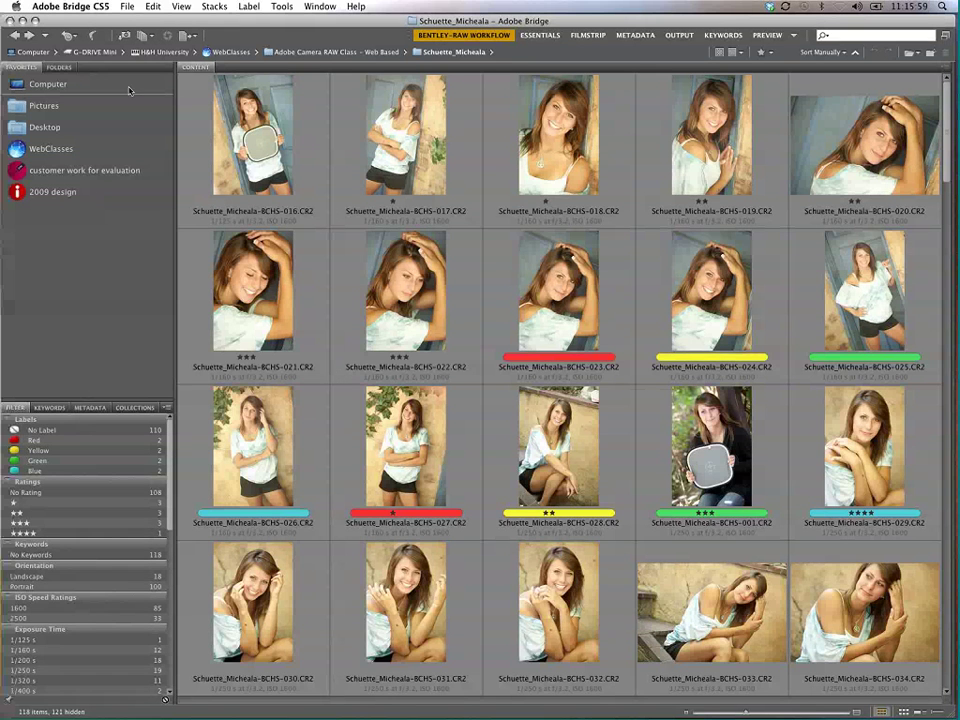
Step: Open the Roberts folder from Adobe Camera RAW Class - Web Based and enlarge the Filter panel
left_click(295, 52)
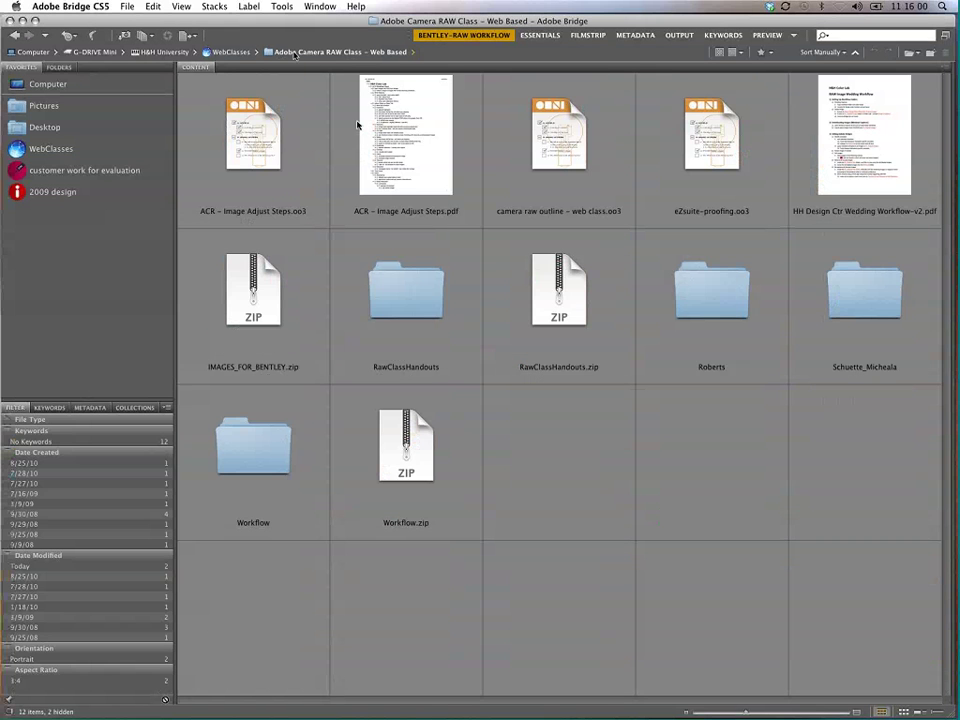
left_click(720, 283)
double_click(703, 297)
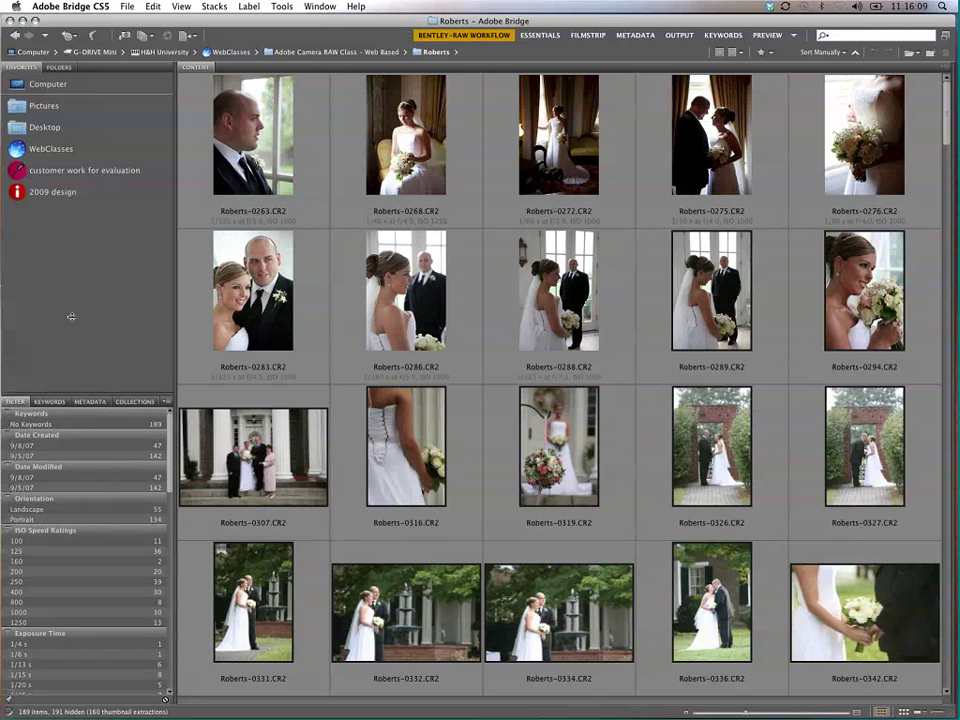
left_click_drag(71, 317, 104, 188)
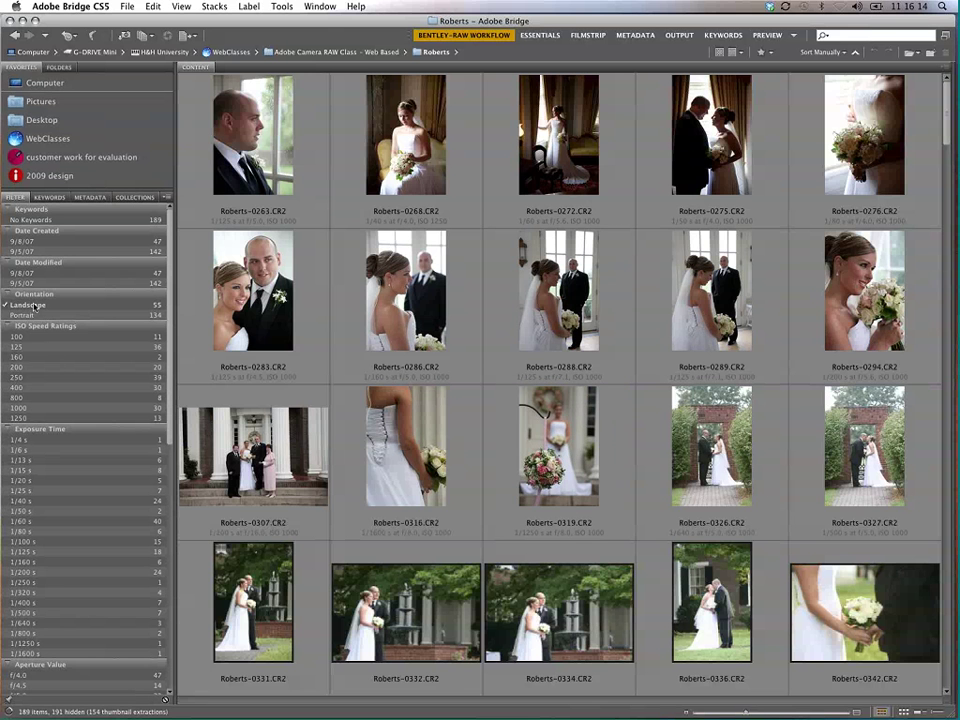
left_click(43, 305)
left_click(40, 305)
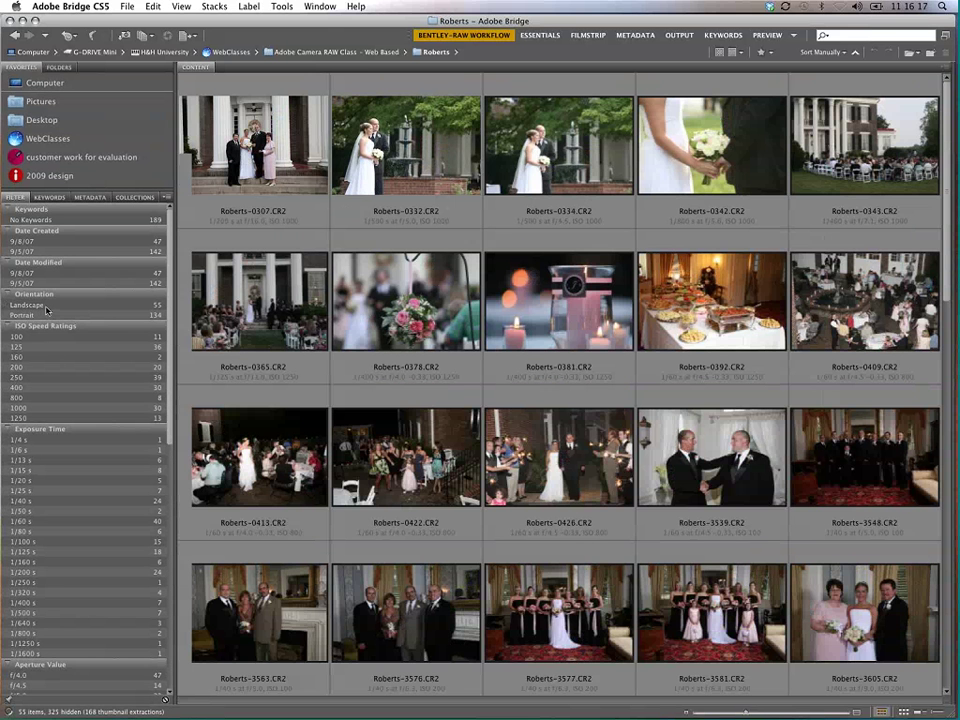
left_click(38, 315)
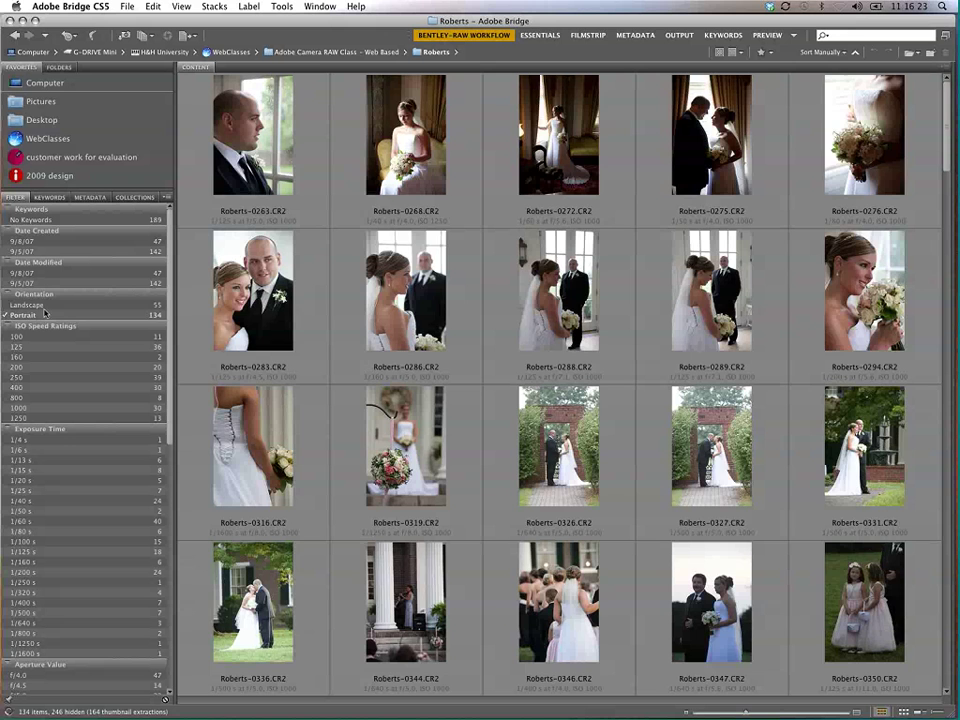
left_click(40, 316)
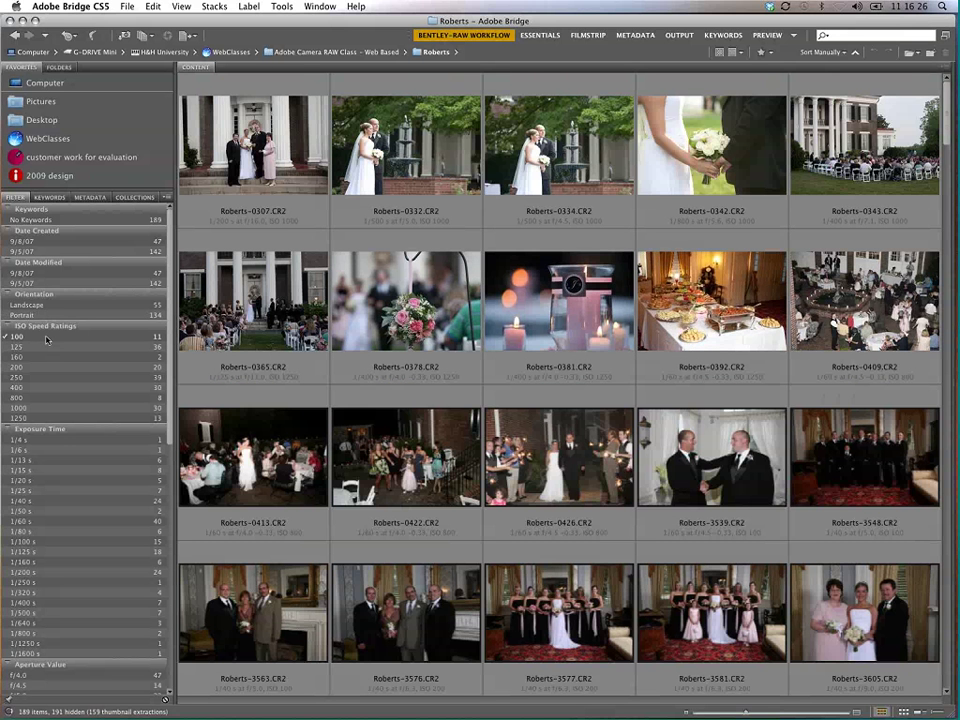
left_click(45, 338)
left_click(45, 338)
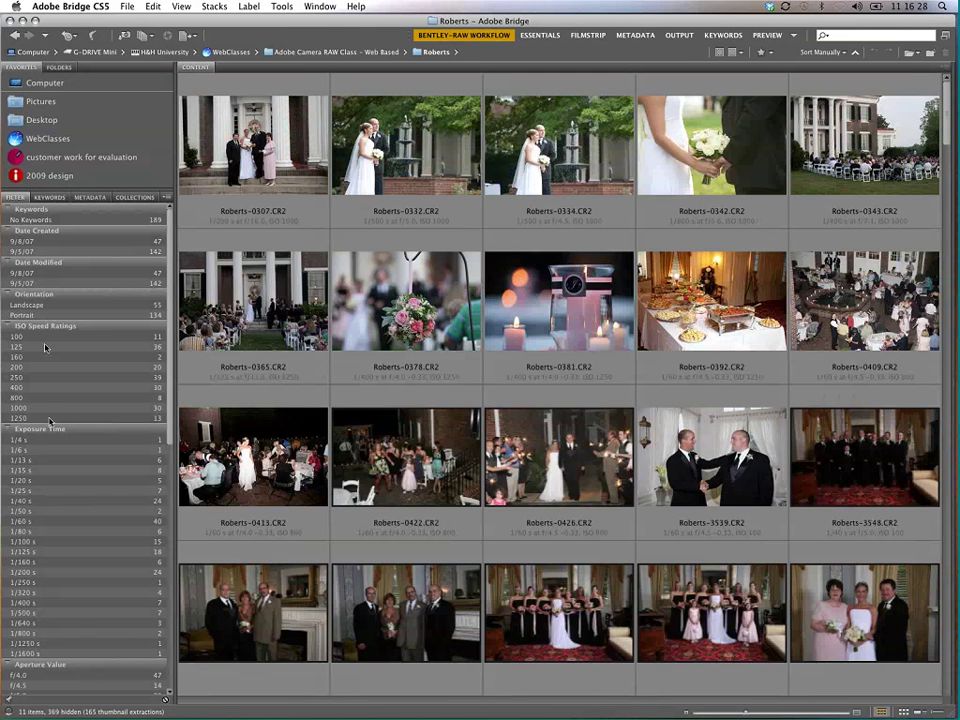
left_click(50, 419)
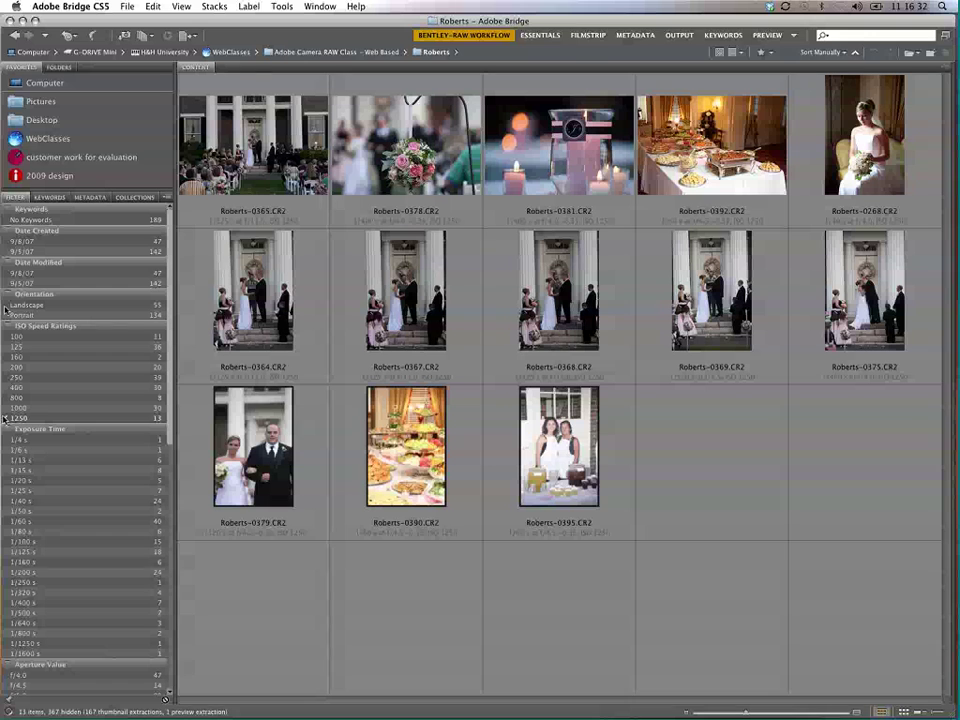
left_click(50, 408)
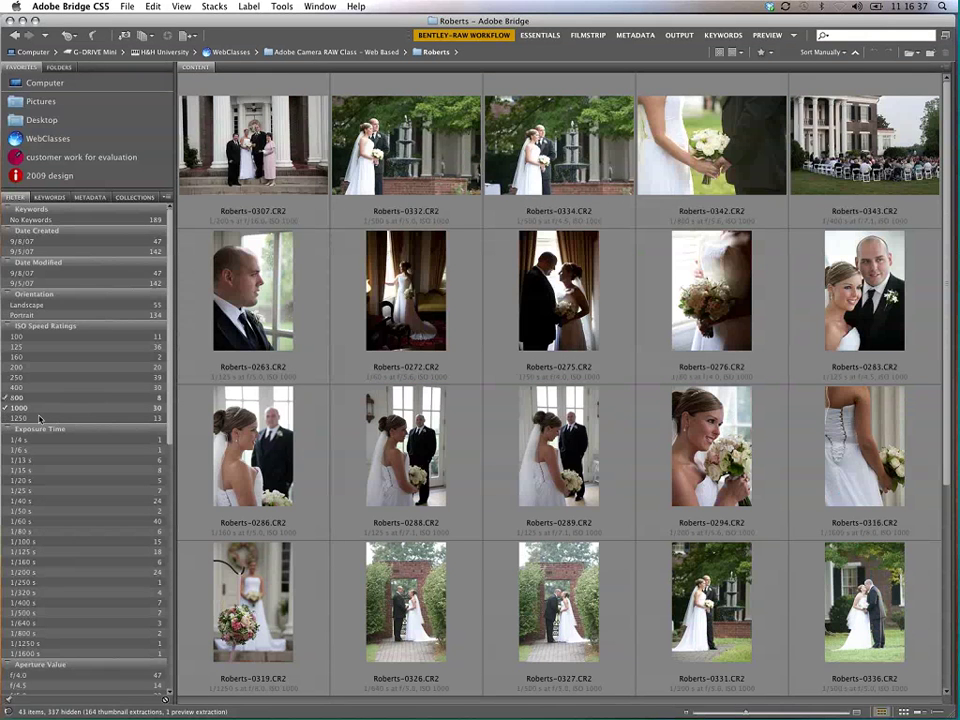
left_click(44, 397)
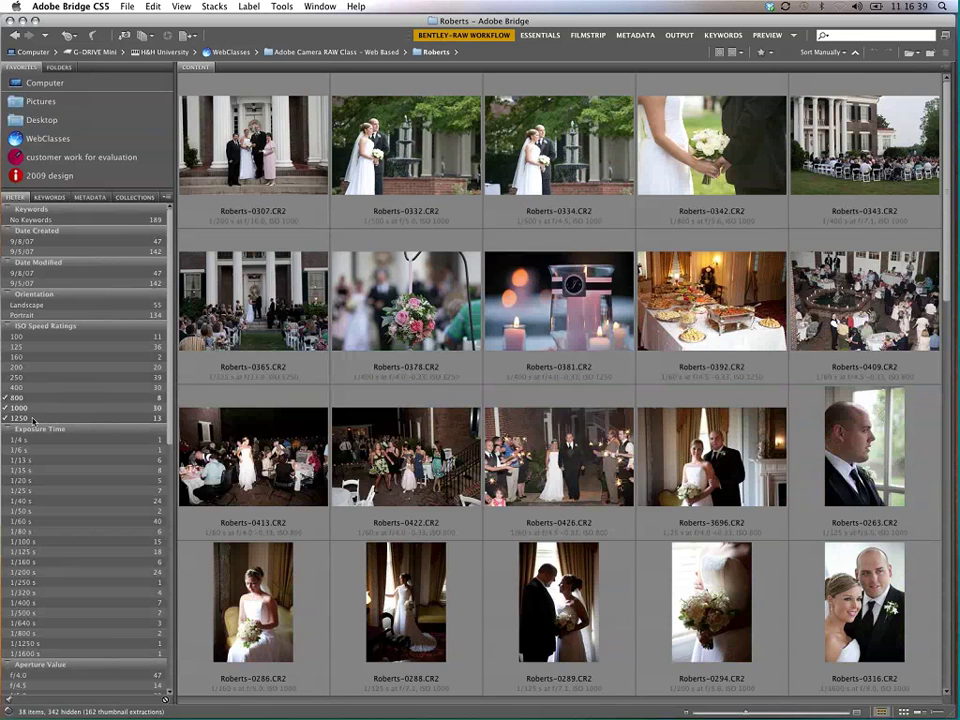
left_click(35, 408)
left_click(33, 418)
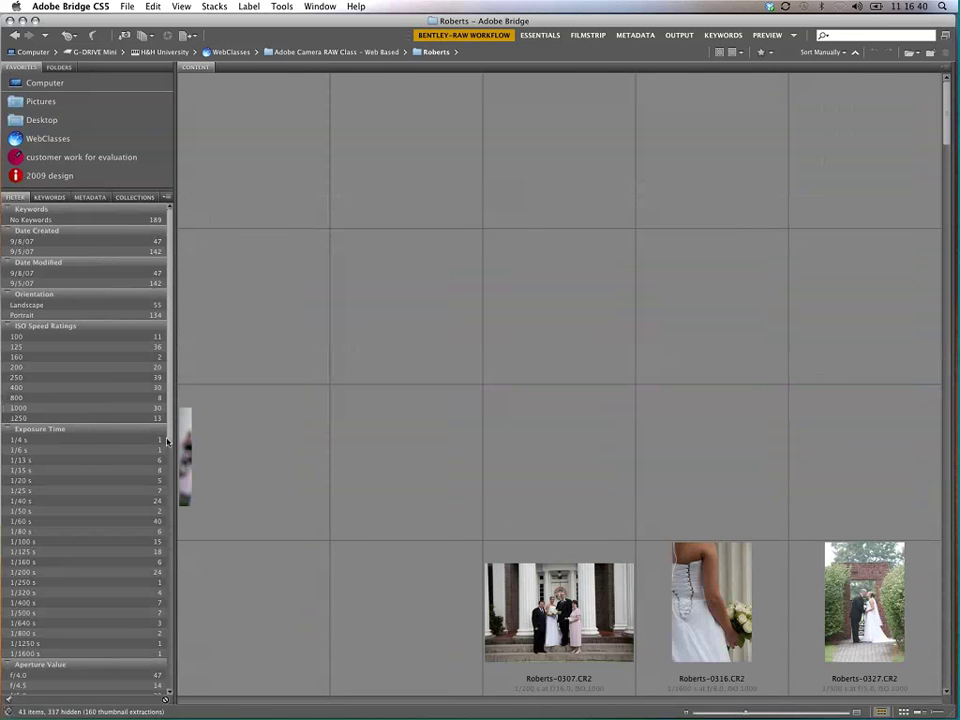
left_click_drag(168, 441, 154, 488)
scroll(154, 488, "down", 5)
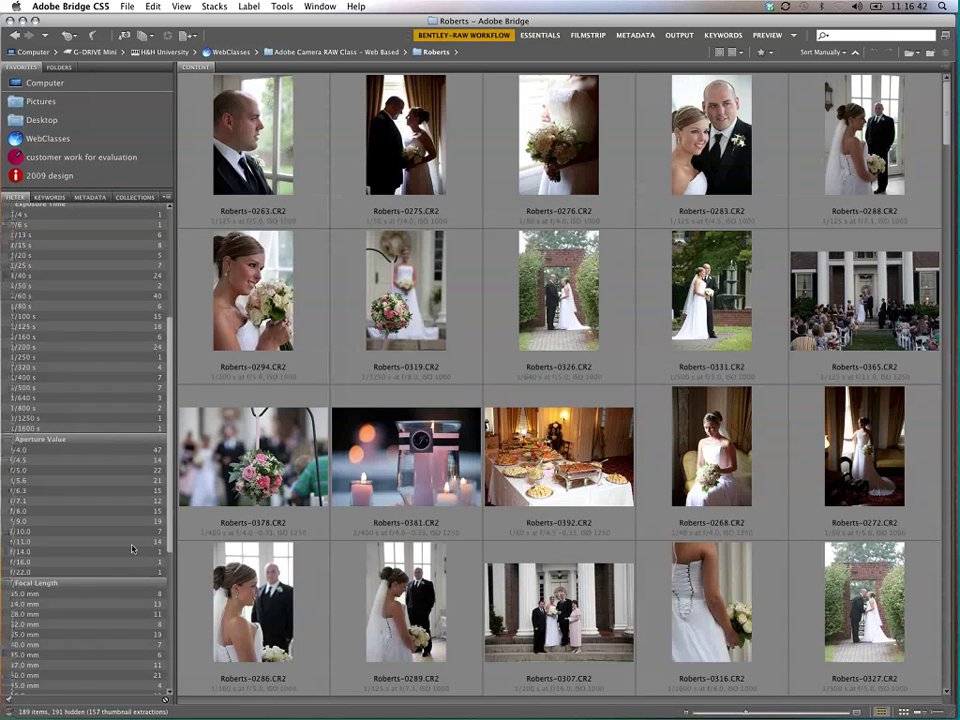
left_click(136, 217)
left_click(135, 228)
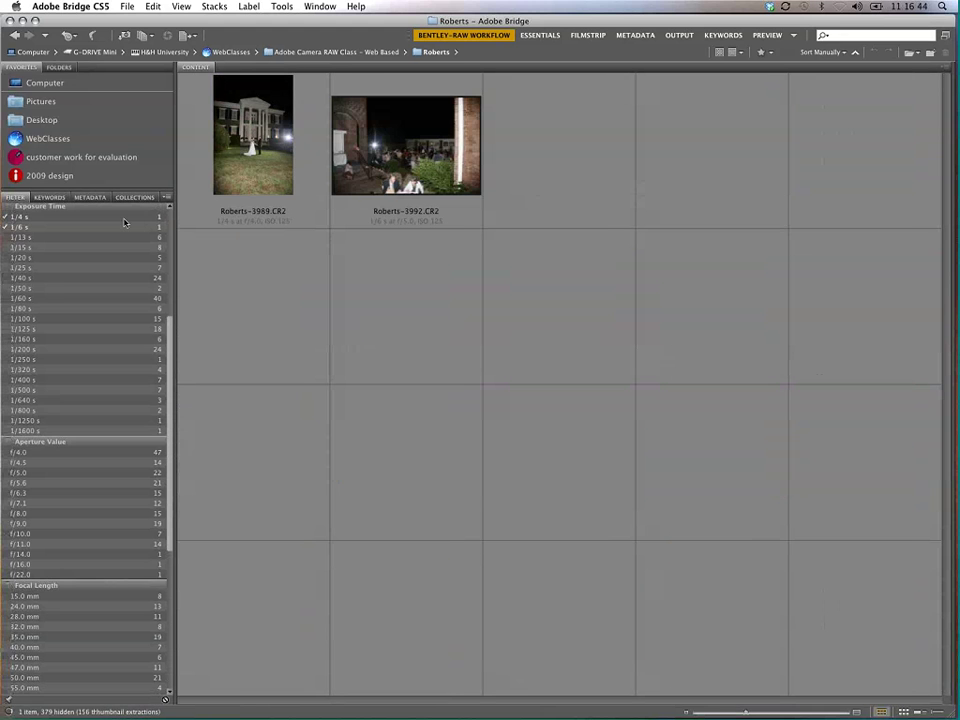
left_click(124, 219)
left_click(114, 230)
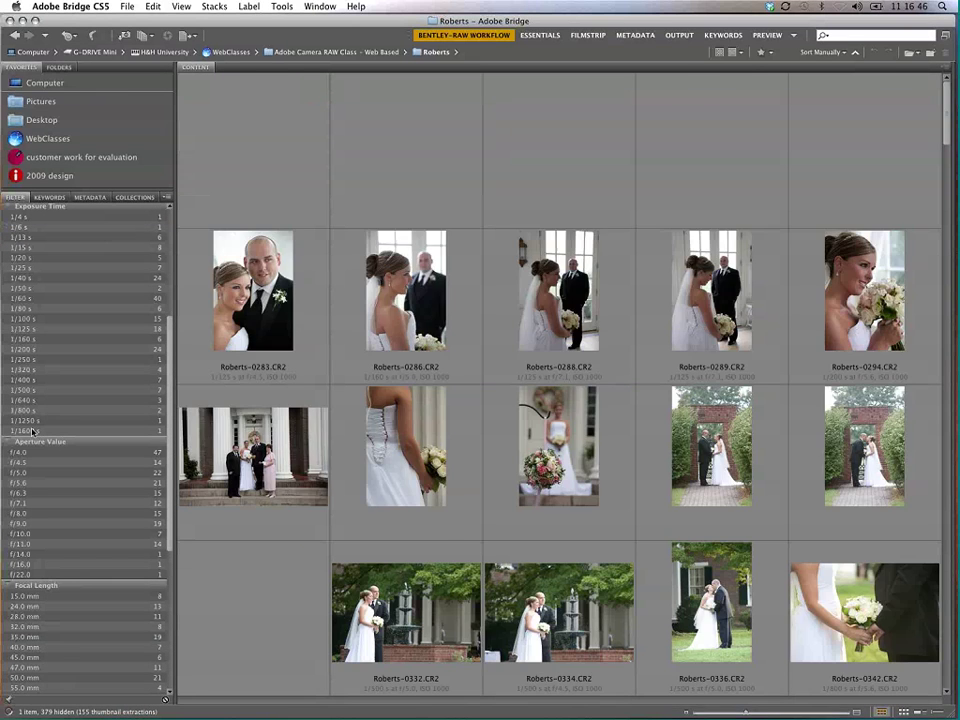
left_click(36, 431)
left_click(66, 339)
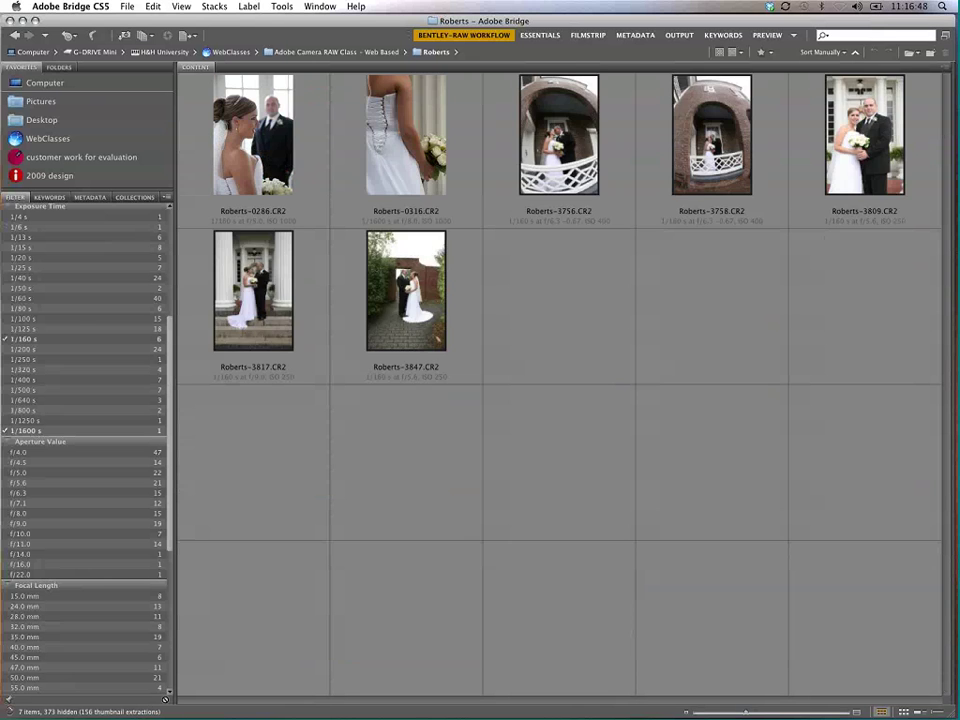
left_click(51, 431)
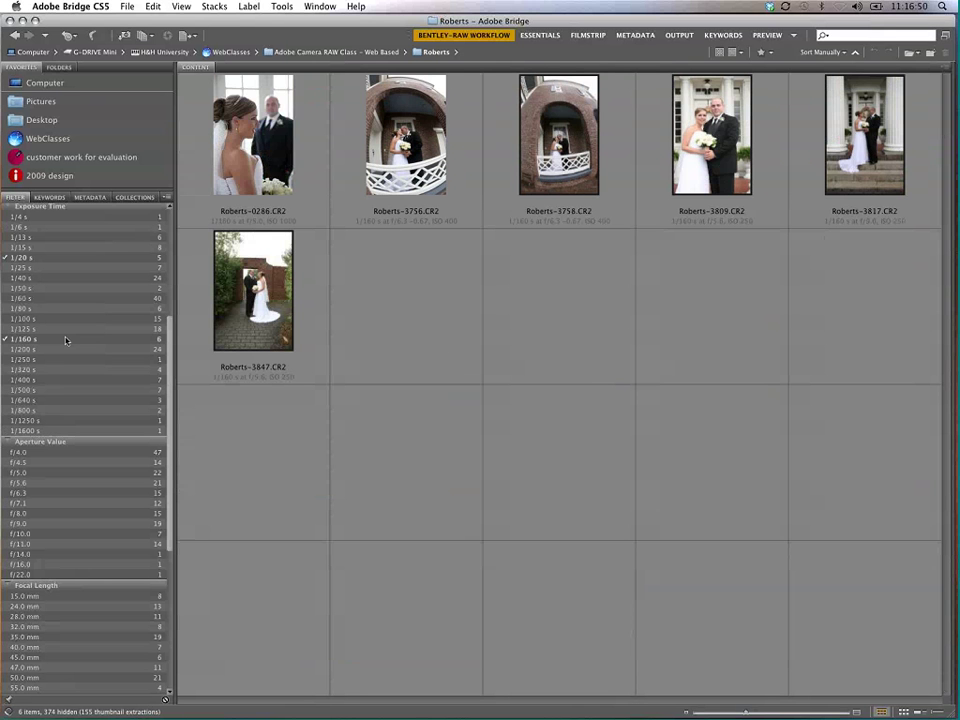
left_click(45, 257)
left_click(66, 339)
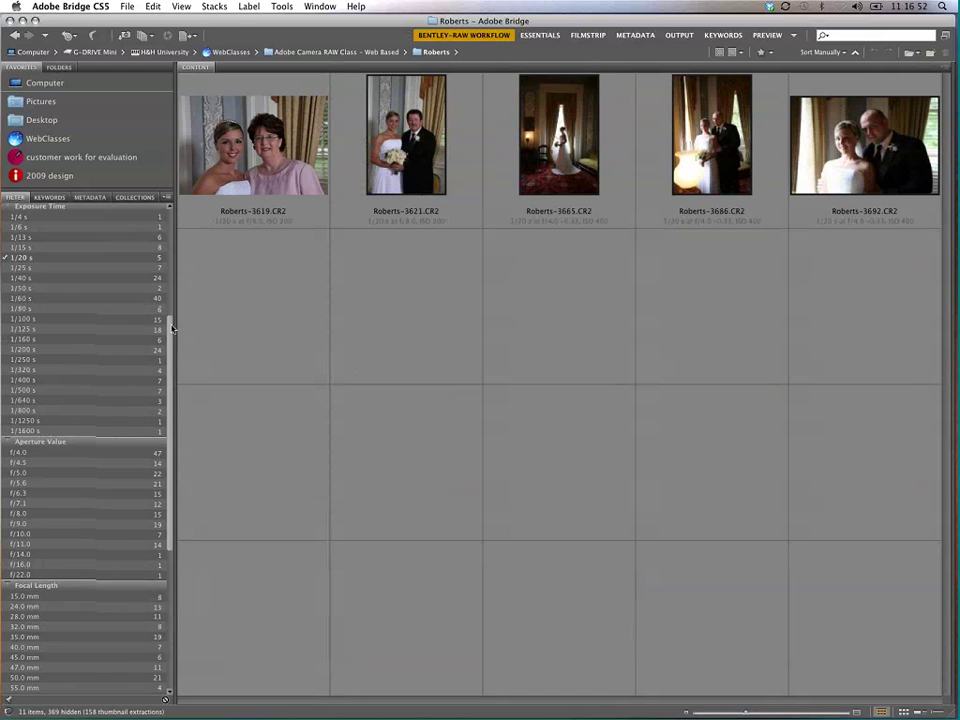
scroll(90, 320, "up", 3)
left_click(55, 307)
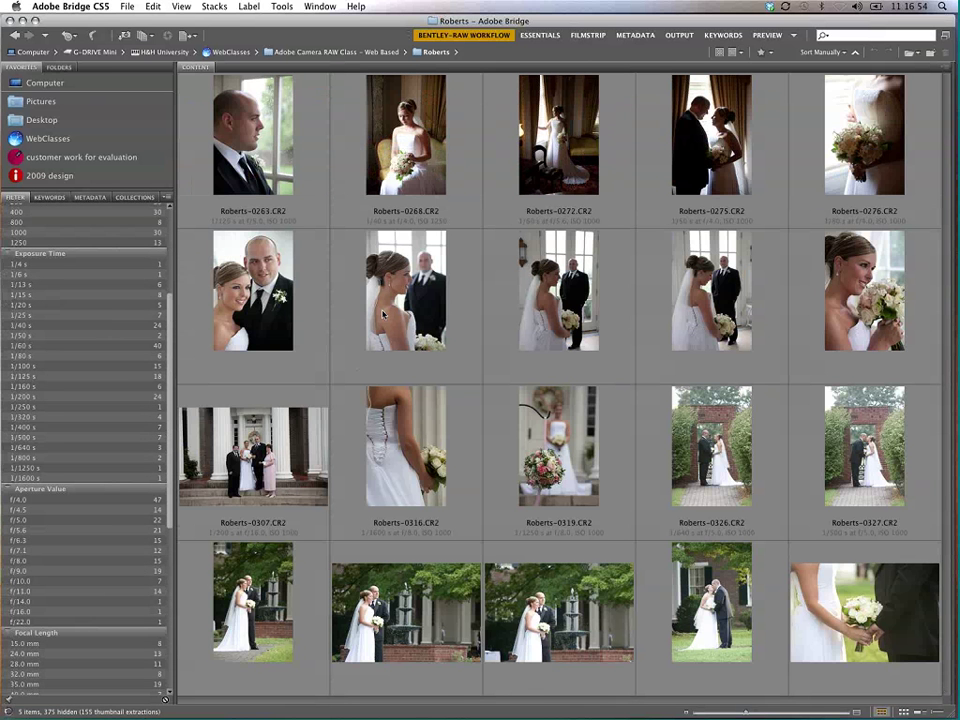
left_click_drag(166, 413, 161, 552)
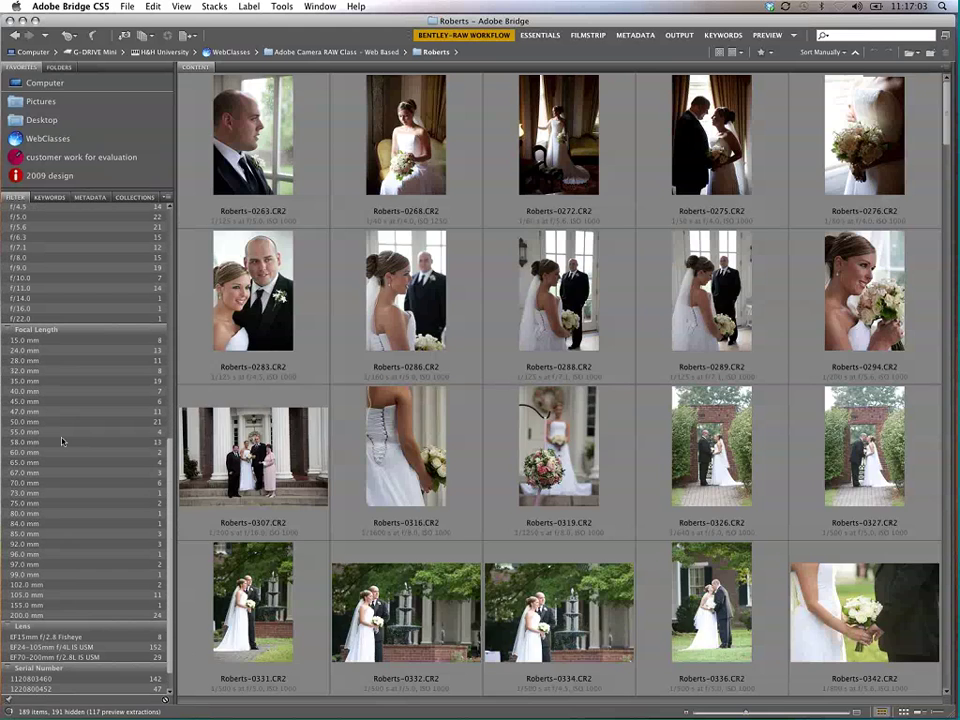
Step: Try 24 mm and 15 mm focal length filters, then clear them
left_click(99, 350)
left_click(88, 341)
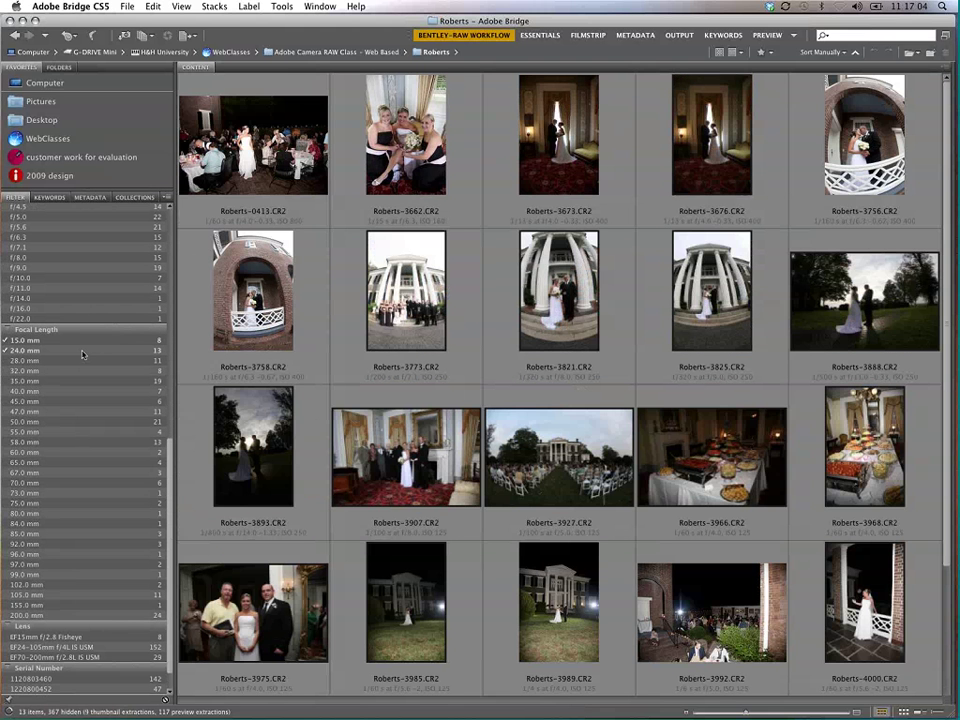
left_click(75, 350)
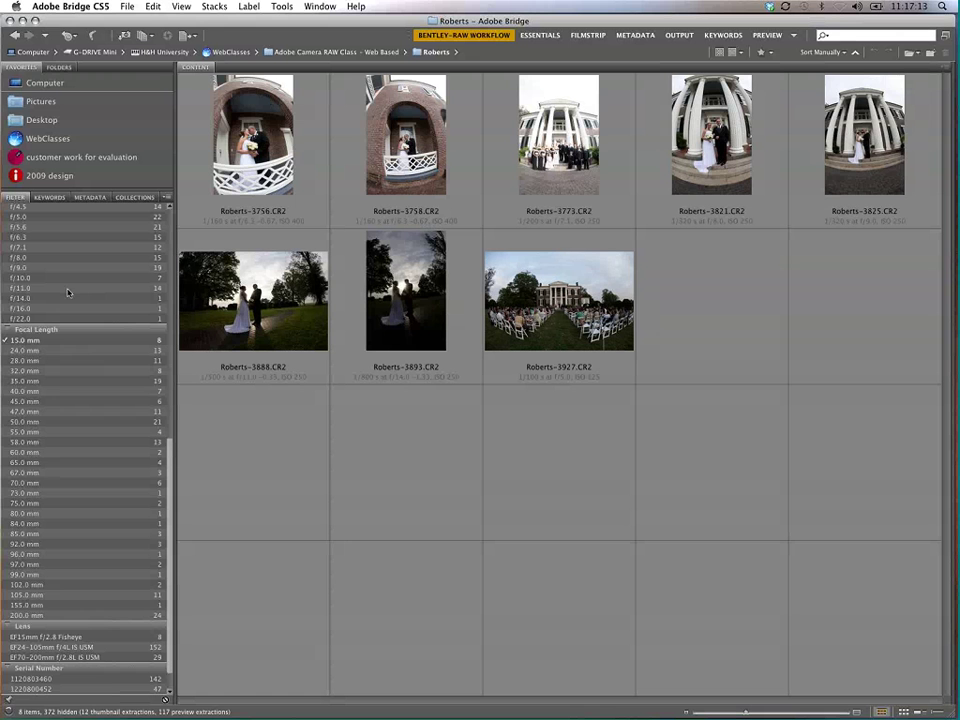
left_click(53, 342)
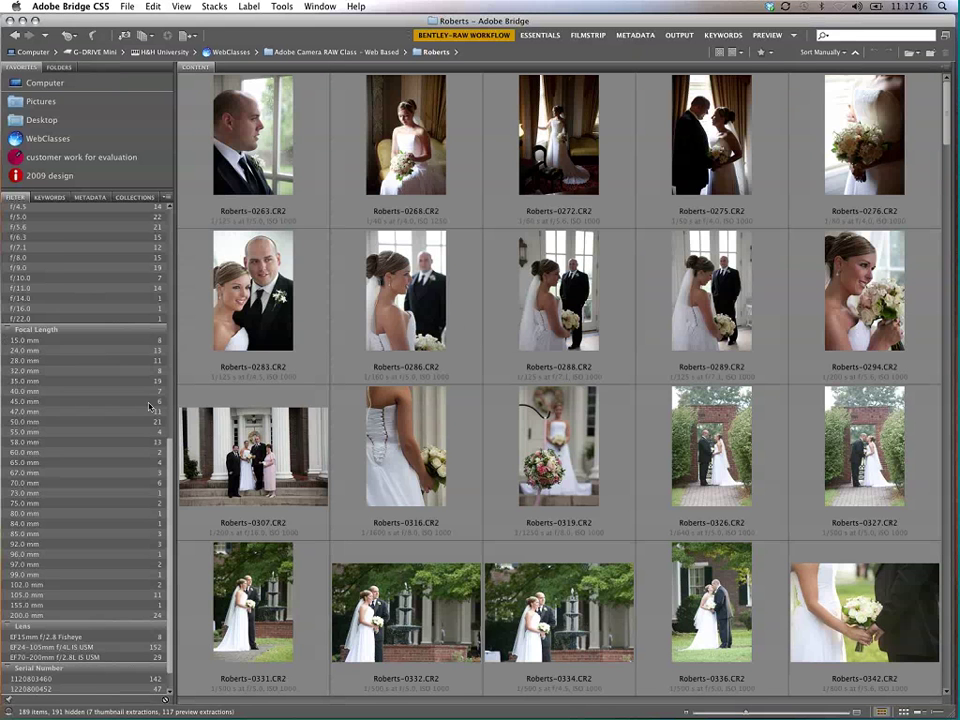
Step: Collapse the focal length, aperture, exposure, ISO, orientation, date modified and date created filter groups
left_click(36, 329)
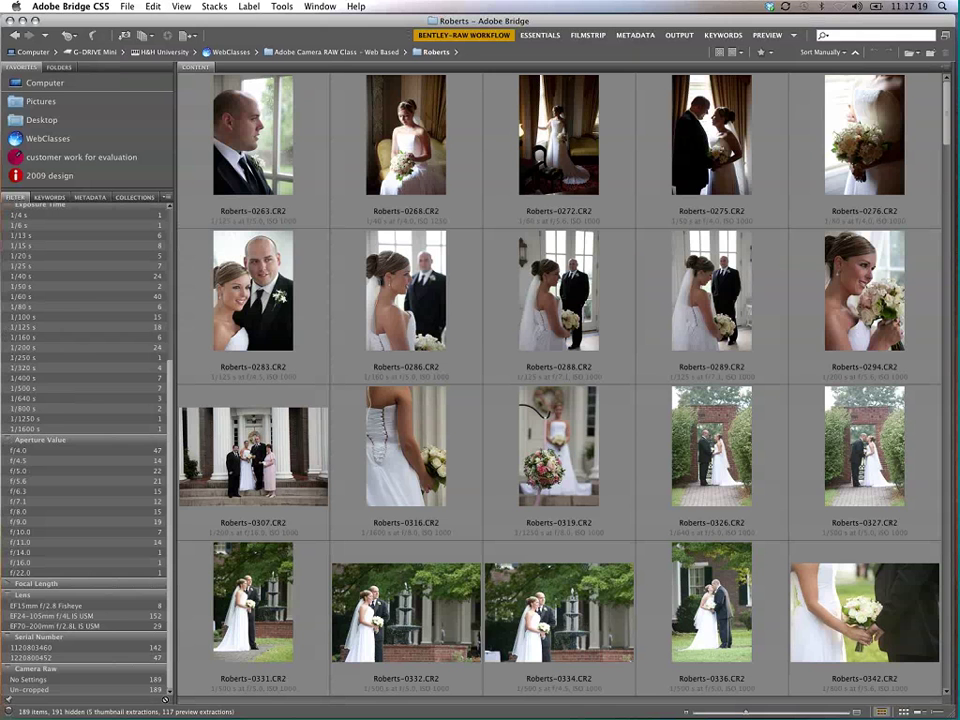
left_click(8, 440)
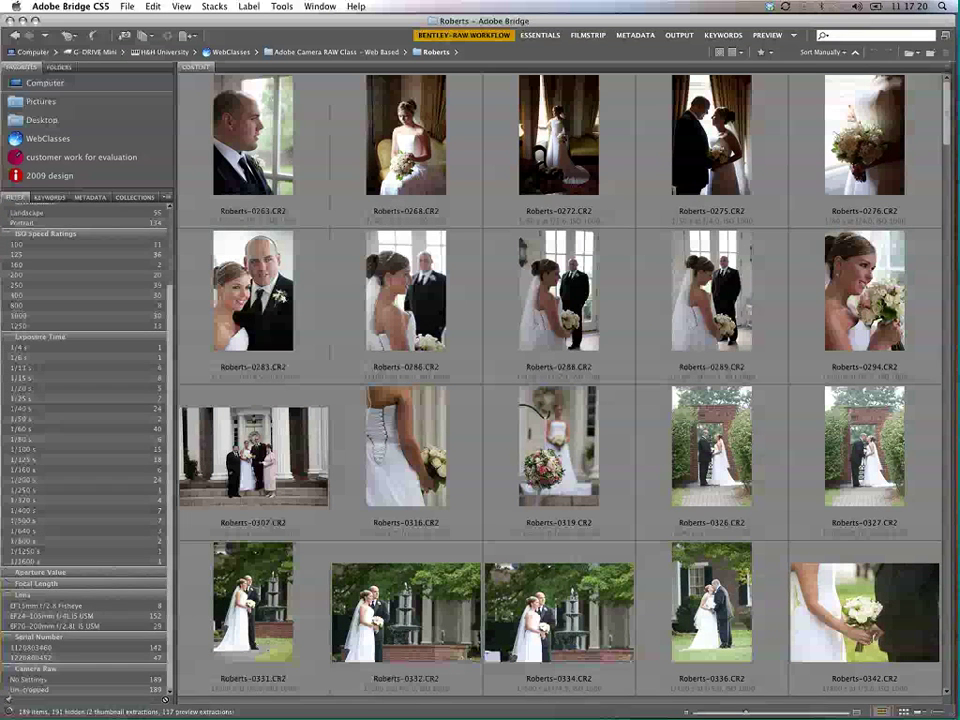
left_click(8, 337)
left_click(6, 327)
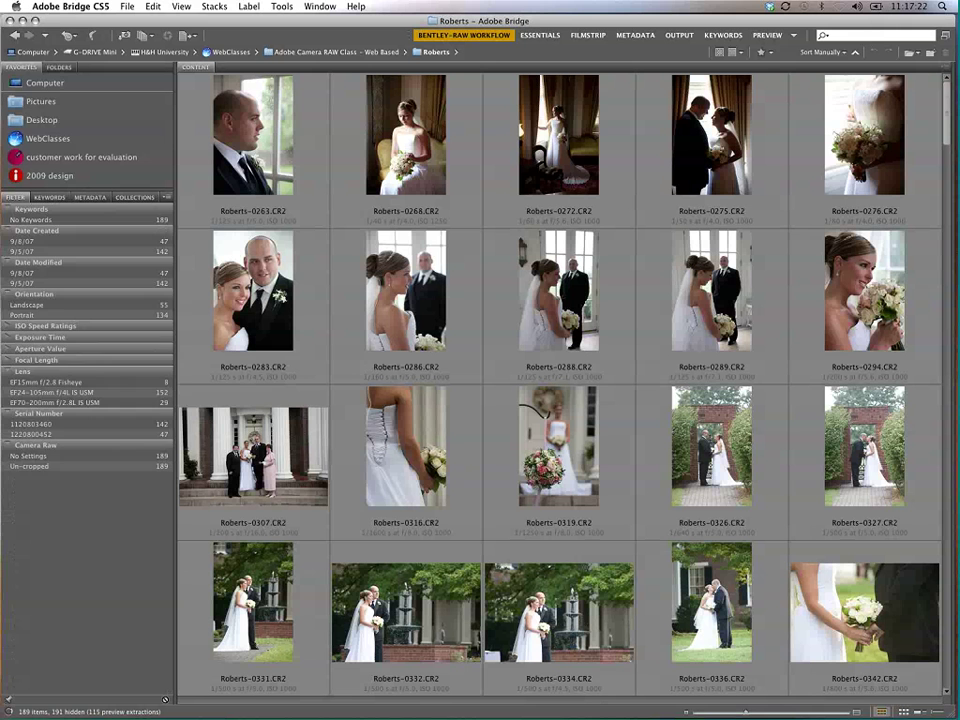
left_click(6, 294)
left_click(6, 262)
left_click(6, 230)
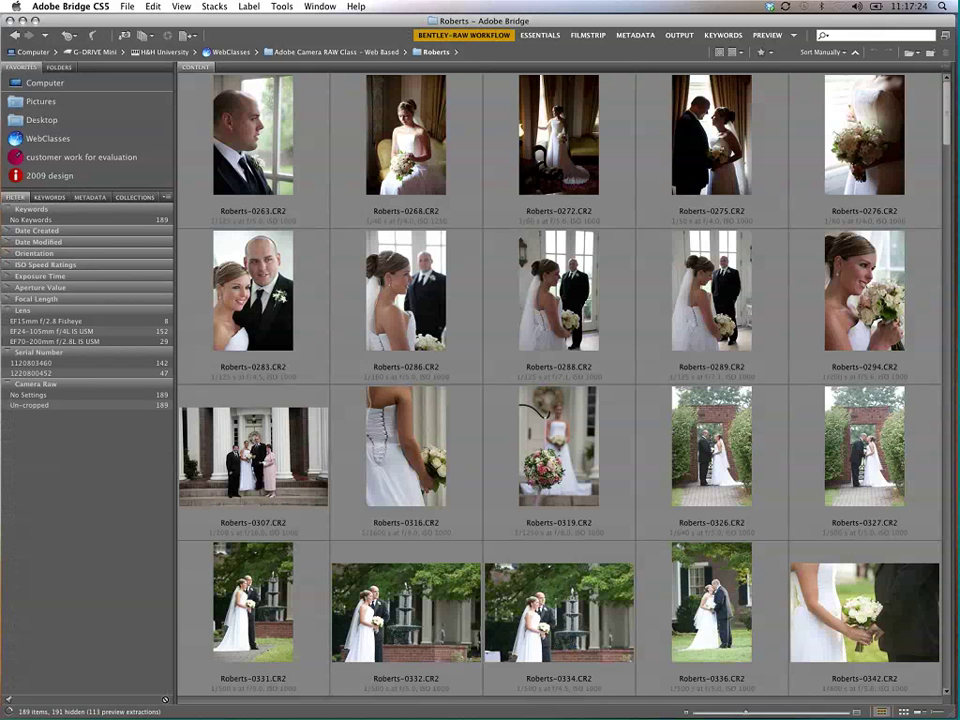
Step: Try and clear the EF15mm Fisheye, EF24-105mm and EF70-200mm lens filters in turn
left_click(42, 322)
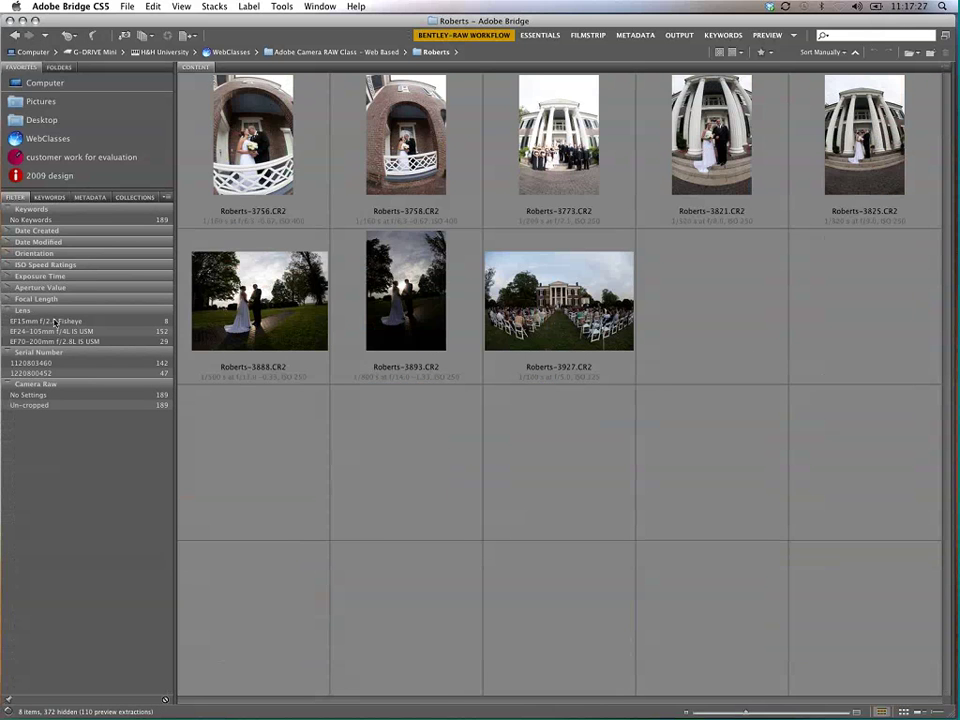
left_click(44, 322)
left_click(50, 331)
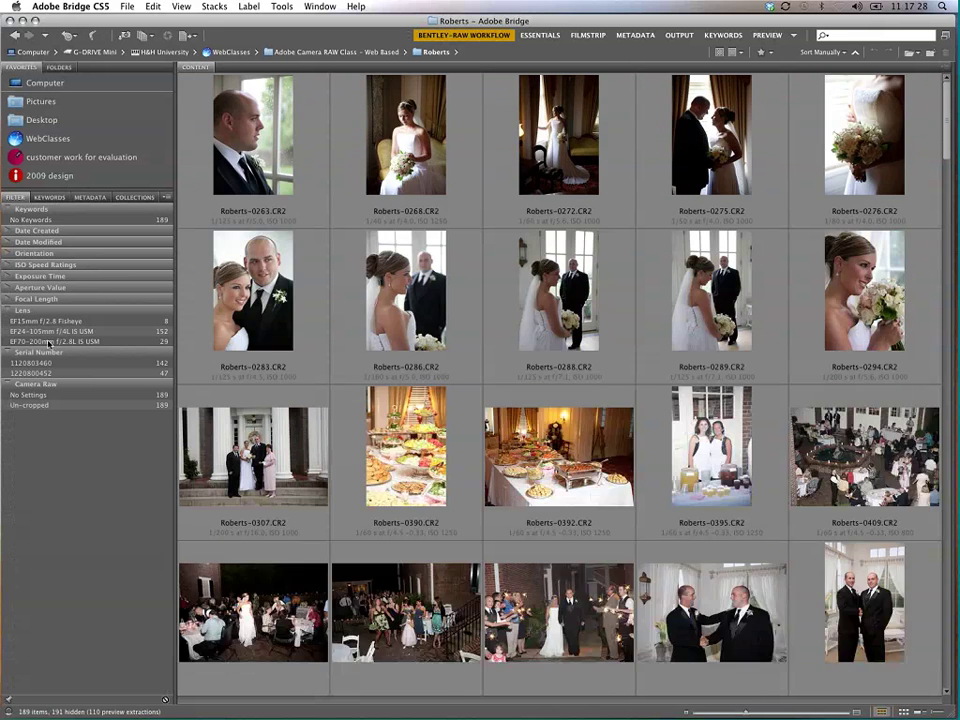
left_click(50, 331)
left_click(53, 342)
left_click(53, 342)
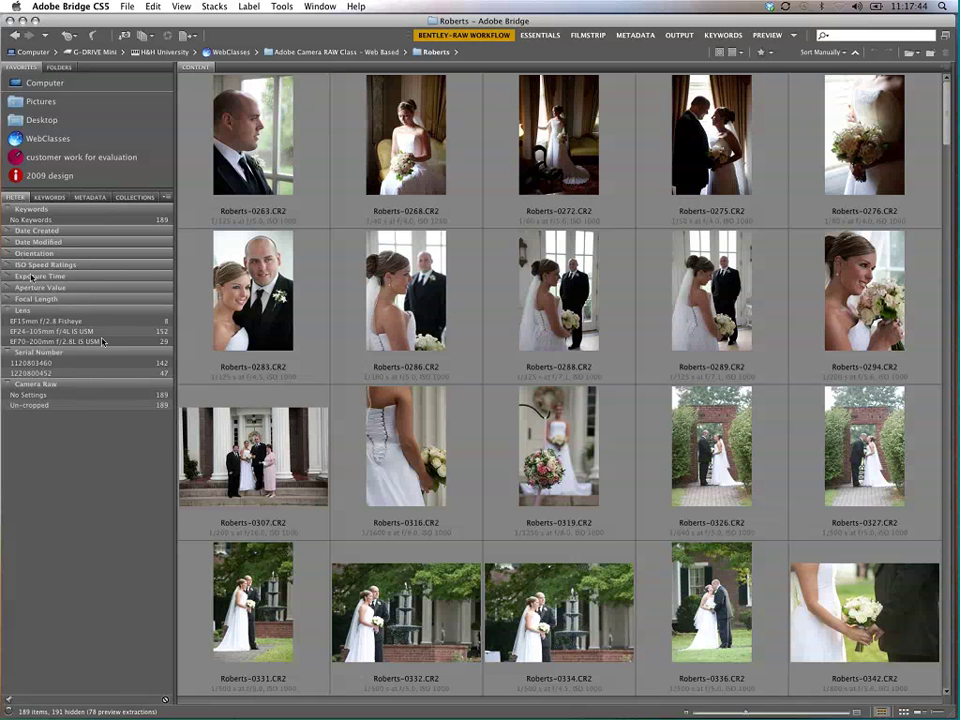
Step: Filter to EF70-200mm shots at focal lengths 80–97 mm, then clear all those filters
left_click(108, 341)
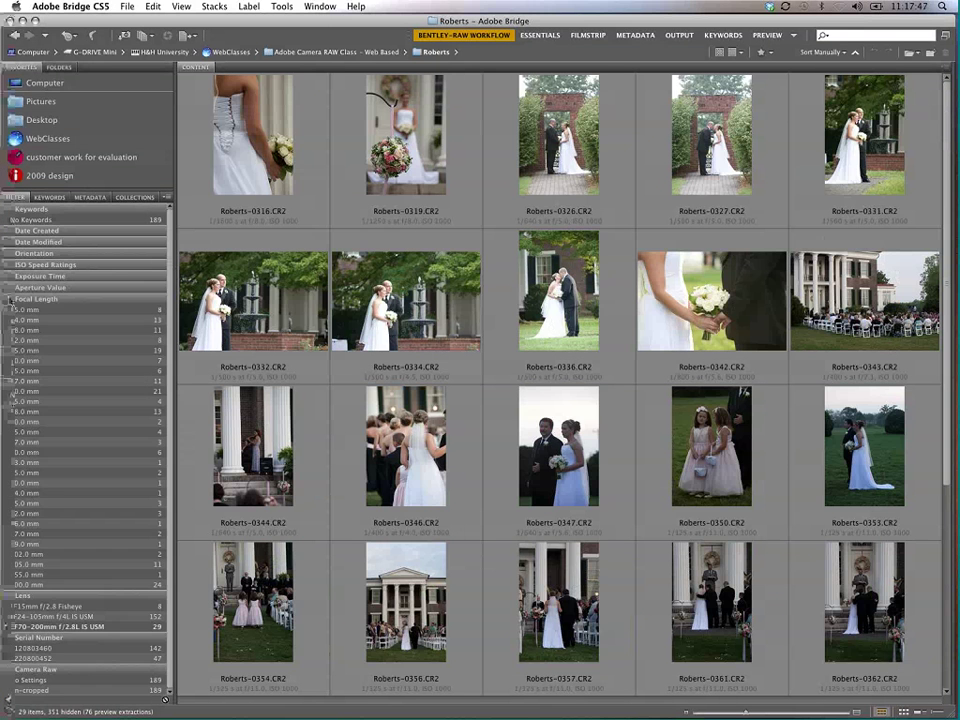
left_click(57, 487)
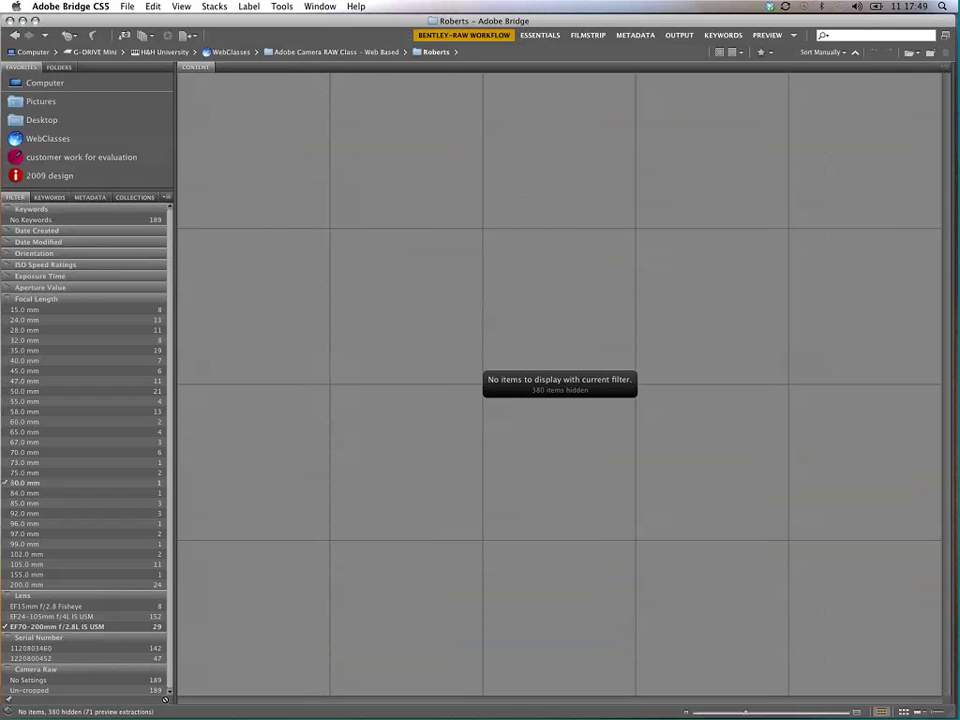
left_click(60, 504)
left_click(58, 523)
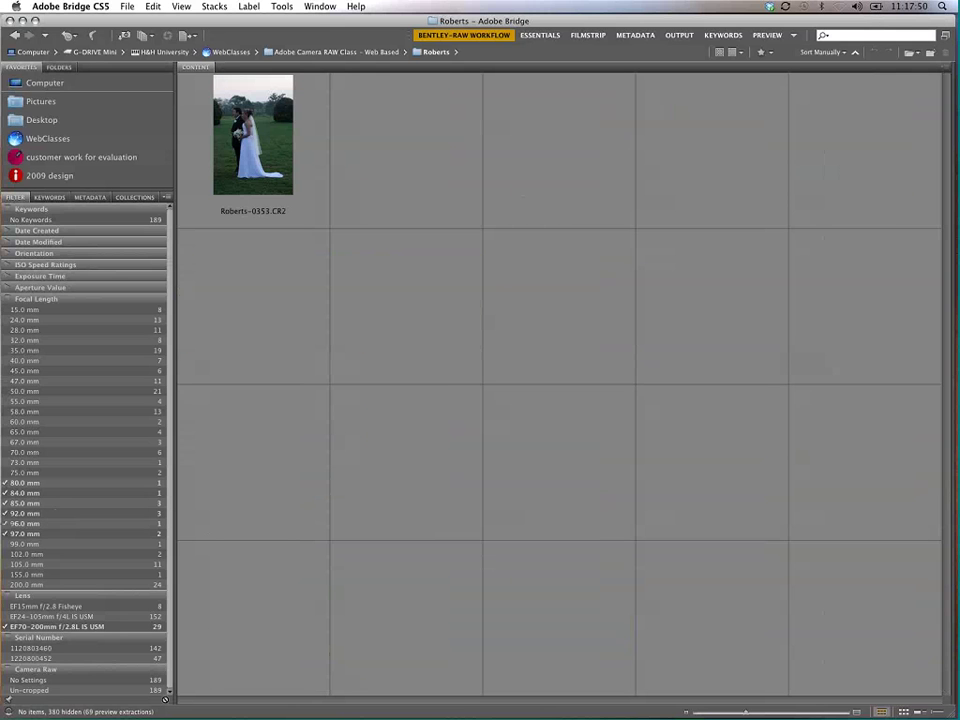
left_click(25, 534)
left_click(25, 523)
left_click(25, 513)
left_click(25, 503)
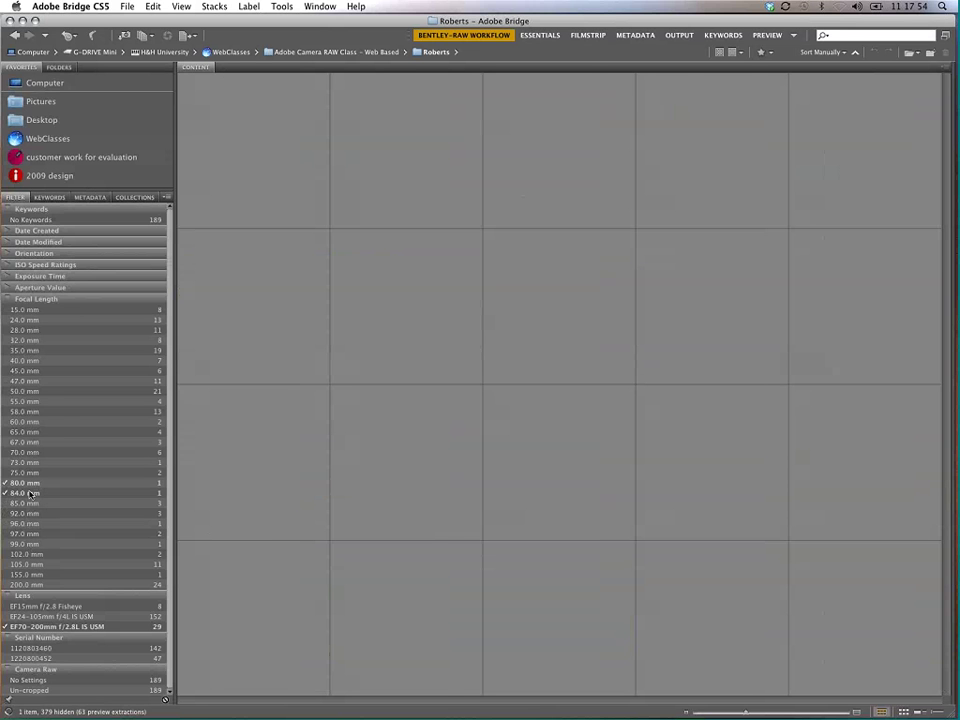
left_click(30, 493)
left_click(25, 483)
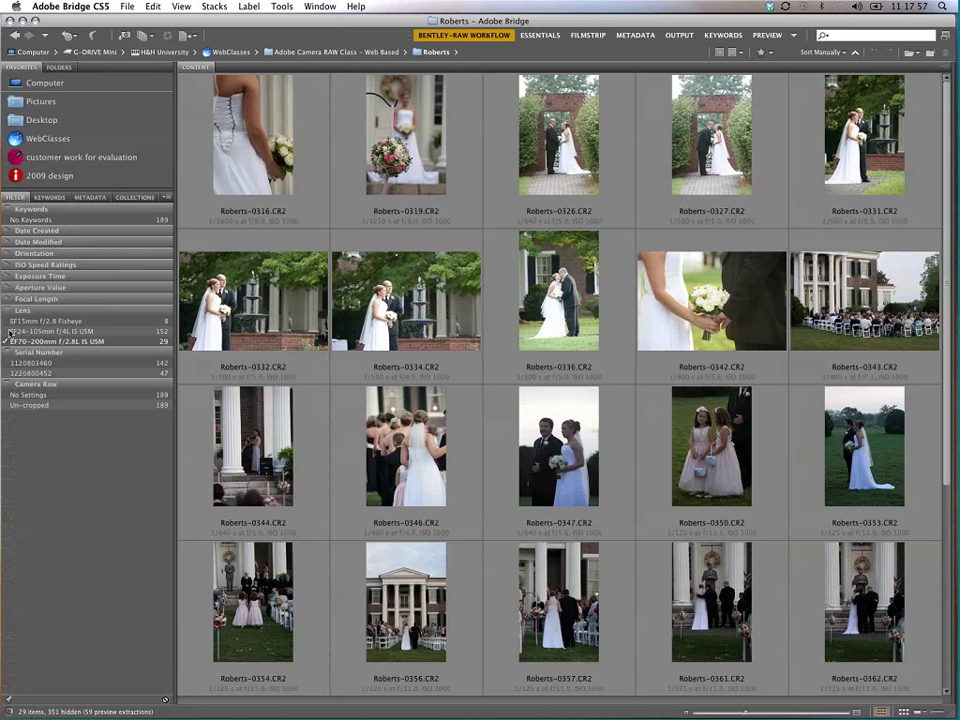
left_click(8, 340)
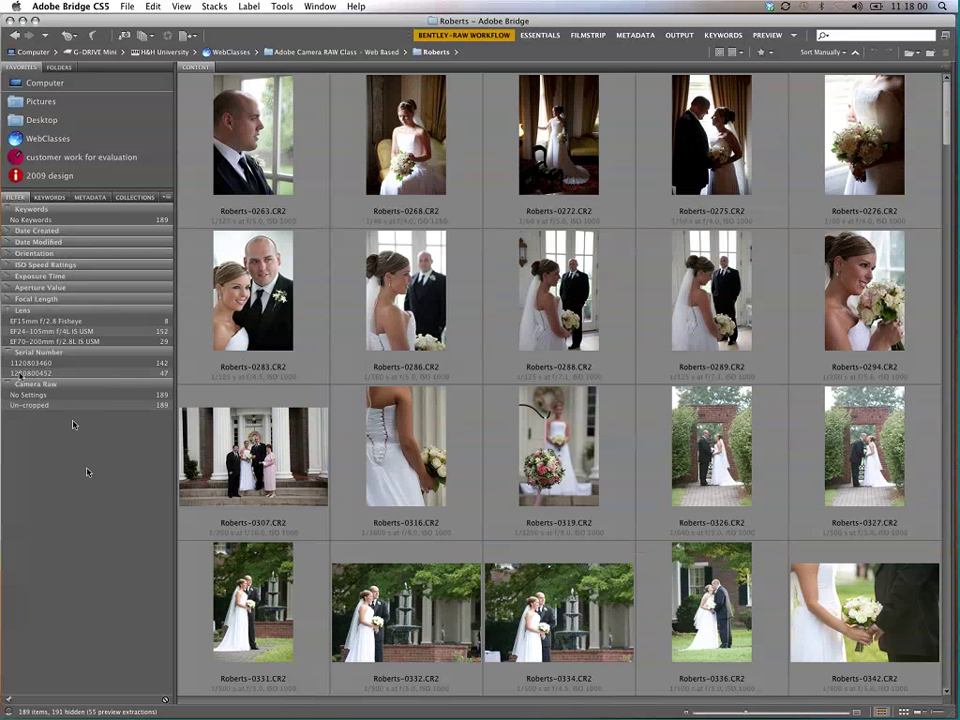
Step: Filter by each camera serial number, viewing the second body's 47 photos, then clear it
left_click(35, 363)
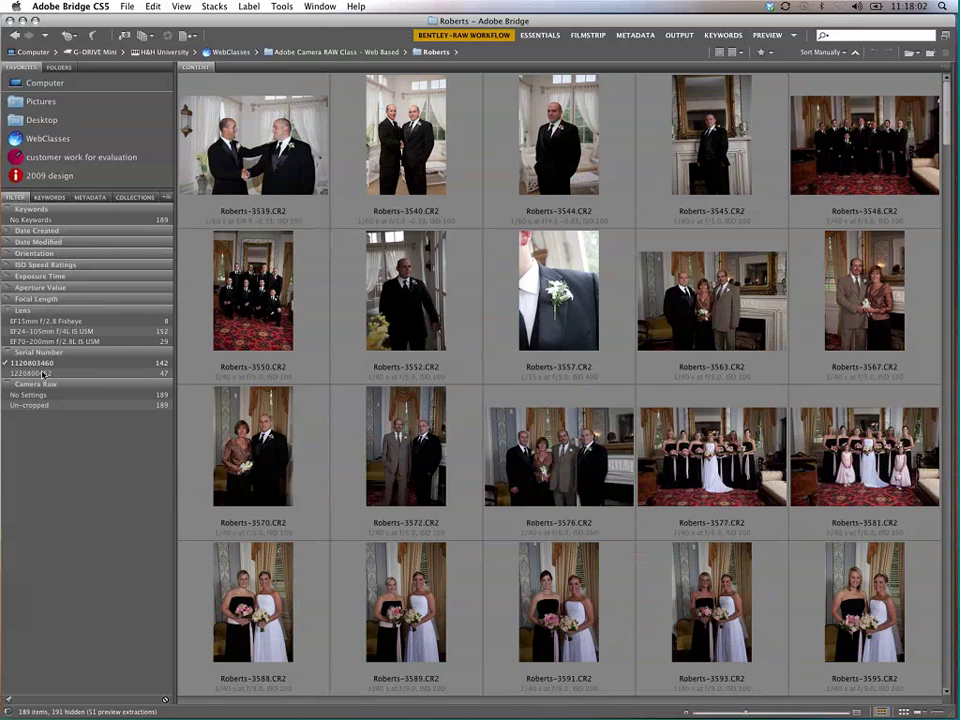
left_click(44, 373)
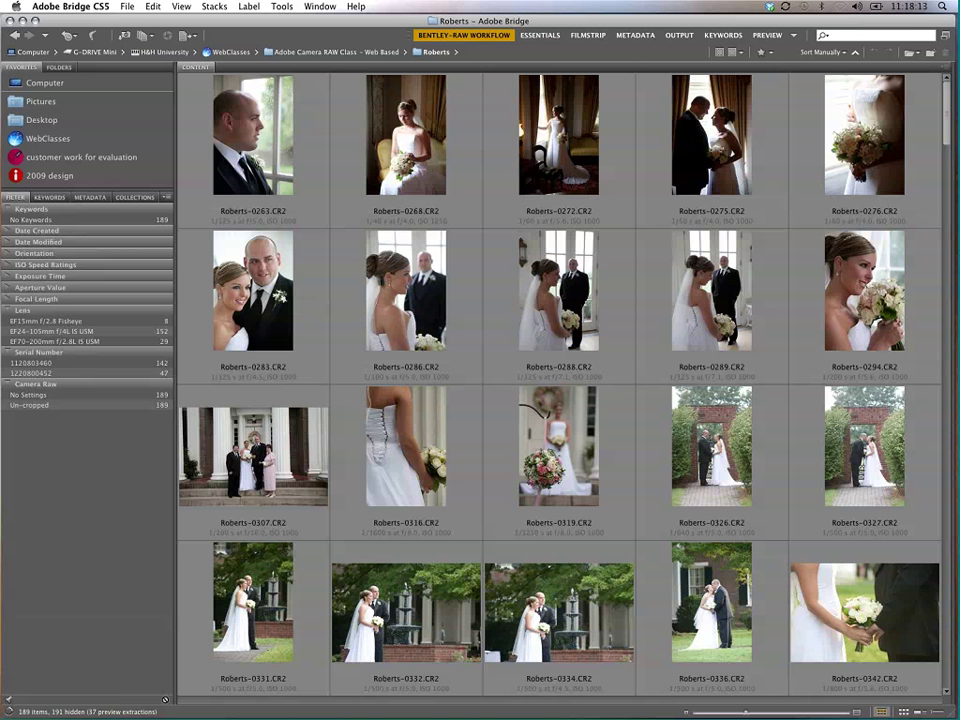
left_click(80, 370)
left_click(80, 370)
left_click(47, 372)
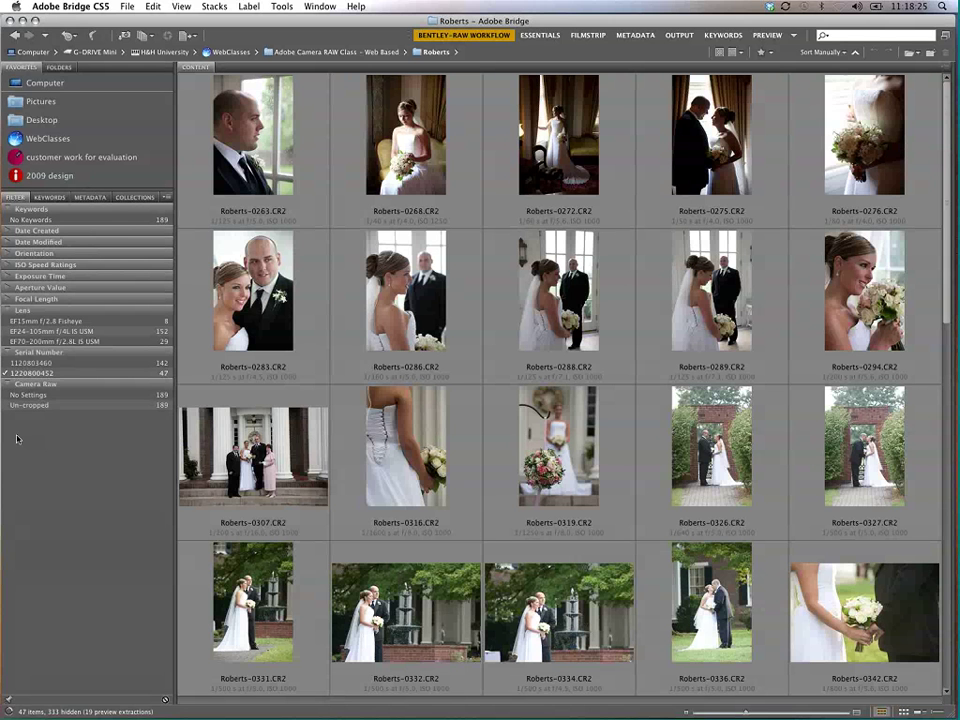
left_click(47, 374)
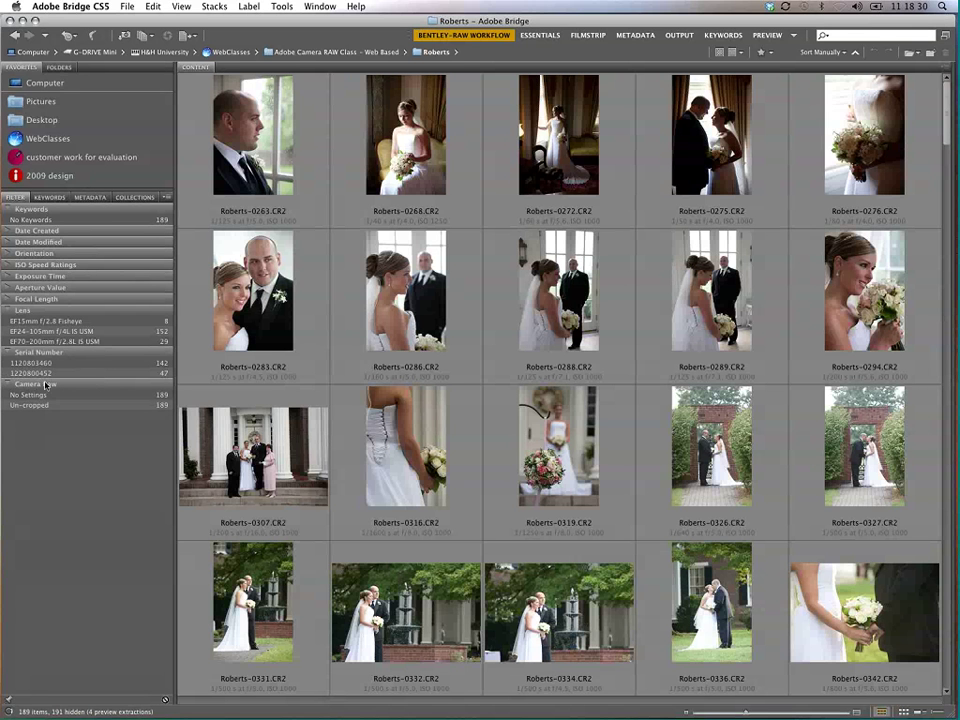
Step: Expand all seven filter groups and drag the divider down to enlarge the Favorites panel
left_click(8, 276)
left_click(8, 265)
left_click(8, 265)
left_click(8, 265)
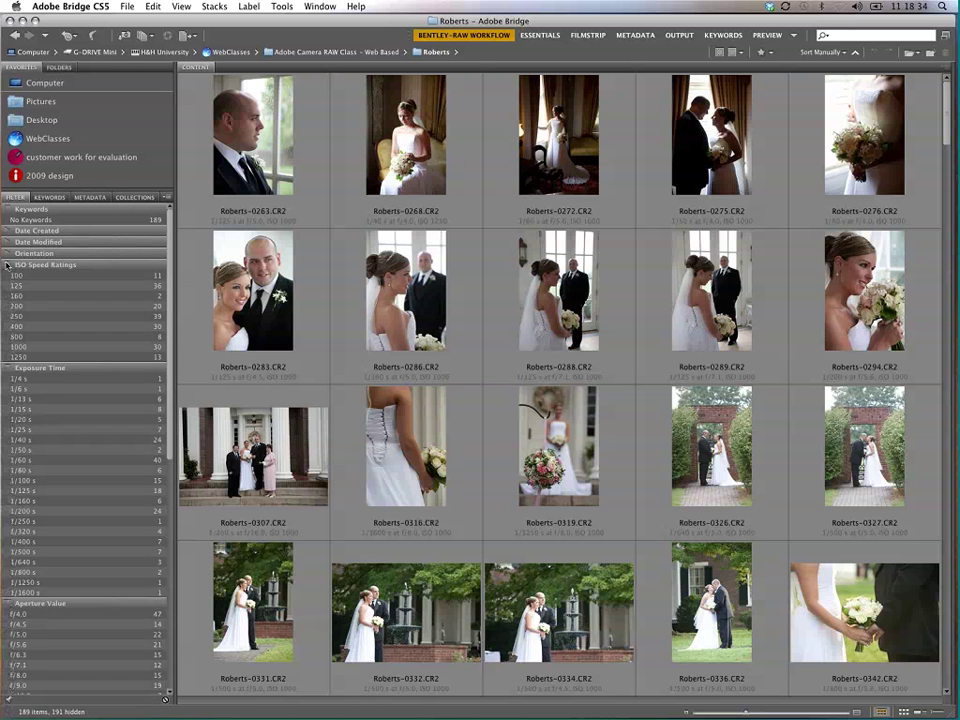
left_click(8, 253)
left_click(8, 242)
left_click(8, 230)
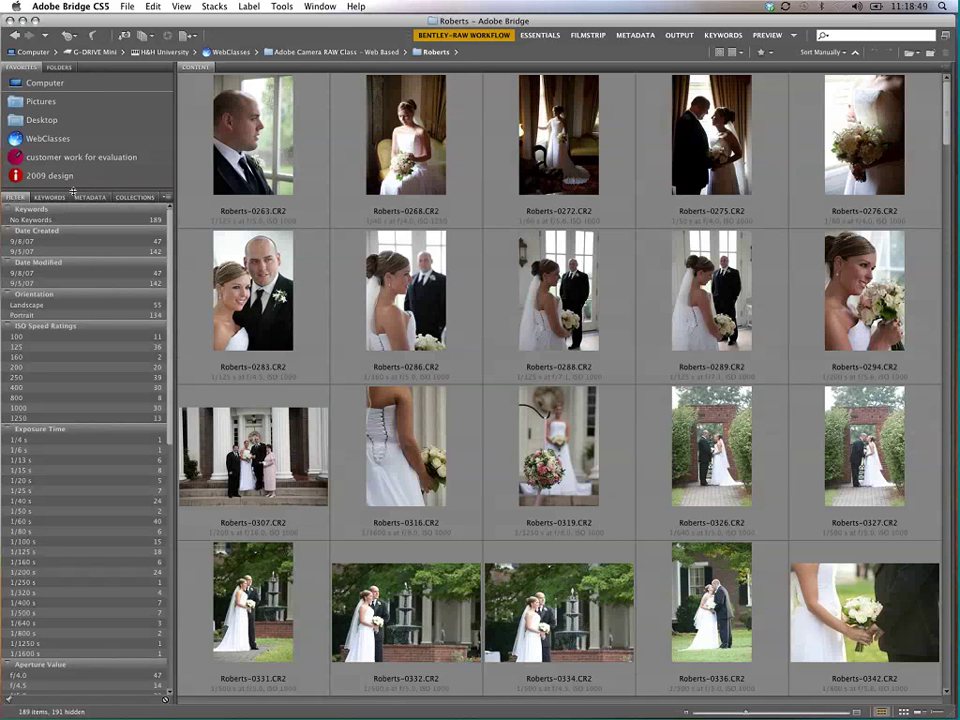
left_click_drag(73, 190, 73, 344)
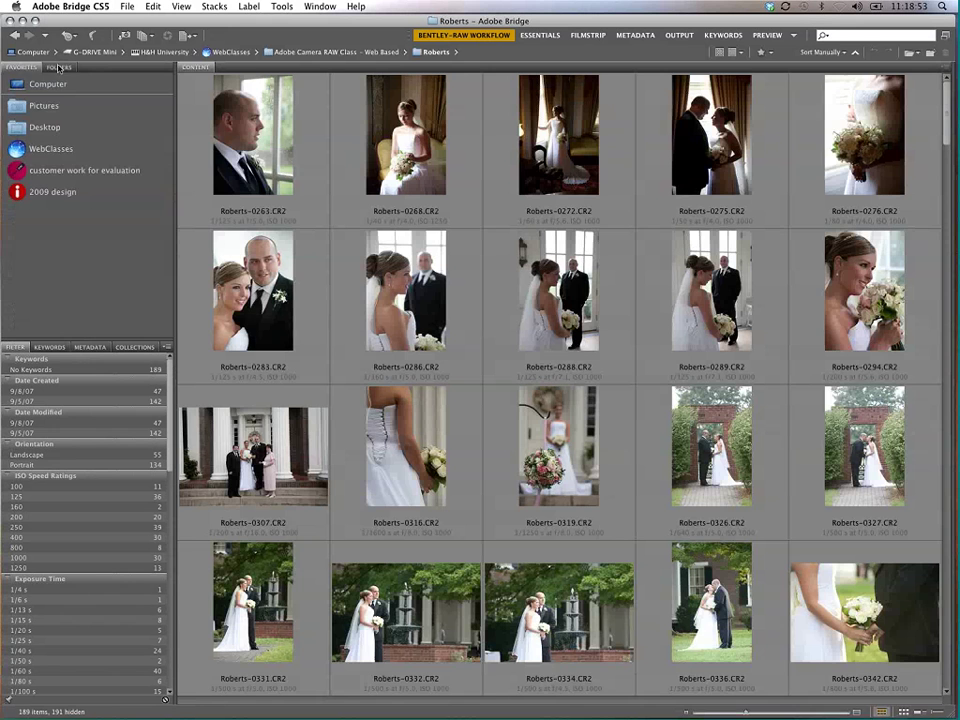
Step: Dock the Folders panel beside Content and browse the tree to Adobe Camera RAW Class - Web Based
left_click_drag(59, 68, 231, 67)
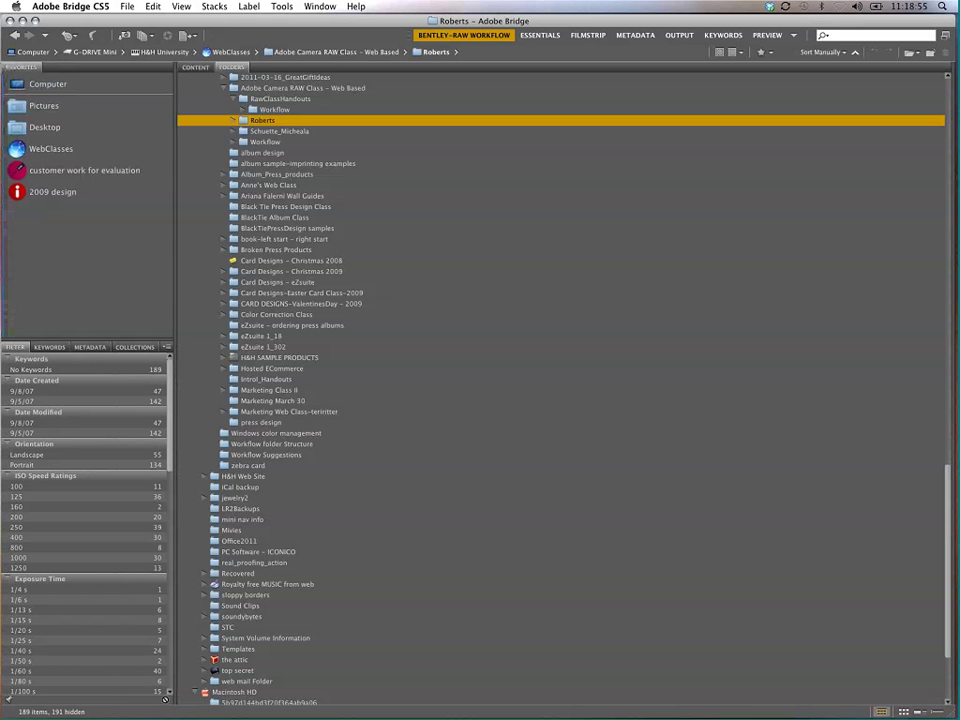
left_click(870, 400)
left_click(930, 454)
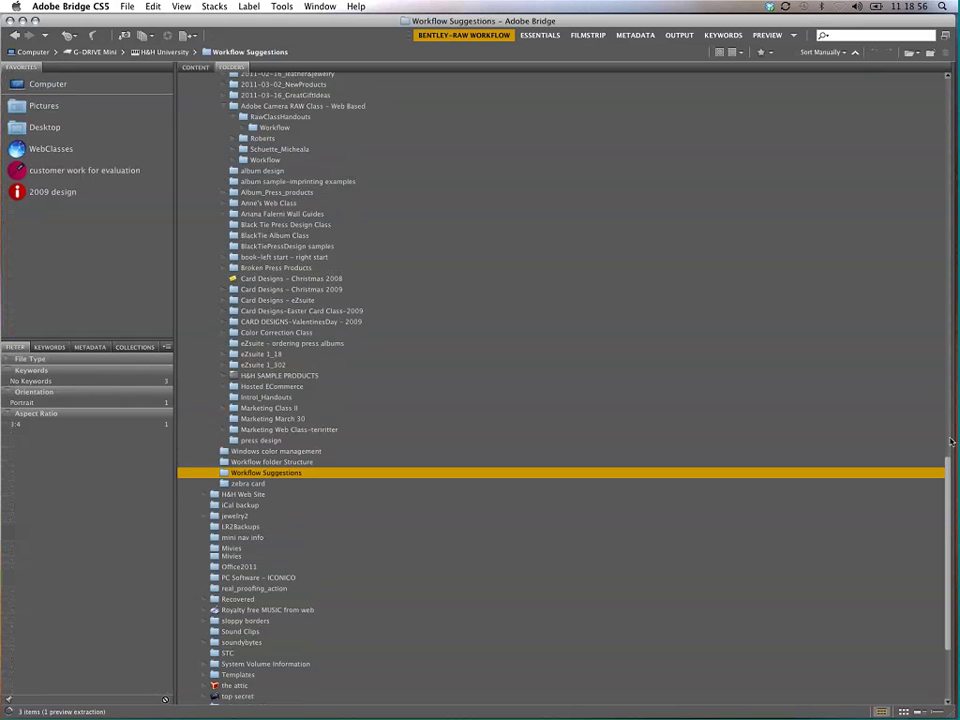
scroll(493, 287, "up", 3)
left_click(297, 270)
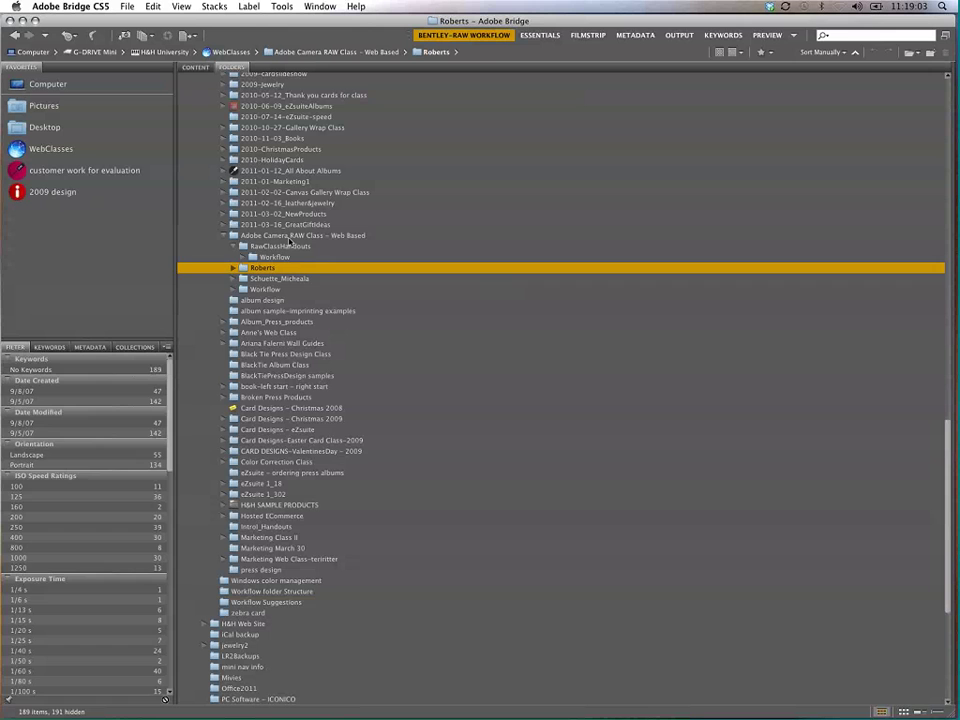
left_click(292, 247)
left_click(312, 237)
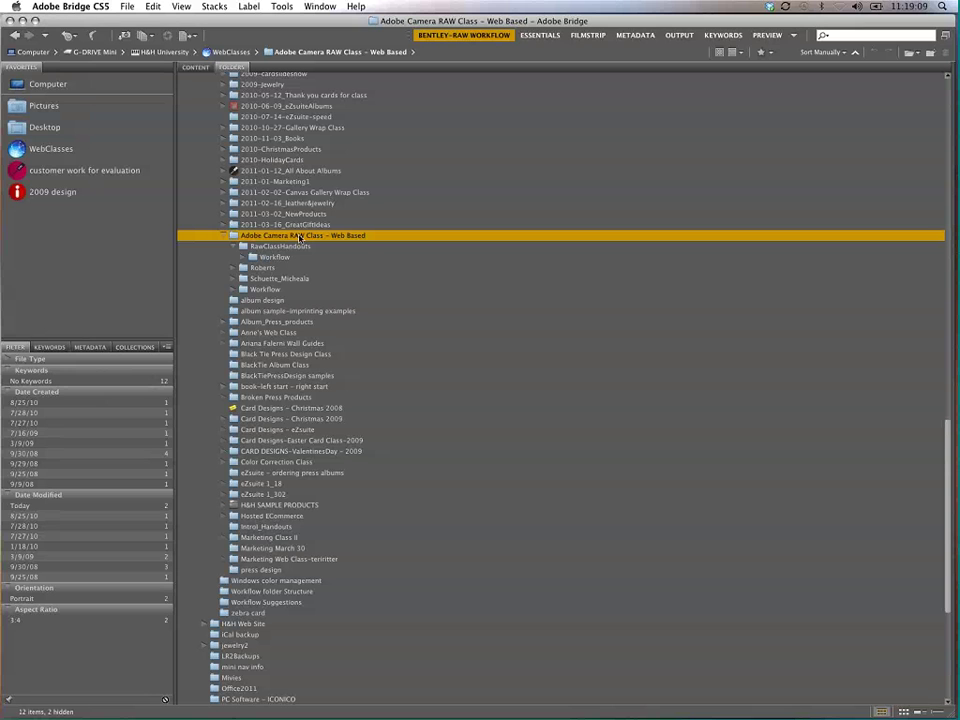
Step: Add the Adobe Camera RAW Class - Web Based folder to Favorites and open it there
right_click(254, 239)
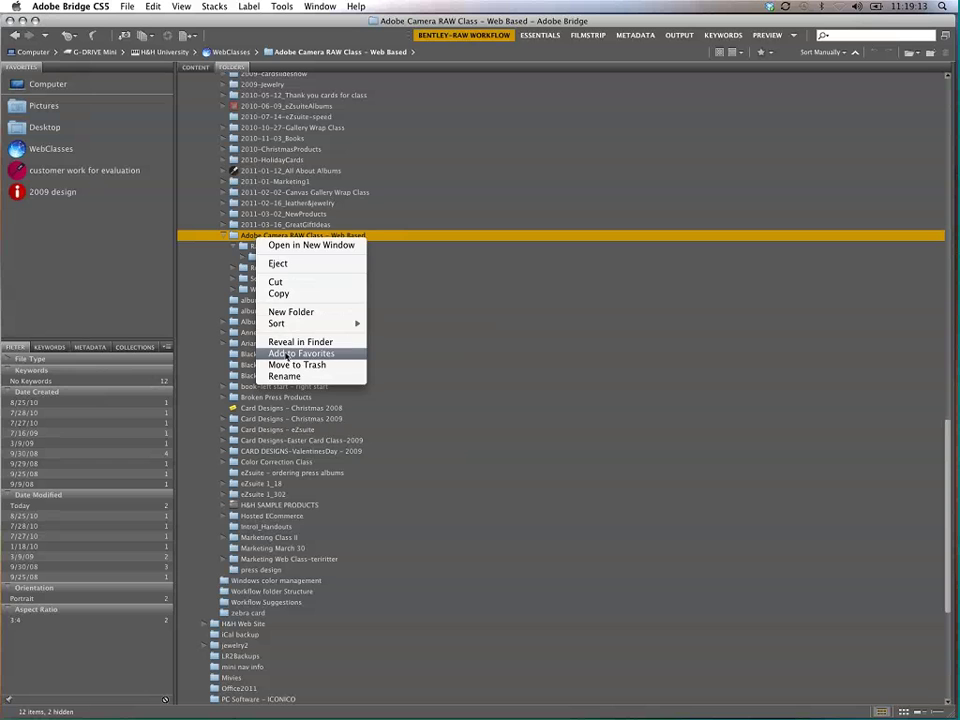
left_click(288, 354)
left_click(44, 214)
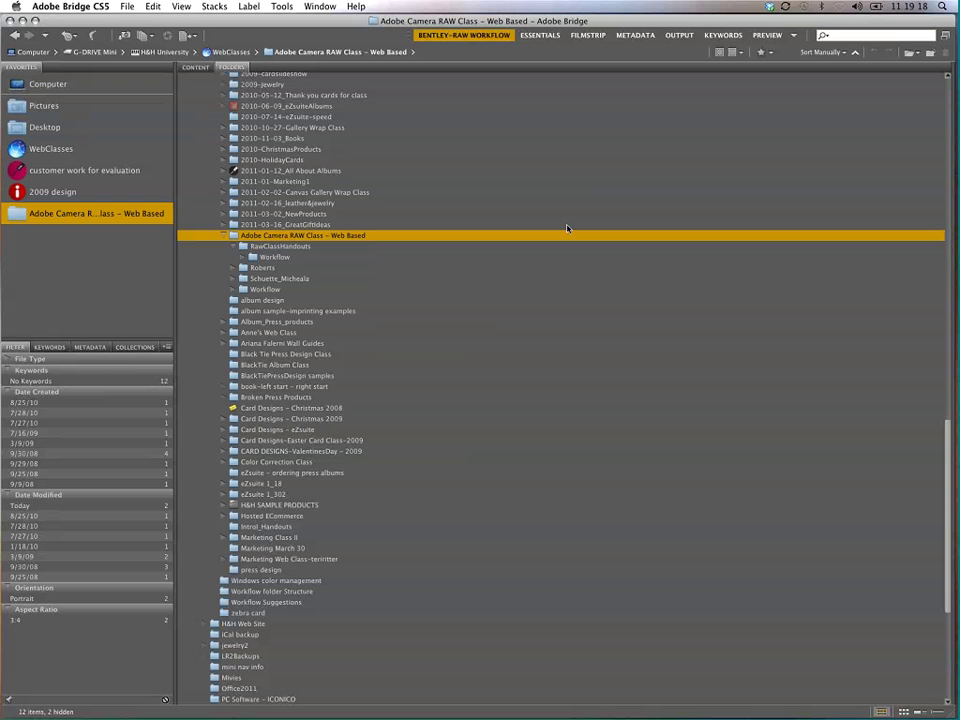
Step: Browse the Desktop, WebClasses, customer work and 2009 design favourites, then open Roberts via the class favourite
left_click(45, 127)
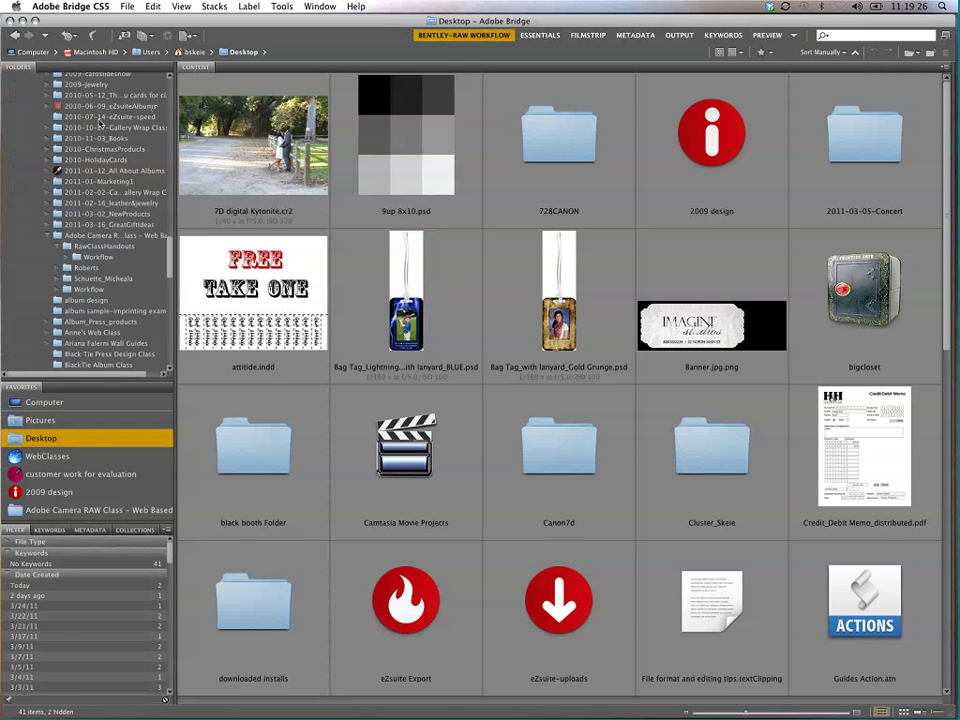
left_click(59, 101)
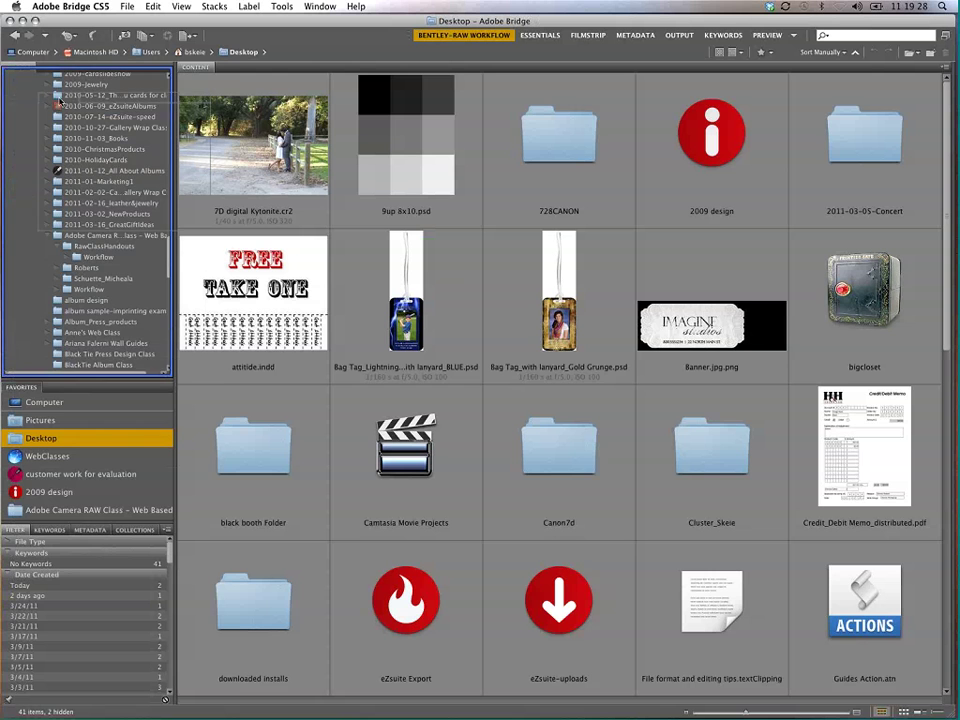
left_click(60, 148)
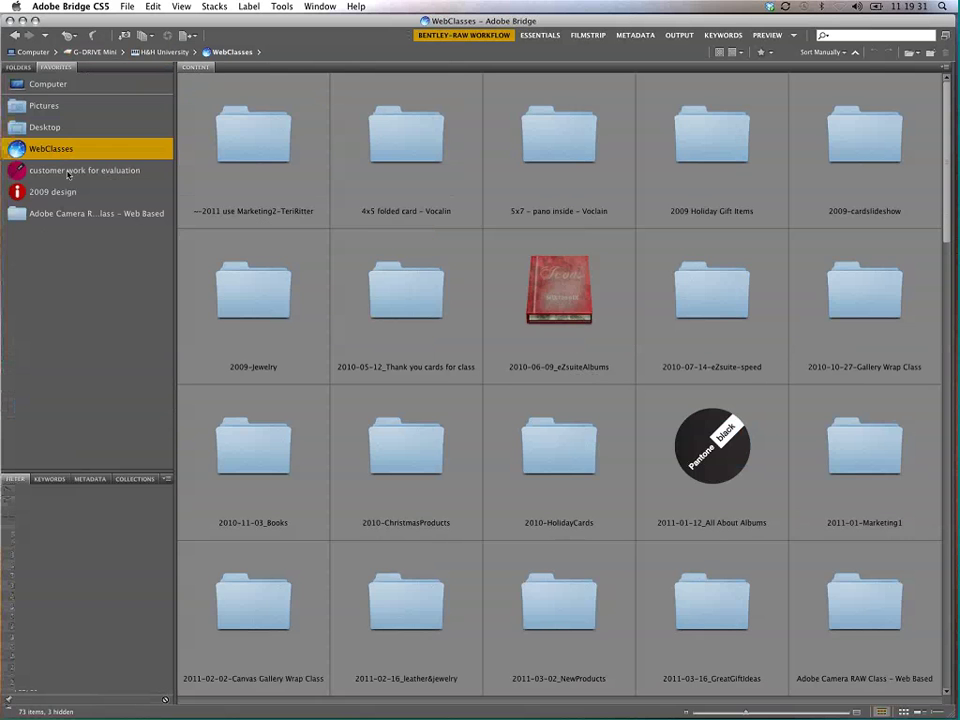
left_click(68, 172)
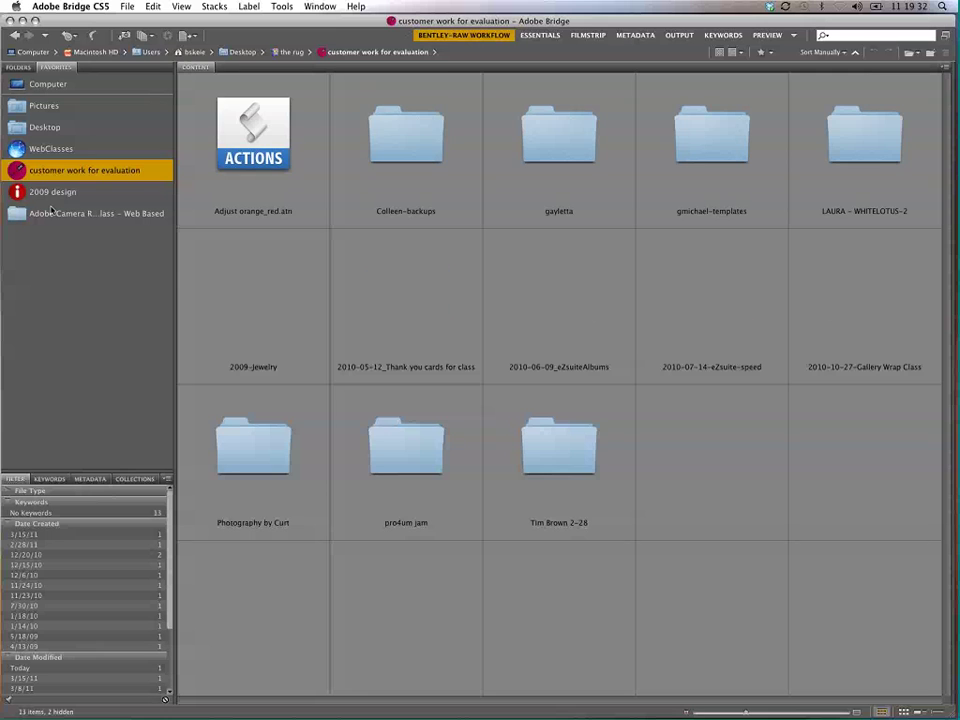
left_click(48, 192)
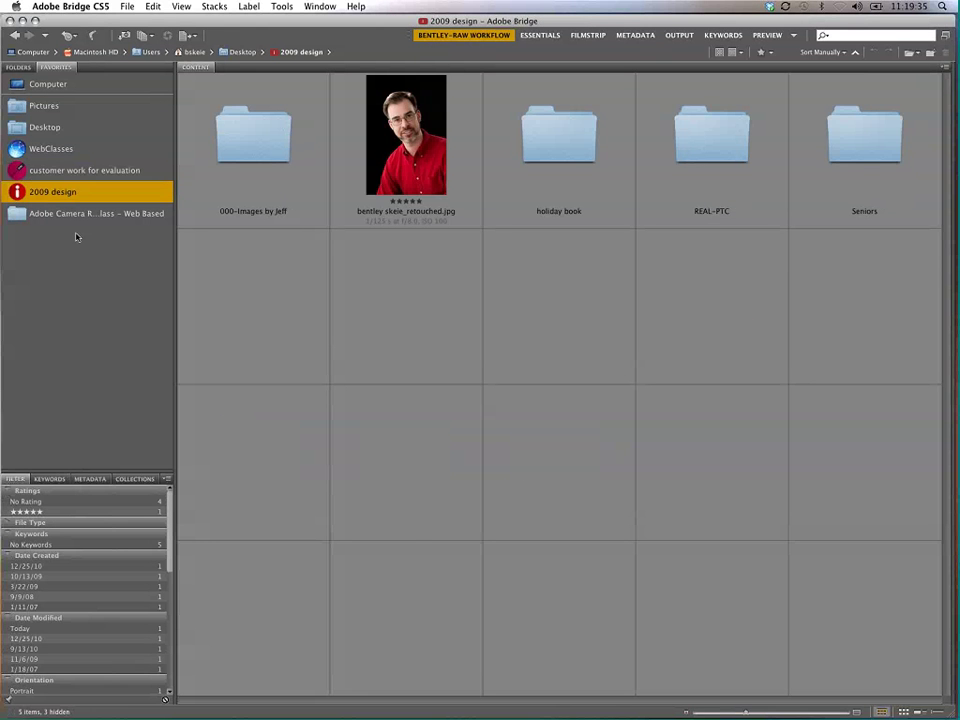
left_click(79, 213)
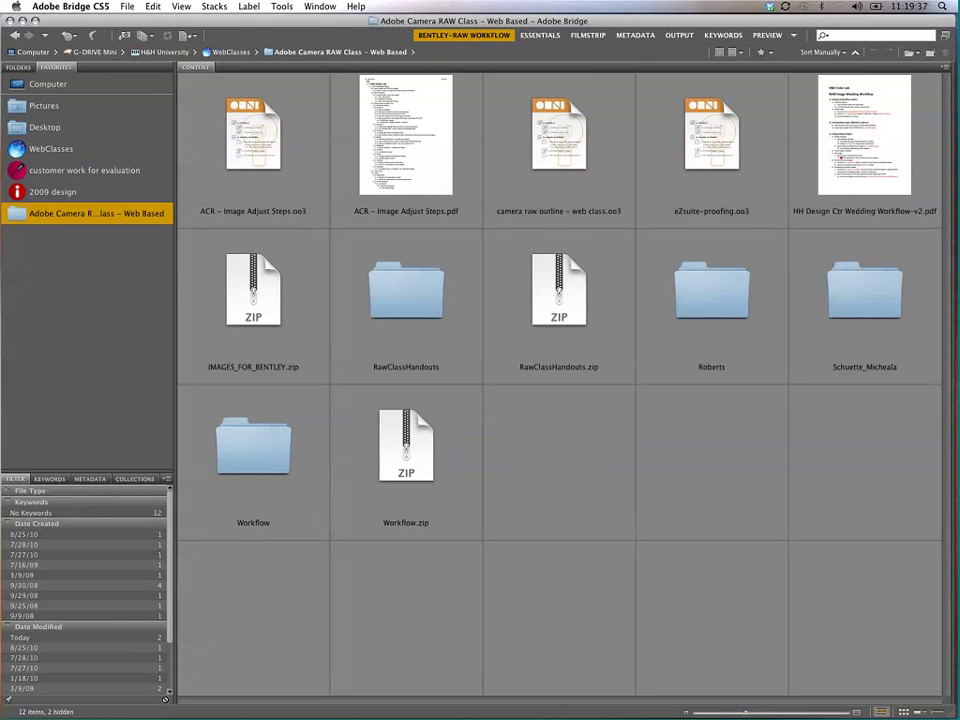
double_click(709, 283)
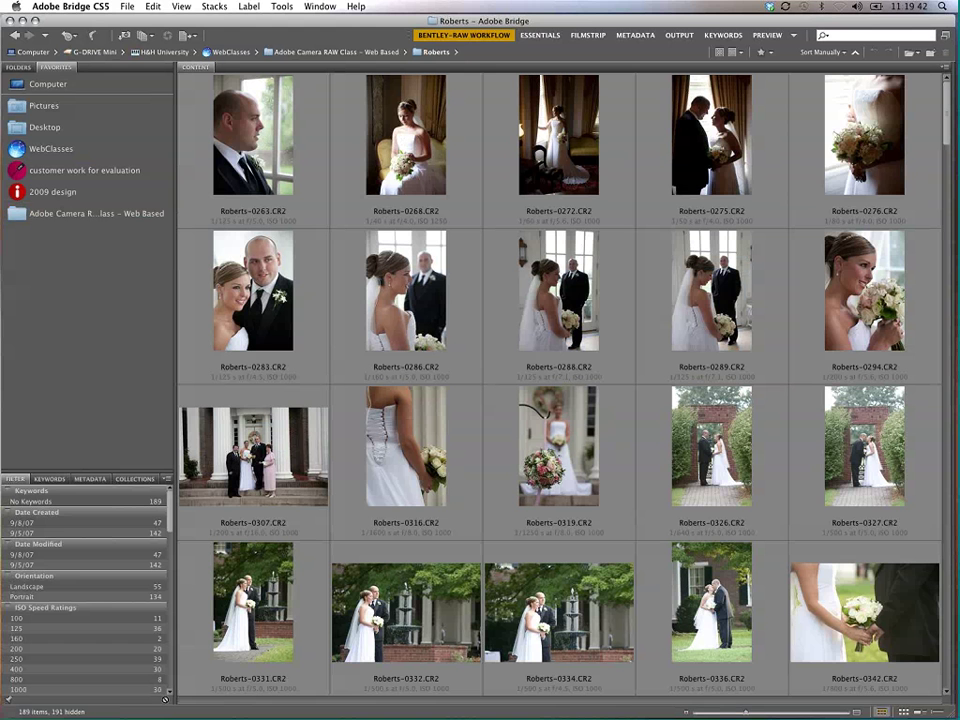
Step: Select Roberts-0283.CR2, show the Folders tree, and bring up the photo's file actions
right_click(69, 213)
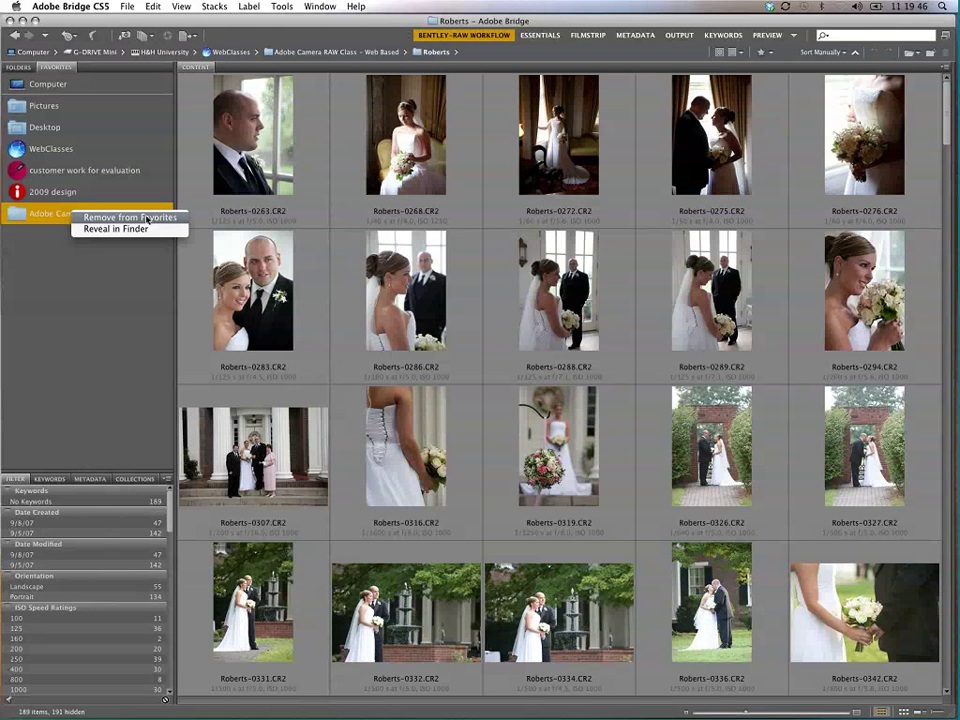
left_click(61, 333)
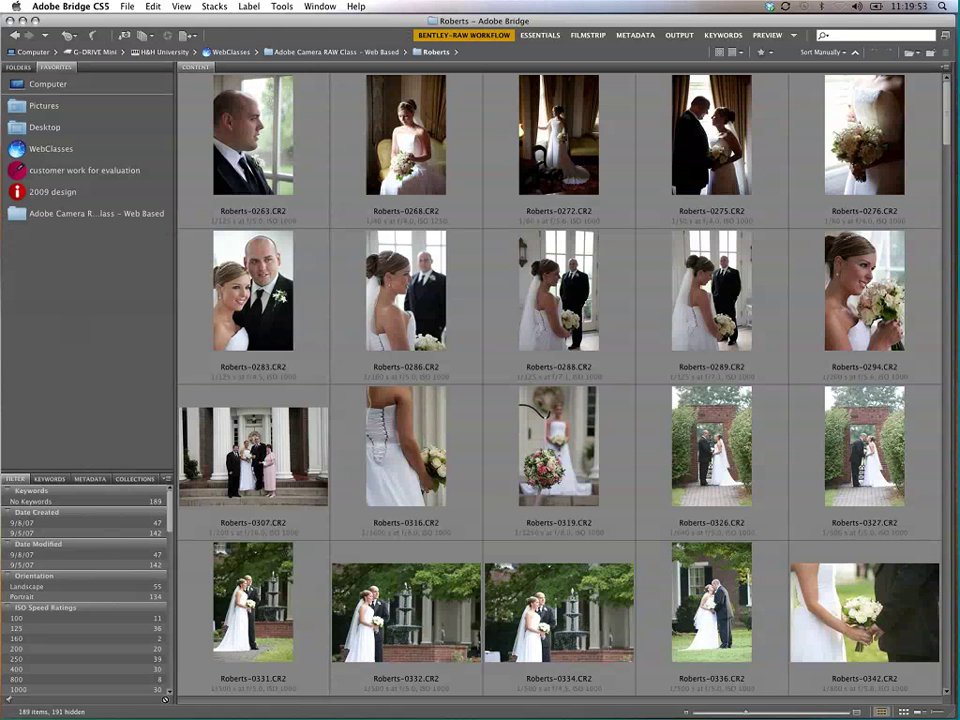
left_click(251, 305)
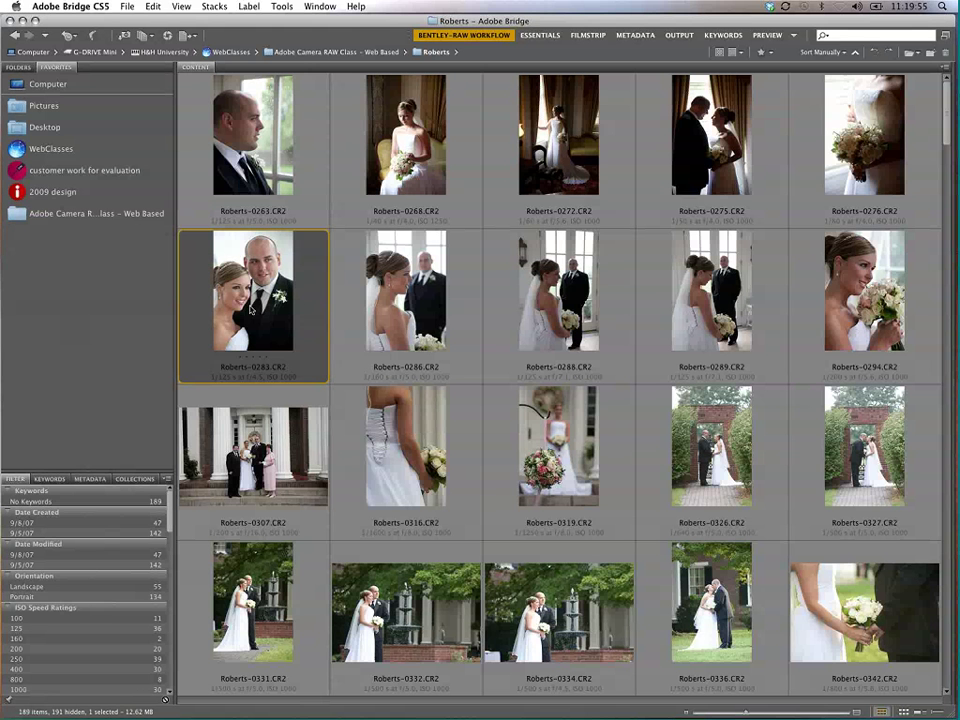
left_click(18, 66)
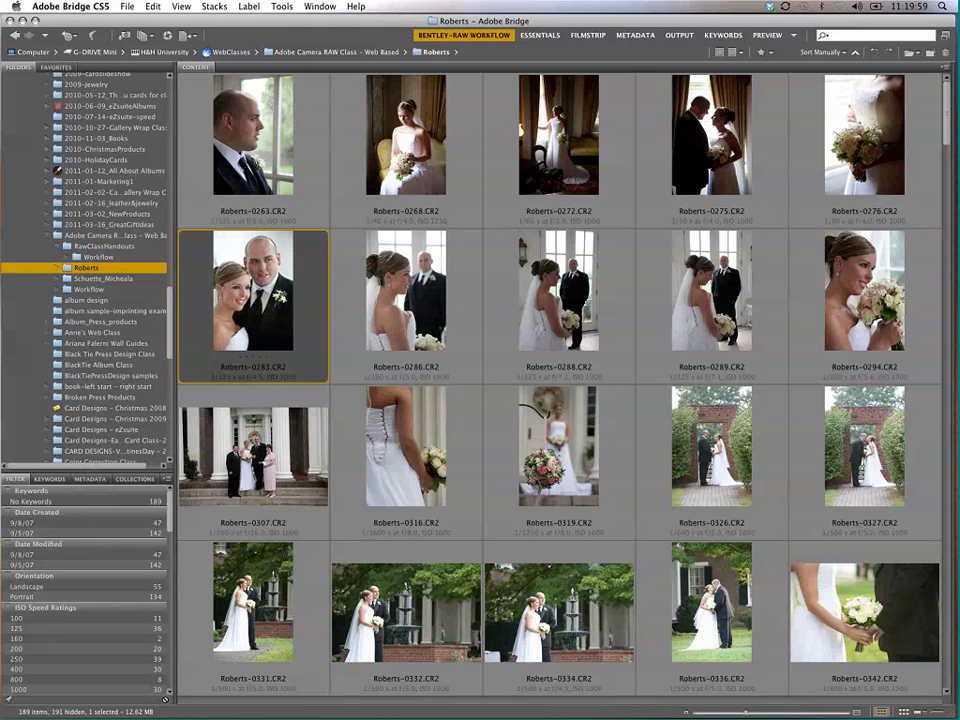
right_click(267, 277)
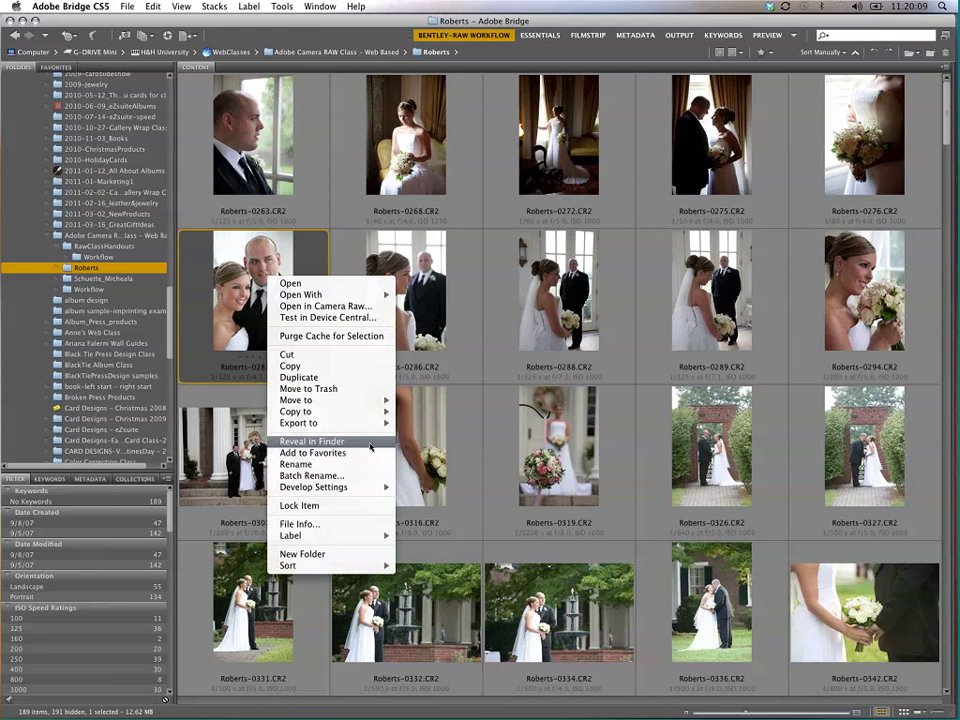
left_click(347, 442)
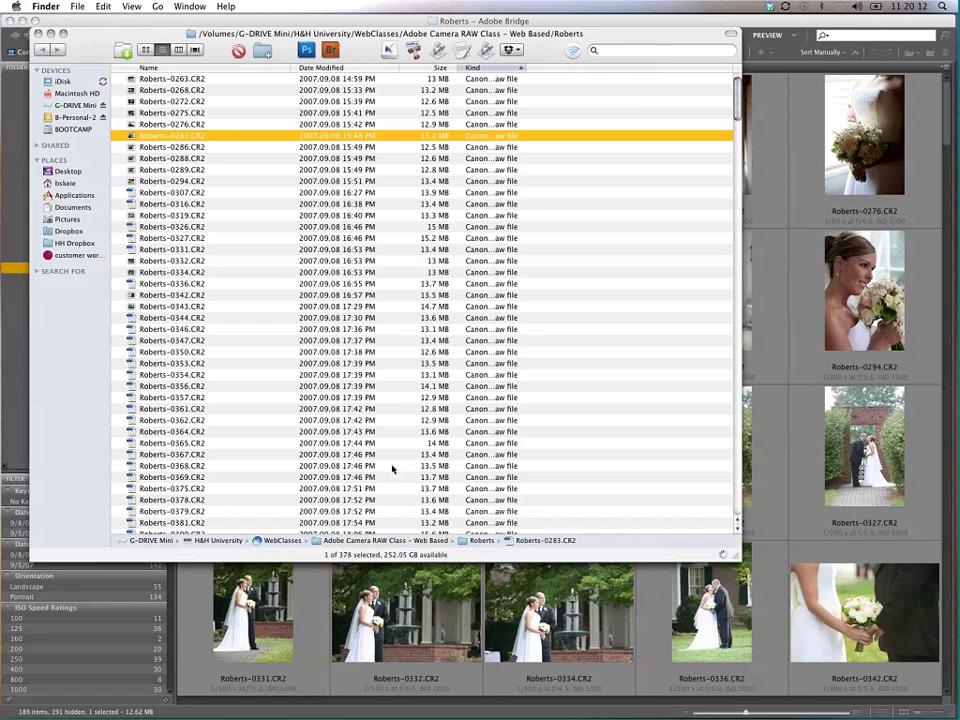
left_click_drag(300, 33, 455, 117)
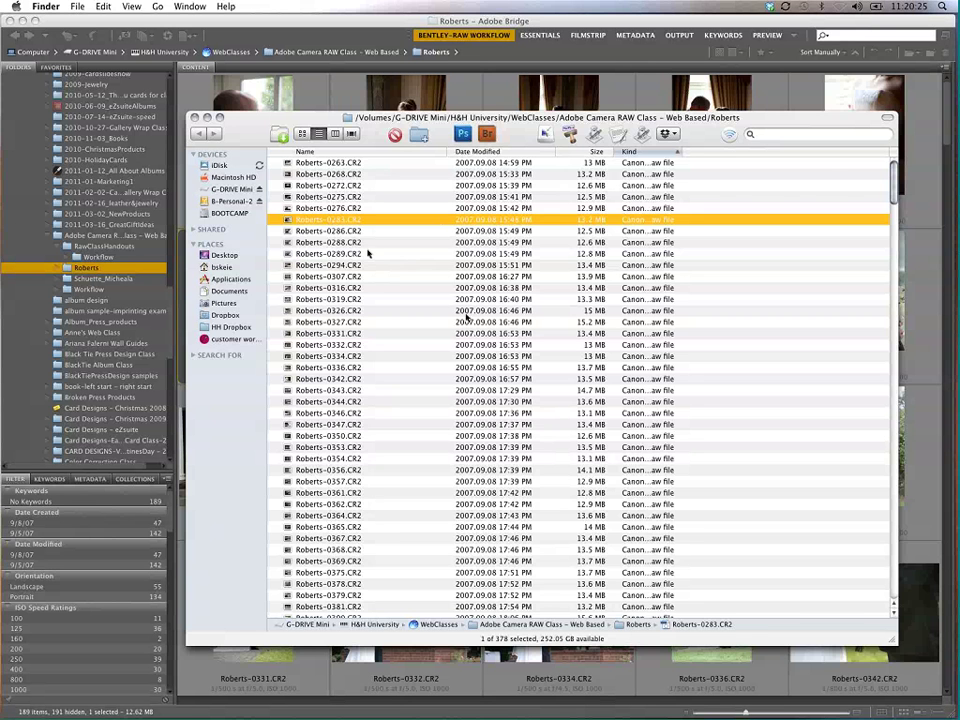
key("super+w")
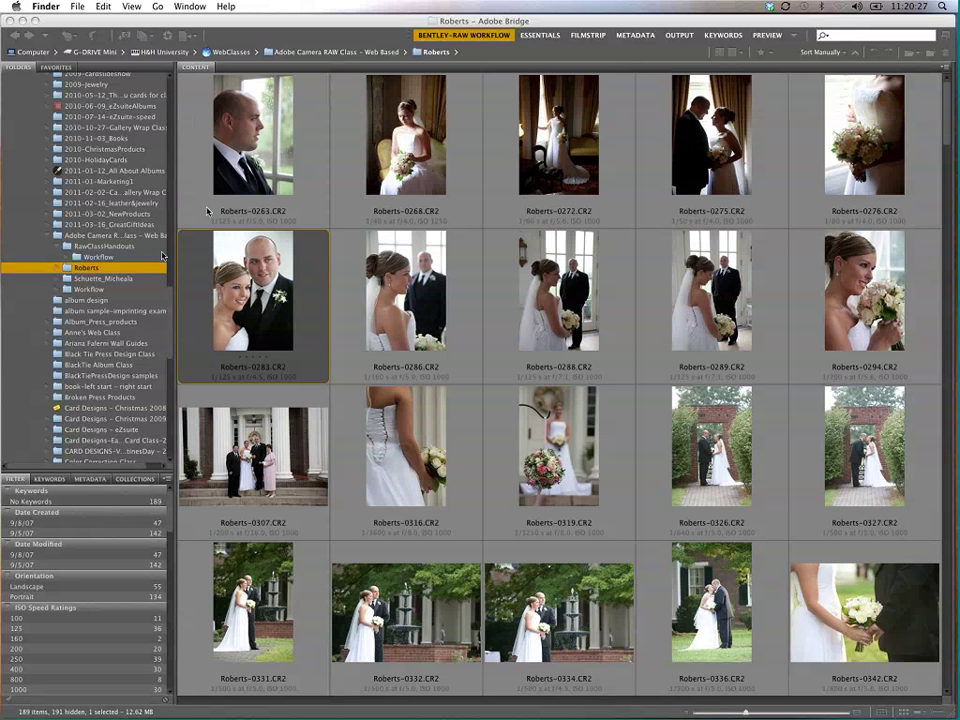
left_click(105, 250)
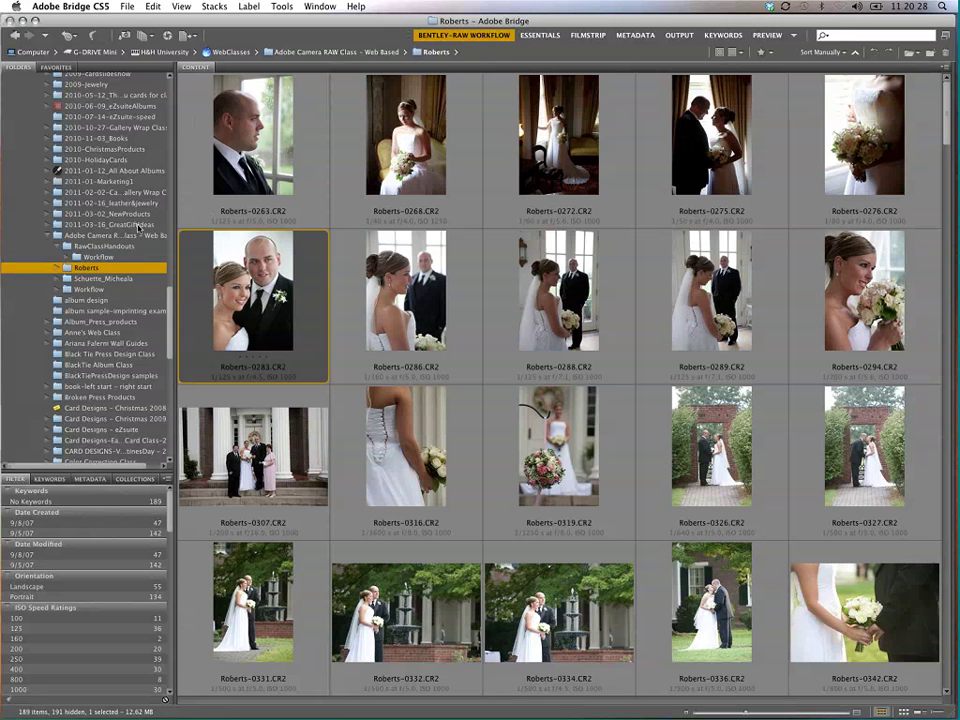
left_click(108, 246)
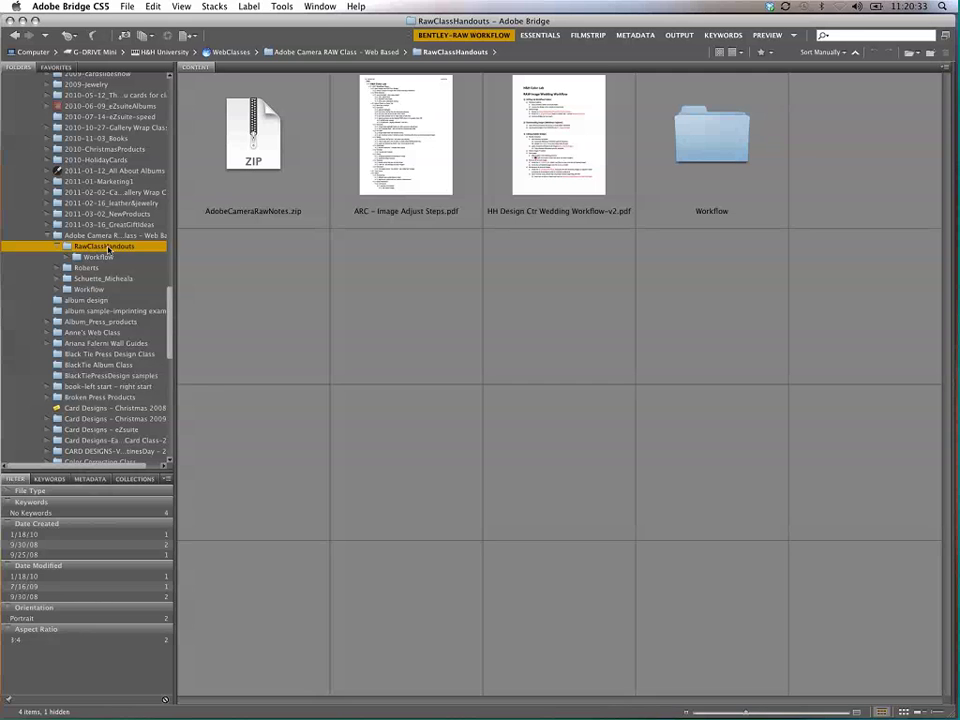
right_click(108, 248)
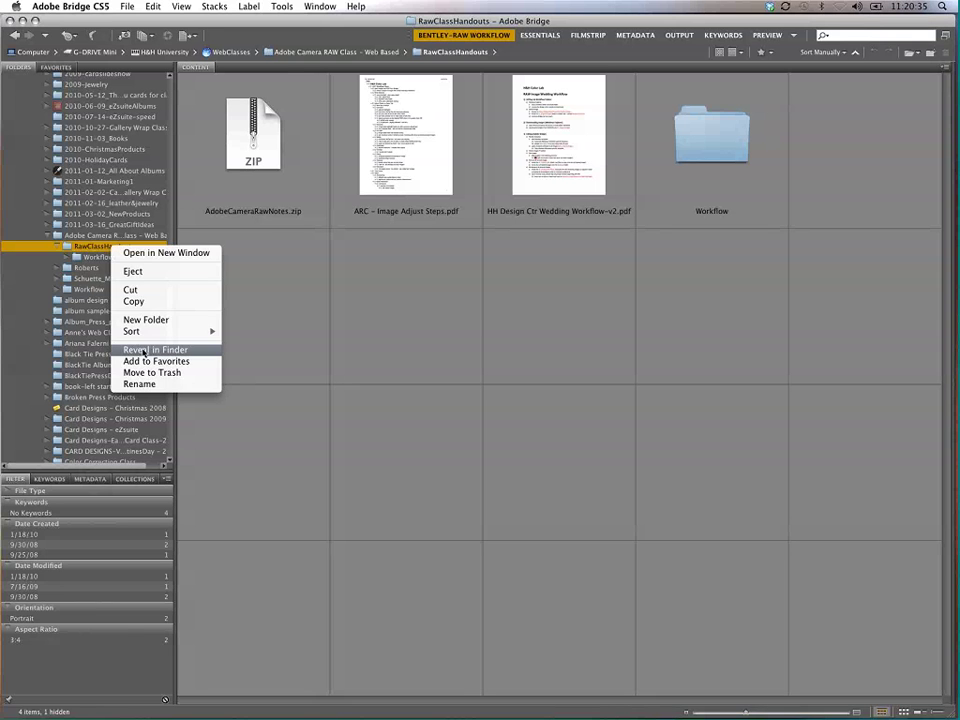
left_click(150, 349)
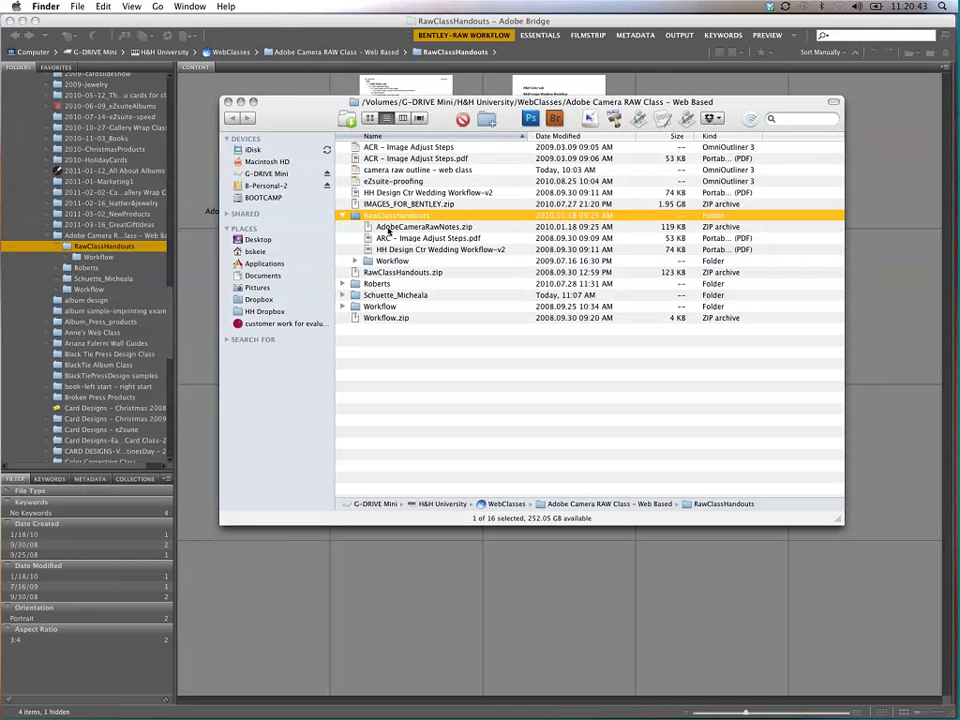
left_click(227, 101)
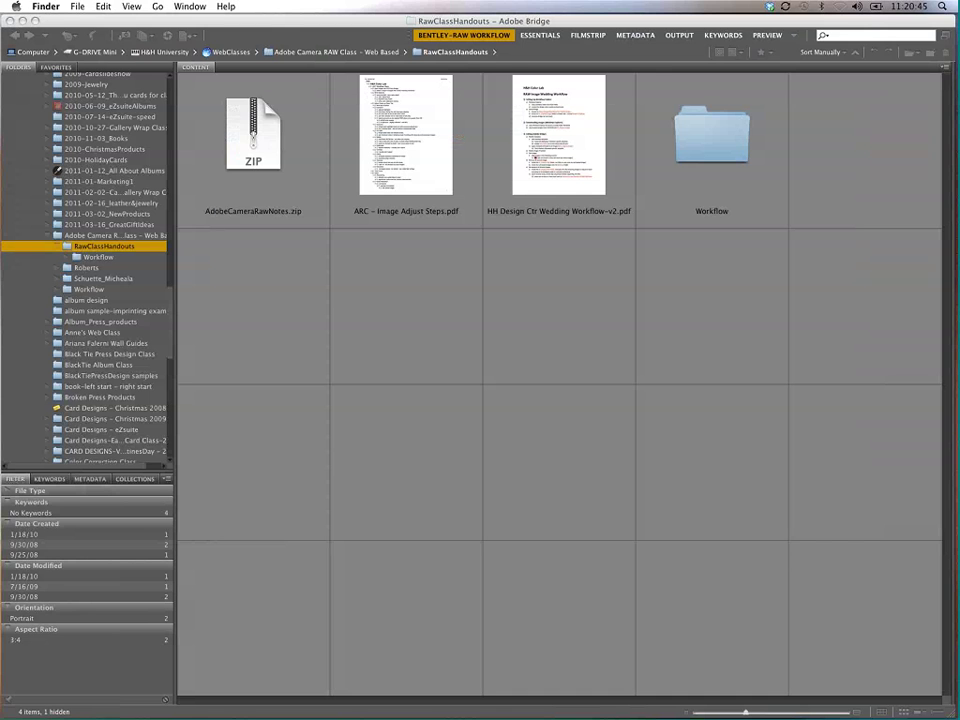
left_click(77, 270)
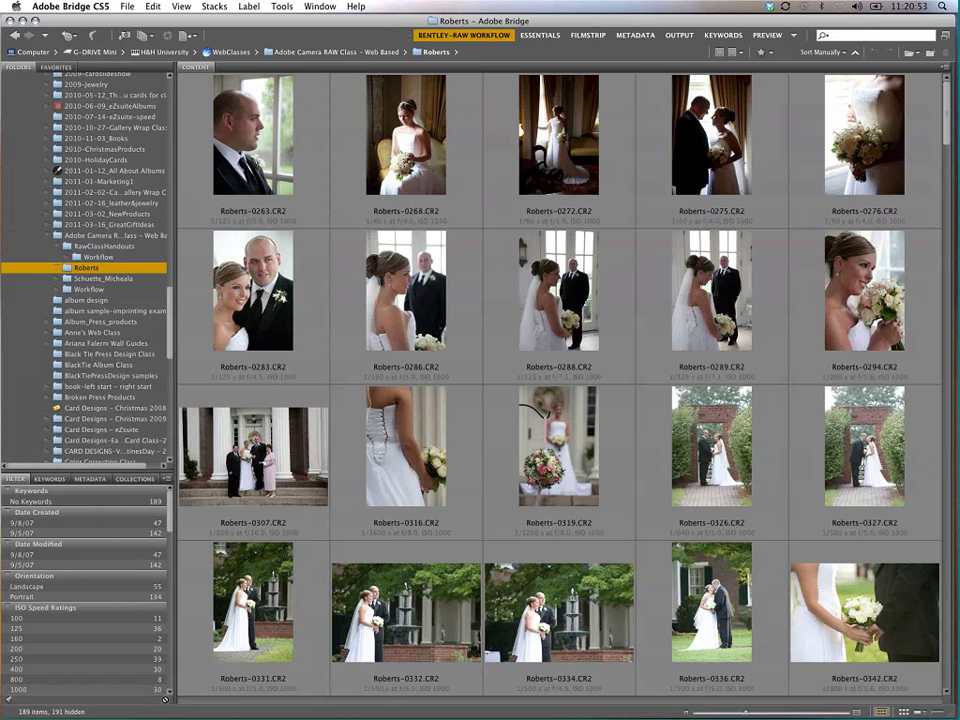
Step: Add a new folder inside Roberts and rename it 'edited'
right_click(125, 270)
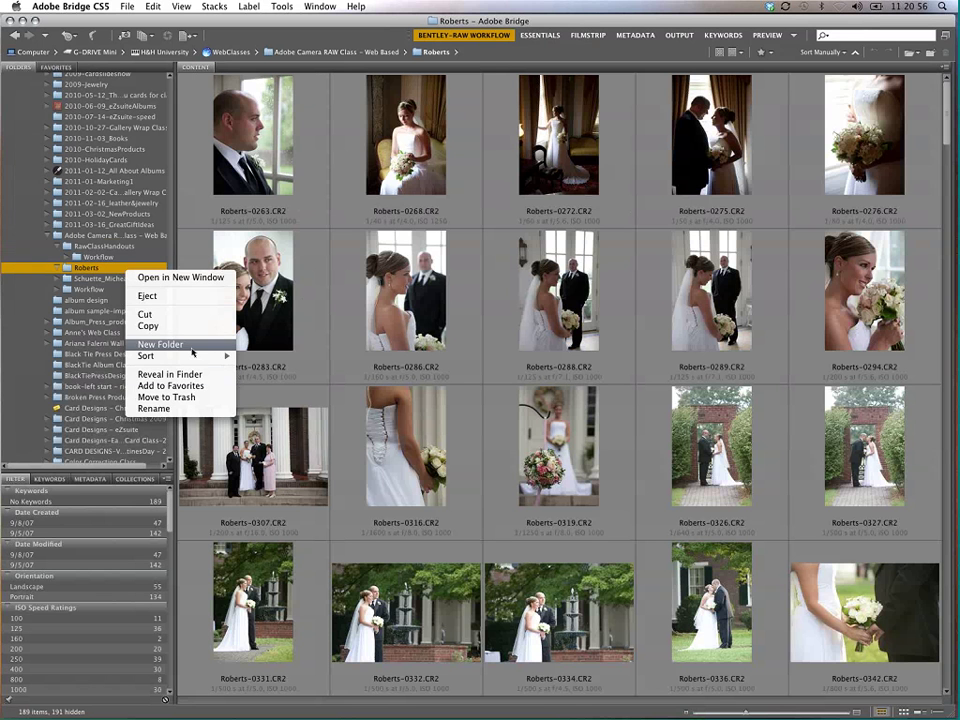
left_click(193, 347)
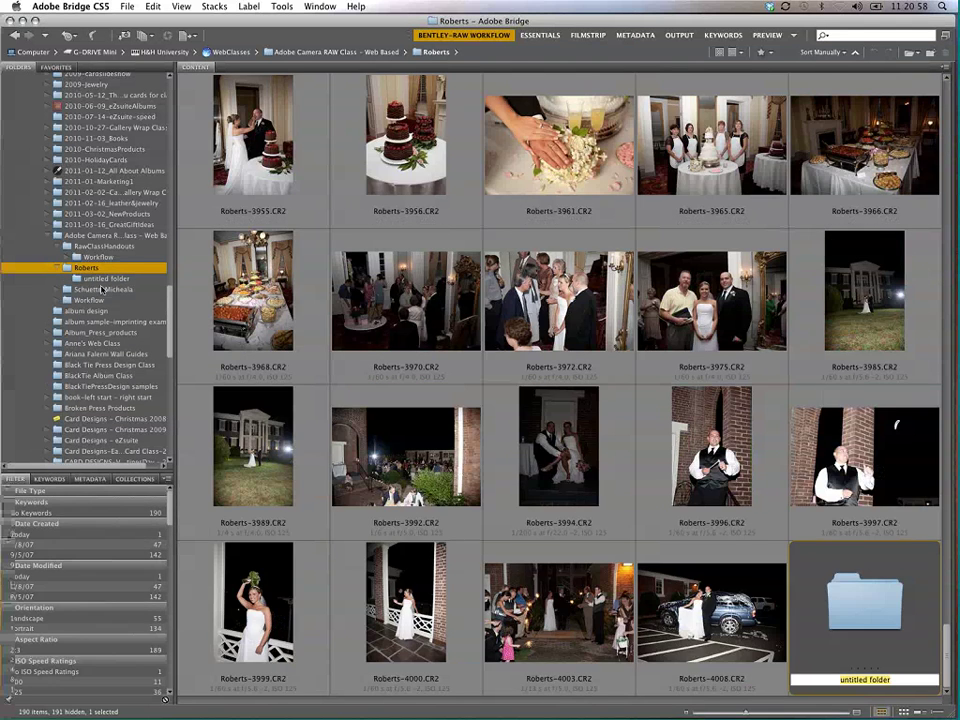
left_click(108, 279)
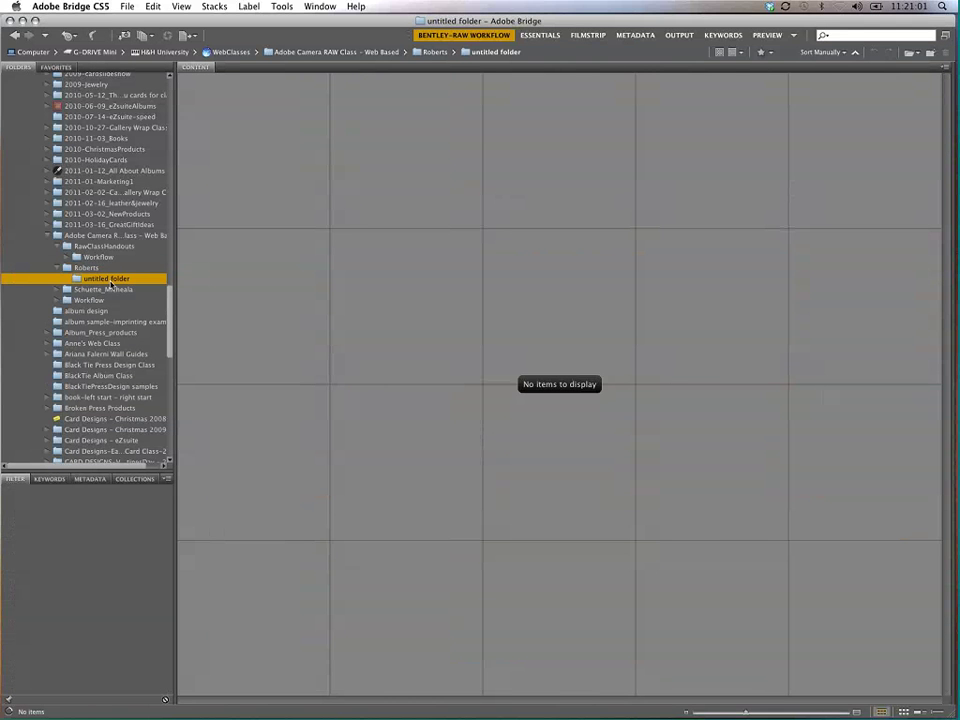
left_click(110, 279)
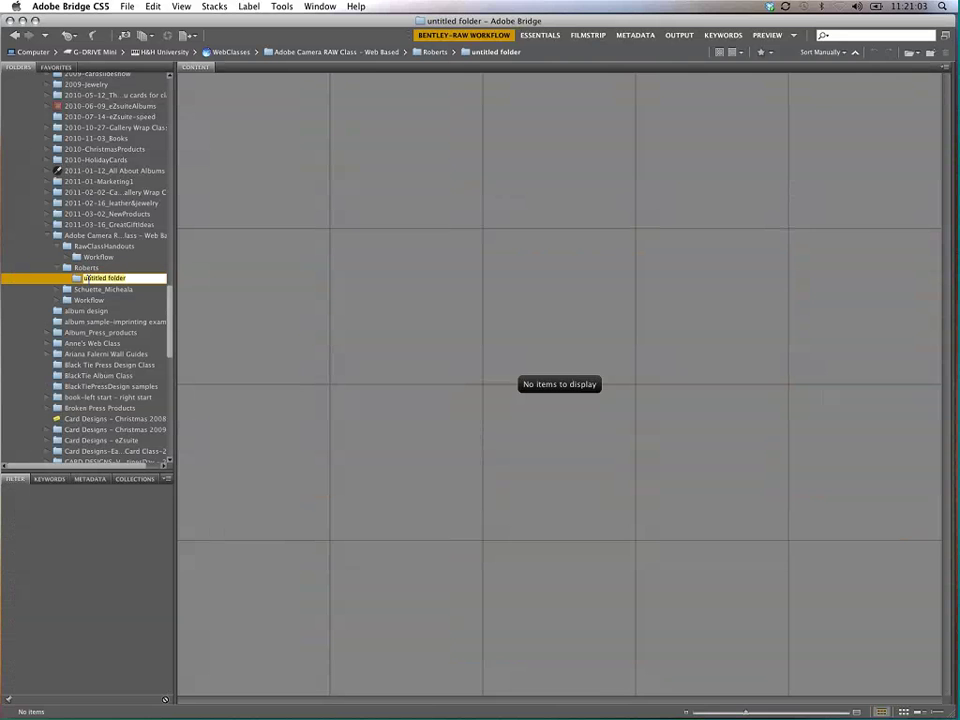
type("ddited")
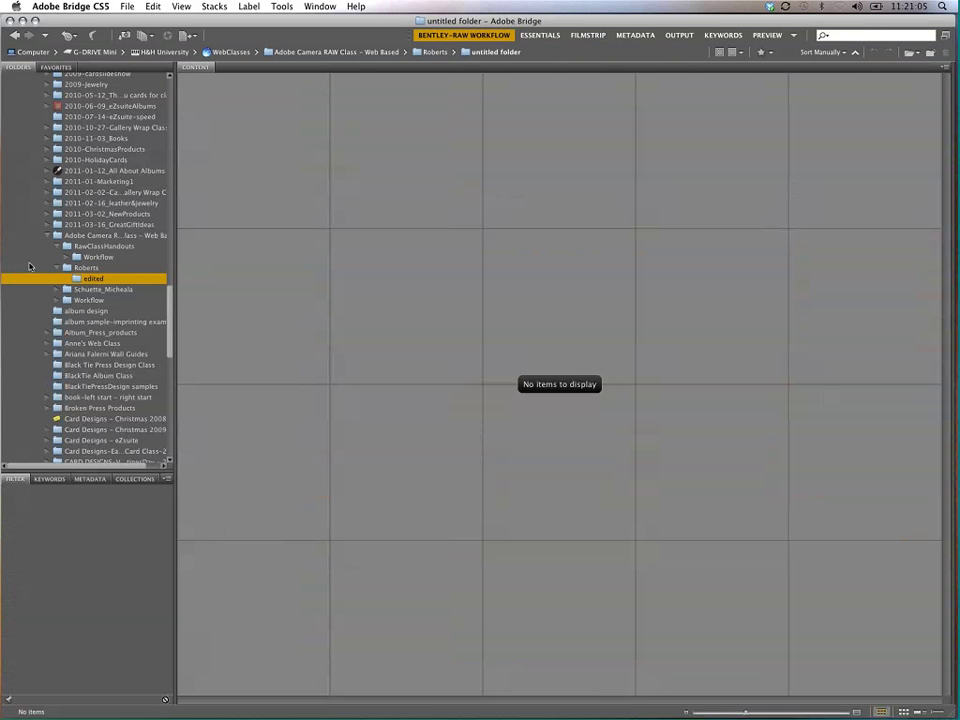
key("Return")
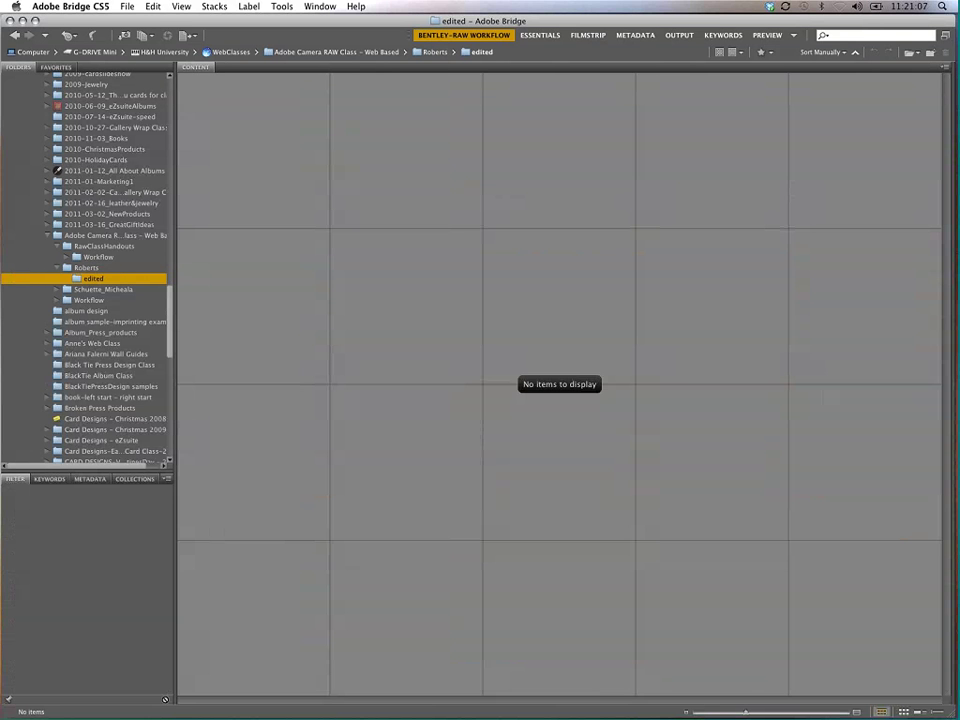
Step: Move Roberts-0263.CR2 from the Roberts folder into the edited subfolder
left_click(87, 267)
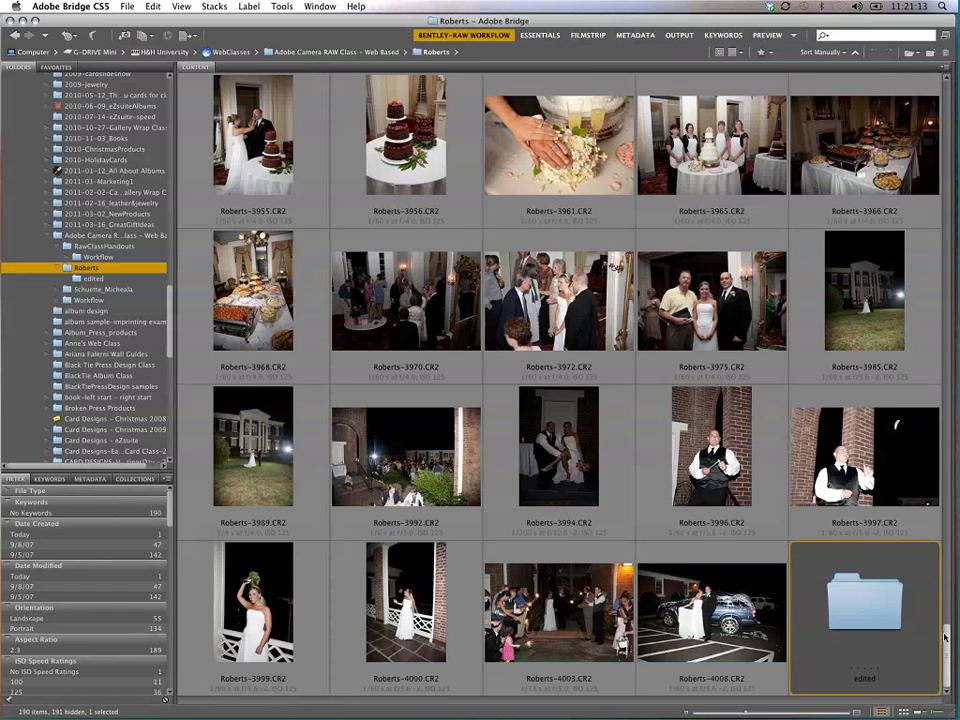
scroll(948, 580, "up", 1)
scroll(272, 127, "up", 15)
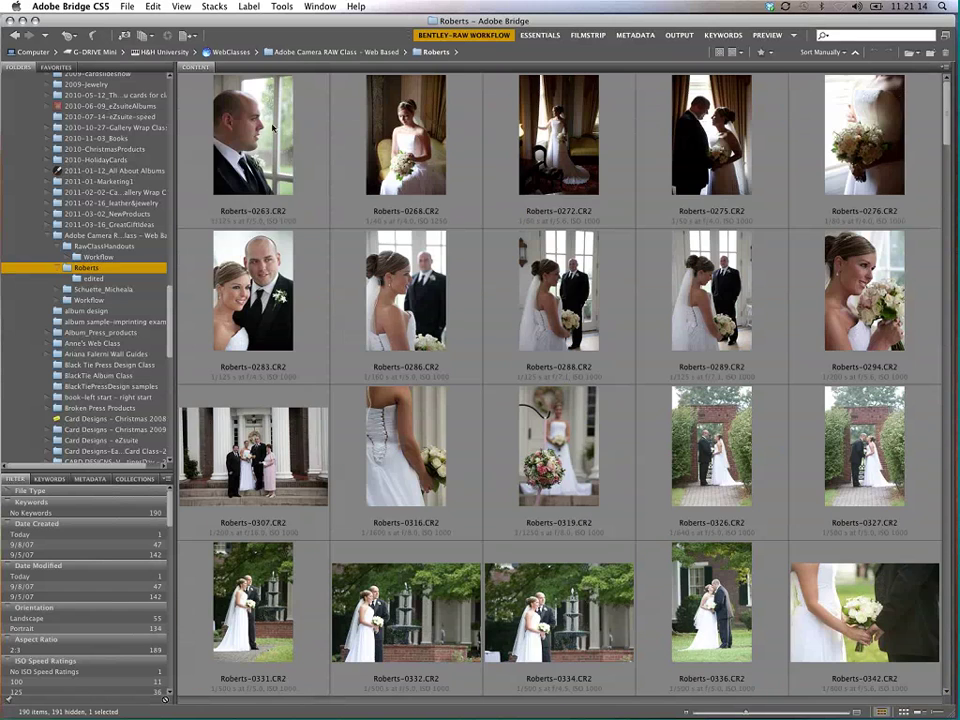
left_click_drag(272, 127, 107, 284)
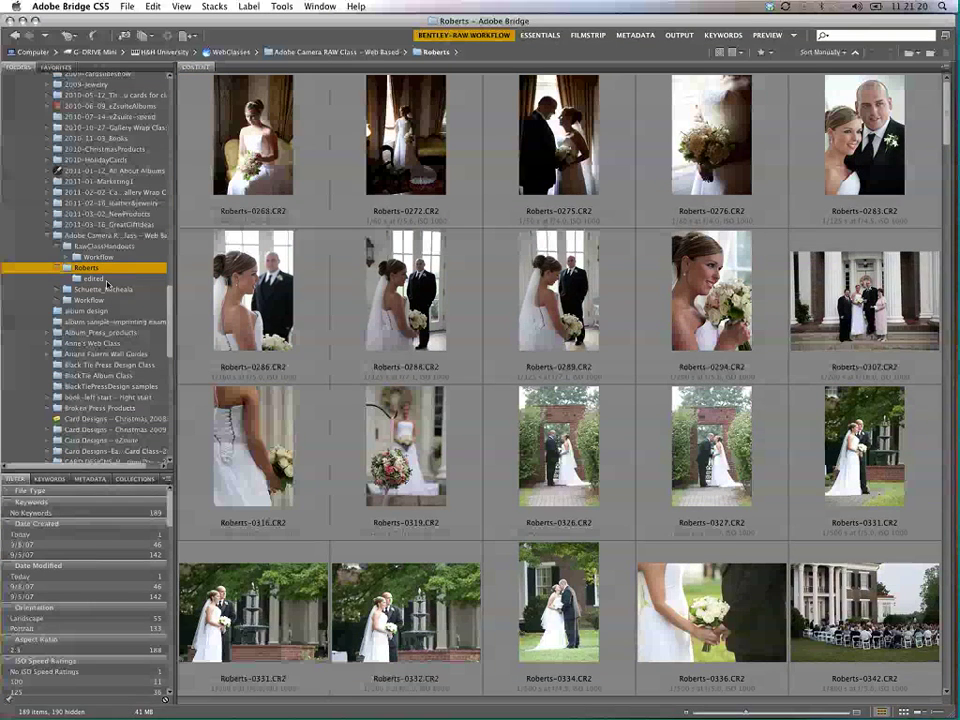
Step: Copy Roberts-0268.CR2 into edited, check that it holds both photos, and open a new window
left_click(100, 279)
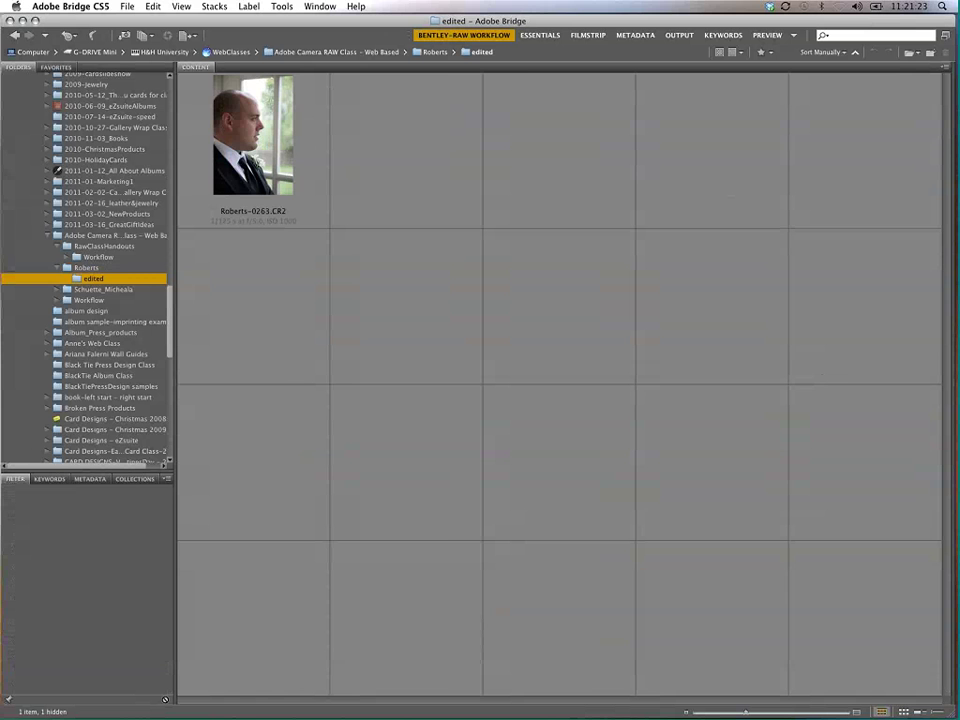
left_click(90, 268)
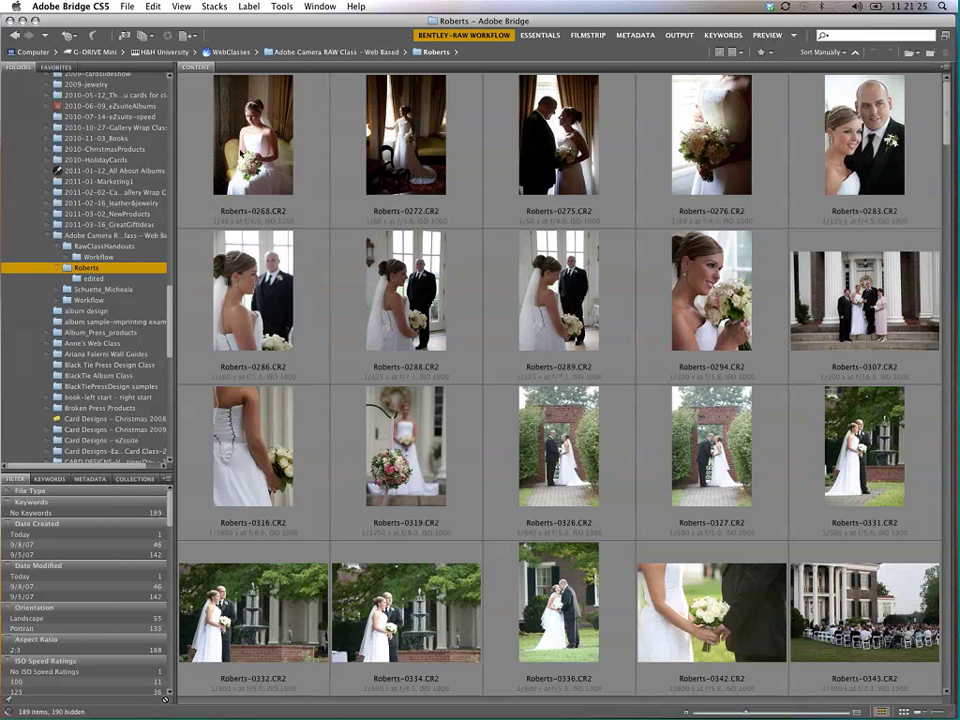
left_click_drag(207, 117, 108, 281)
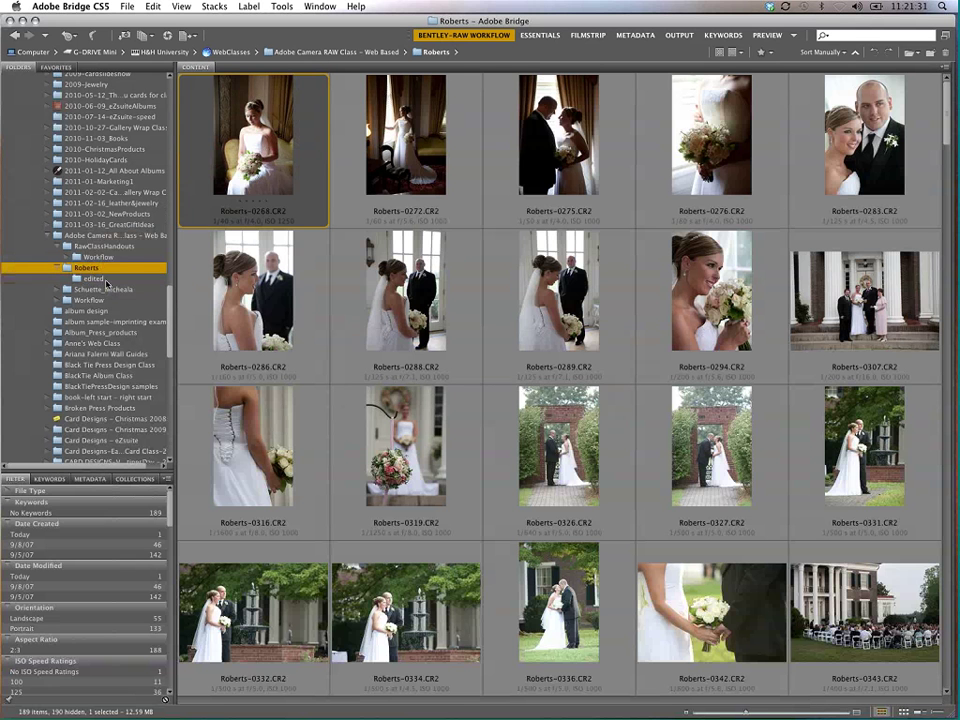
left_click(100, 279)
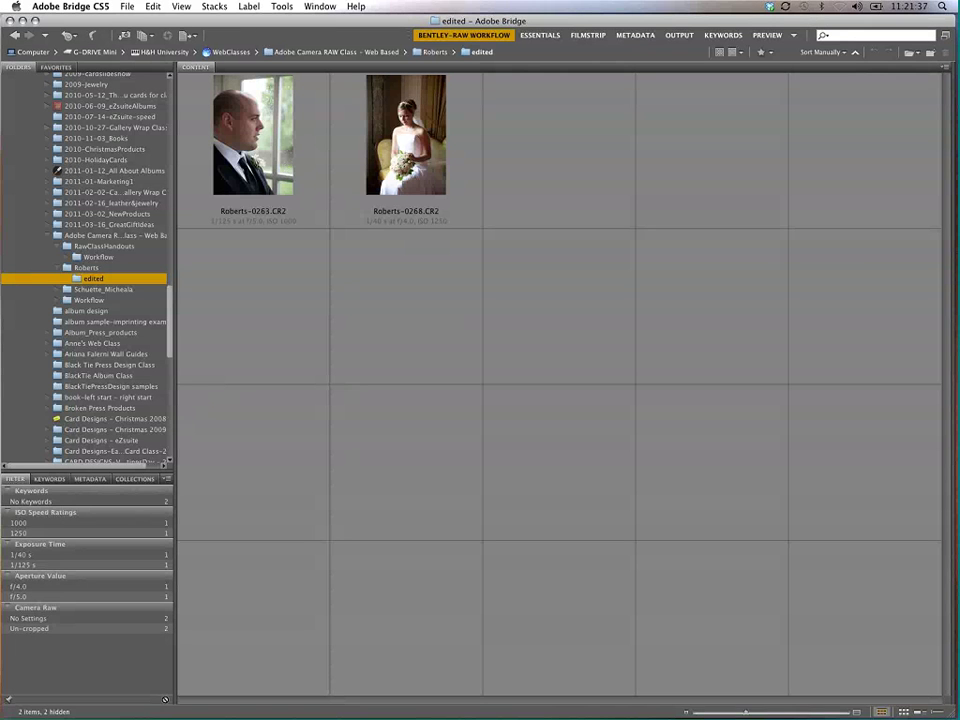
left_click(127, 6)
left_click(244, 122)
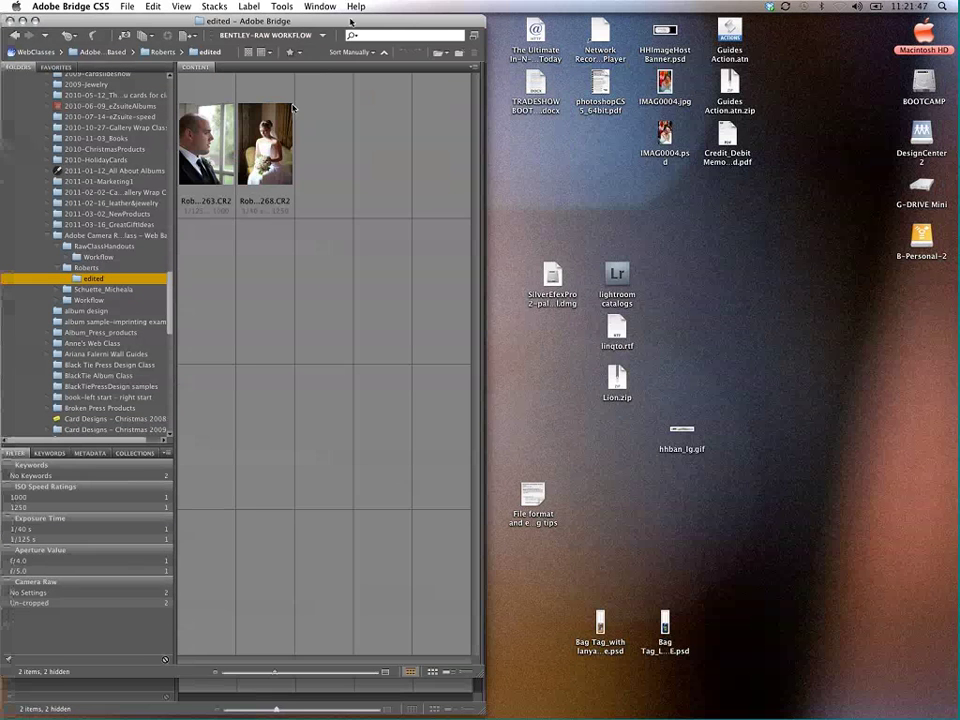
Step: Tile the two Bridge windows side by side, with Roberts on the left and edited on the right
left_click_drag(350, 20, 830, 20)
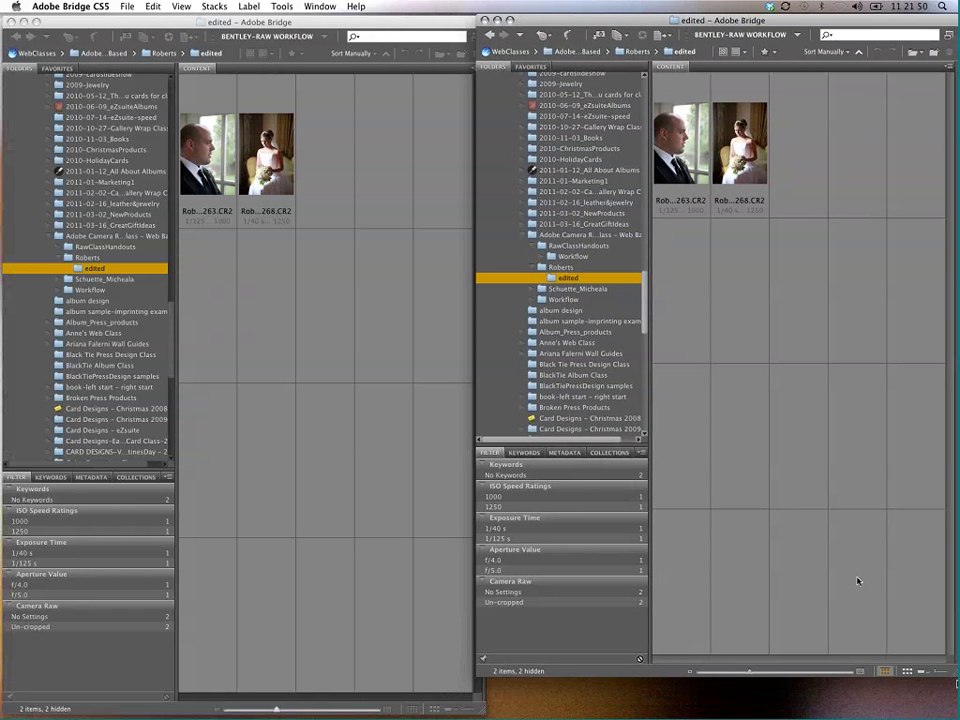
left_click_drag(952, 673, 952, 710)
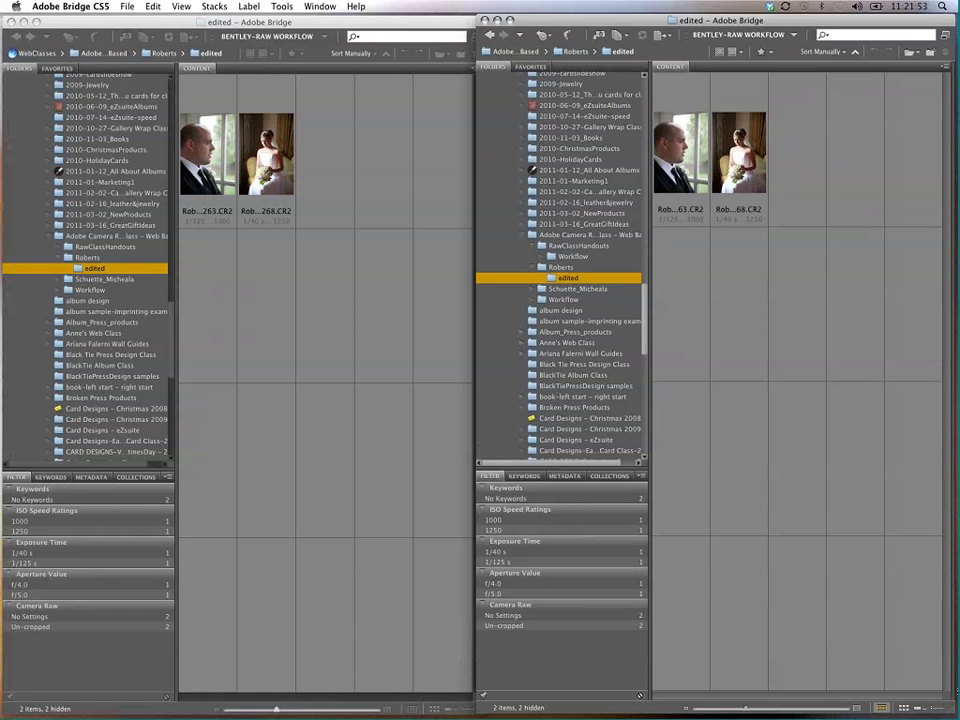
left_click(88, 257)
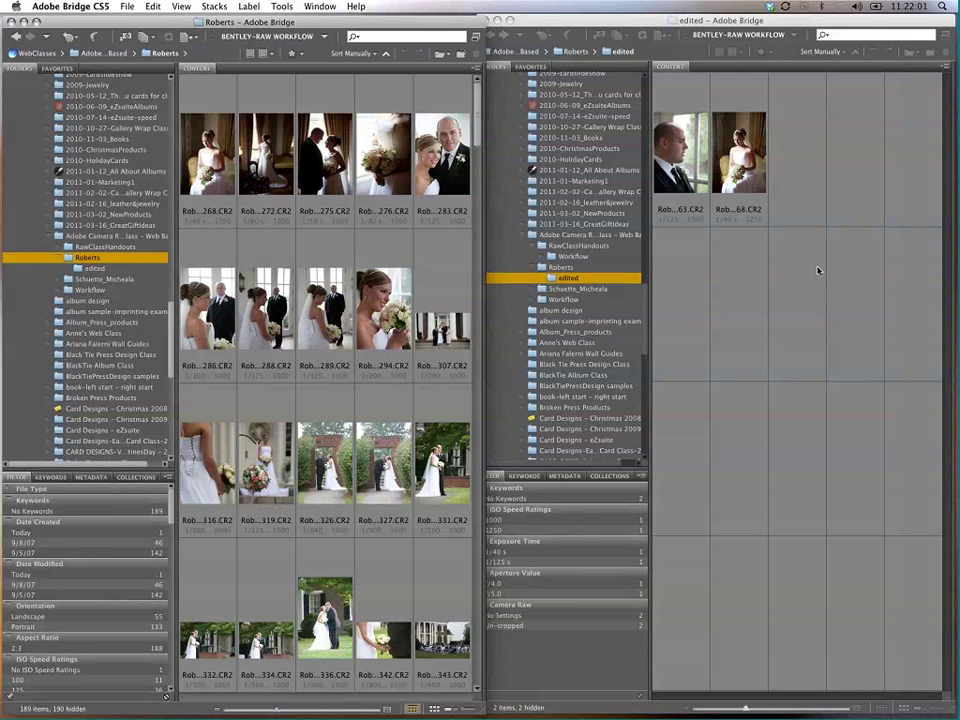
Step: Drag Roberts-0272 and Roberts-0275 from Roberts into the edited window
left_click_drag(208, 155, 815, 178)
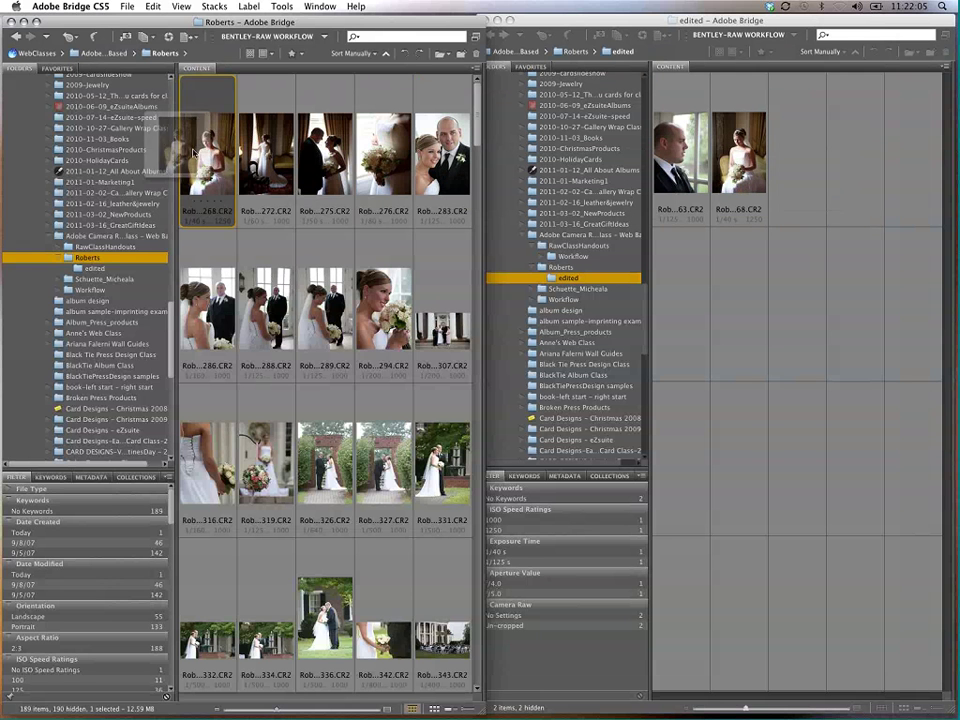
left_click(294, 172)
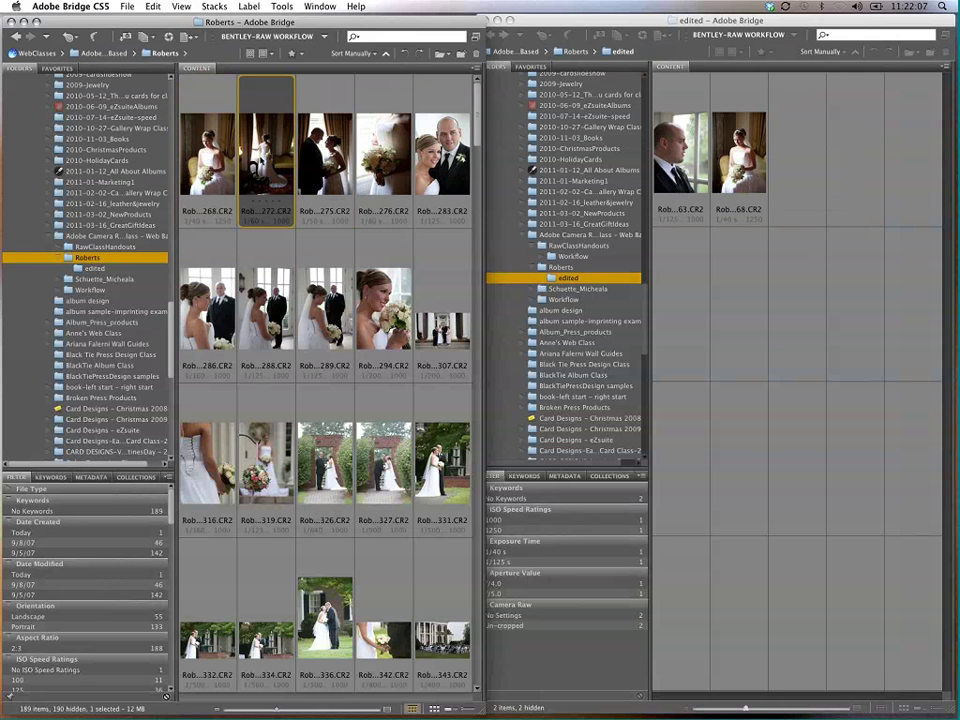
left_click_drag(294, 172, 812, 185)
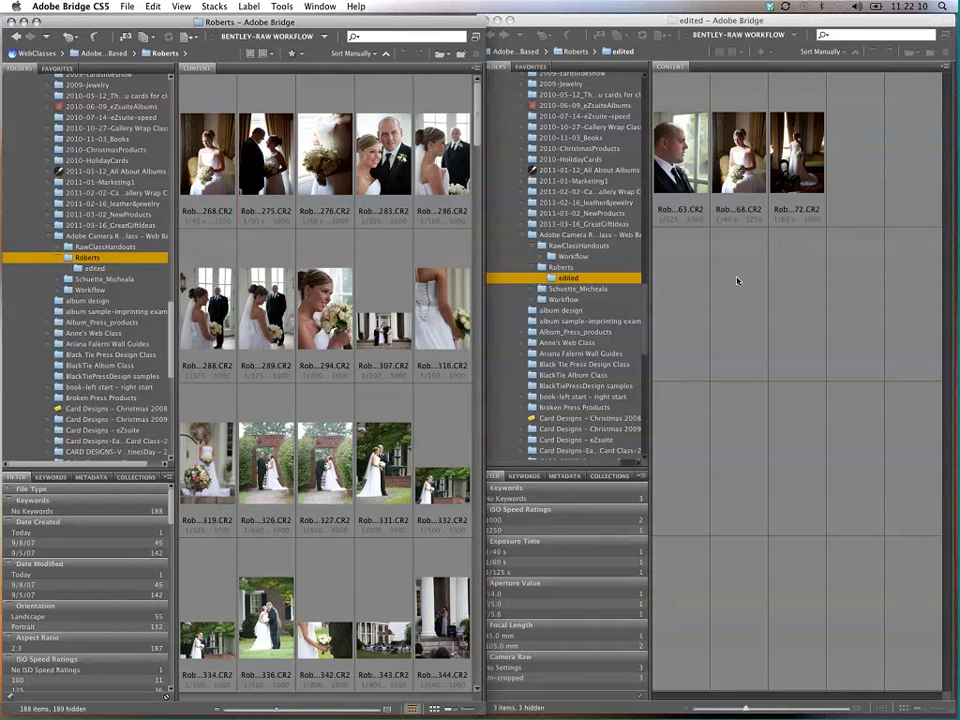
left_click_drag(266, 155, 845, 173)
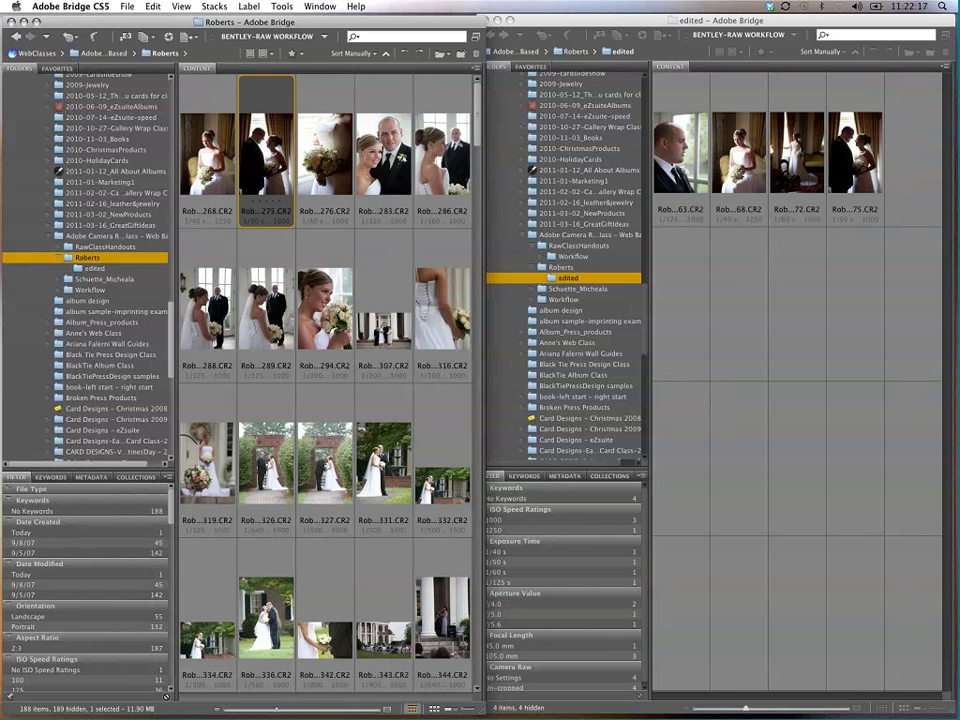
Step: Move Roberts-0263 and Roberts-0272 back from edited into the Roberts folder
left_click(855, 160)
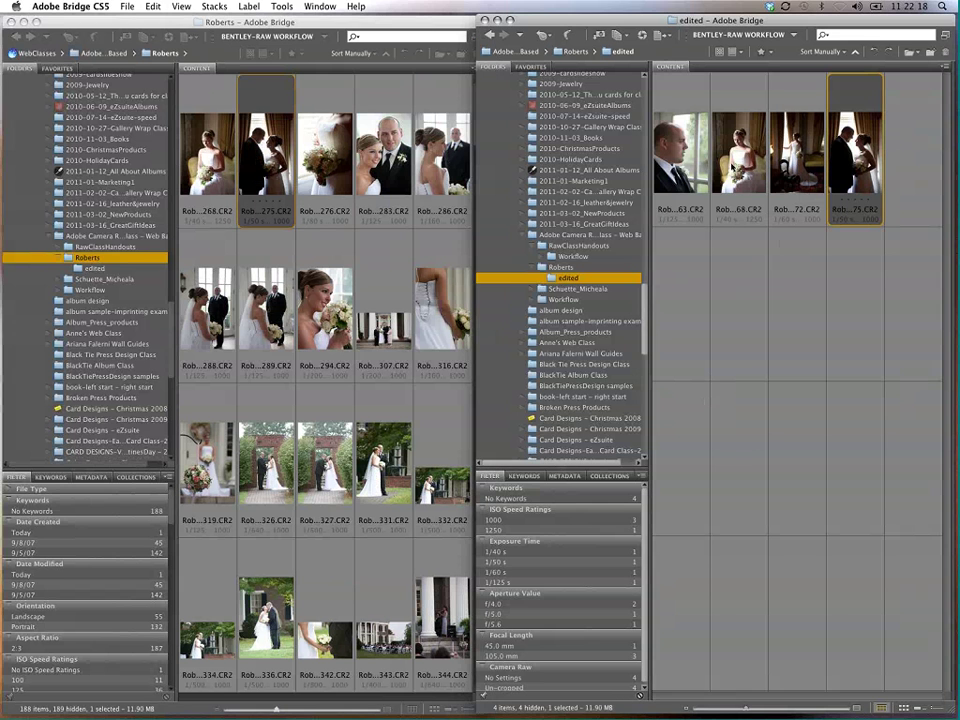
left_click(739, 155, "super")
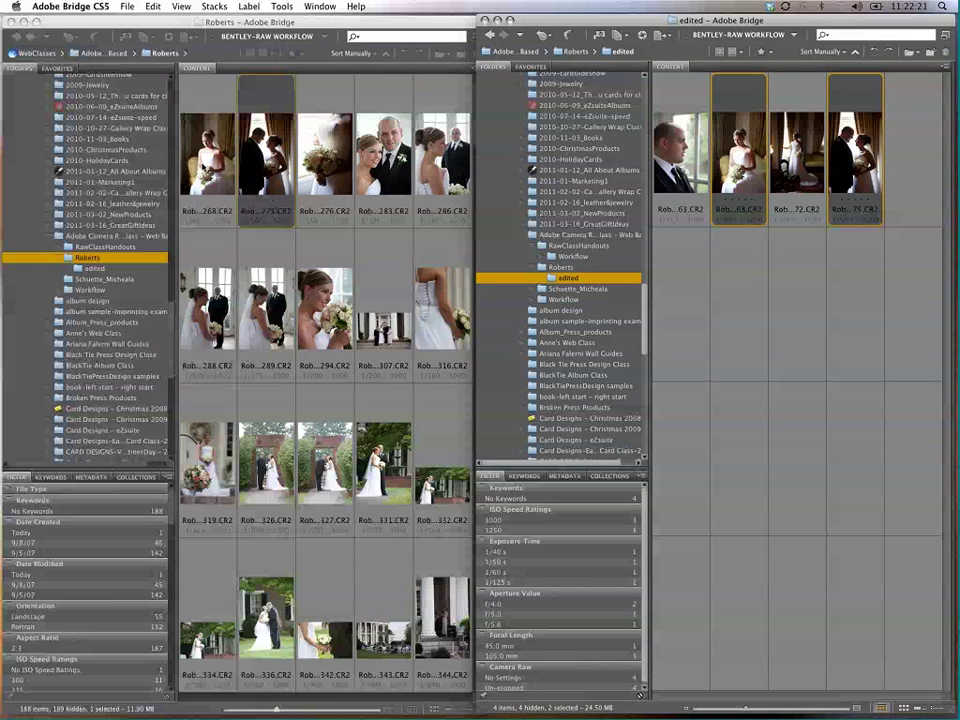
left_click(185, 125, "super")
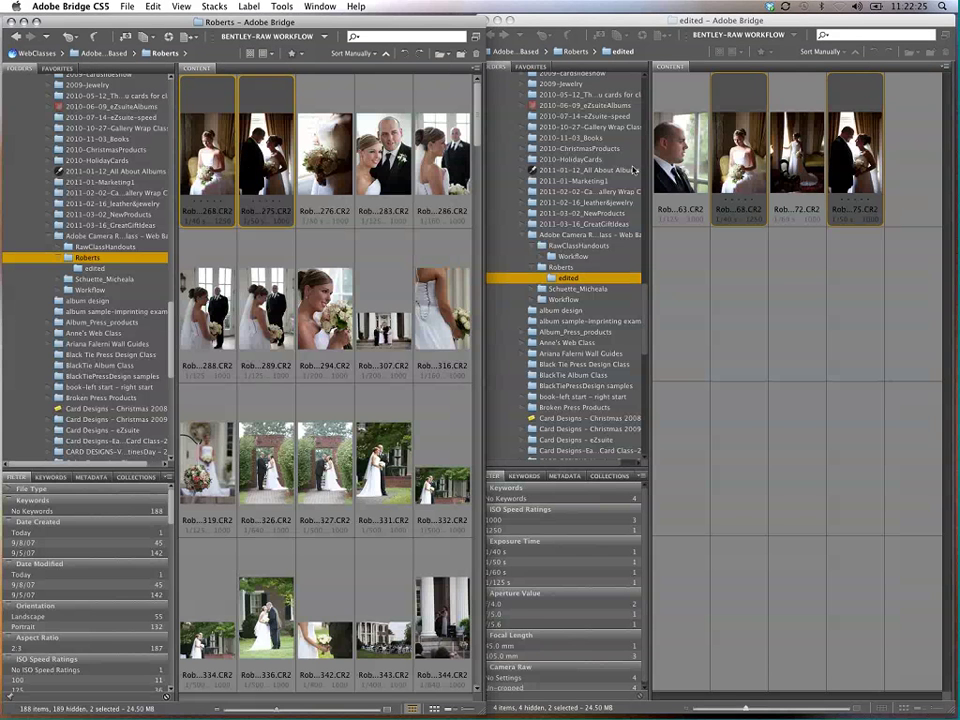
left_click(796, 175)
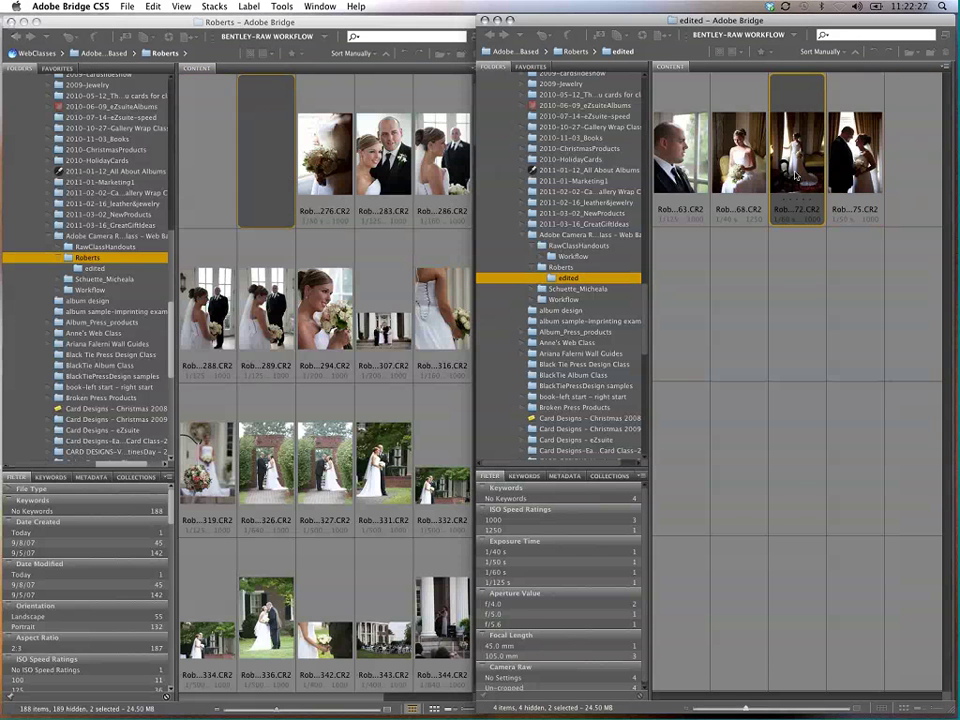
left_click(680, 150, "super")
left_click_drag(680, 150, 292, 218)
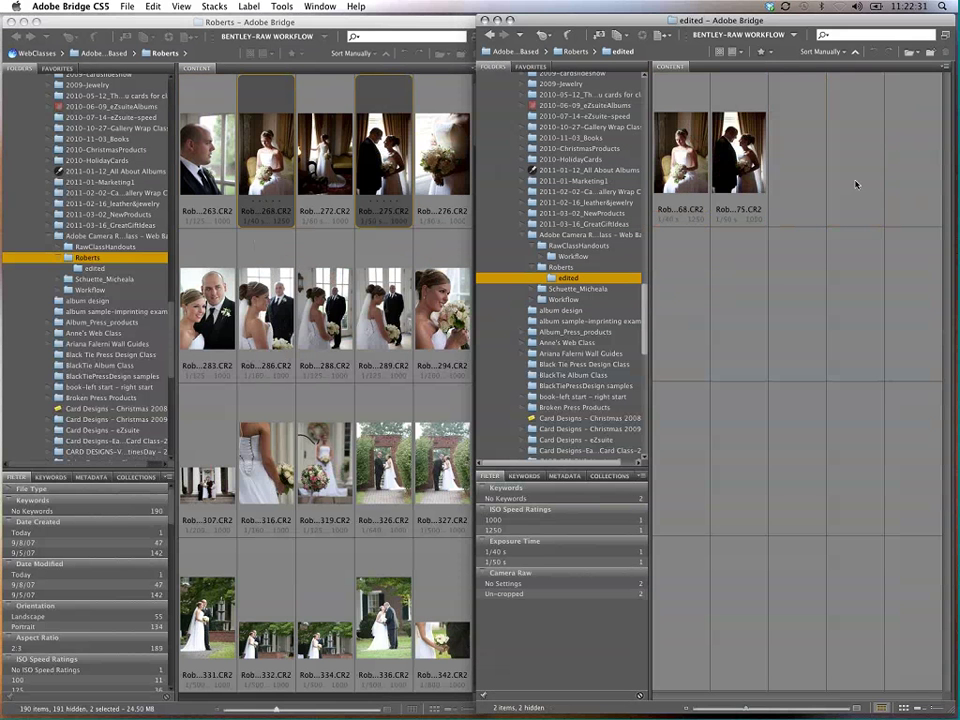
Step: Preview Roberts-0275 full screen, then select both edited photos and delete them
key("space")
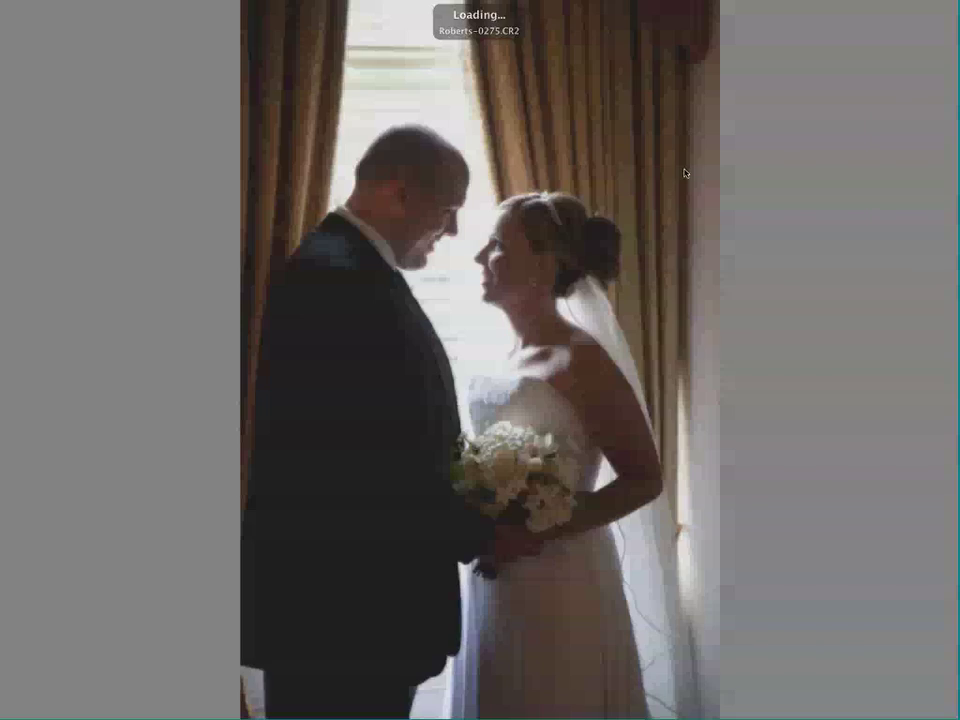
key("space")
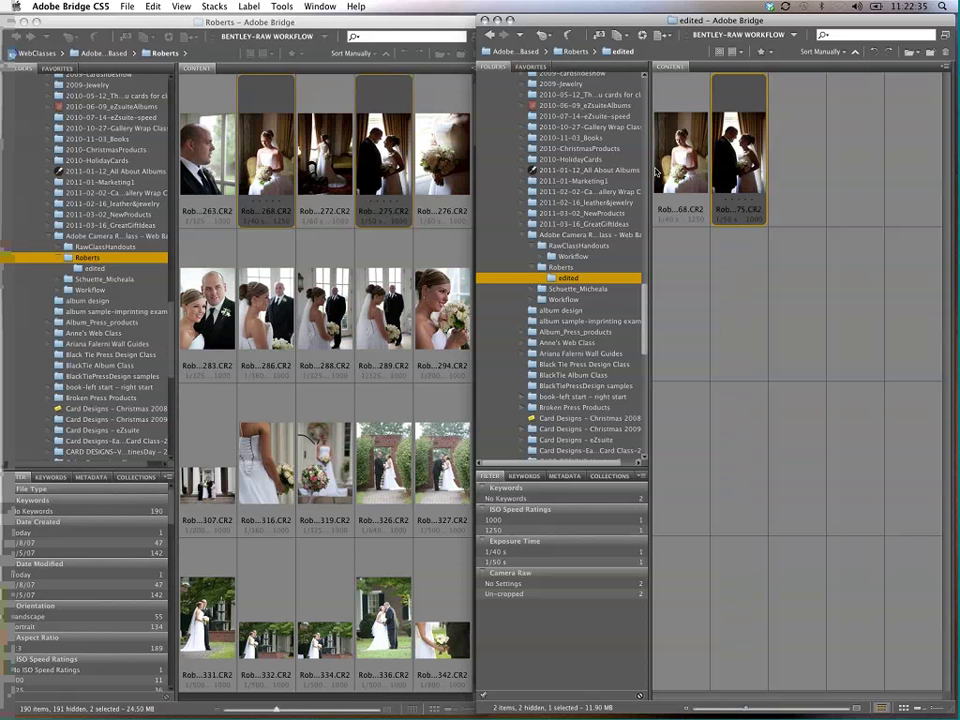
left_click(656, 172, "shift")
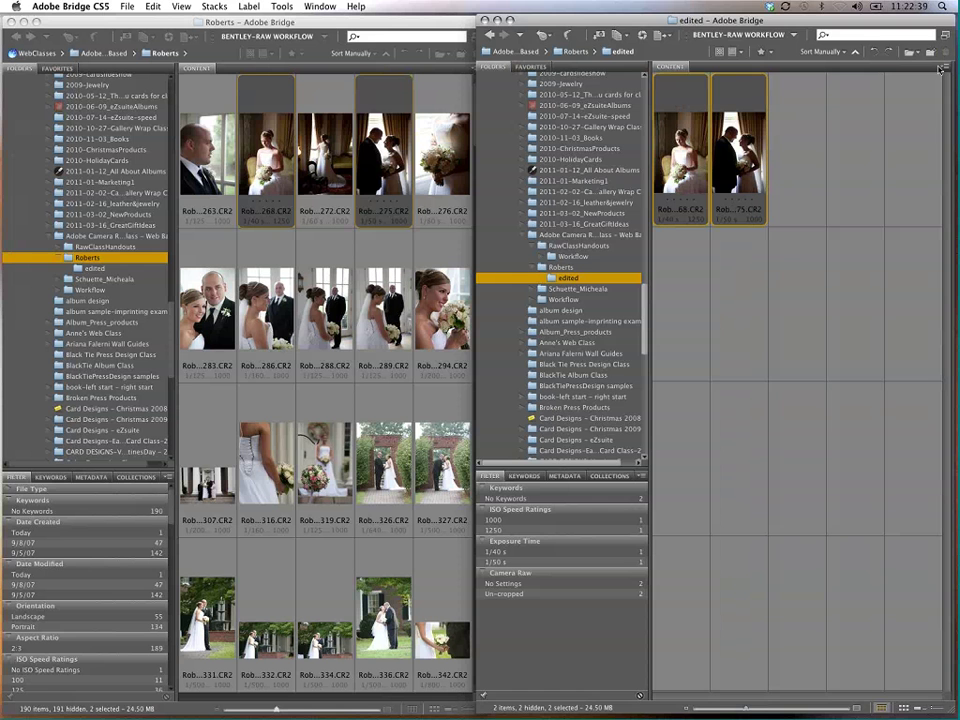
key("Delete")
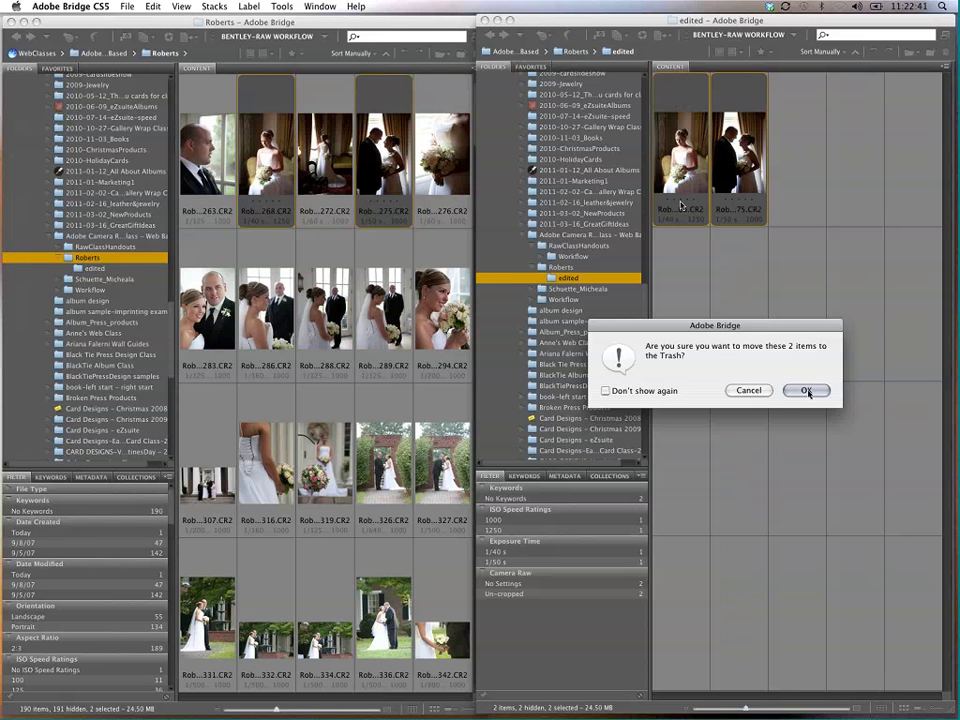
Step: Confirm trashing both edited photos, close the edited window, and zoom the Roberts window to full screen
left_click(807, 390)
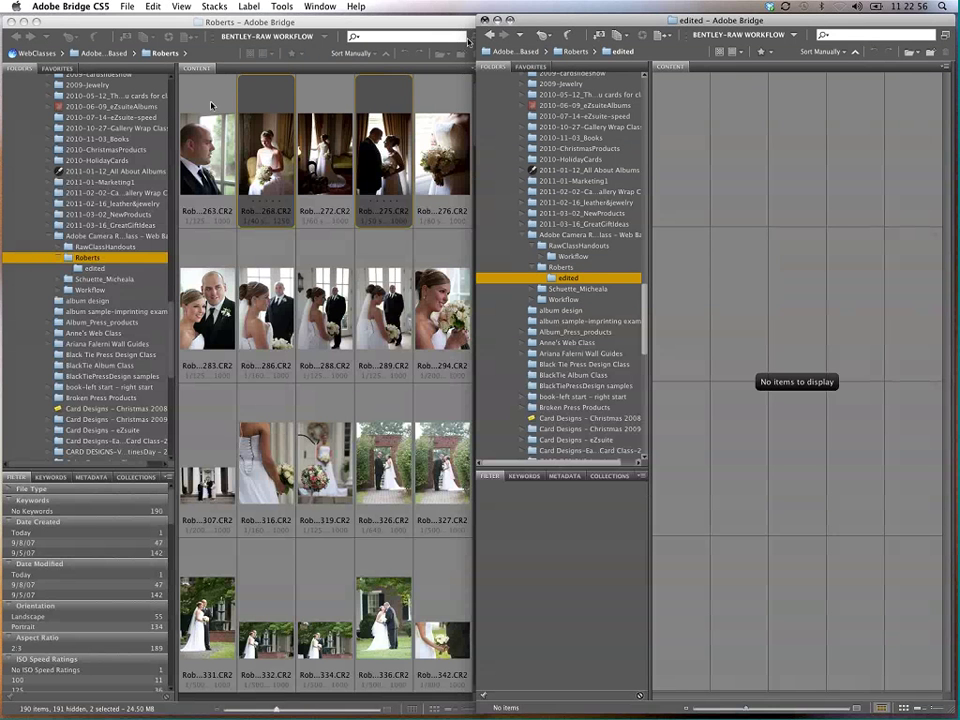
key("super+w")
left_click(29, 21)
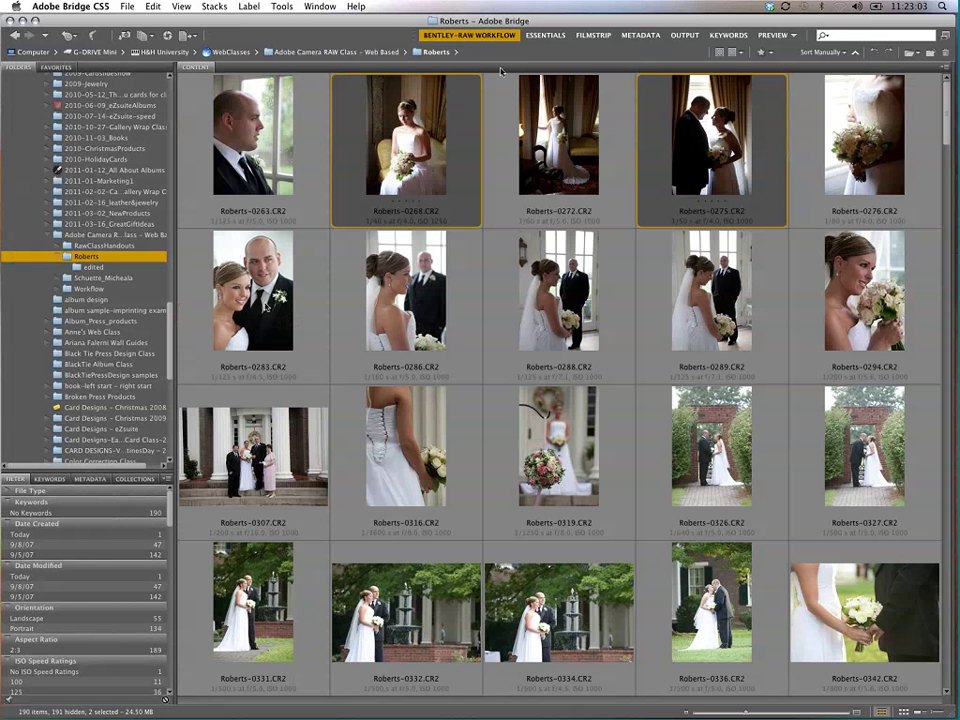
Step: Show the Export panel on its own and collapse the Folders and Filter panels around it
right_click(143, 67)
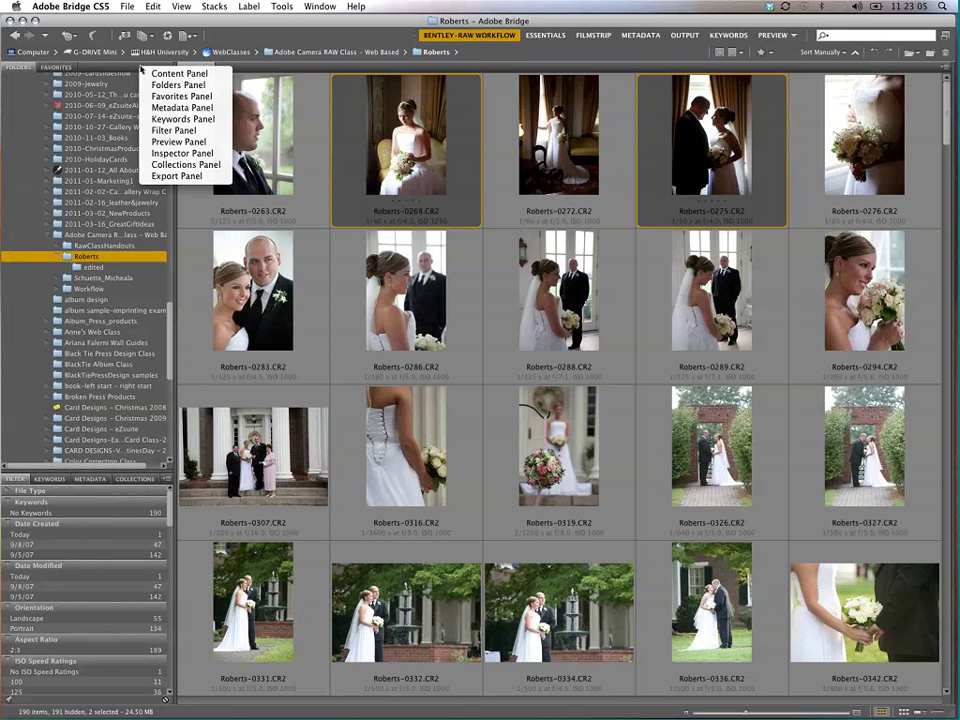
left_click(173, 143)
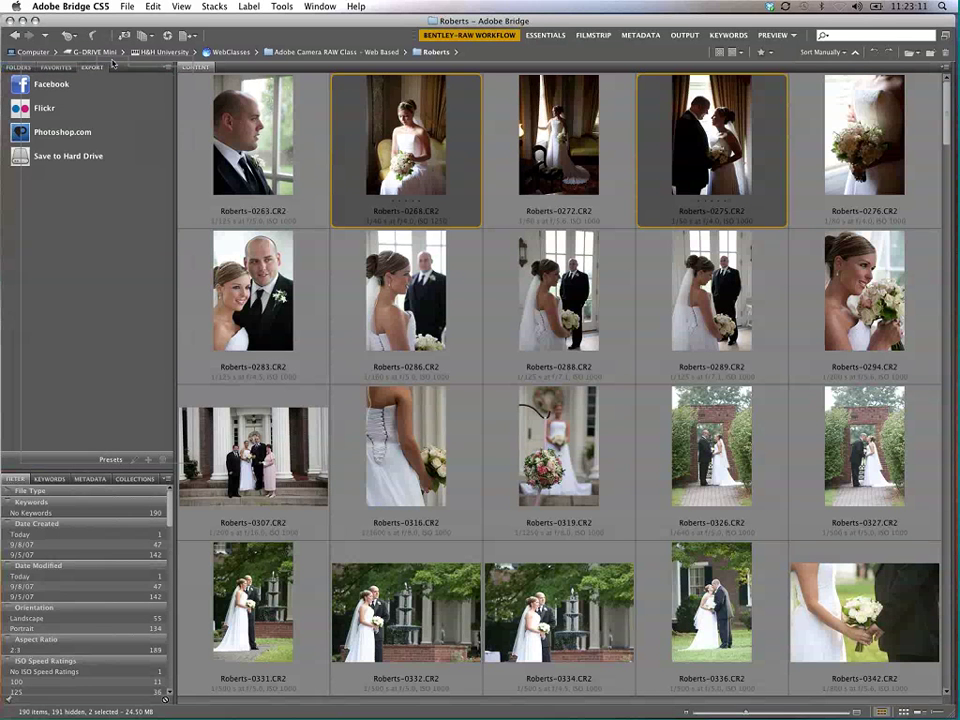
left_click_drag(113, 67, 87, 96)
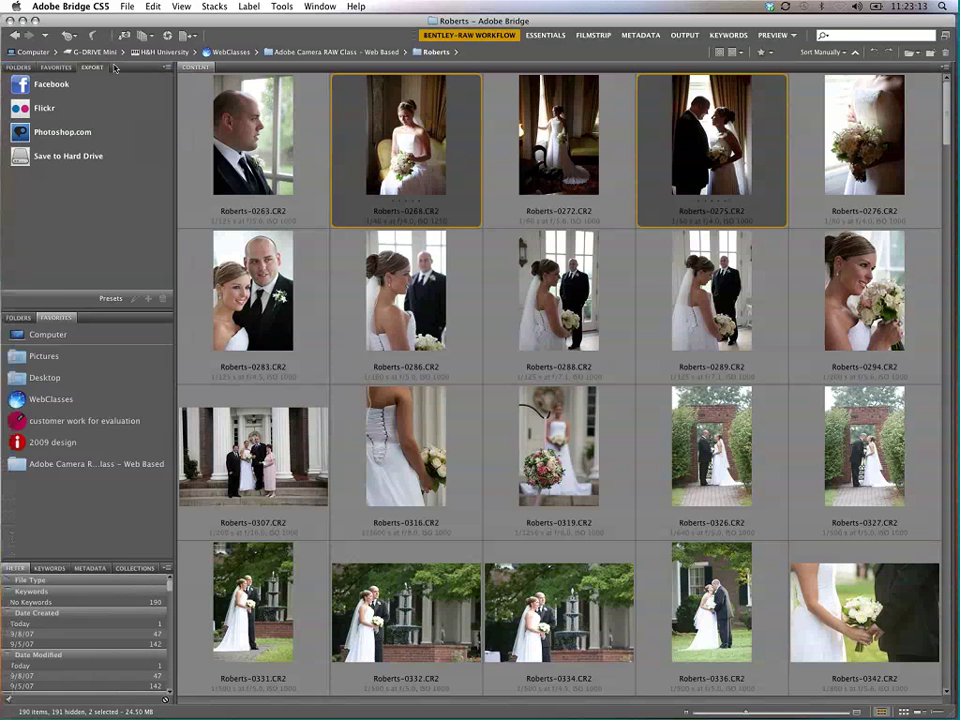
double_click(55, 317)
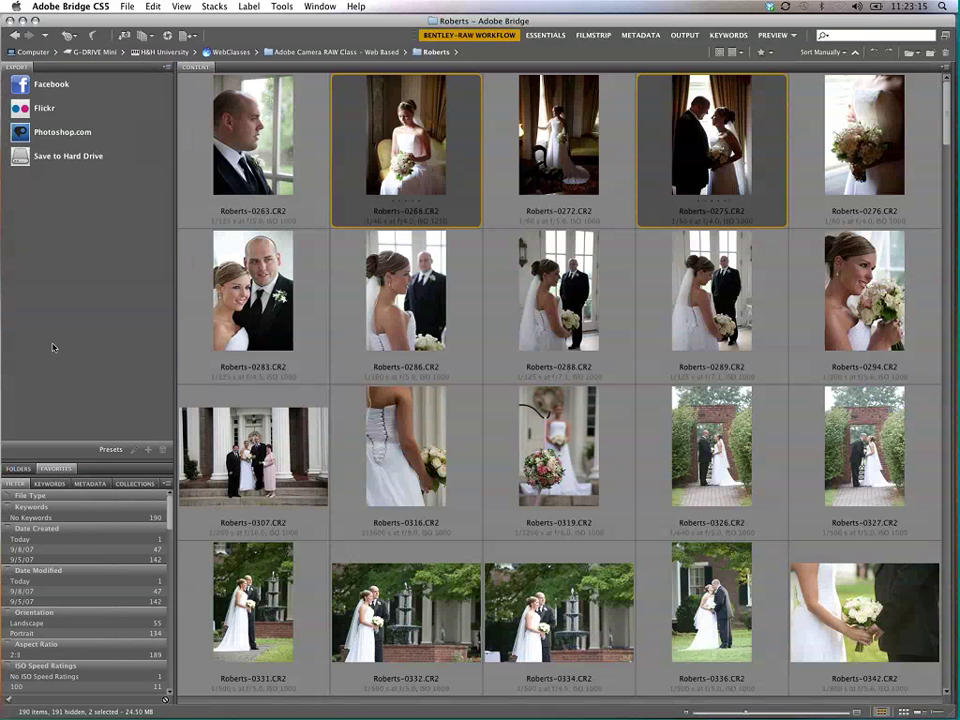
double_click(17, 485)
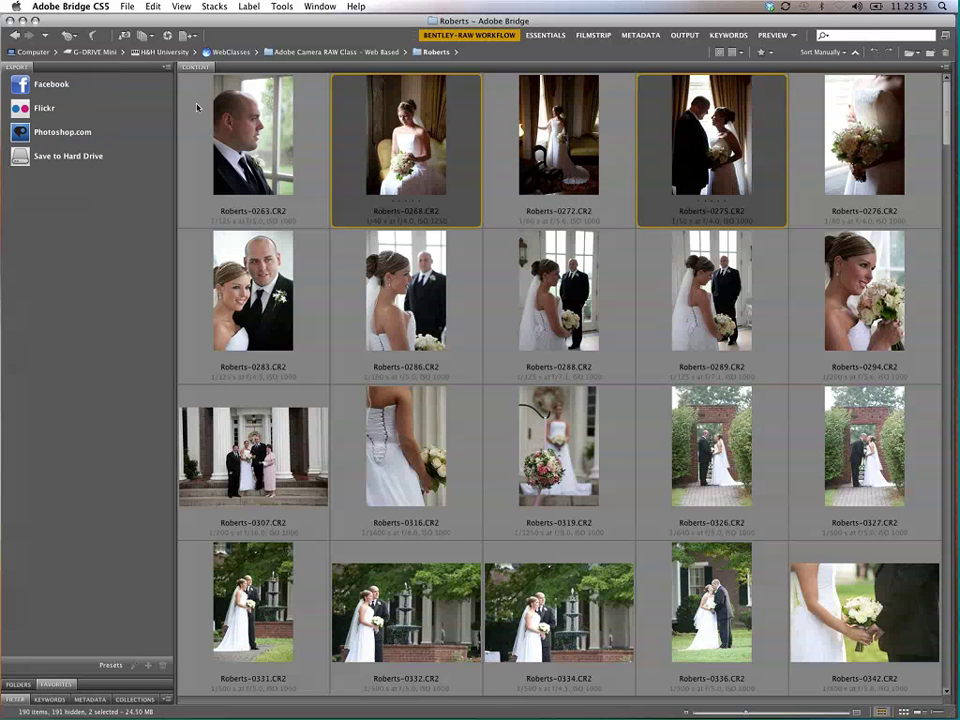
Step: Queue Roberts-0263, 0286 and 0319 on the Facebook preset and open its export settings
left_click(262, 152)
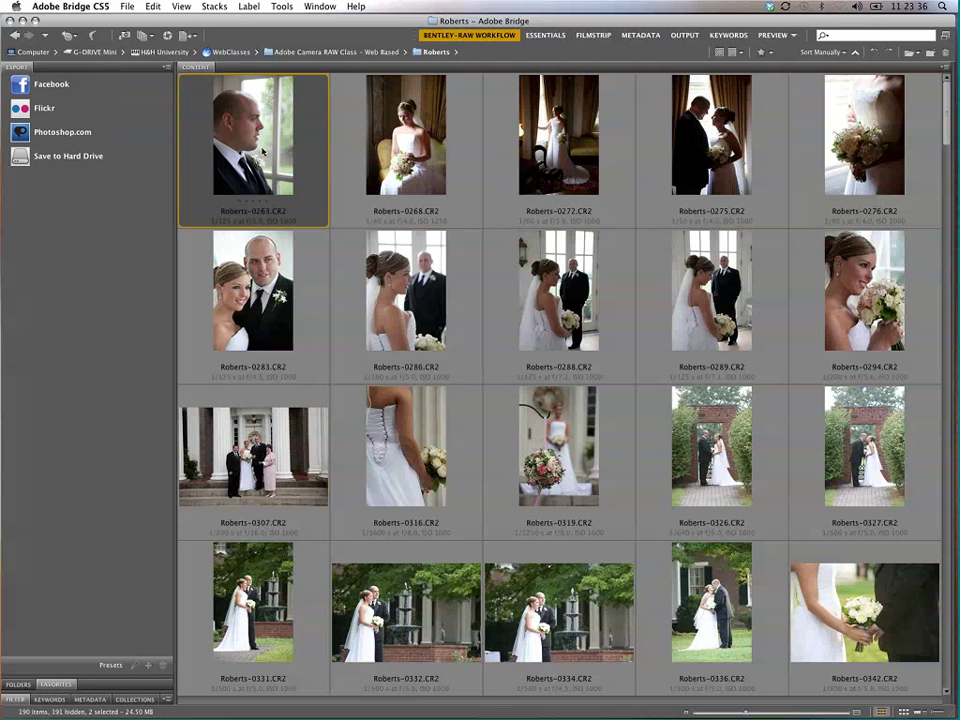
left_click_drag(262, 152, 52, 88)
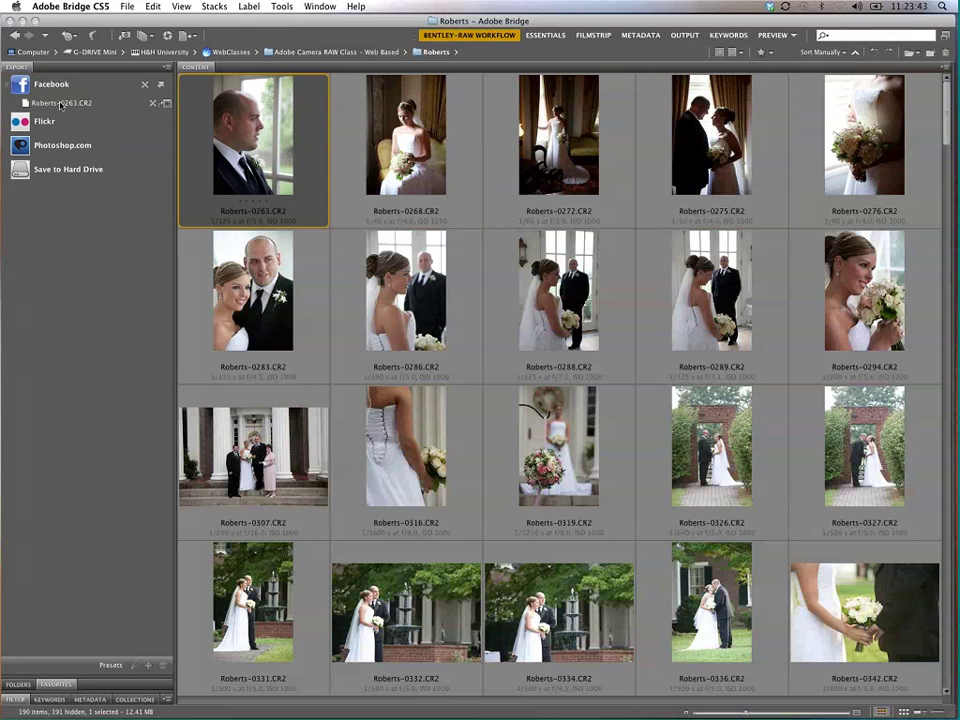
left_click_drag(405, 300, 59, 80)
left_click_drag(555, 450, 82, 76)
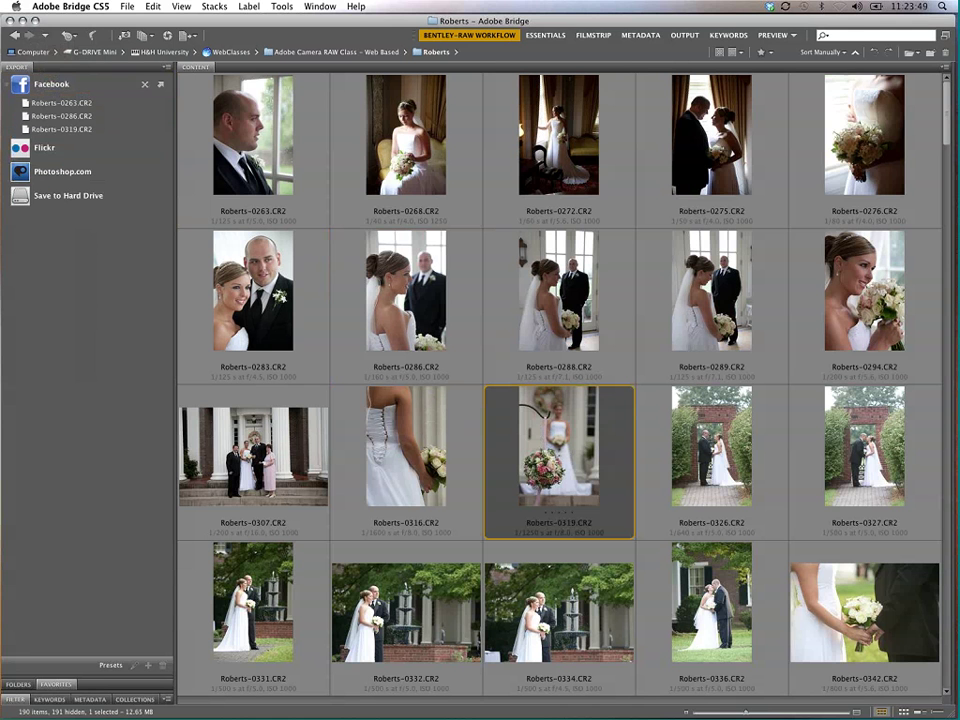
left_click(161, 87)
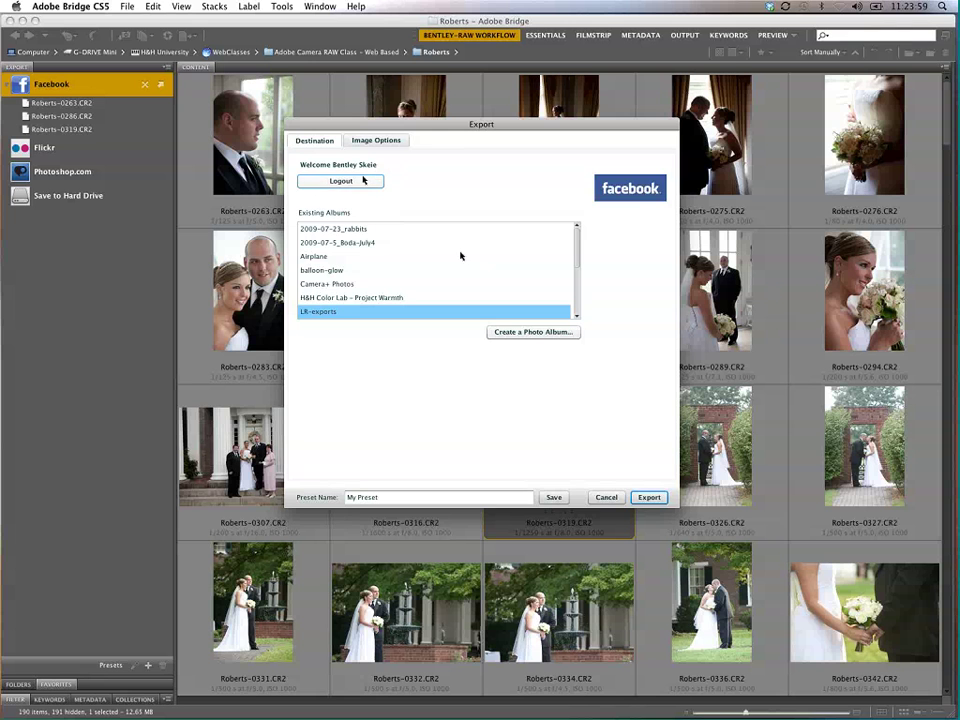
Step: Create a friends-only Facebook photo album named Webclass-delete
left_click(518, 333)
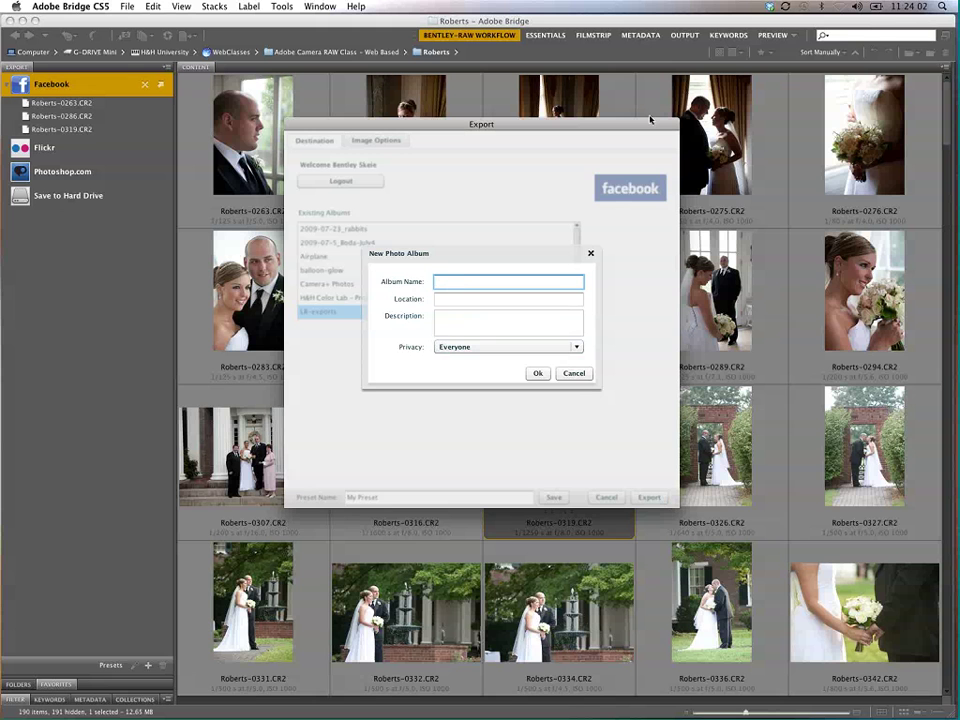
type("Weddi")
key("BackSpace")
key("BackSpace")
key("BackSpace")
key("BackSpace")
key("BackSpace")
key("BackSpace")
type("ebclass-dele")
left_click(527, 347)
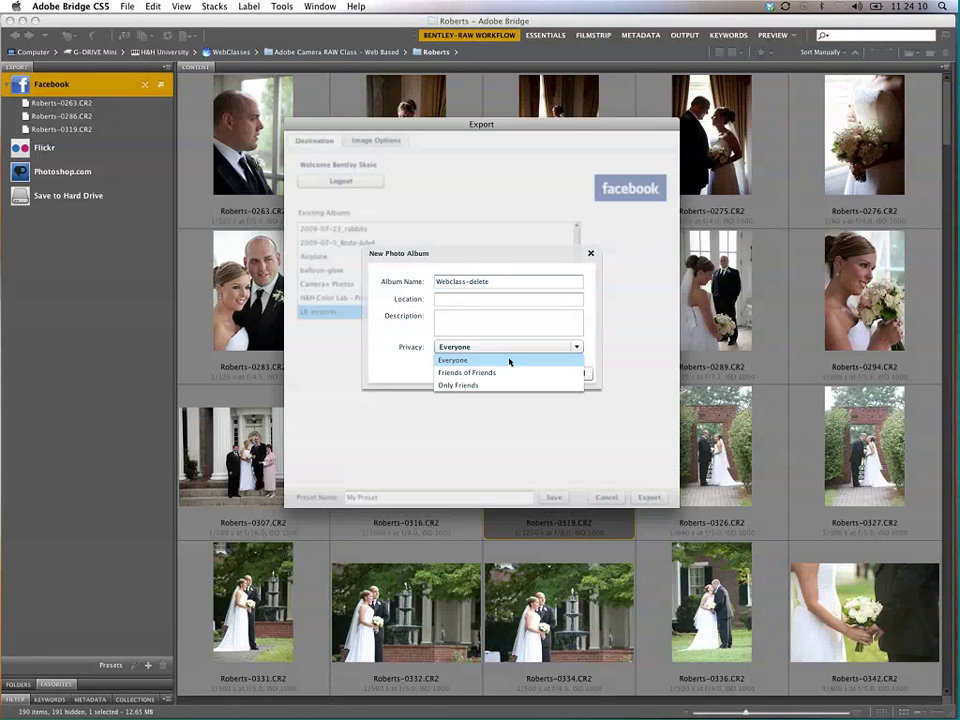
left_click(497, 384)
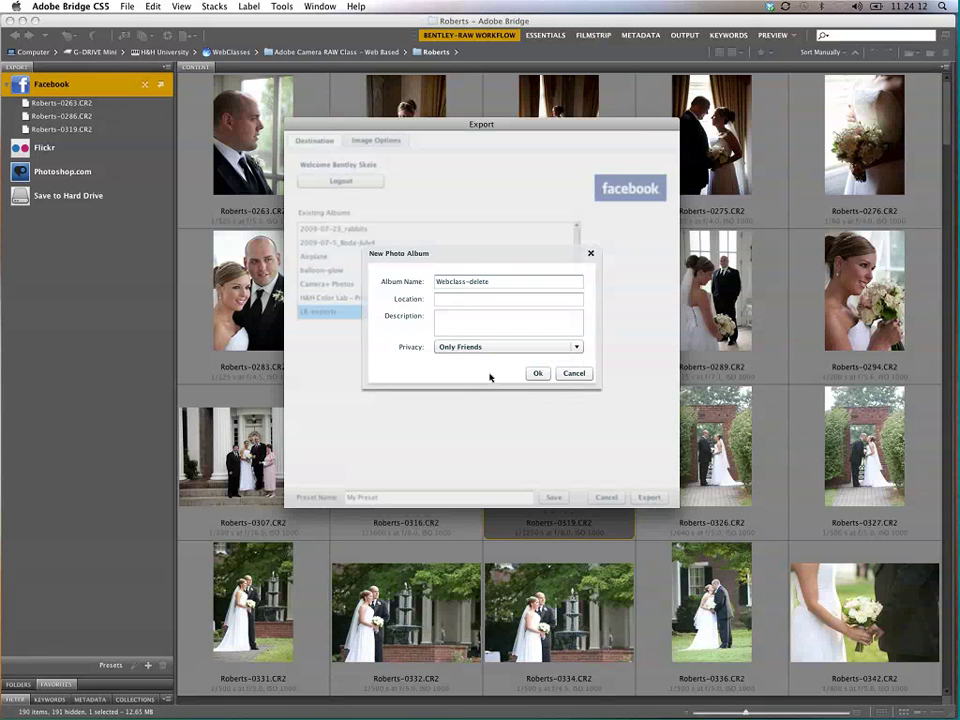
left_click(450, 298)
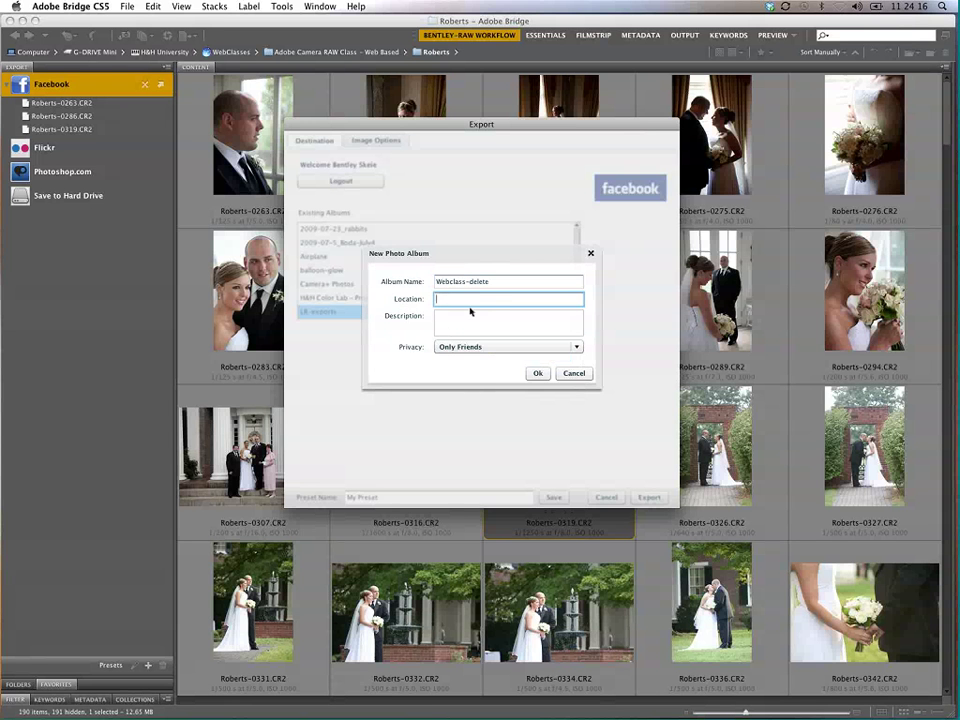
left_click(537, 373)
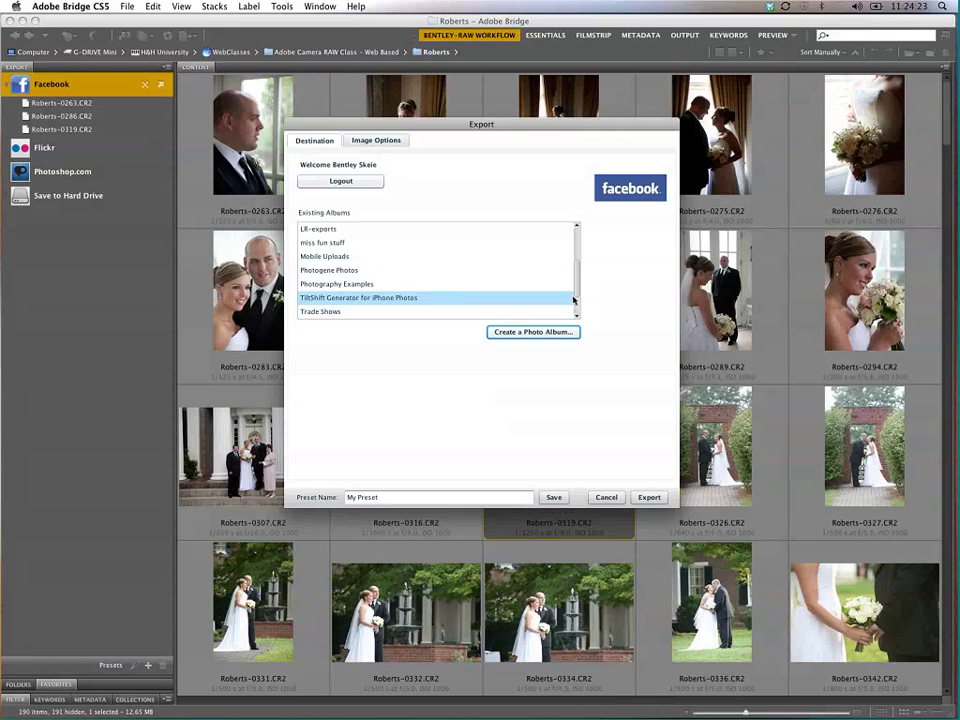
Step: Choose Webclass-delete as the destination album and go to the Image Options settings
scroll(574, 299, "down", 3)
left_click(330, 300)
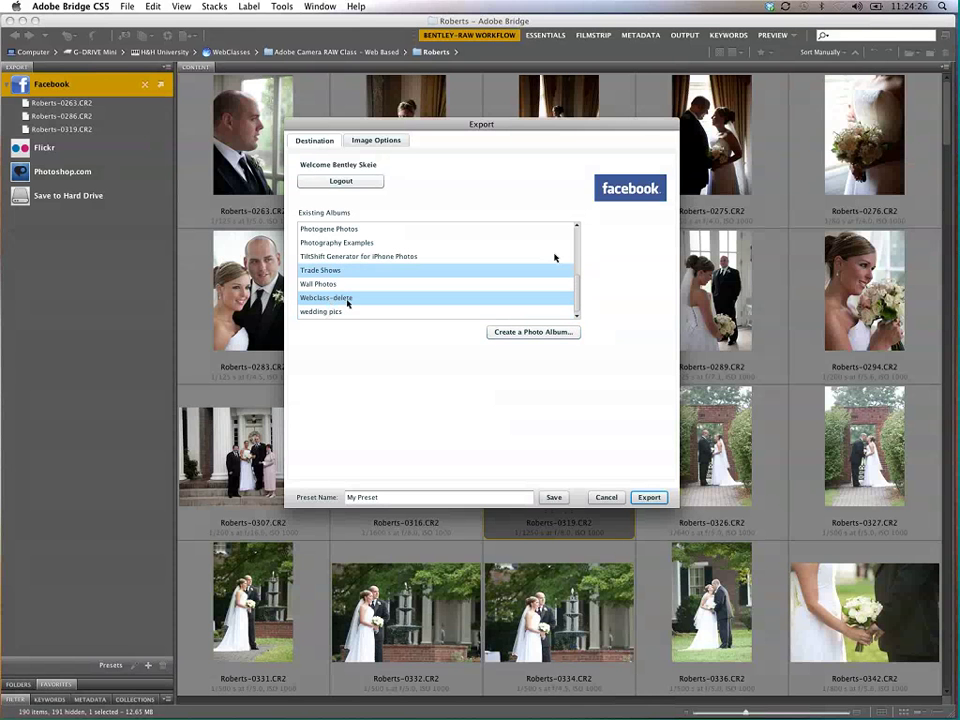
left_click(378, 140)
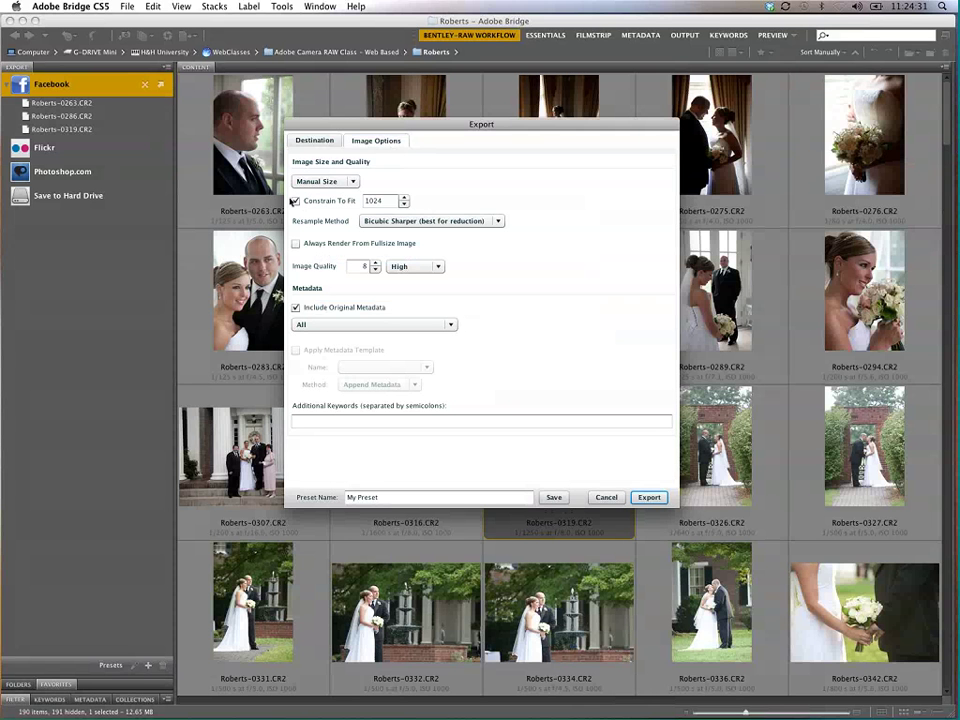
Step: Set fit size 800, quality 6, always render from full size, and Copyright Only metadata
double_click(391, 201)
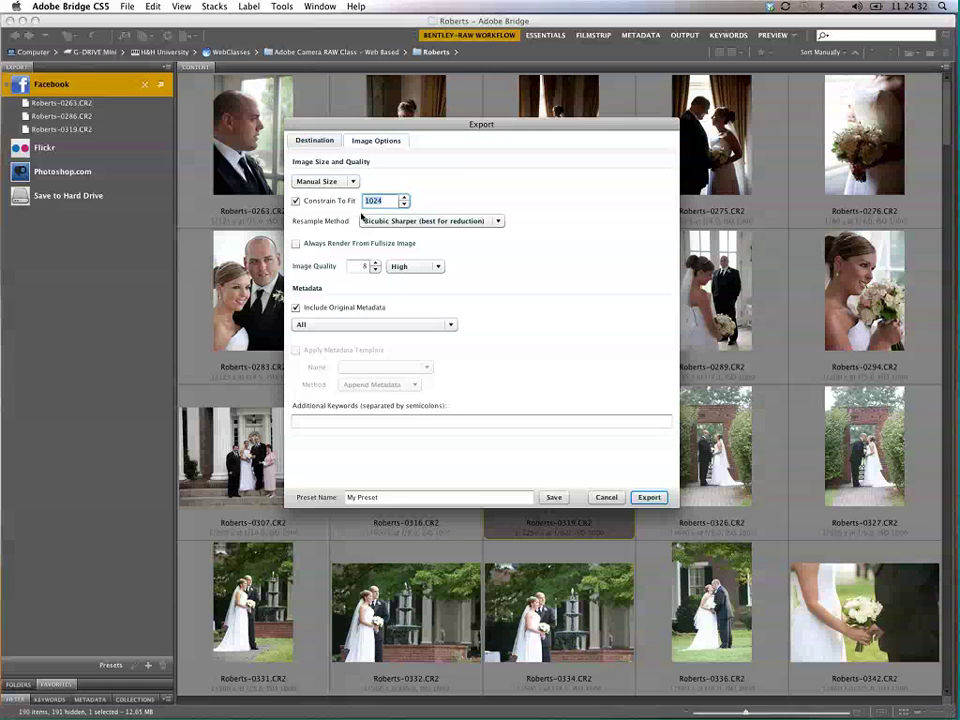
type("800")
key("Tab")
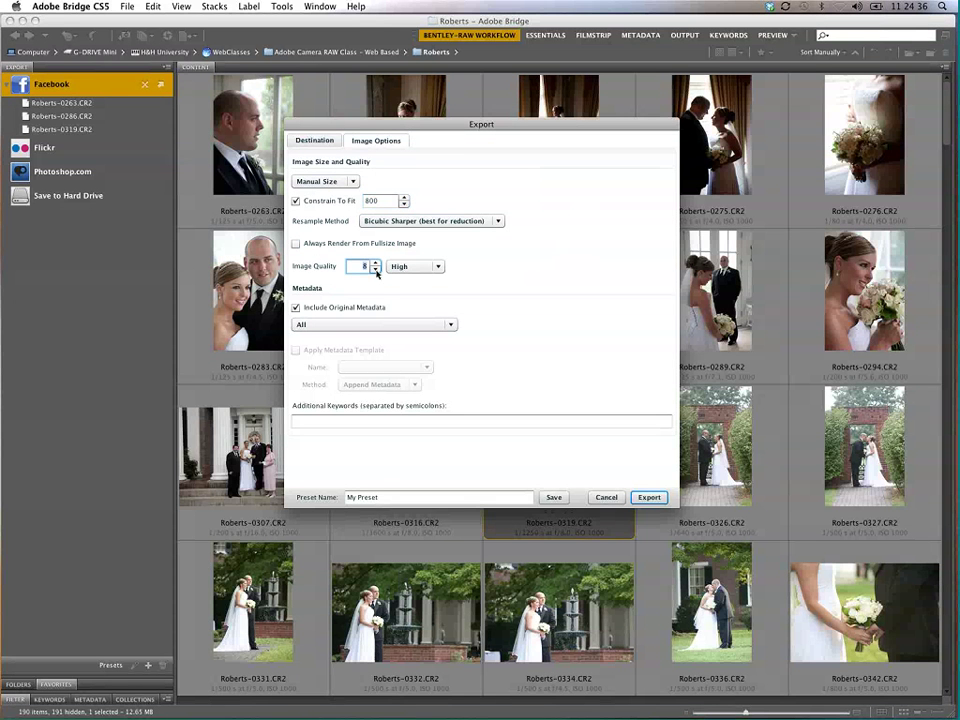
type("6")
left_click(323, 244)
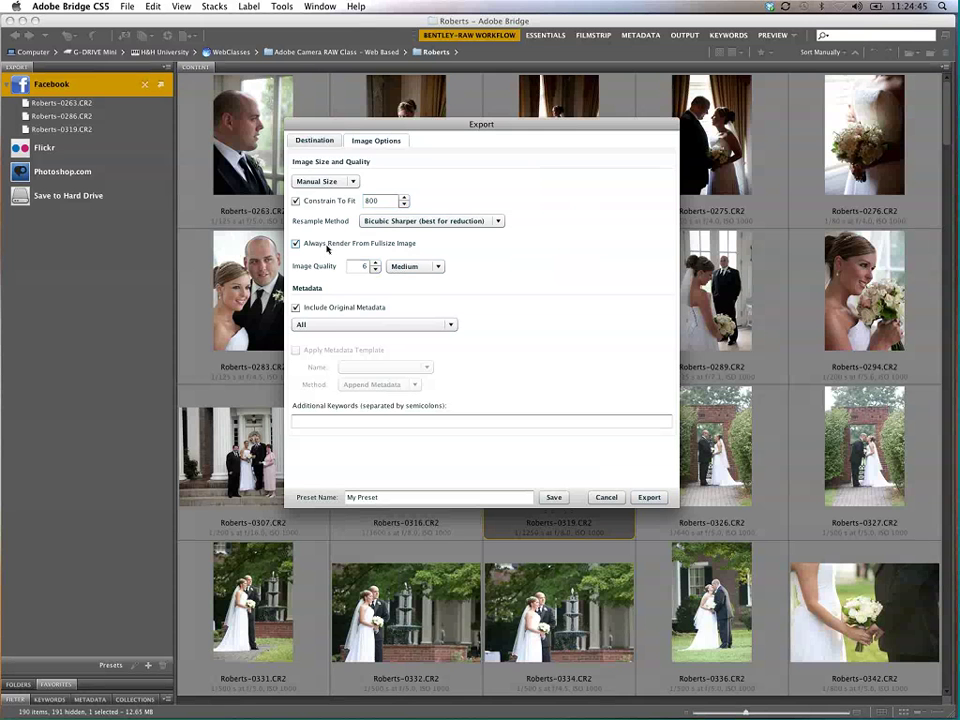
left_click(435, 324)
left_click(416, 350)
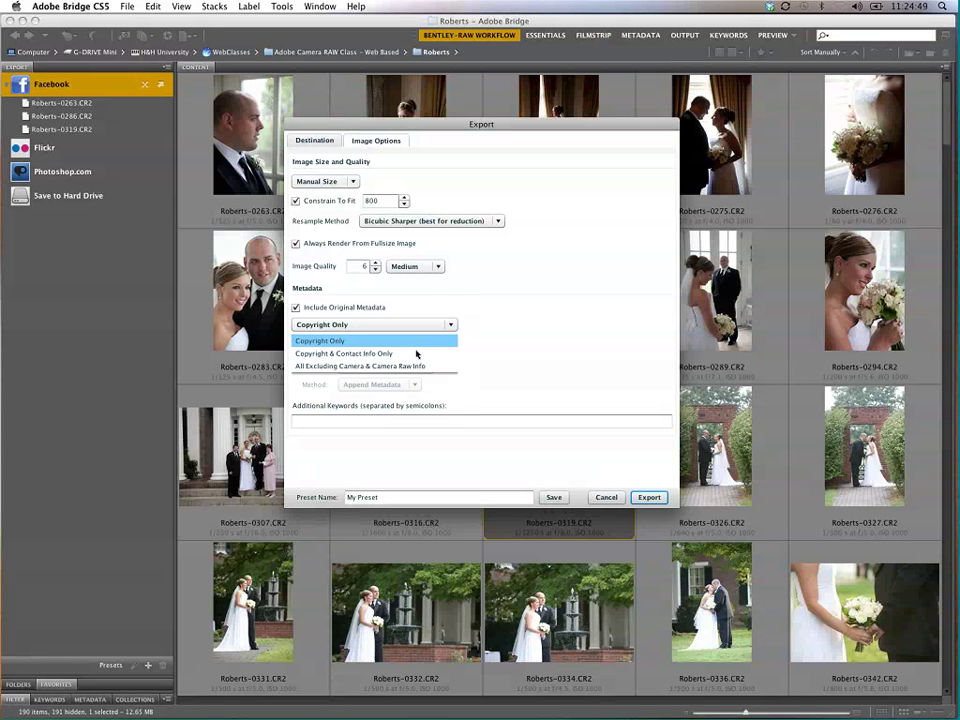
left_click(380, 332)
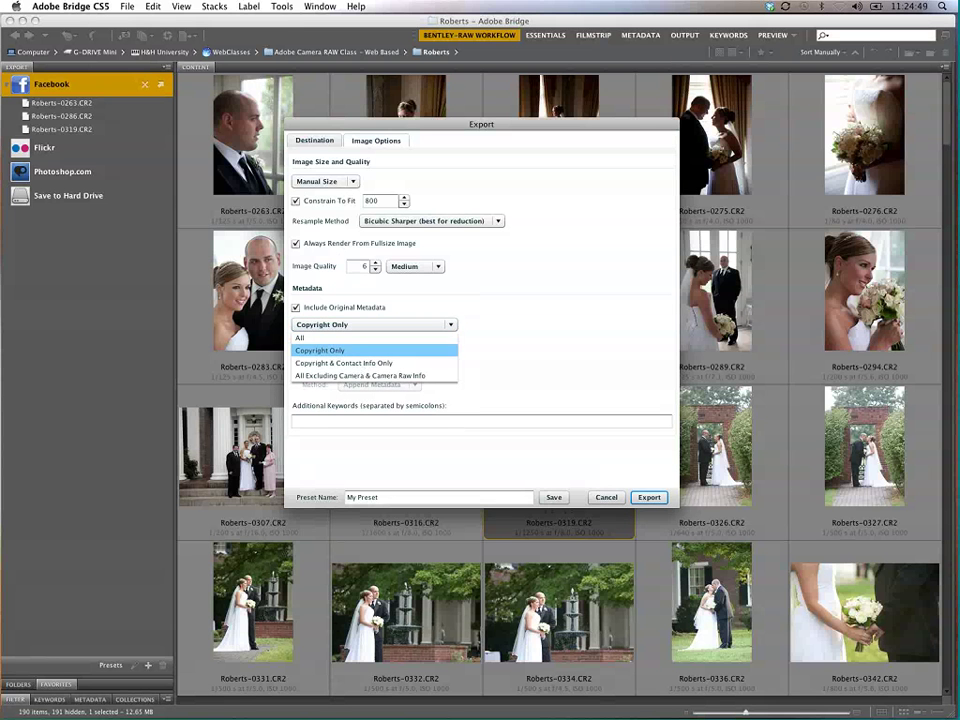
left_click(372, 352)
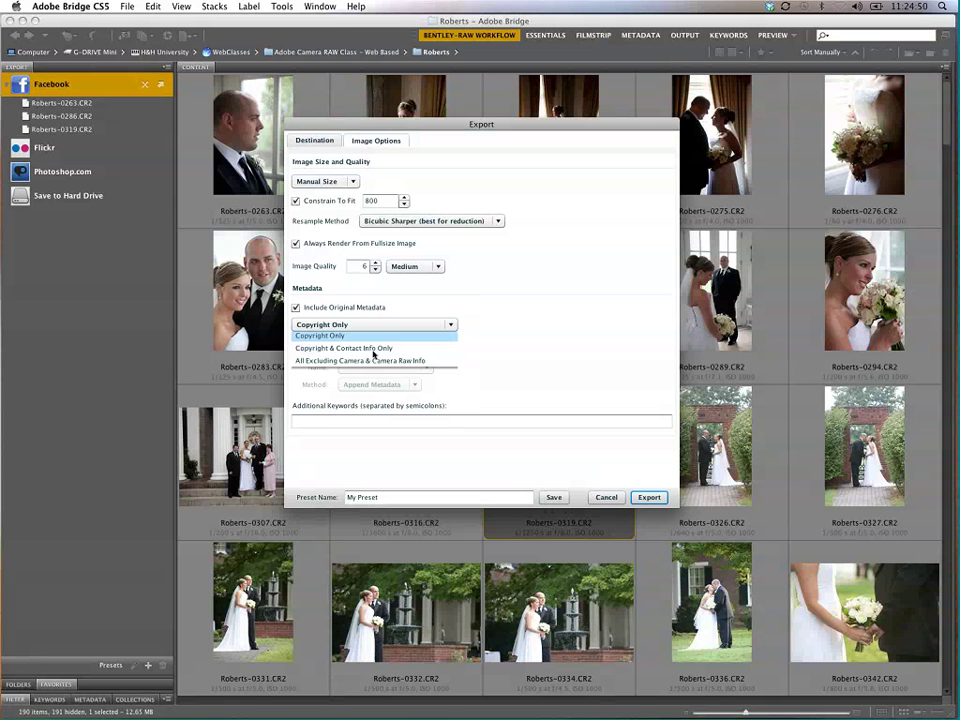
Step: Save these settings as the Facebook-weddings preset and export the three photos
left_click(320, 423)
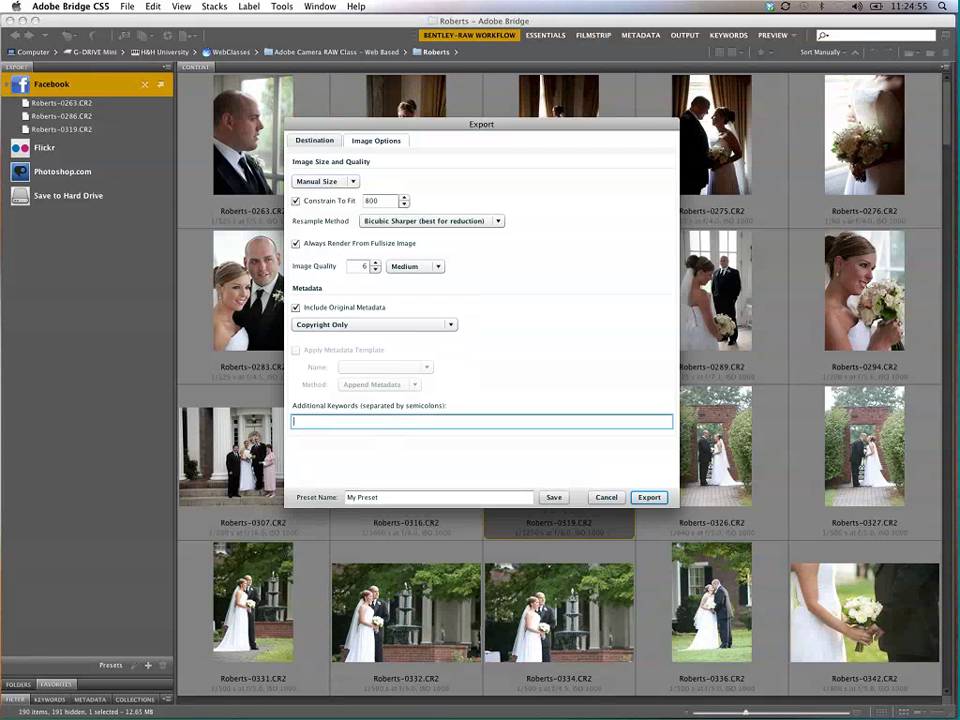
key("Tab")
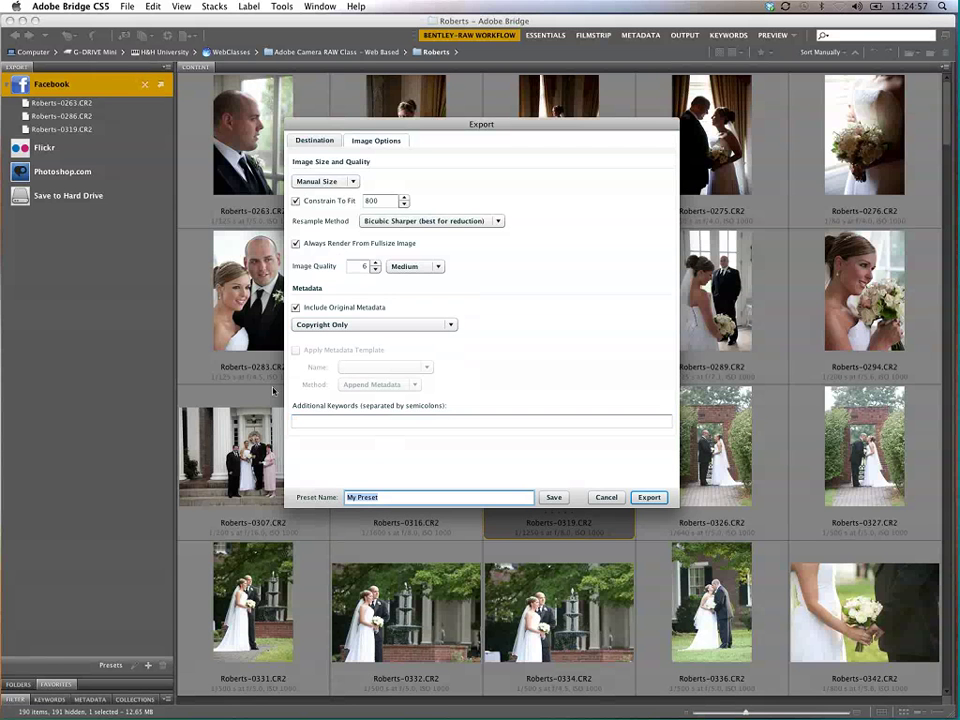
type("Facebook-weddings")
left_click(553, 497)
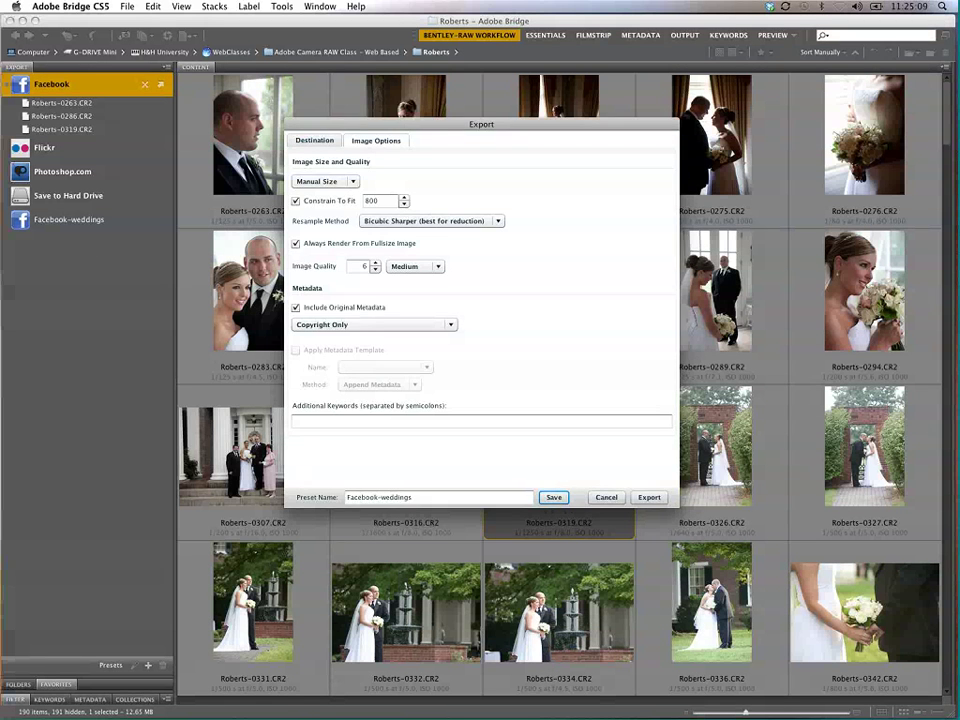
left_click(649, 497)
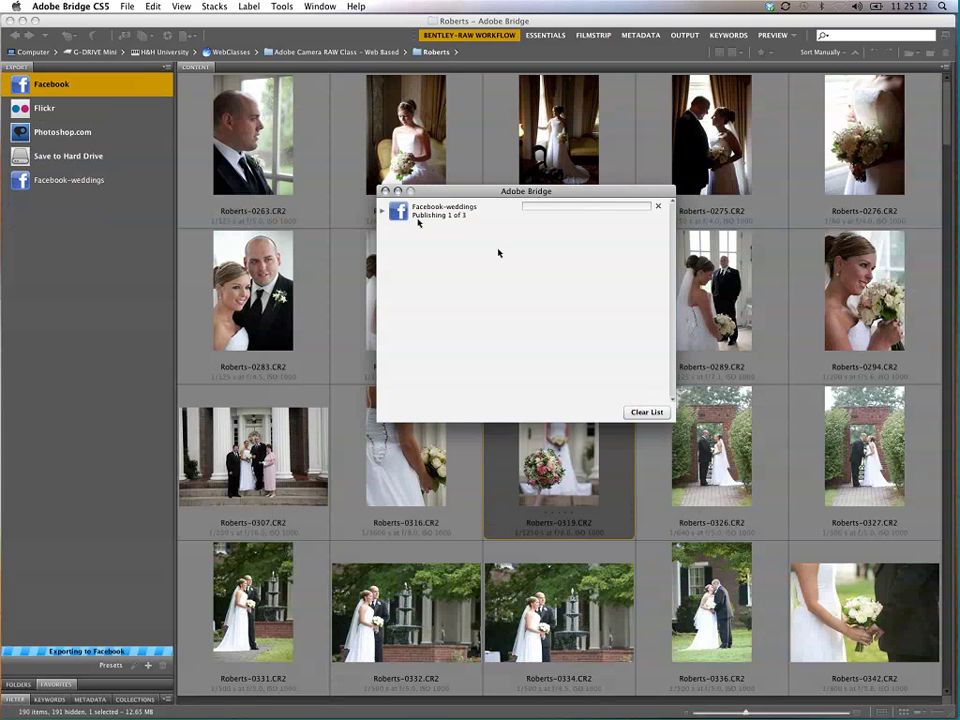
Step: Expand the Facebook-weddings job to see each photo's upload progress
left_click(382, 212)
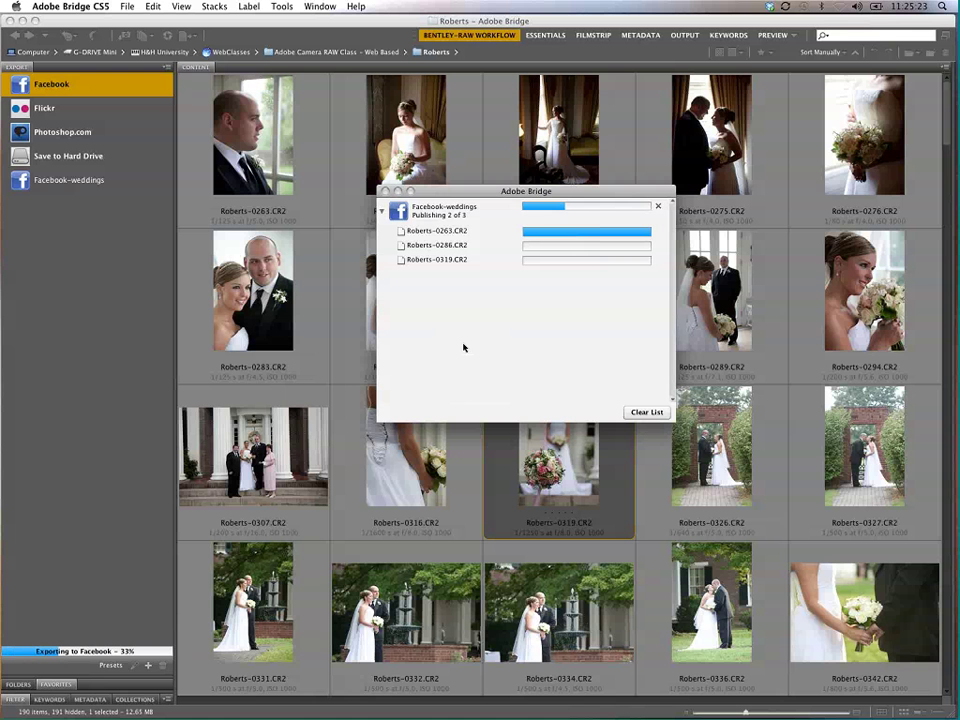
Step: Bring Safari forward and load the Facebook website
mouse_move(950, 200)
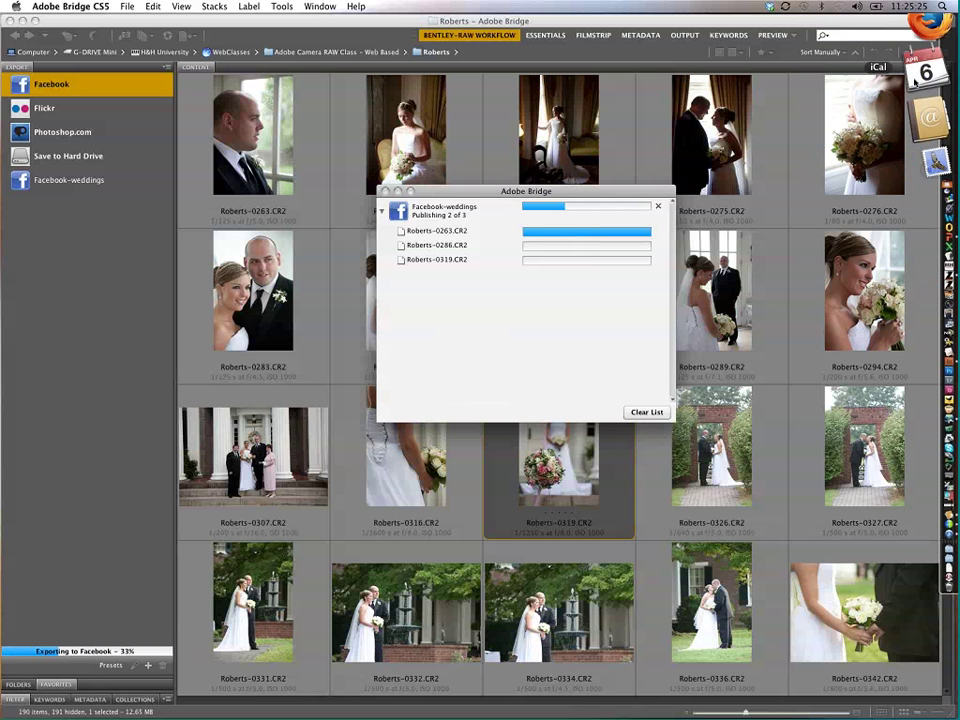
left_click(938, 22)
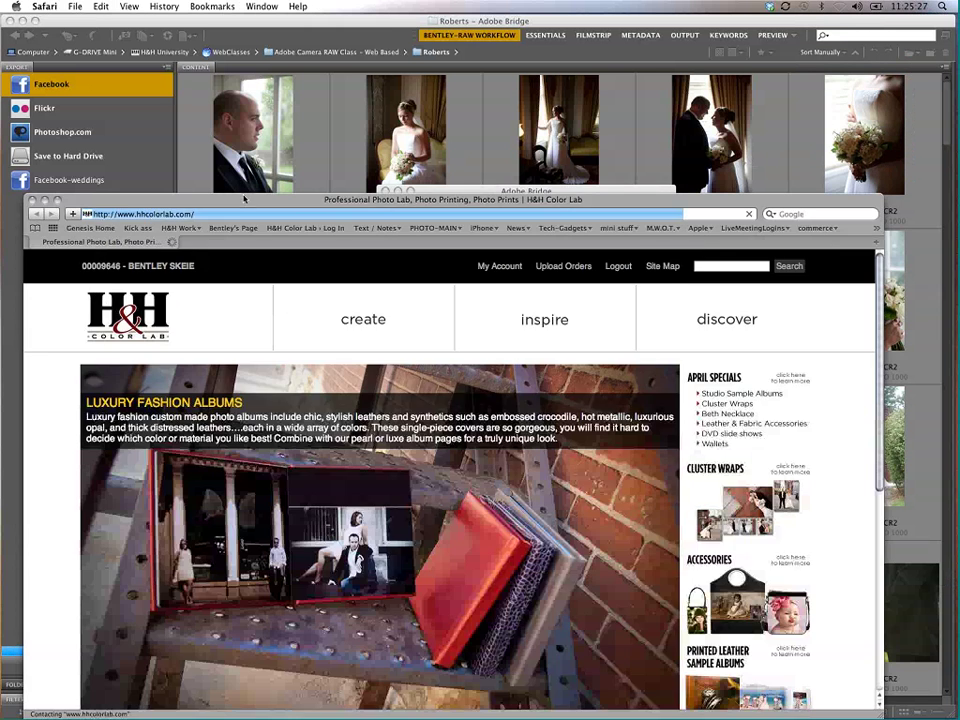
left_click_drag(243, 199, 263, 58)
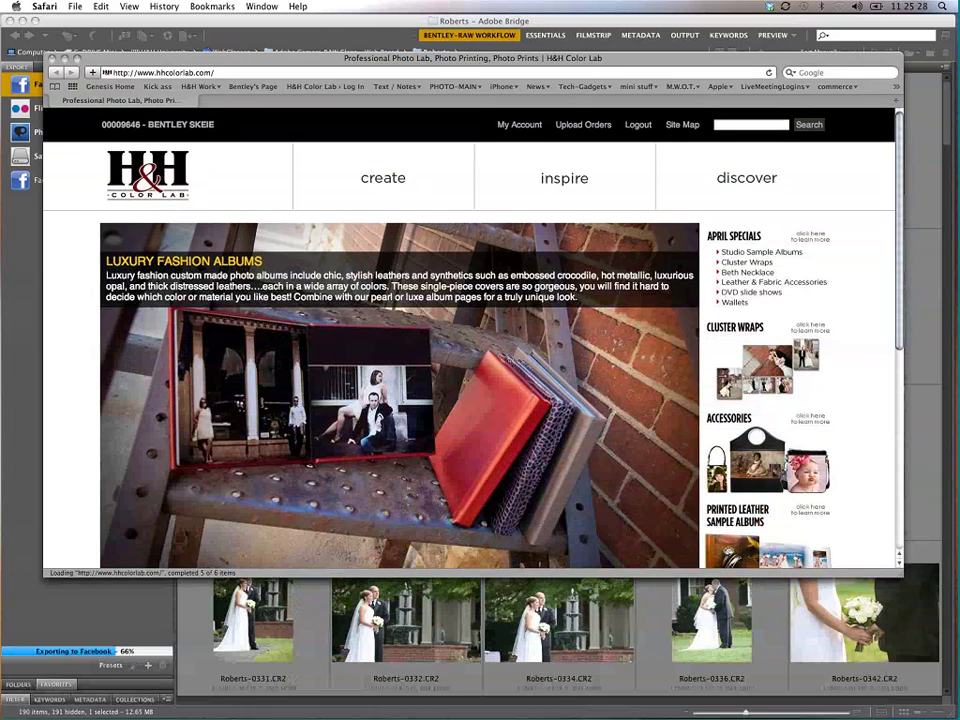
double_click(172, 72)
type("facebook")
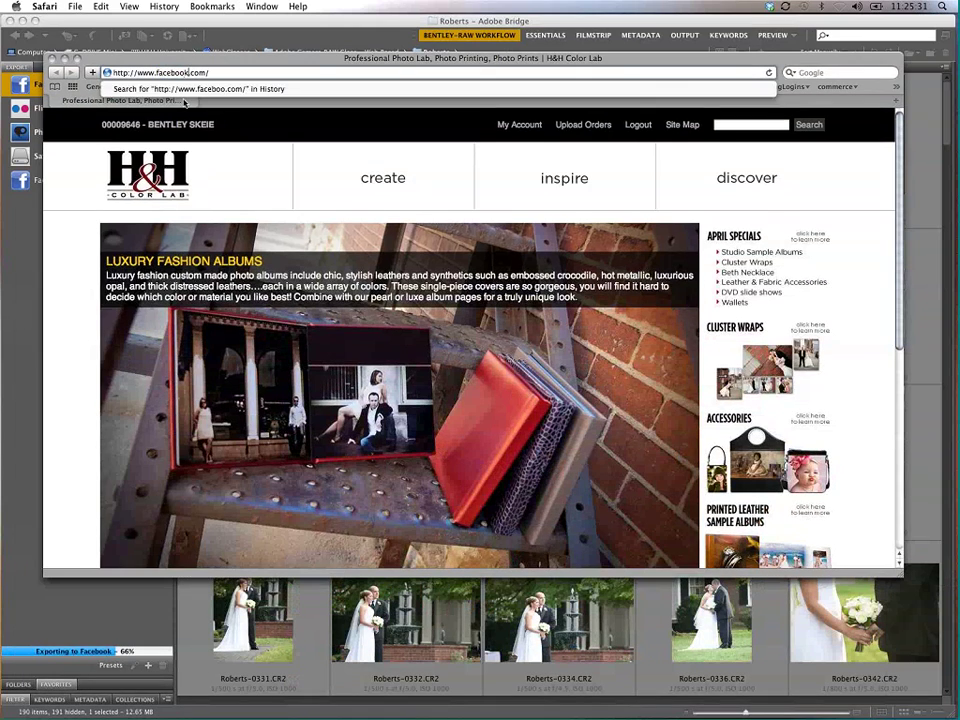
left_click(183, 102)
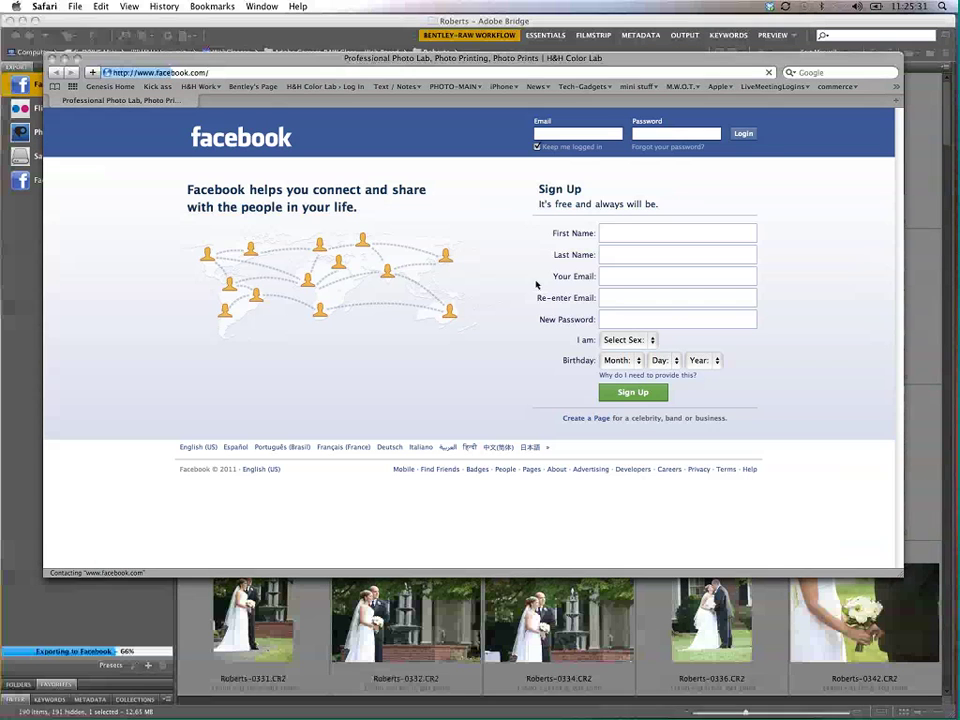
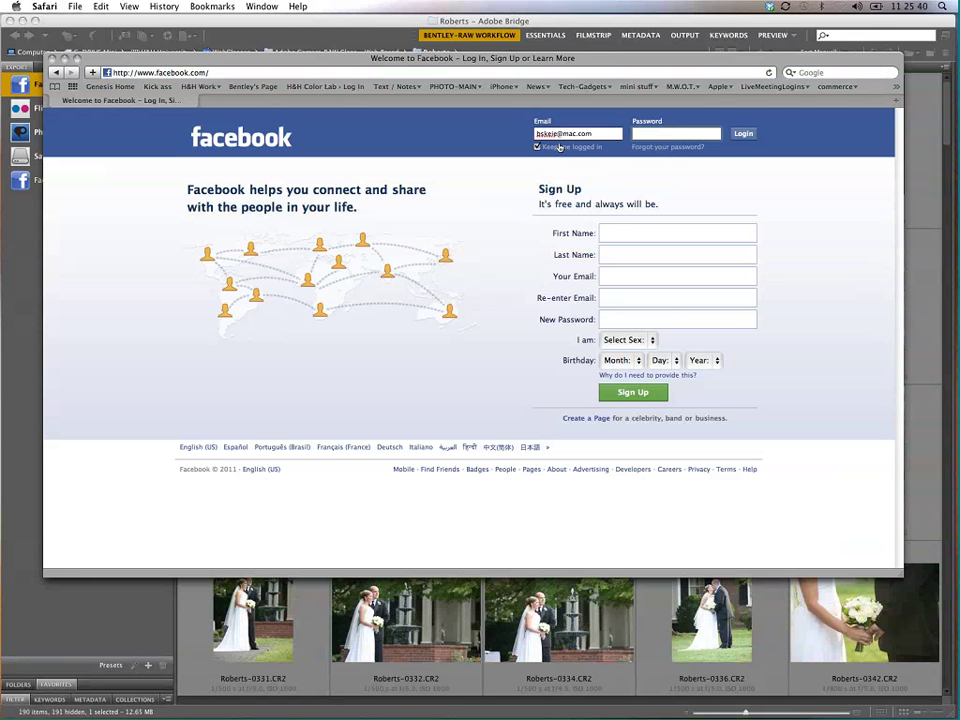
Step: Log in to Facebook with the account e-mail and password
key("Tab")
type("*******")
key("Return")
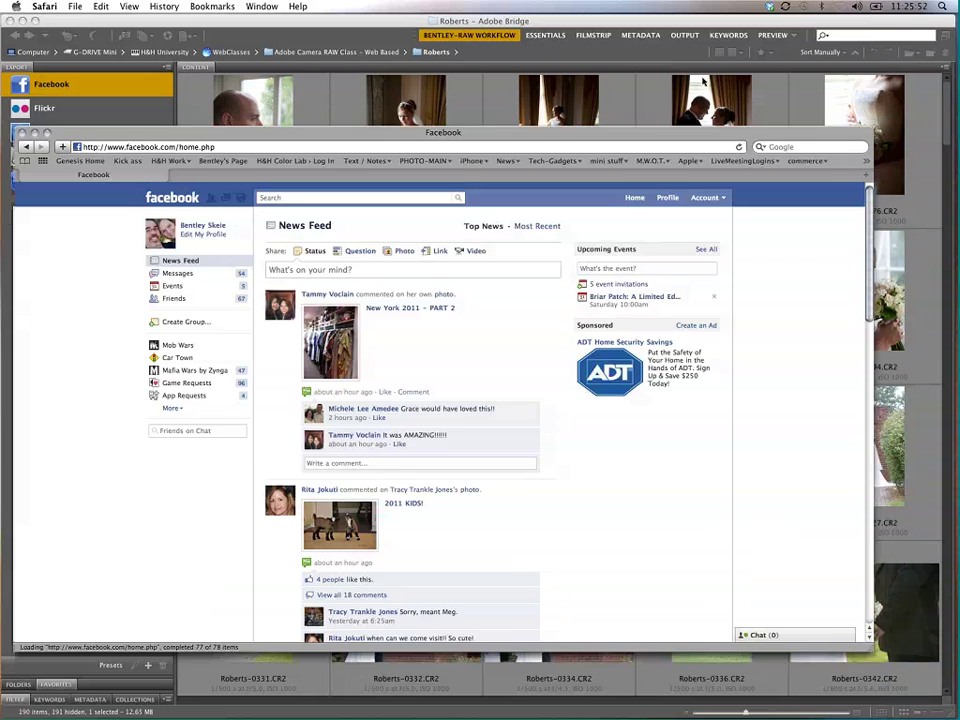
Step: Browse the three uploaded wedding photos from the profile page, then return to the wall
left_click(220, 156)
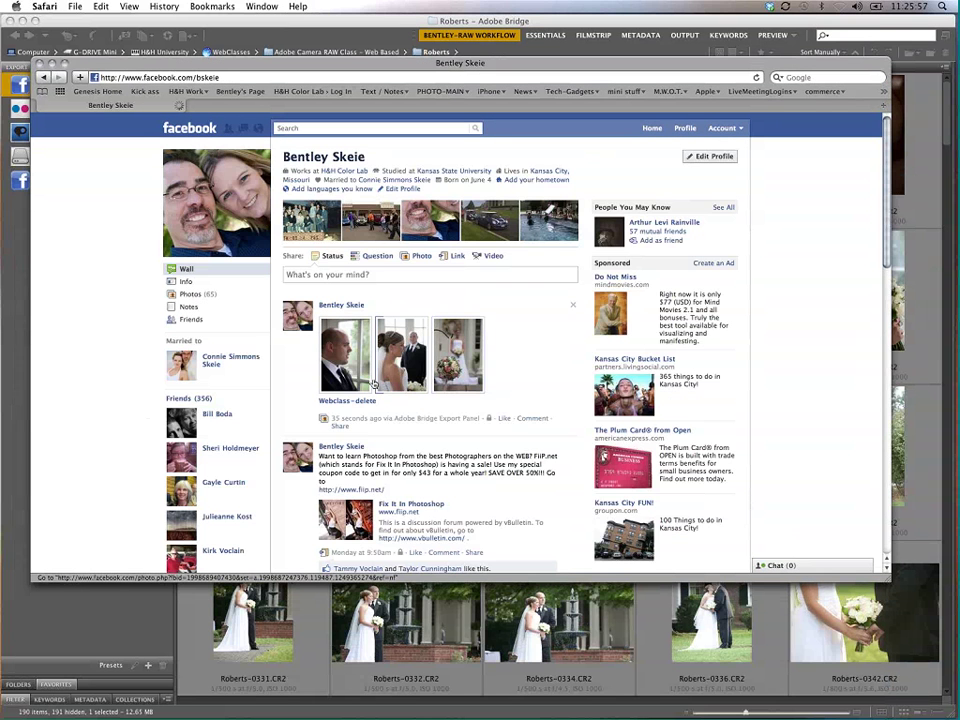
left_click(347, 367)
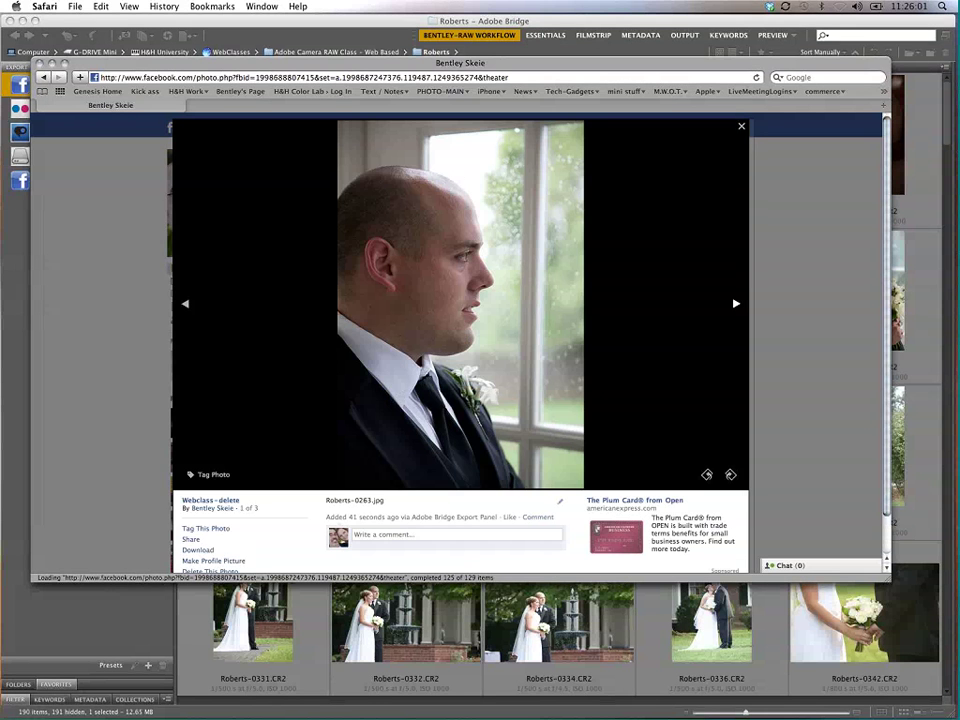
left_click(735, 304)
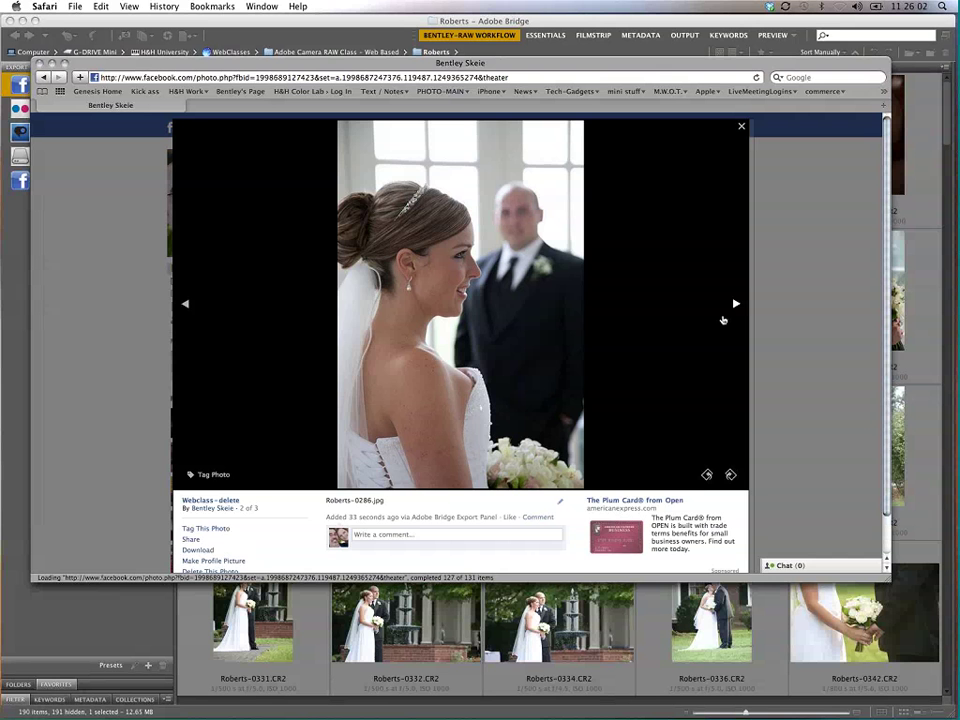
left_click(735, 322)
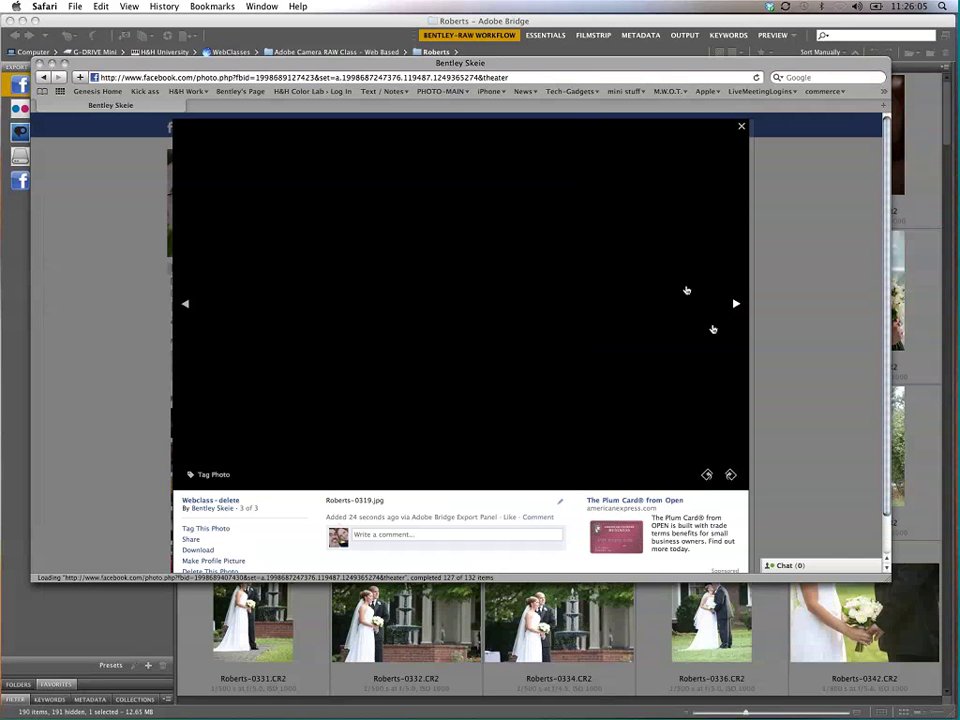
left_click(741, 129)
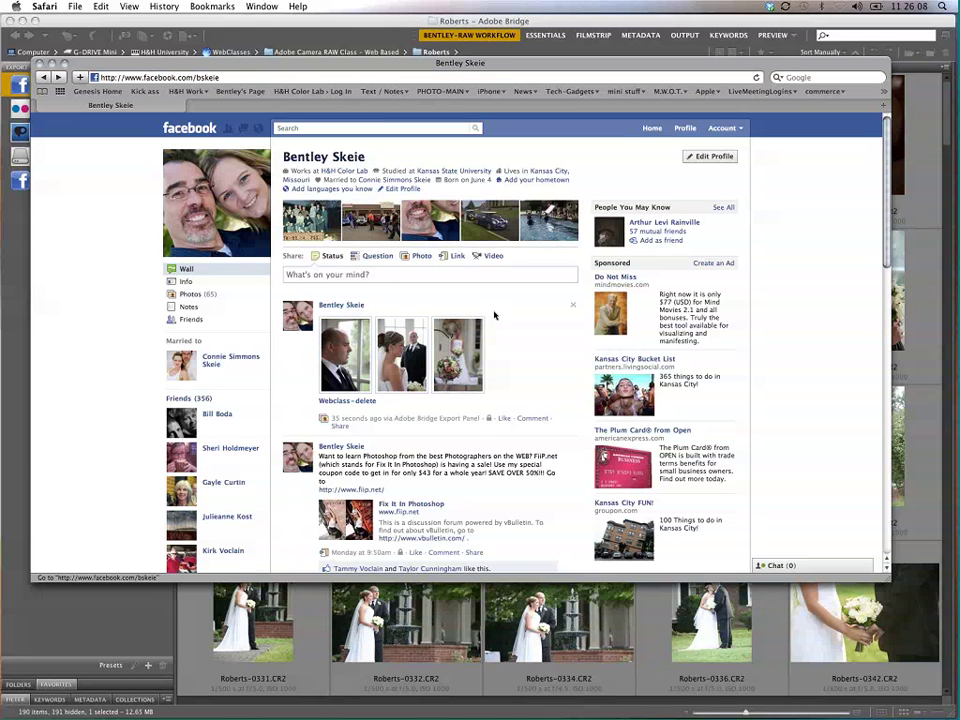
Step: Remove the wall post containing the photos and close the Safari window
left_click(573, 306)
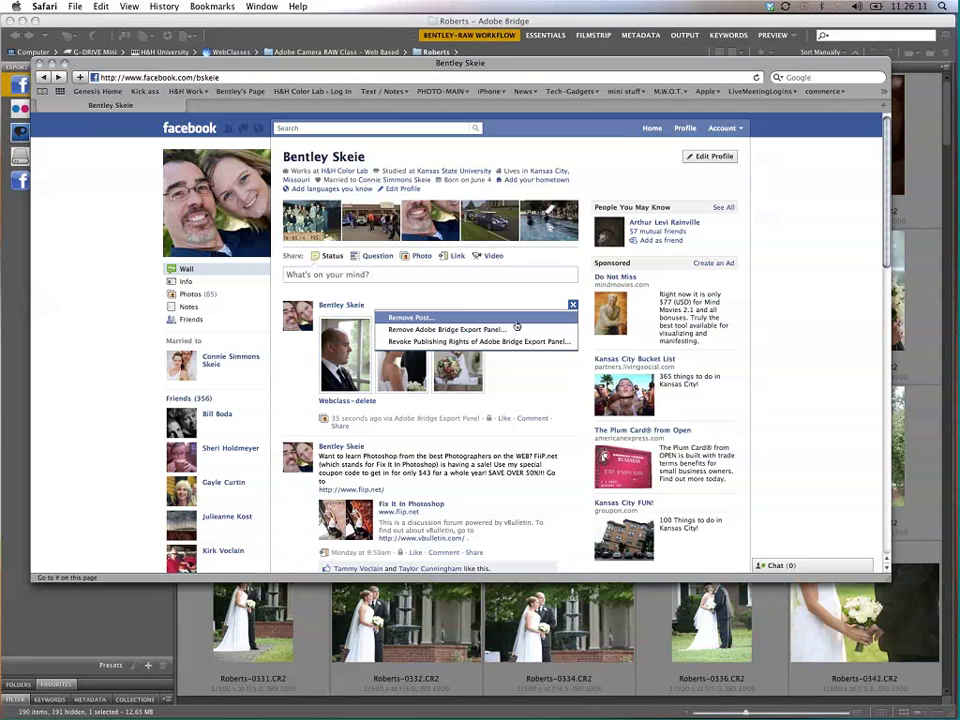
left_click(510, 317)
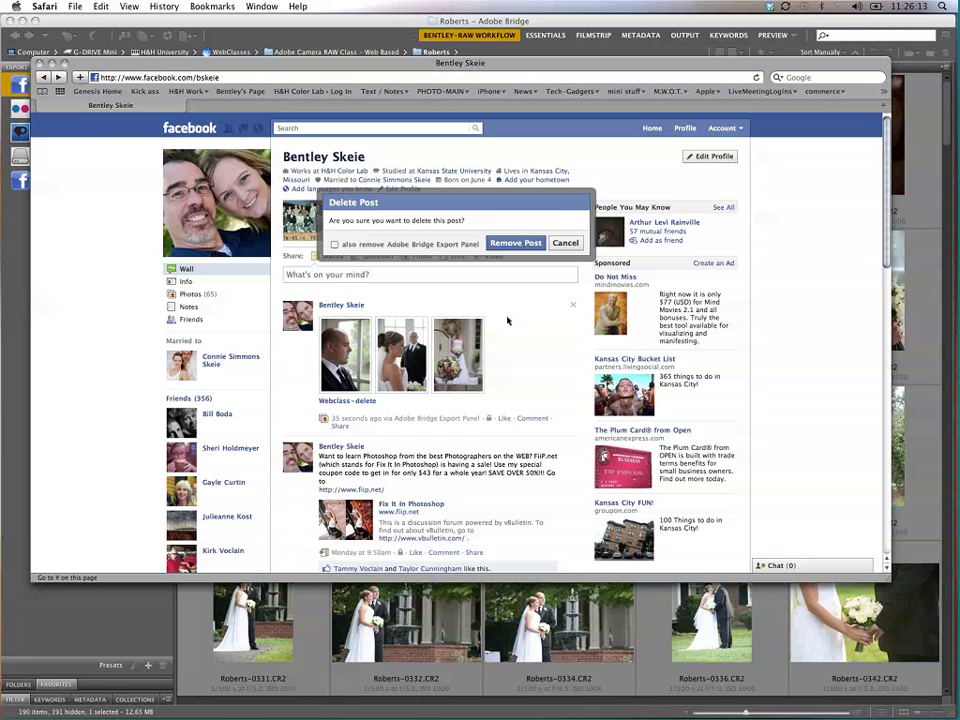
left_click(515, 242)
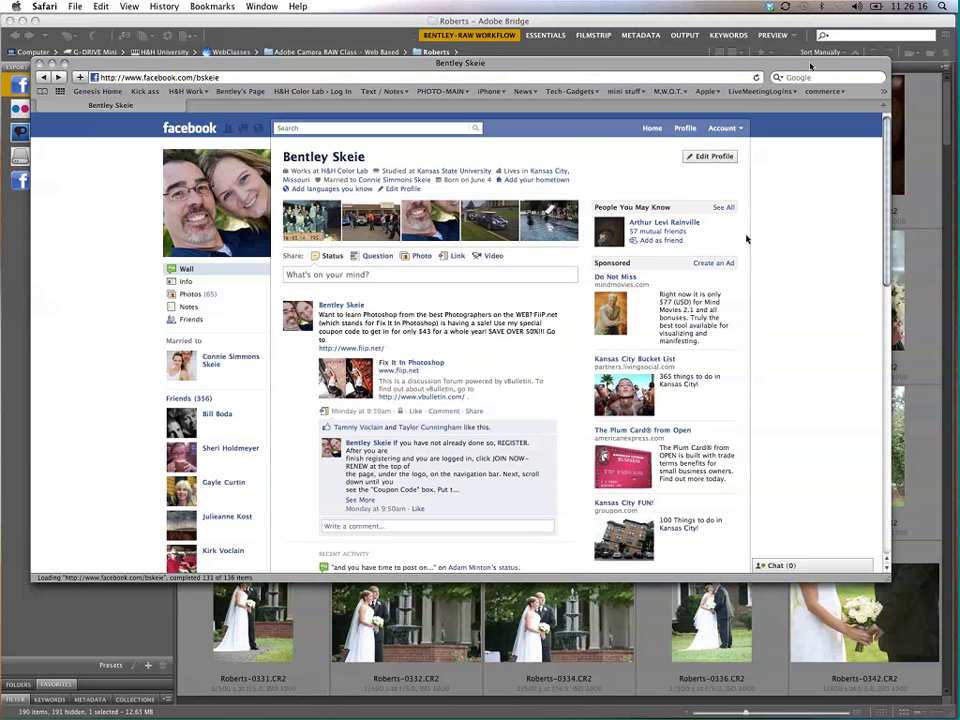
left_click(37, 63)
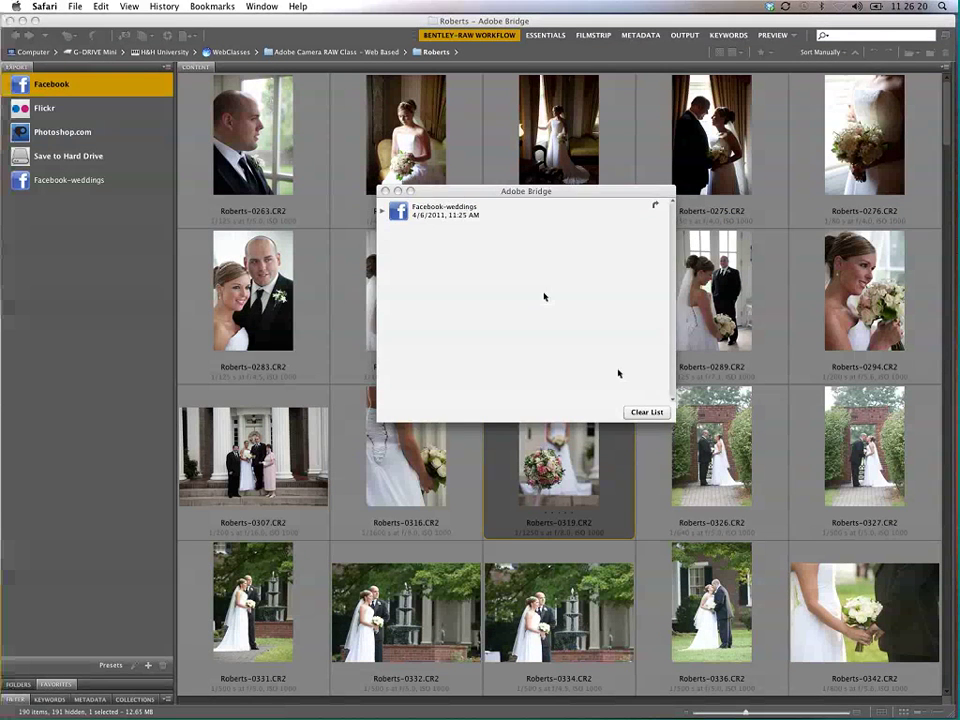
Step: Close the upload history list, then review a new Facebook preset's two tabs and cancel it
left_click(618, 370)
left_click(384, 193)
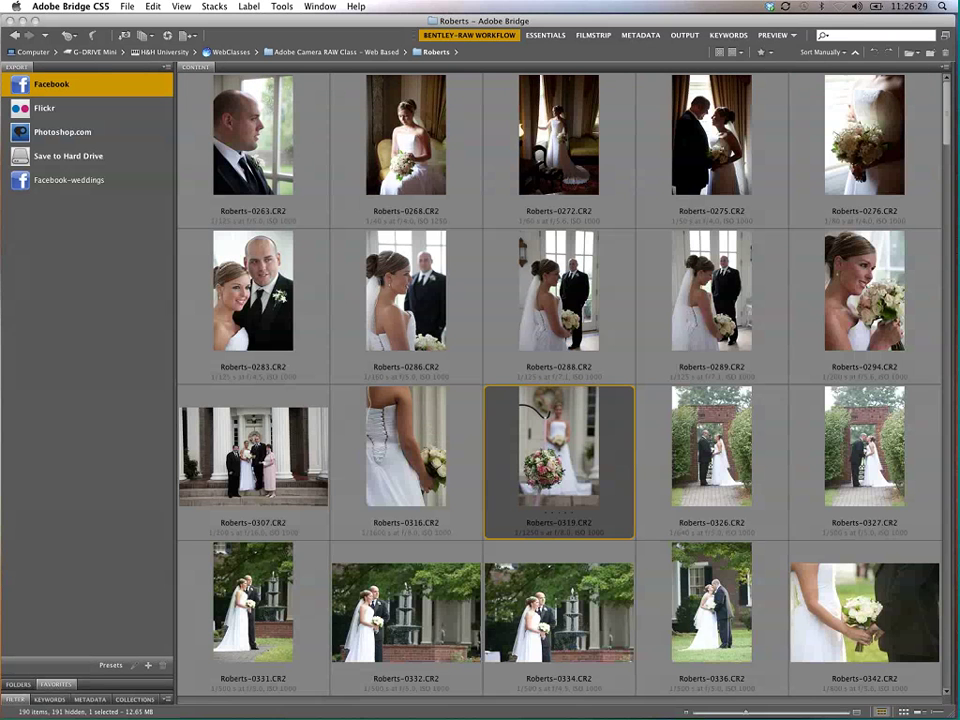
left_click(147, 666)
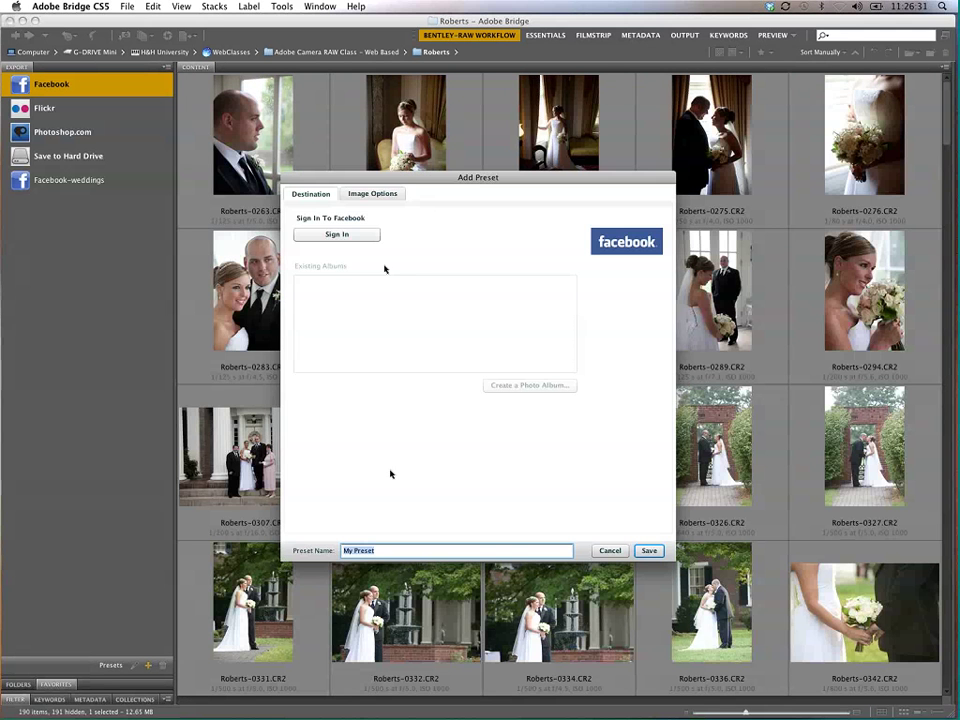
left_click_drag(342, 193, 386, 133)
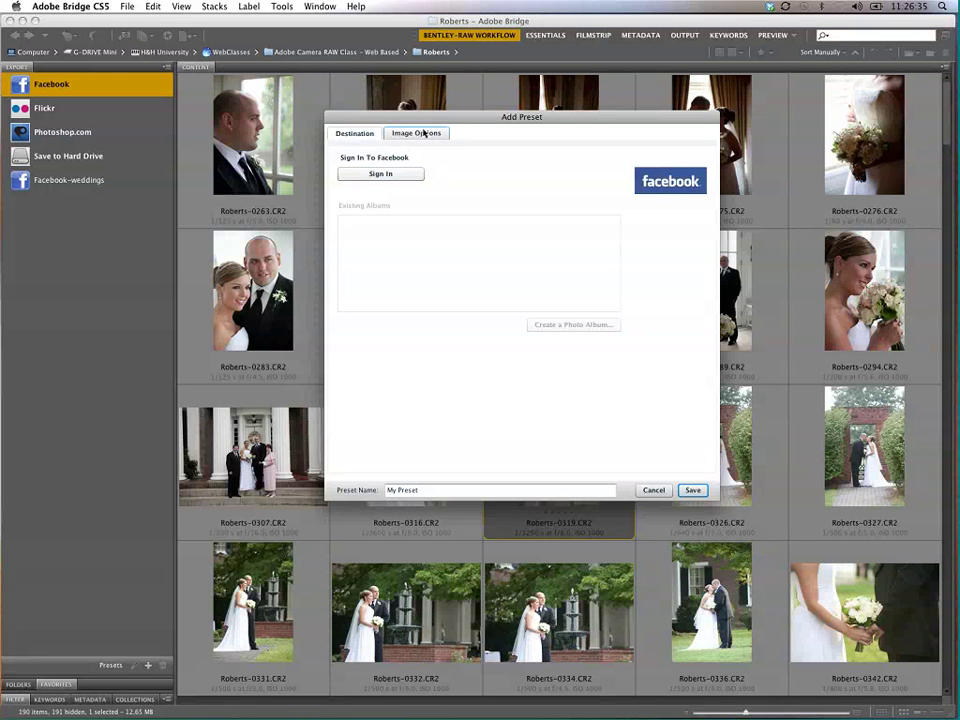
left_click(420, 133)
left_click(370, 133)
left_click(652, 489)
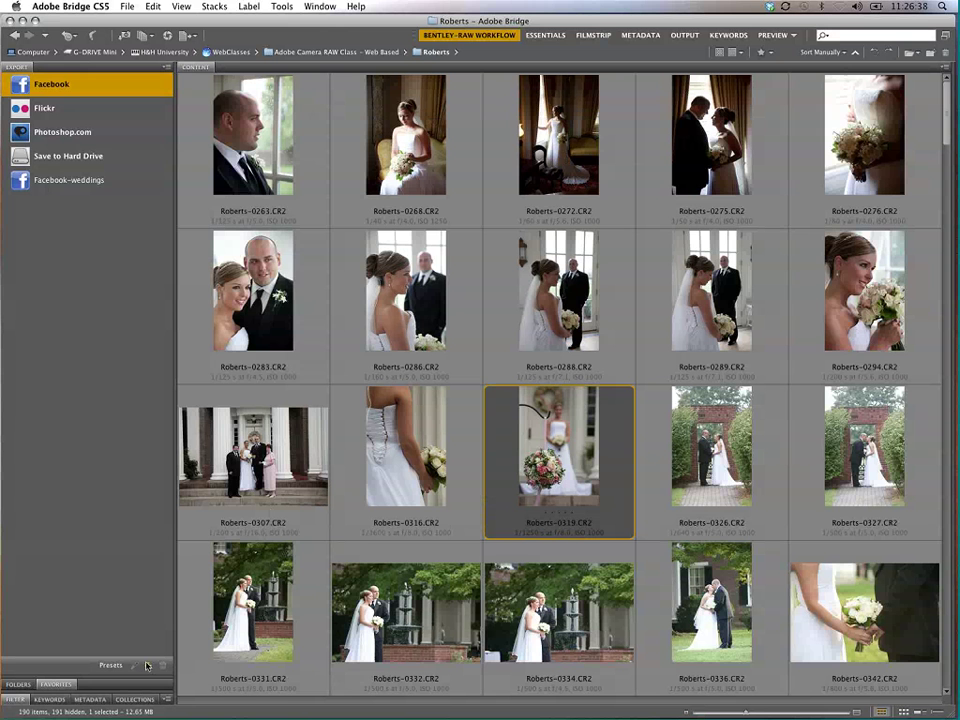
Step: Start a Save to Hard Drive preset exporting to a '03-animoto' subfolder beside the originals
left_click(33, 158)
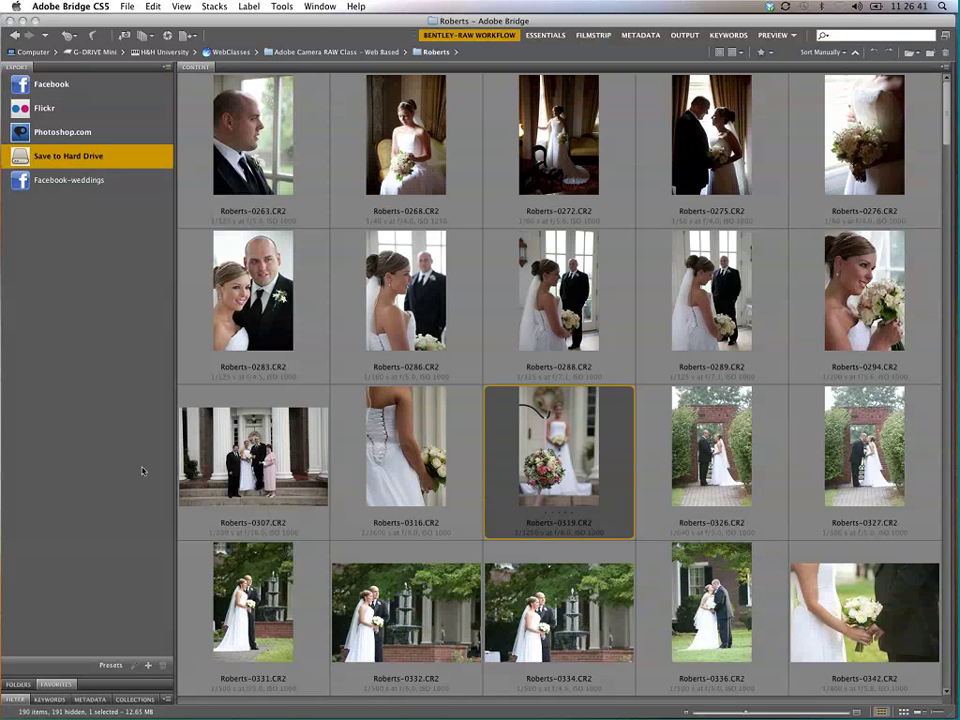
left_click(148, 665)
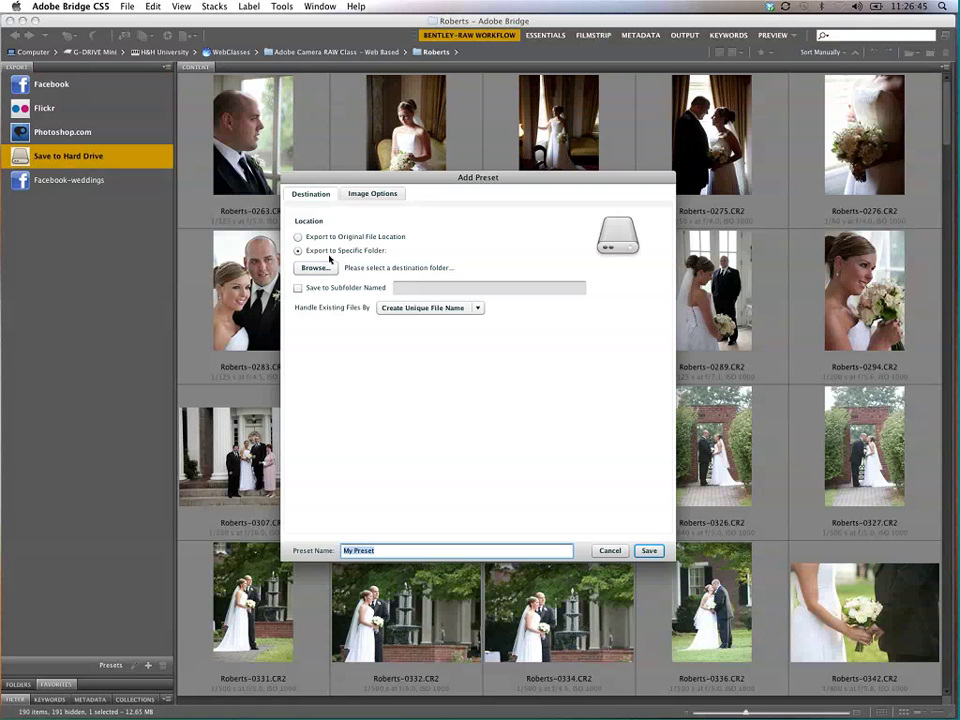
left_click(390, 238)
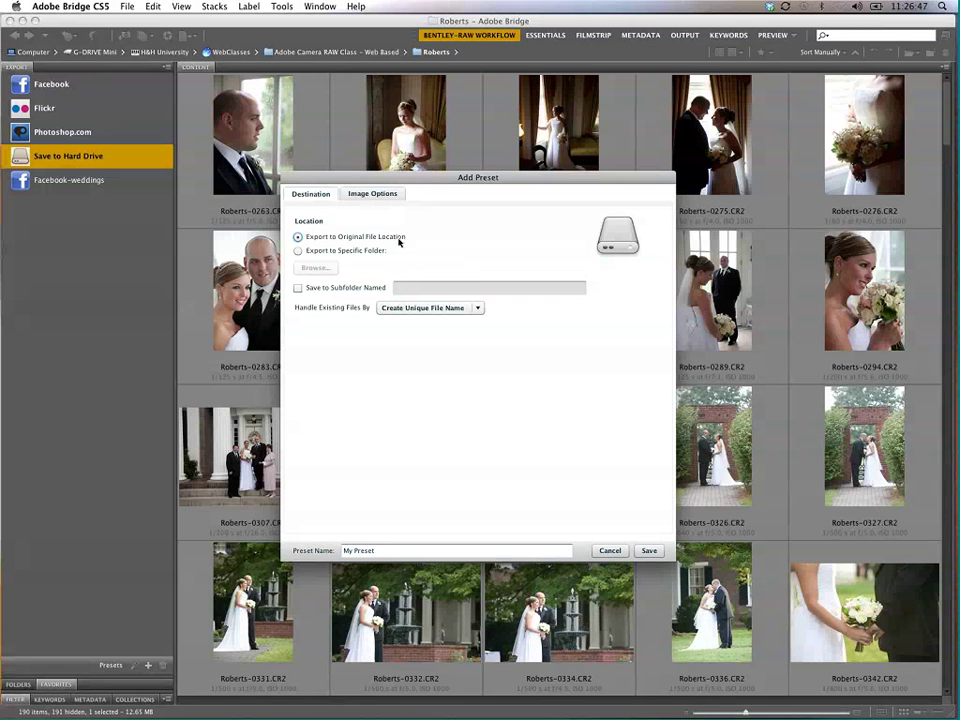
left_click(359, 289)
type("0")
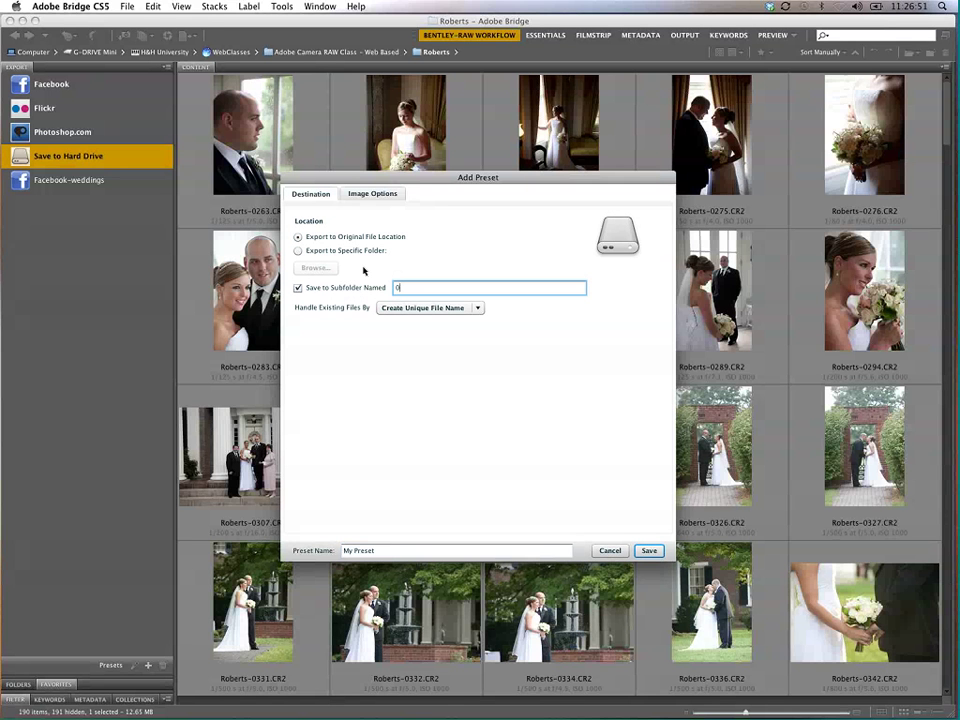
type("3-animoto")
Step: Set manual sizing constrained to fit 1024 pixels, save the preset, and select My Preset
left_click(375, 193)
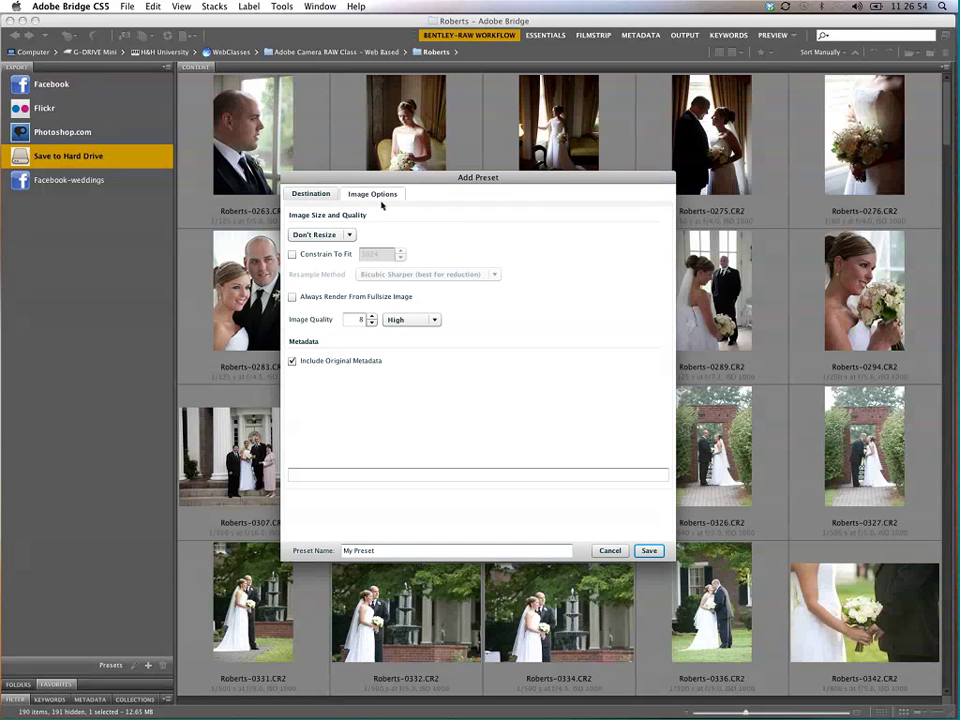
left_click(320, 236)
left_click(312, 257)
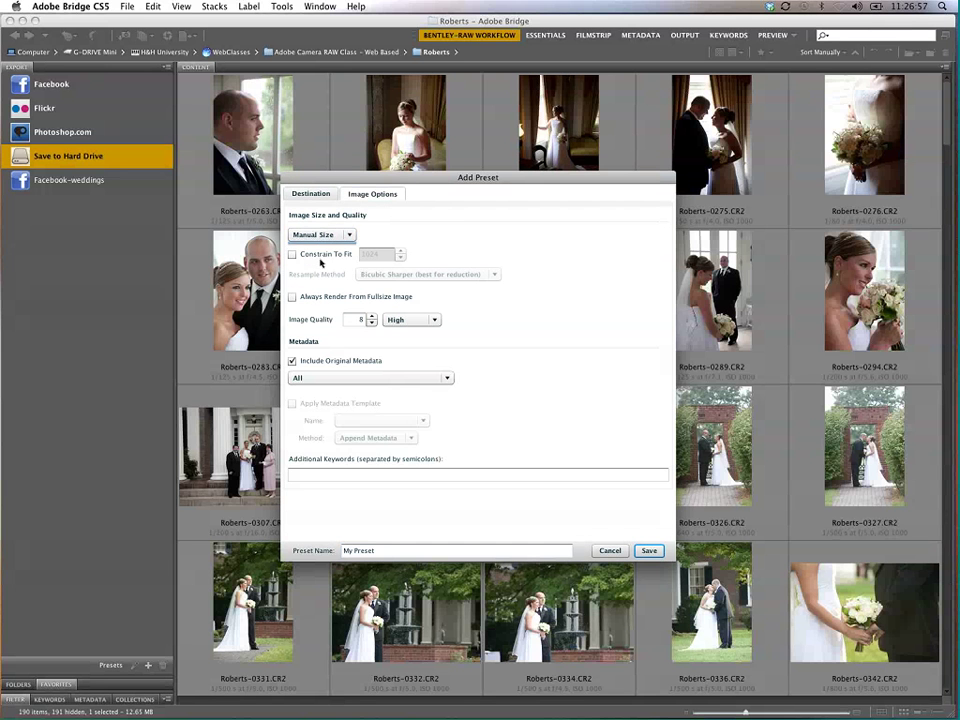
left_click(292, 254)
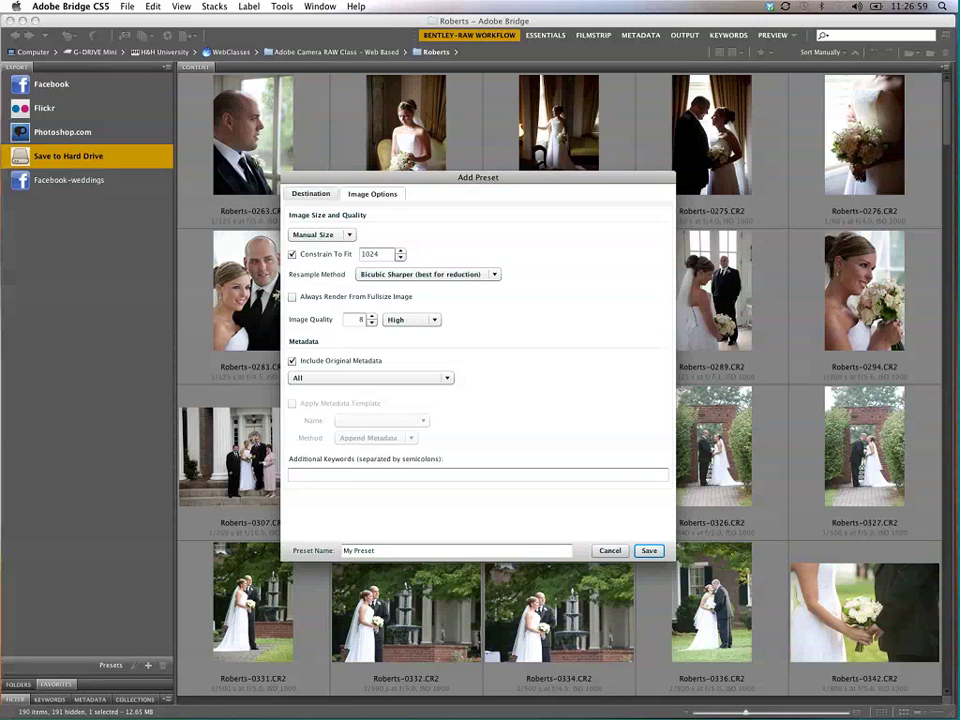
left_click(649, 551)
left_click(50, 210)
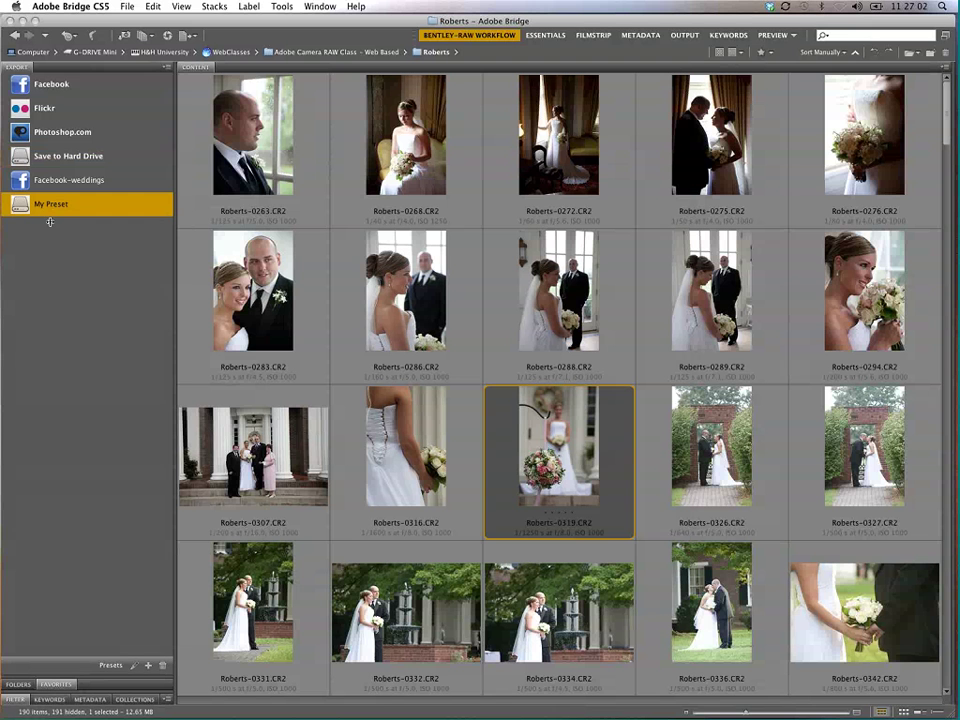
left_click_drag(253, 140, 62, 204)
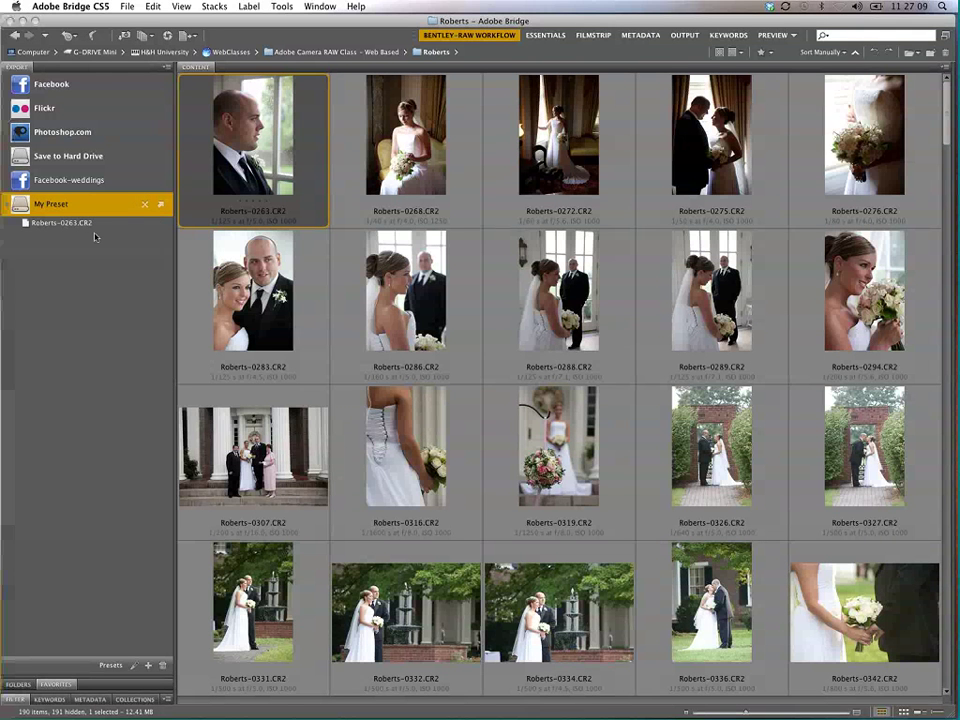
left_click(153, 225)
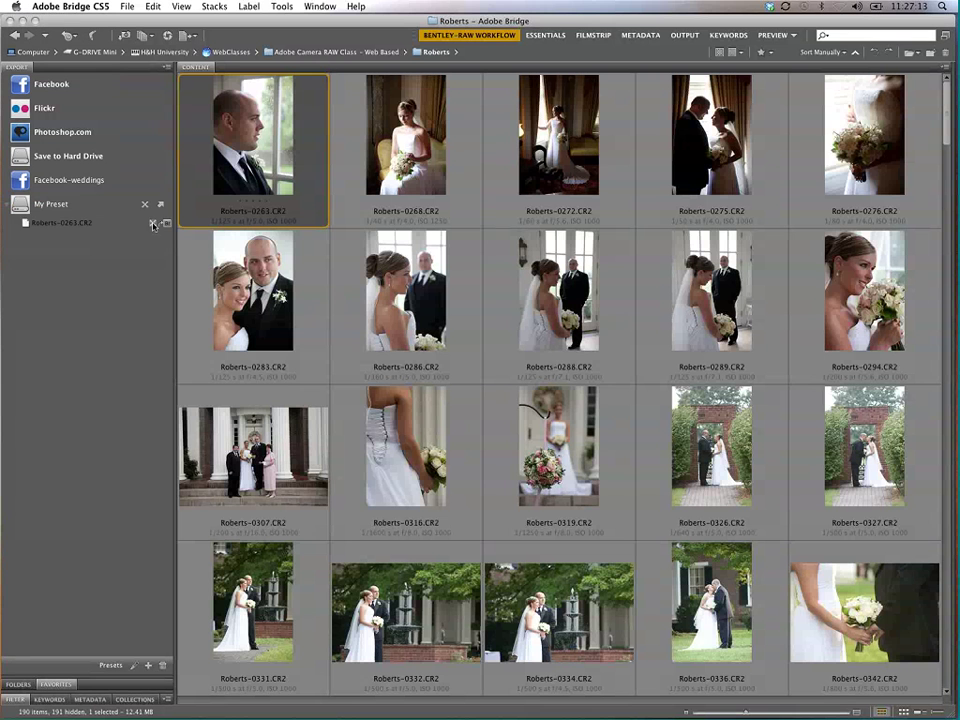
left_click(153, 224)
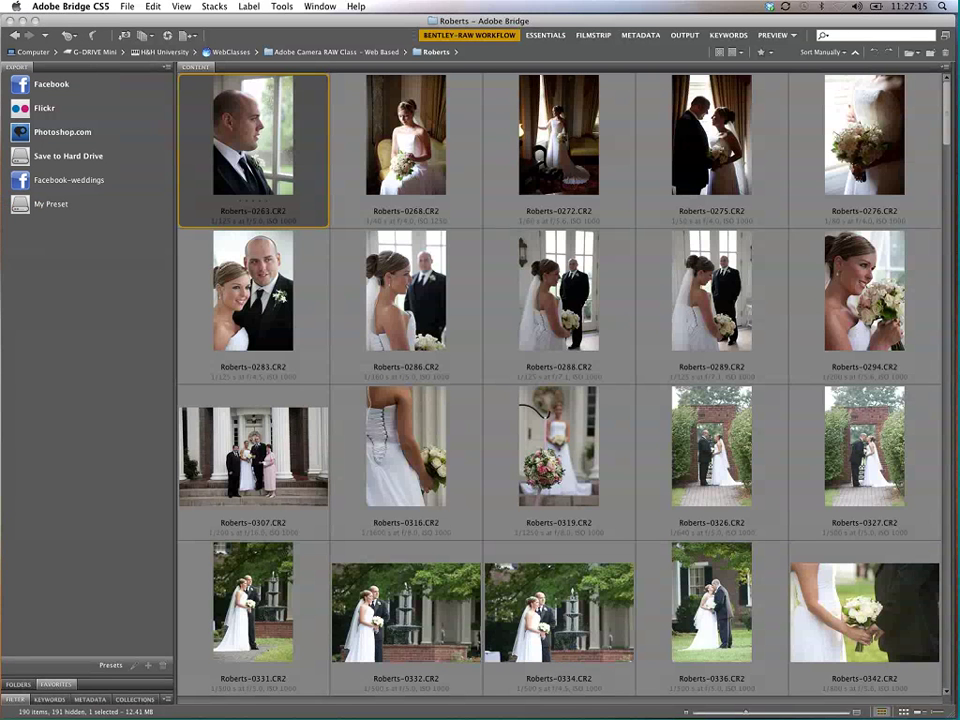